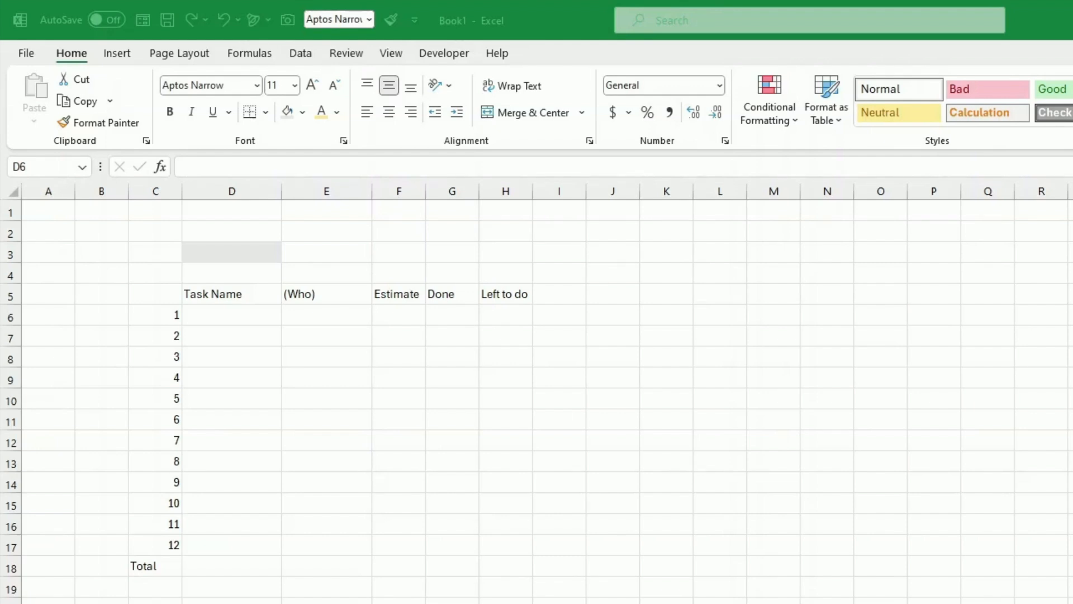
{"action": "left_click", "coordinate": [442, 512]}
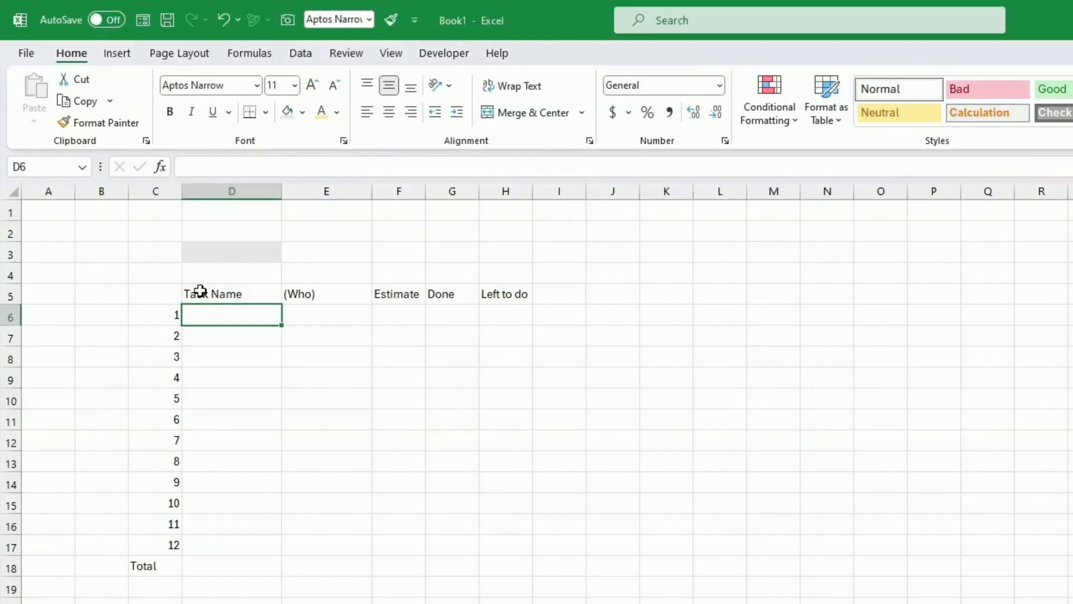
{"action": "left_click", "coordinate": [201, 287]}
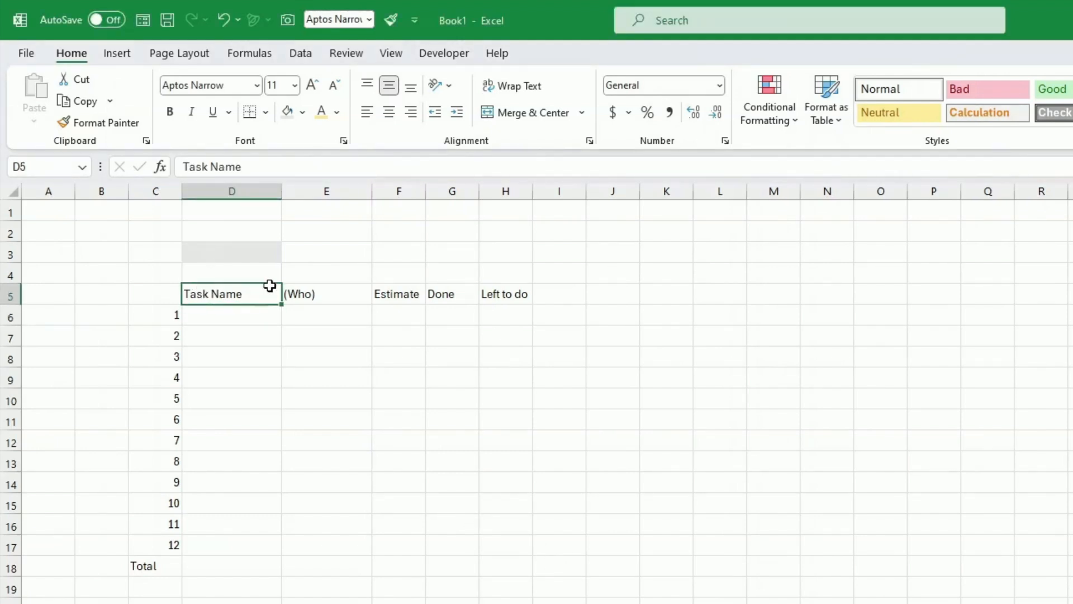
{"action": "left_click", "coordinate": [329, 289]}
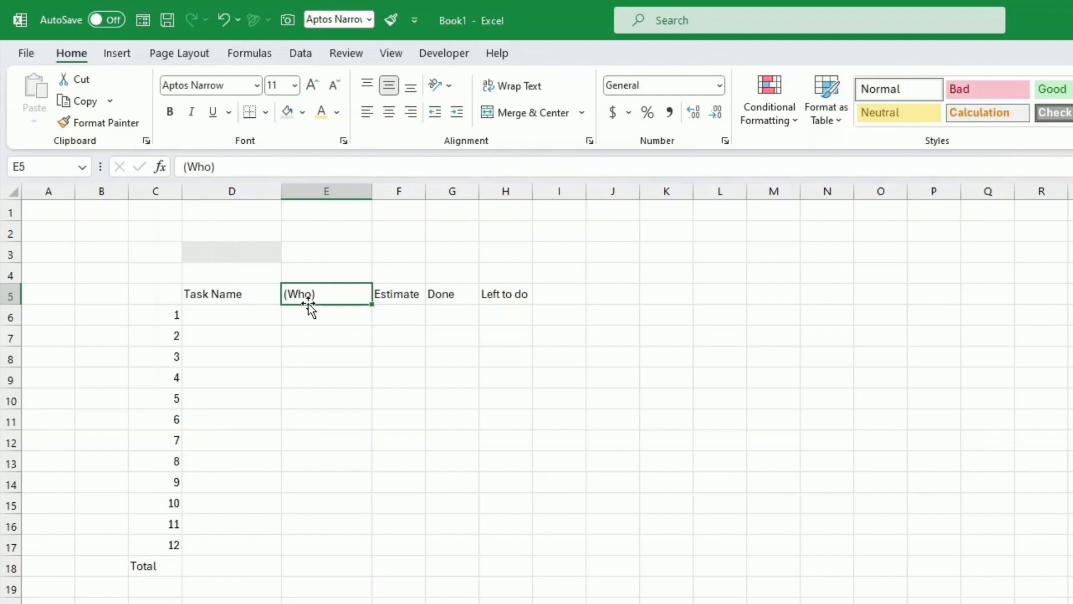
{"action": "left_click", "coordinate": [404, 293]}
- Enter an Estimate of 15 and a Done value of 12 for the first task in row 6
{"action": "left_click", "coordinate": [414, 312]}
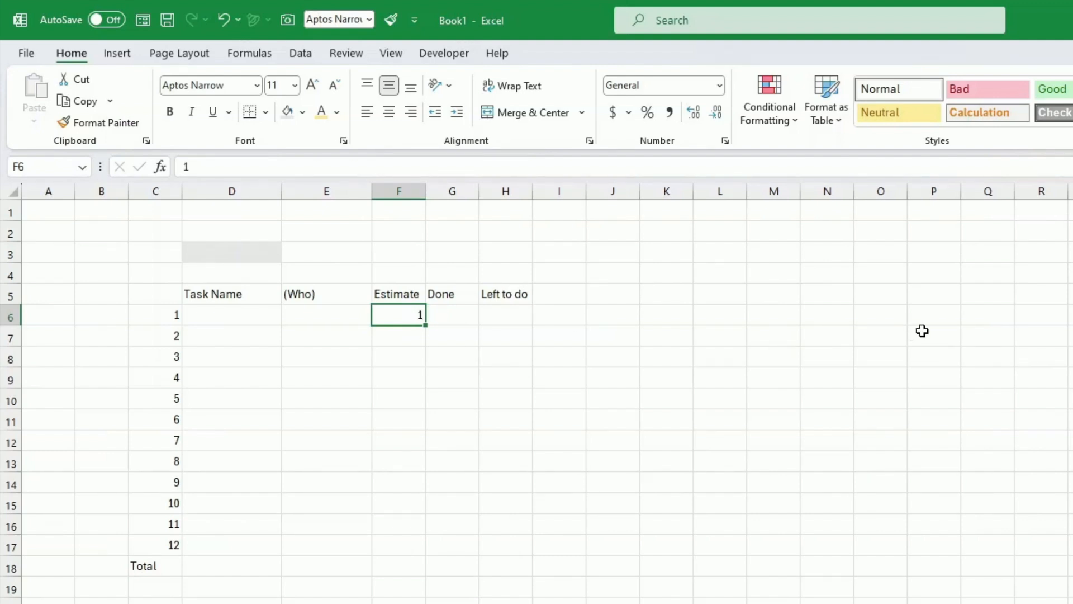
{"action": "key", "text": "Tab"}
{"action": "type", "text": "1"}
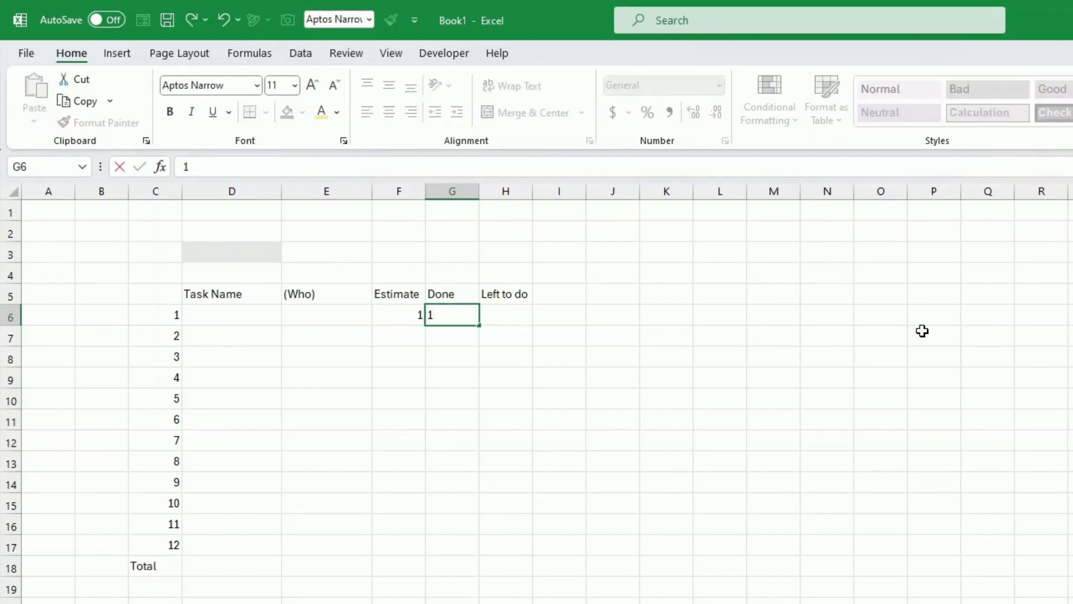
{"action": "key", "text": "Tab"}
{"action": "key", "text": "Left"}
{"action": "key", "text": "Left"}
{"action": "type", "text": "15"}
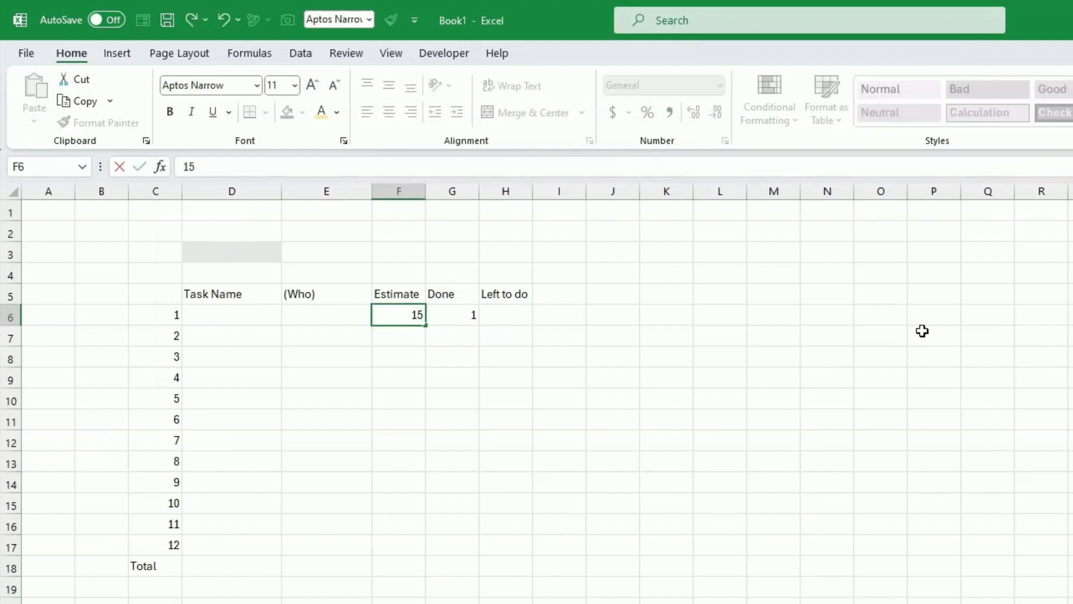
{"action": "key", "text": "ctrl+Return"}
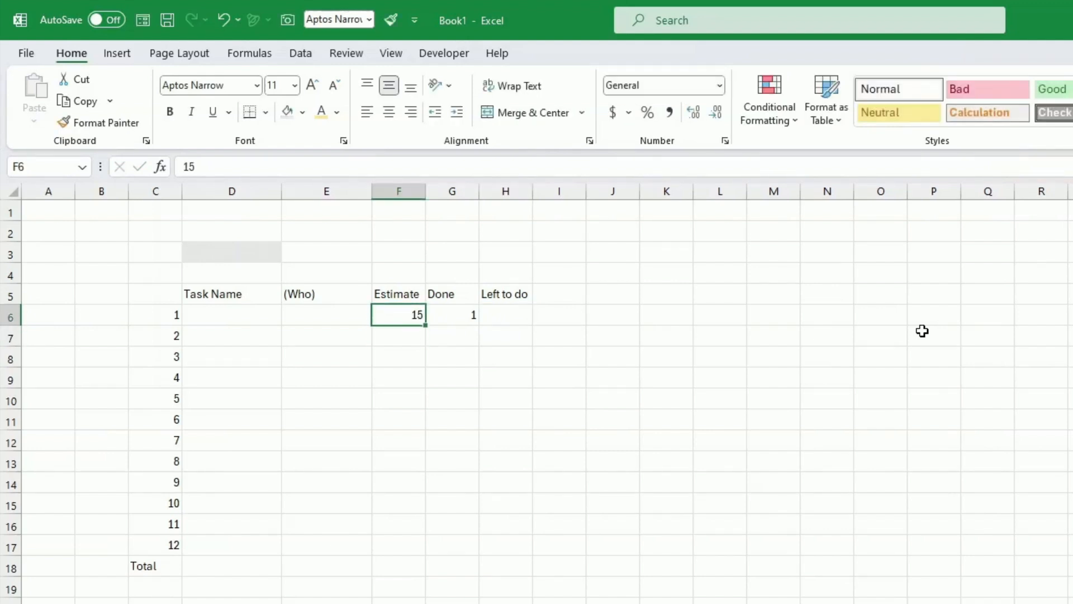
{"action": "key", "text": "Right"}
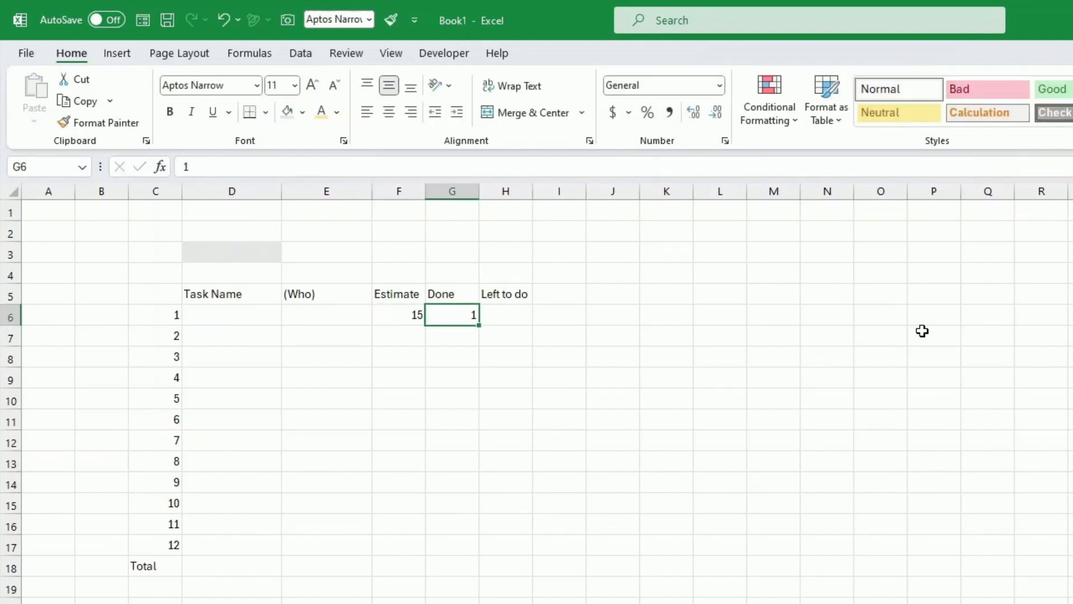
{"action": "type", "text": "12"}
{"action": "key", "text": "Return"}
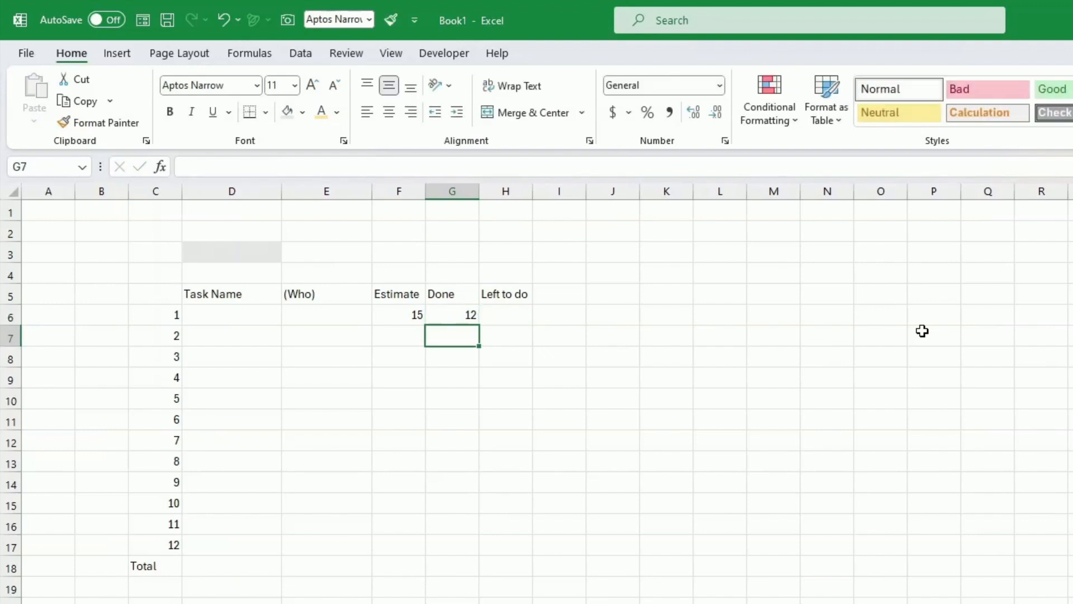
- Calculate the first task's Left to do in H6 as Estimate minus Done with =F6-G6
{"action": "key", "text": "Up"}
{"action": "left_click_drag", "start_coordinate": [232, 294], "coordinate": [506, 307]}
{"action": "left_click", "coordinate": [505, 314]}
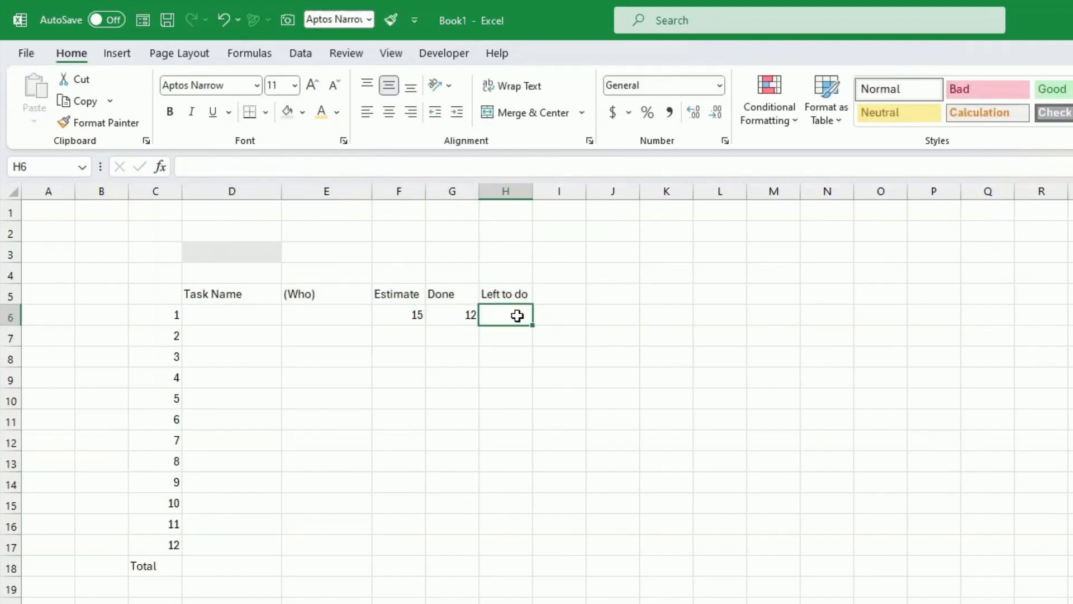
{"action": "type", "text": "="}
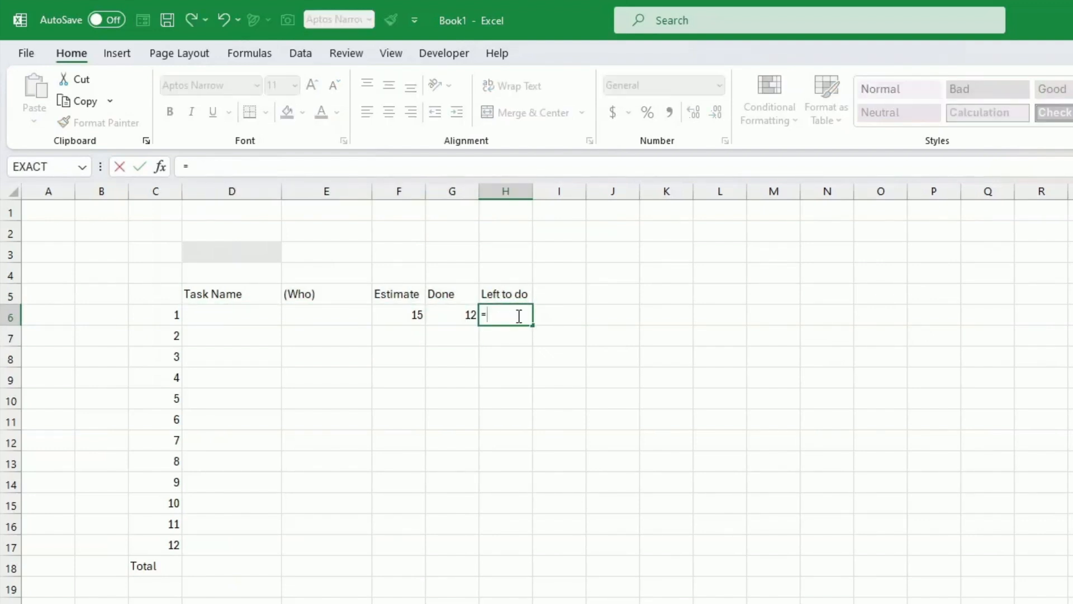
{"action": "key", "text": "Left"}
{"action": "key", "text": "Left"}
{"action": "type", "text": "-"}
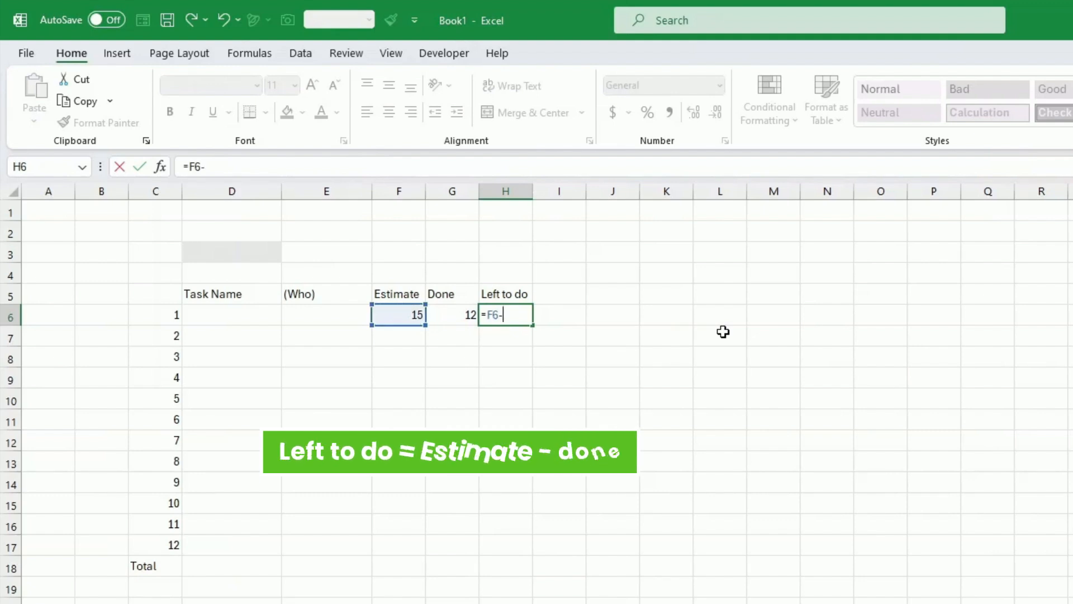
{"action": "key", "text": "Left"}
{"action": "key", "text": "Return"}
{"action": "key", "text": "Up"}
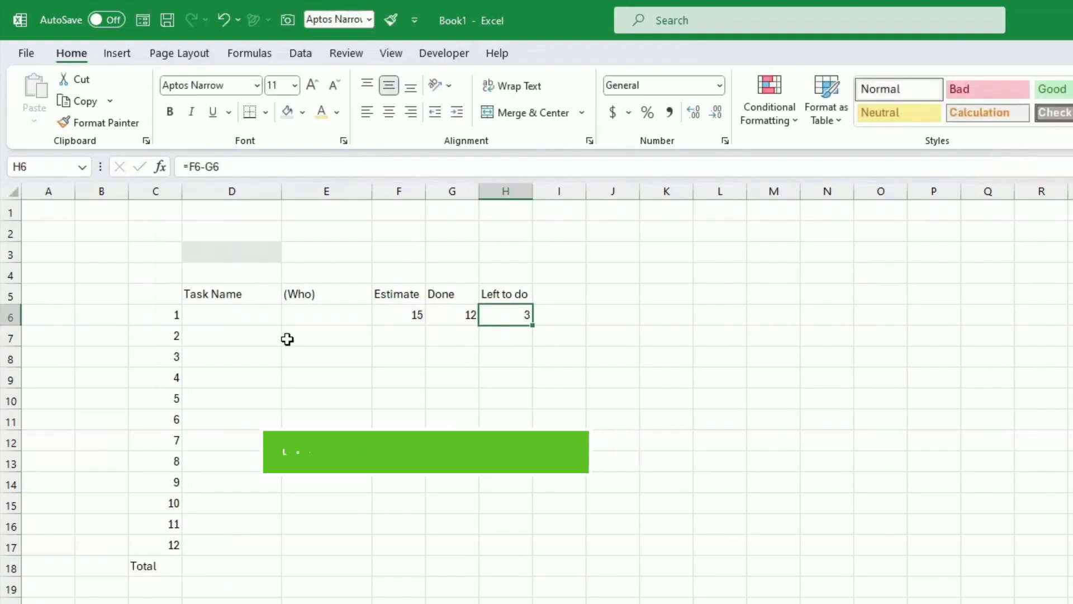
- Enter Task 1 in D6 and fill the task name series down to Task 12 in D17
{"action": "left_click", "coordinate": [263, 306]}
{"action": "type", "text": "Task 1"}
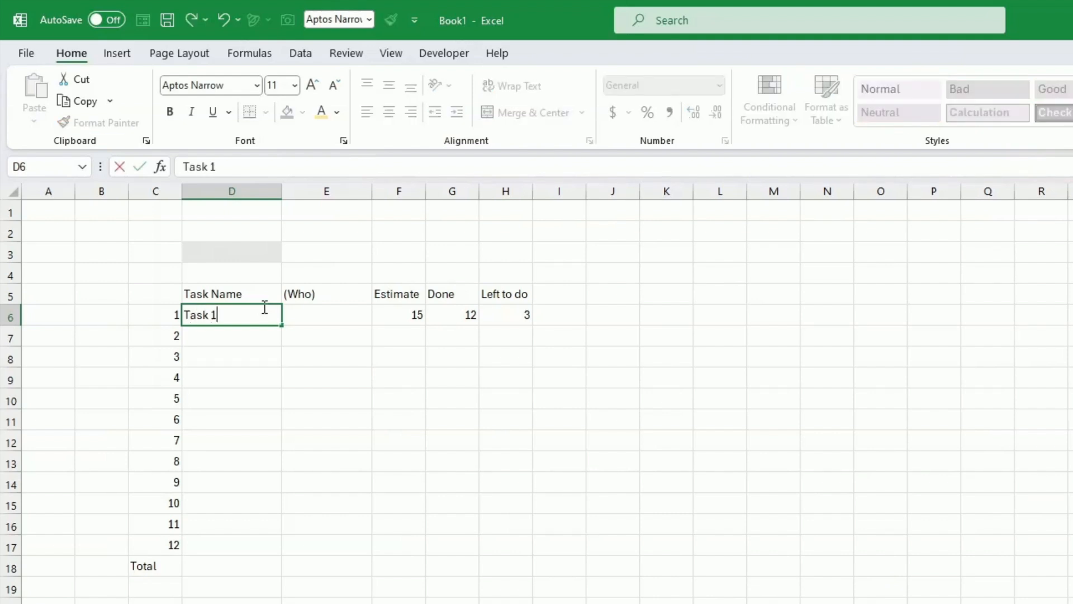
{"action": "key", "text": "ctrl+Return"}
{"action": "left_click_drag", "start_coordinate": [280, 326], "coordinate": [257, 548]}
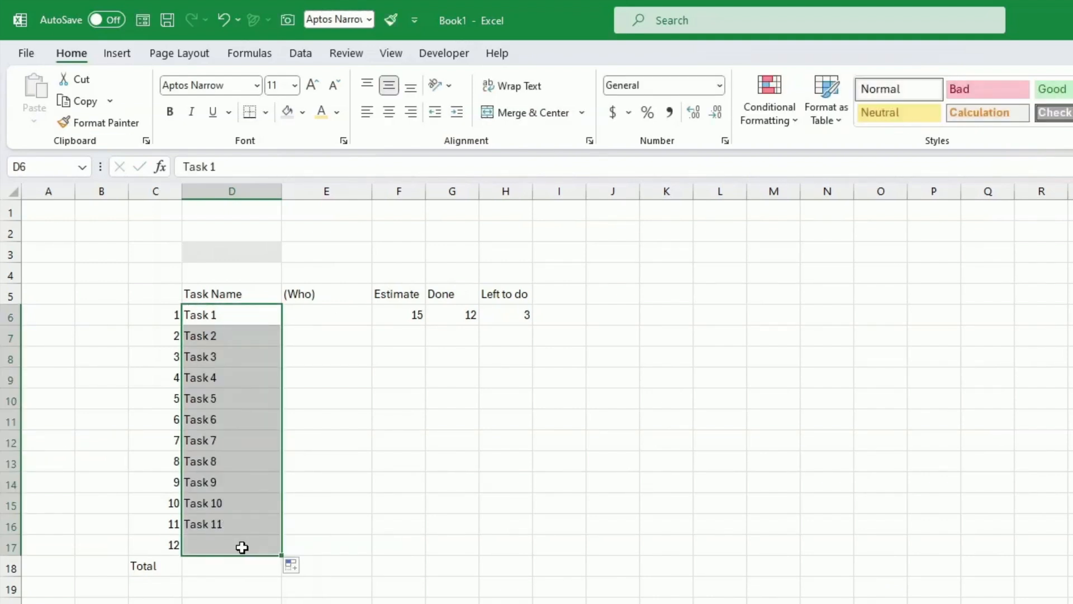
- Center the row numbers 1 to 12 in C6:C17 horizontally
{"action": "left_click_drag", "start_coordinate": [170, 315], "coordinate": [170, 544]}
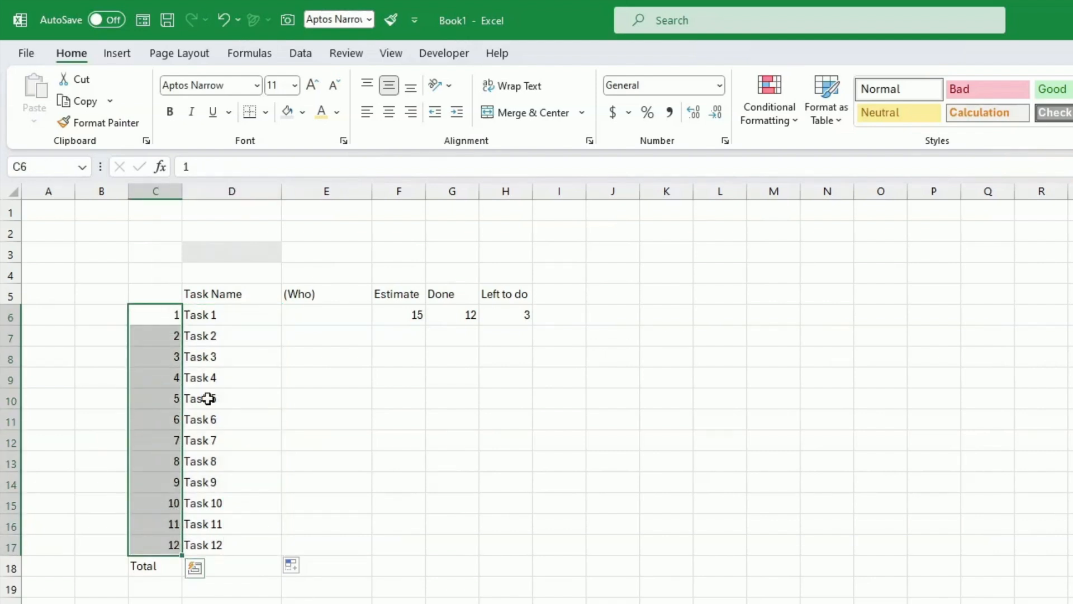
{"action": "left_click", "coordinate": [390, 114]}
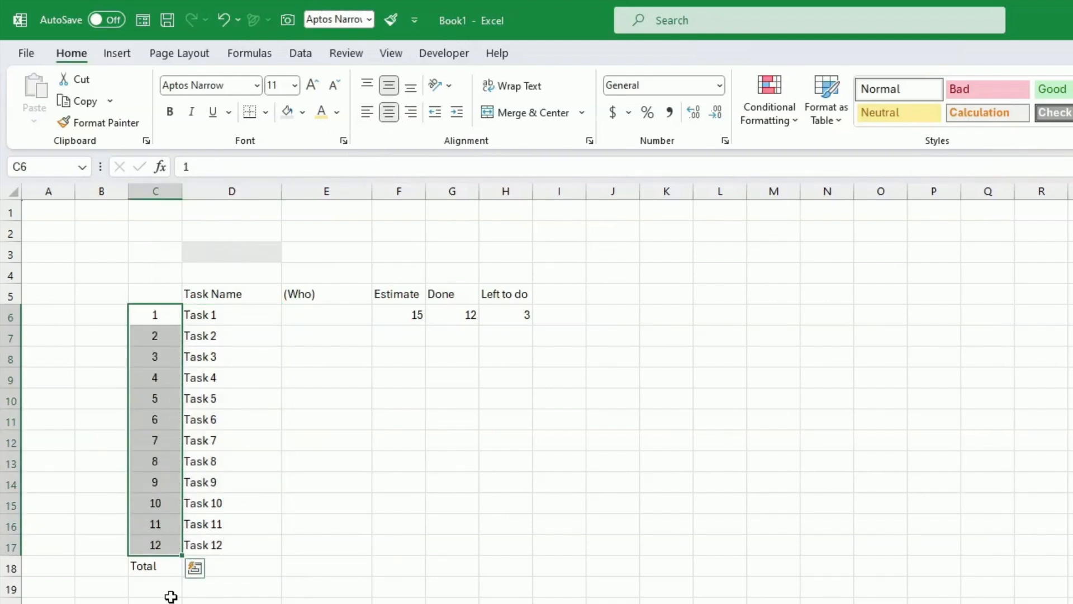
{"action": "left_click", "coordinate": [230, 475]}
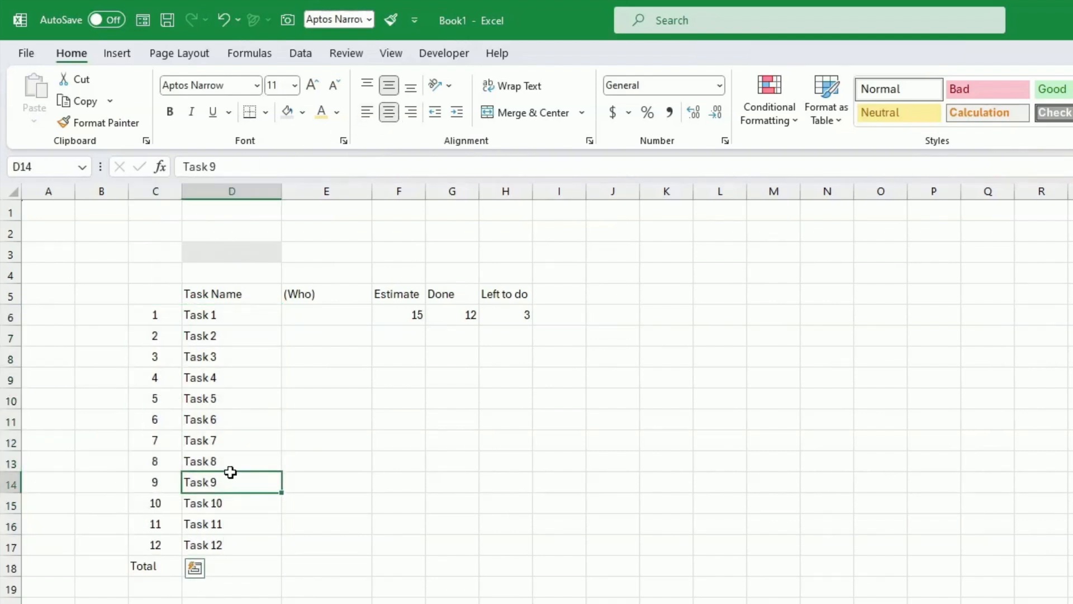
{"action": "left_click", "coordinate": [161, 569]}
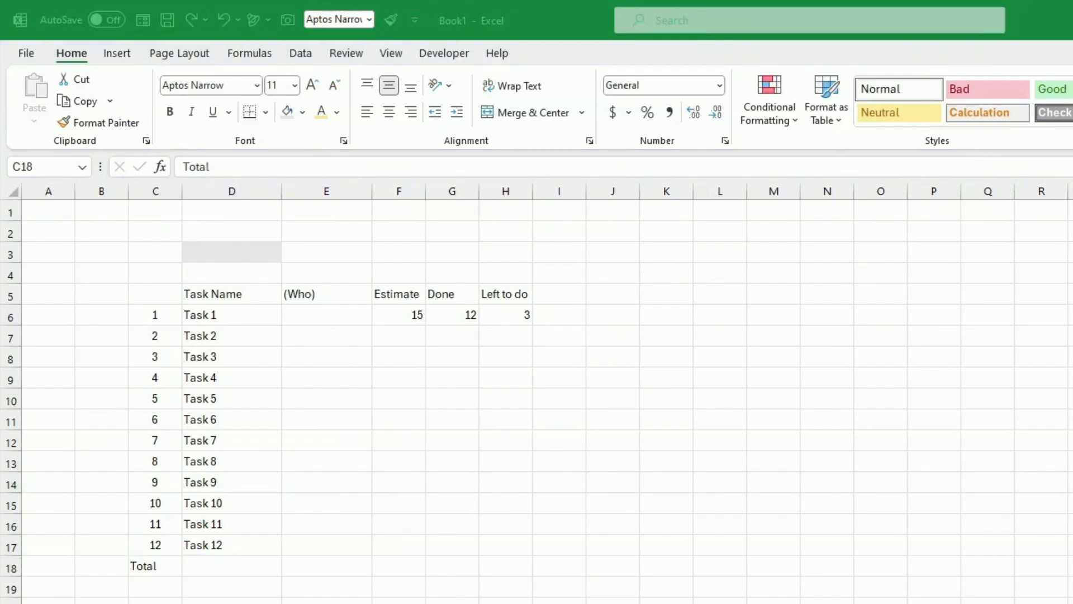
{"action": "left_click", "coordinate": [215, 588]}
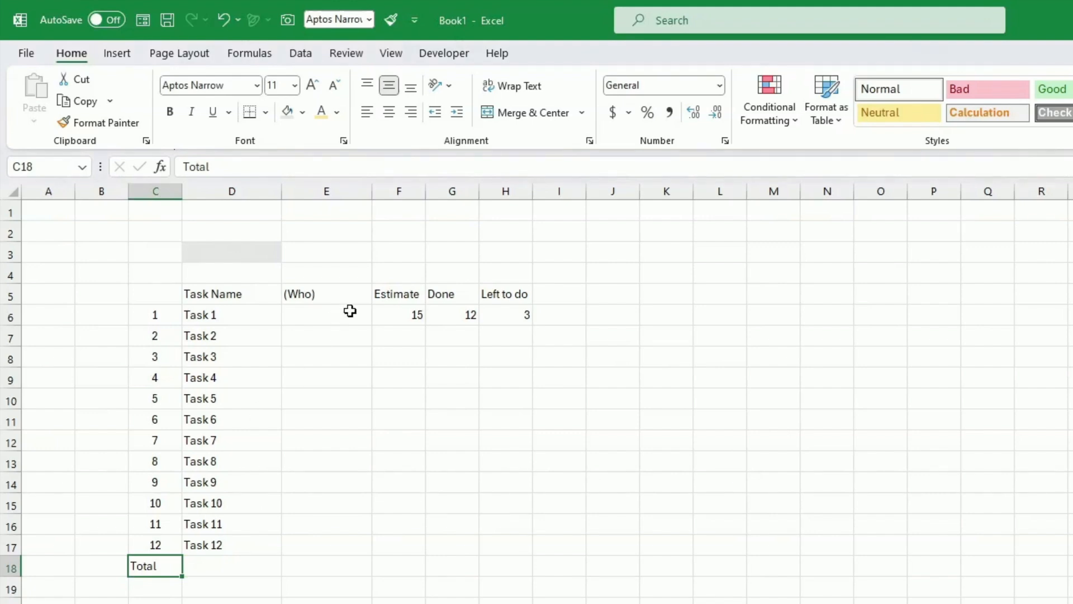
- Copy Task 1's Estimate, Done and Left to do cells down through Task 8 in row 13
{"action": "left_click_drag", "start_coordinate": [391, 310], "coordinate": [506, 314]}
{"action": "left_click_drag", "start_coordinate": [532, 325], "coordinate": [526, 470]}
- Set the Estimate to 20 for Task 4, 45 for Task 7 and 30 for Task 8
{"action": "left_click", "coordinate": [396, 376]}
{"action": "type", "text": "20"}
{"action": "key", "text": "Return"}
{"action": "key", "text": "Return"}
{"action": "key", "text": "Return"}
{"action": "type", "text": "45"}
{"action": "key", "text": "Tab"}
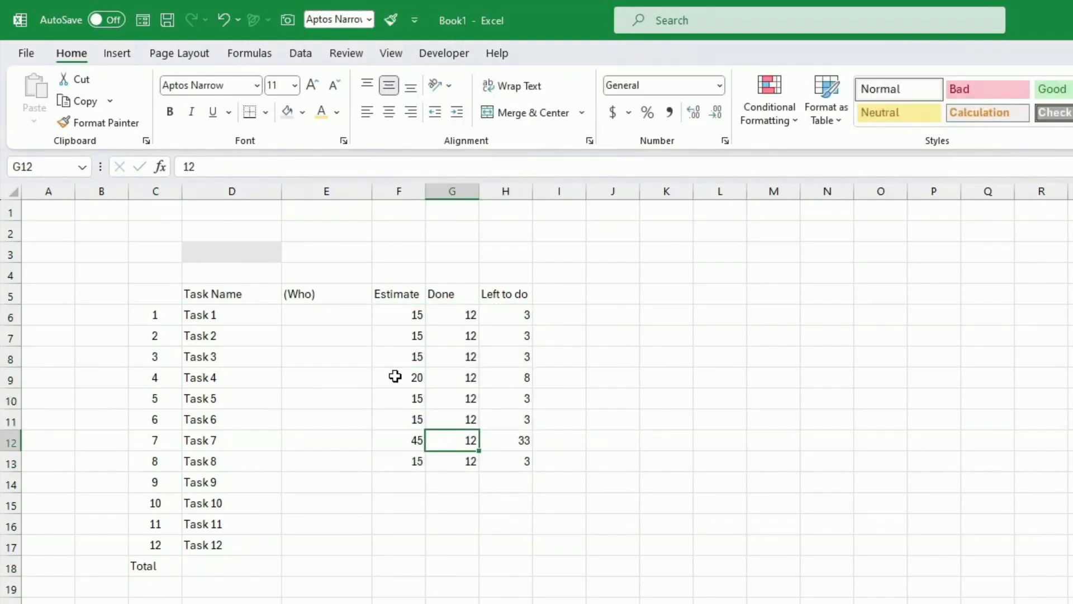
{"action": "key", "text": "Return"}
{"action": "type", "text": "330"}
{"action": "key", "text": "BackSpace"}
{"action": "key", "text": "BackSpace"}
{"action": "type", "text": "0"}
{"action": "key", "text": "Return"}
- Copy Task 8's figures down through Task 10 and clear the names Task 11 and Task 12
{"action": "left_click_drag", "start_coordinate": [398, 461], "coordinate": [531, 512]}
{"action": "left_click", "coordinate": [218, 524]}
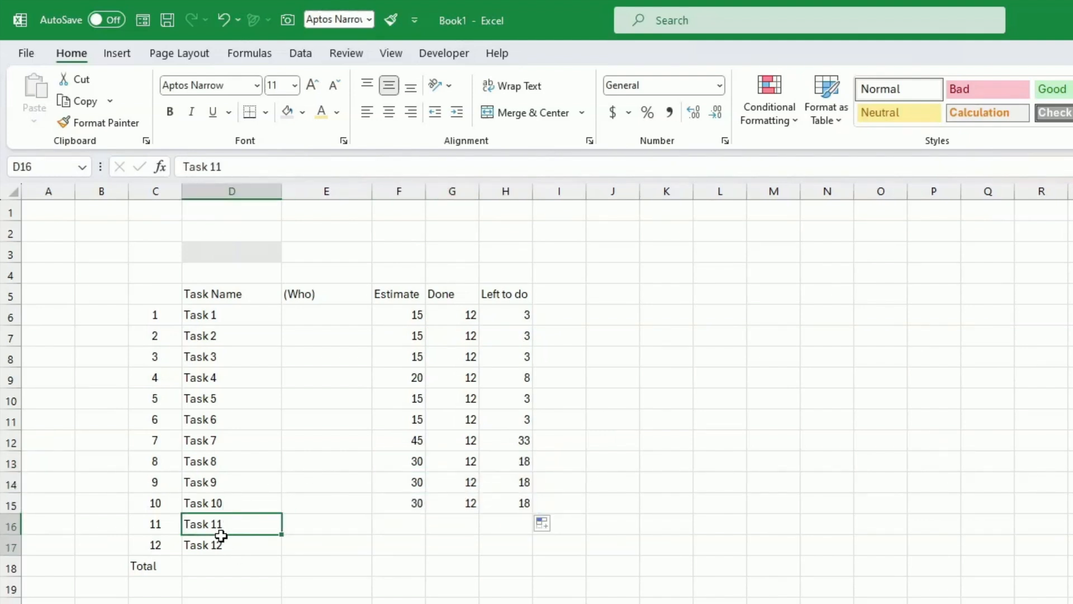
{"action": "left_click_drag", "start_coordinate": [221, 536], "coordinate": [220, 542]}
{"action": "key", "text": "Delete"}
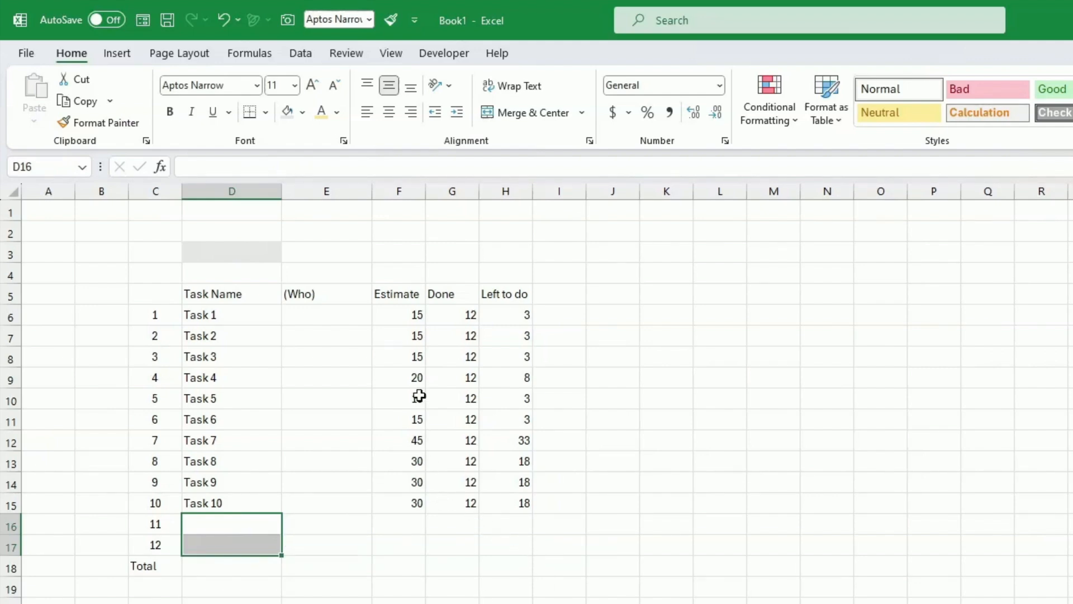
- Set Task 2's Estimate and Done values to 10 and Task 4's Done value to 5
{"action": "left_click", "coordinate": [414, 336]}
{"action": "type", "text": "10"}
{"action": "key", "text": "Tab"}
{"action": "type", "text": "10"}
{"action": "key", "text": "Down"}
{"action": "key", "text": "Down"}
{"action": "type", "text": "5"}
{"action": "key", "text": "Return"}
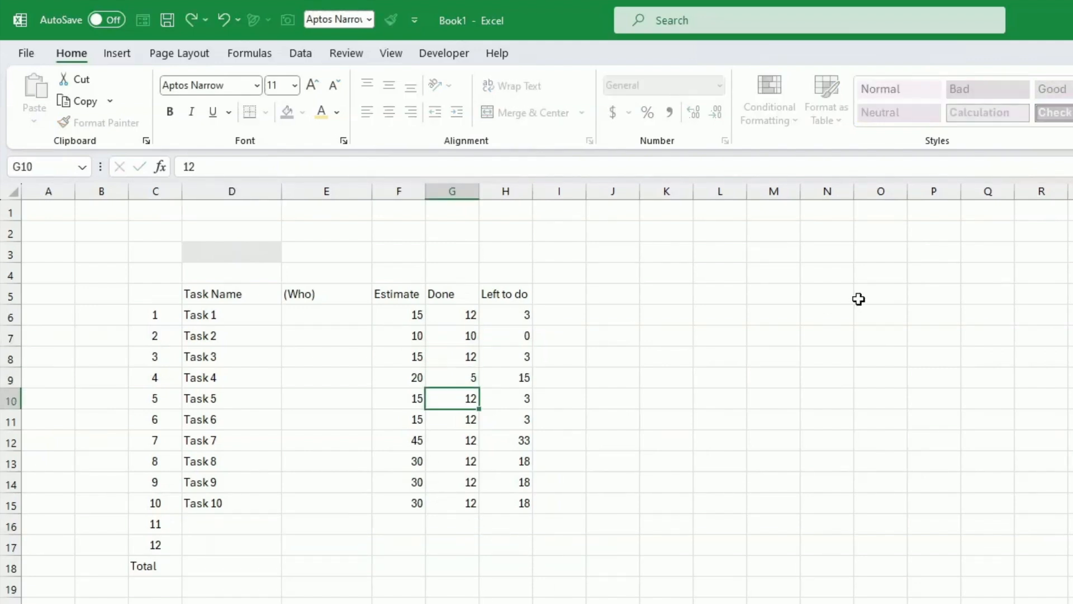
- Set the Done value to 4 for Task 6 and to 3 for Task 9
{"action": "key", "text": "Down"}
{"action": "type", "text": "4"}
{"action": "key", "text": "Down"}
{"action": "key", "text": "Down"}
{"action": "key", "text": "Down"}
{"action": "type", "text": "3"}
{"action": "key", "text": "Down"}
{"action": "key", "text": "Down"}
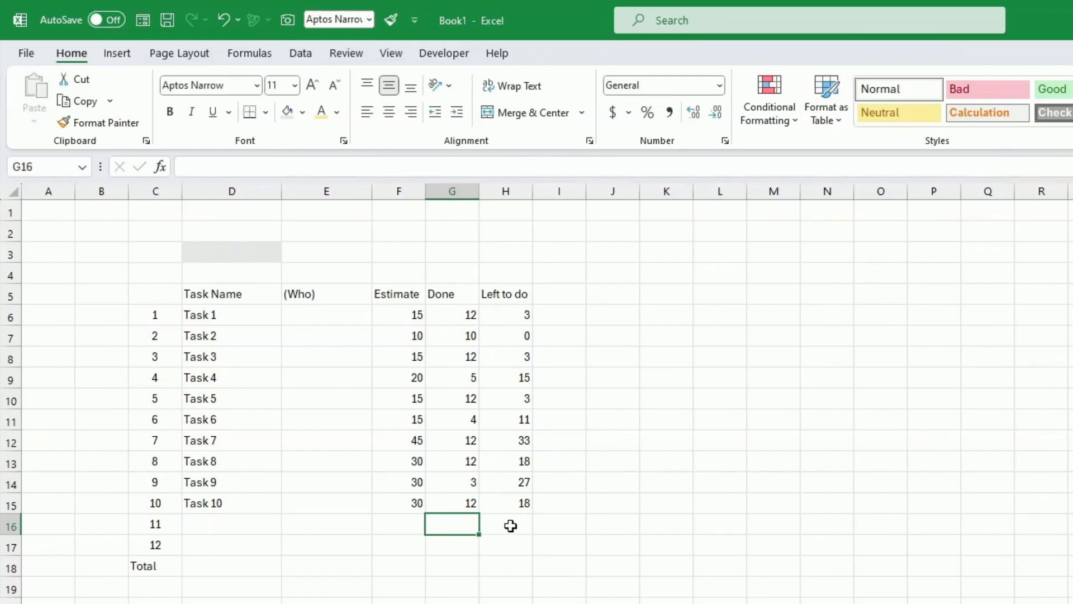
- Total the Estimate column in F18 with =SUM(F6:F17)
{"action": "left_click", "coordinate": [417, 565]}
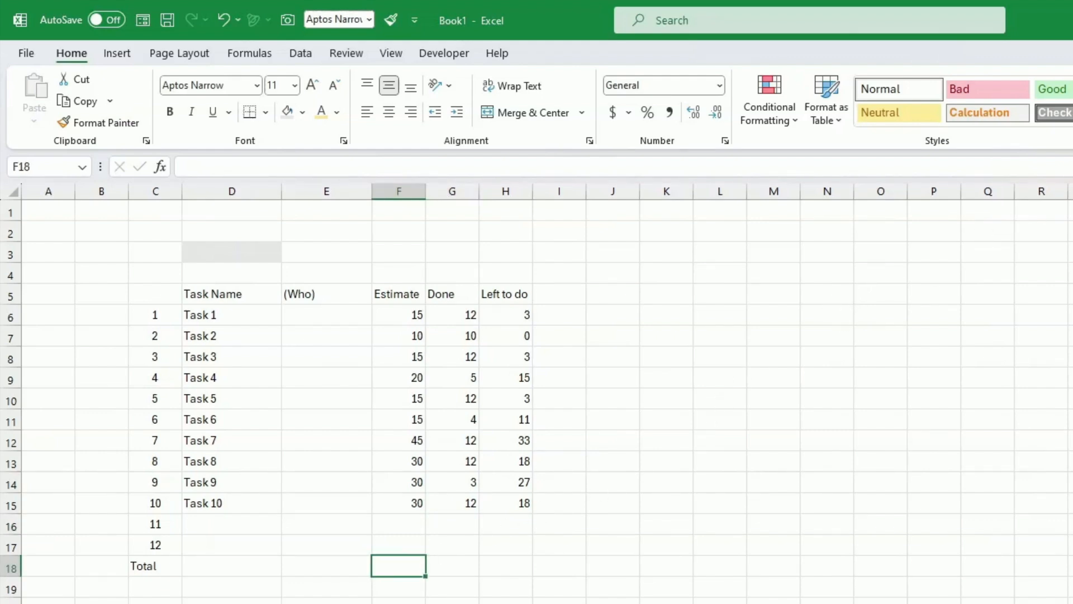
{"action": "key", "text": "alt+equal"}
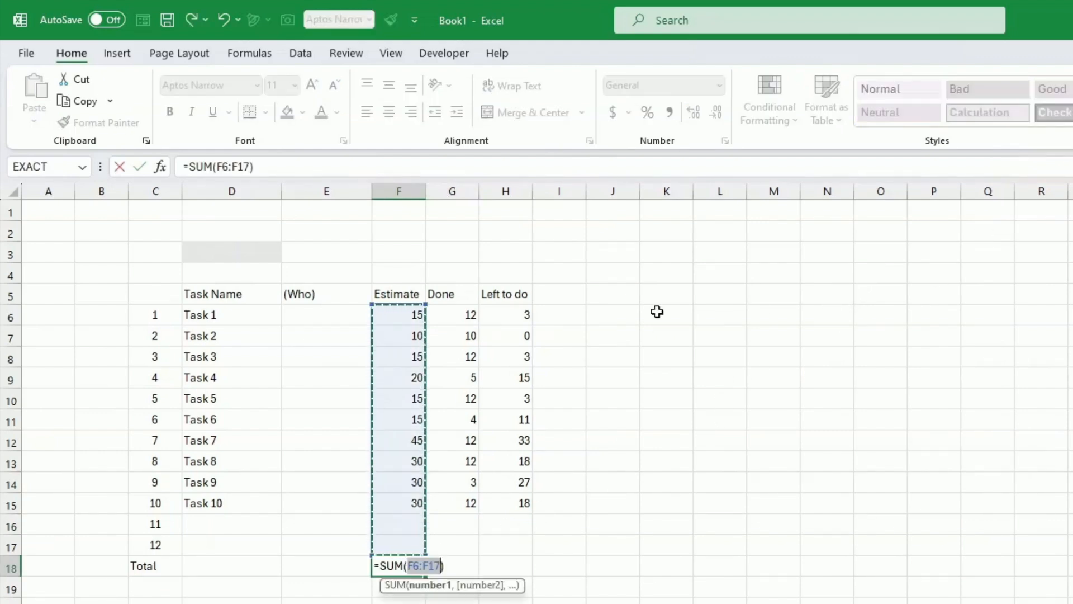
{"action": "key", "text": "Return"}
{"action": "key", "text": "Up"}
- Total the Done column in G18 by summing the range G6:G17
{"action": "key", "text": "Right"}
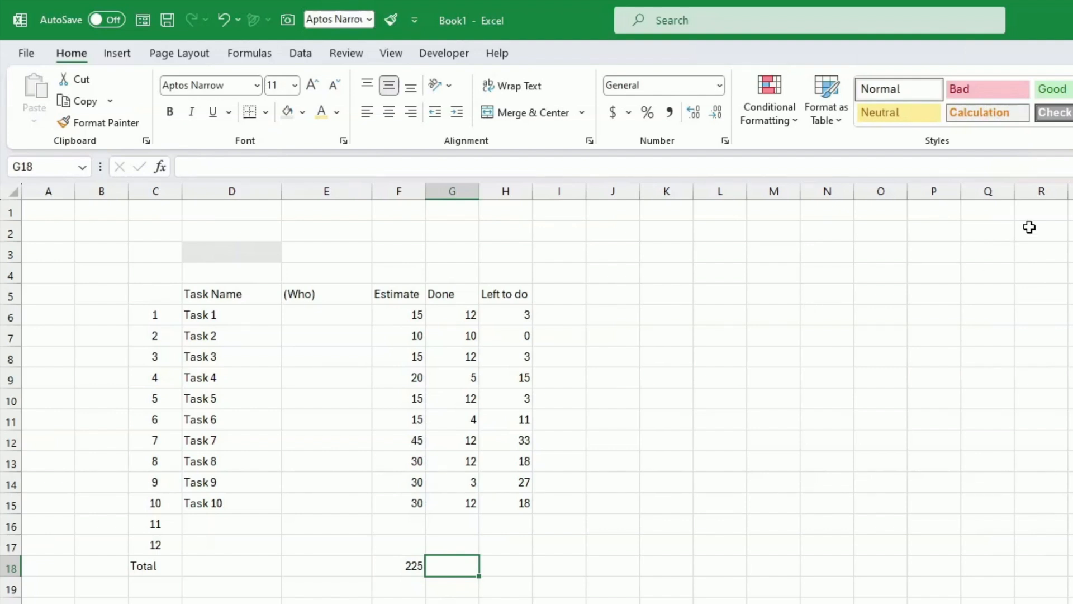
{"action": "key", "text": "alt+equal"}
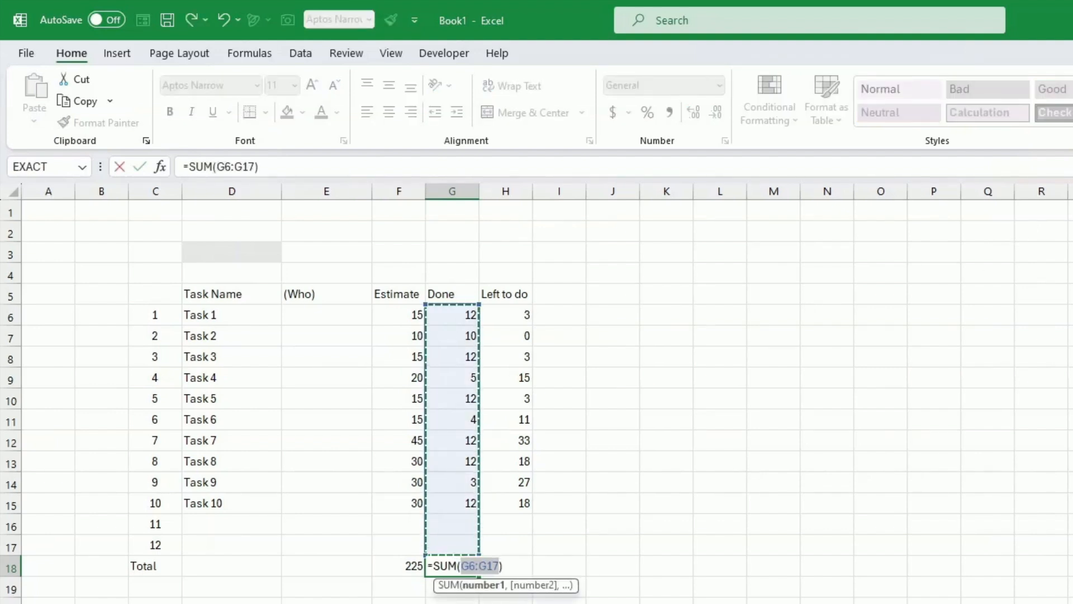
{"action": "key", "text": "BackSpace"}
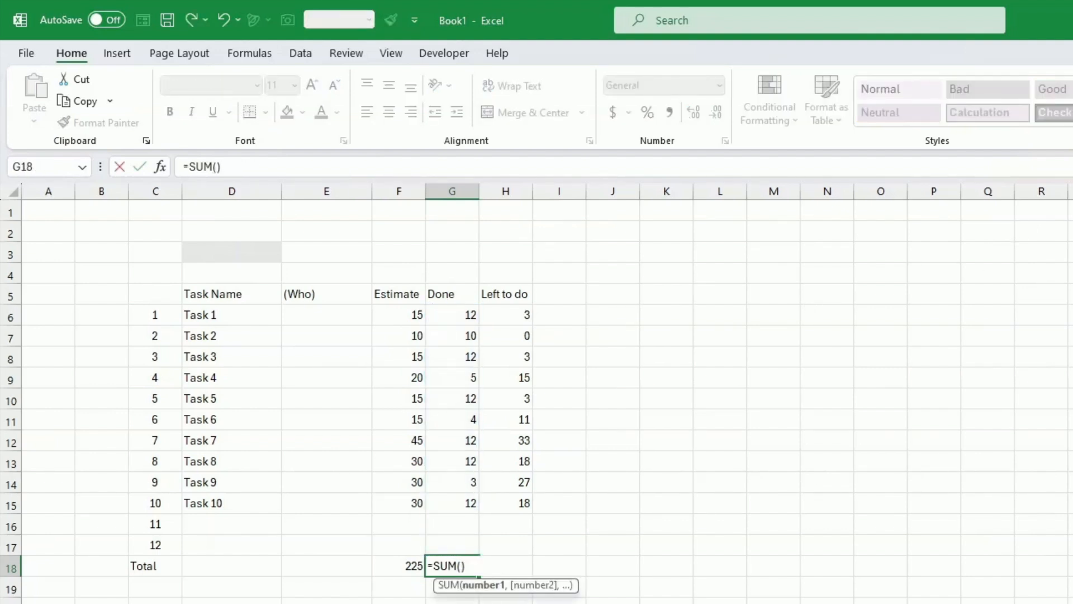
{"action": "left_click_drag", "start_coordinate": [441, 318], "coordinate": [464, 540]}
{"action": "key", "text": "Return"}
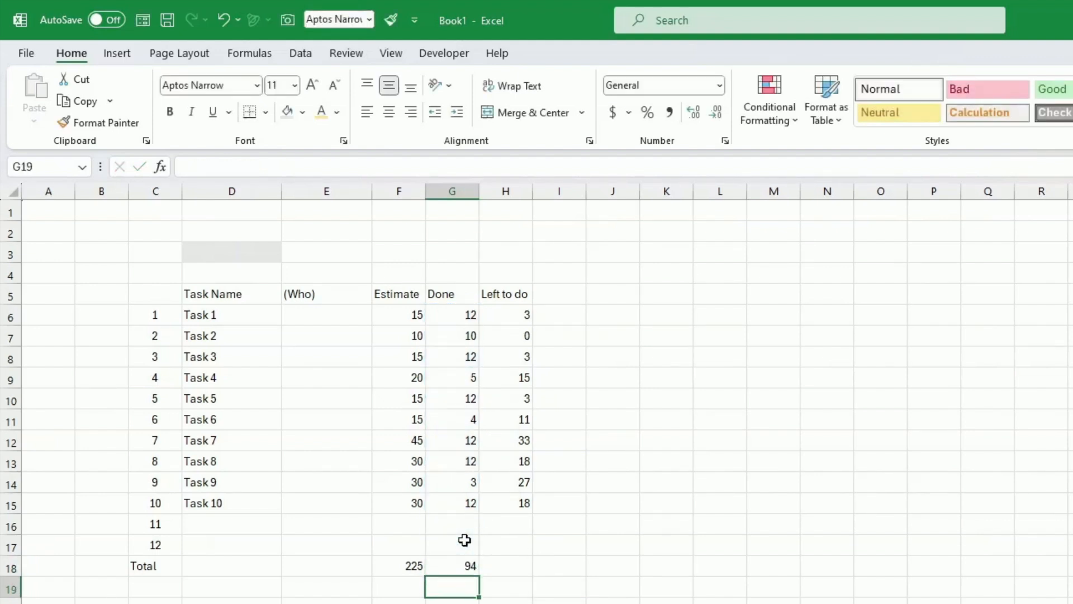
- Copy the Done total's formula from G18 into H18 to total the Left to do column
{"action": "left_click", "coordinate": [481, 572]}
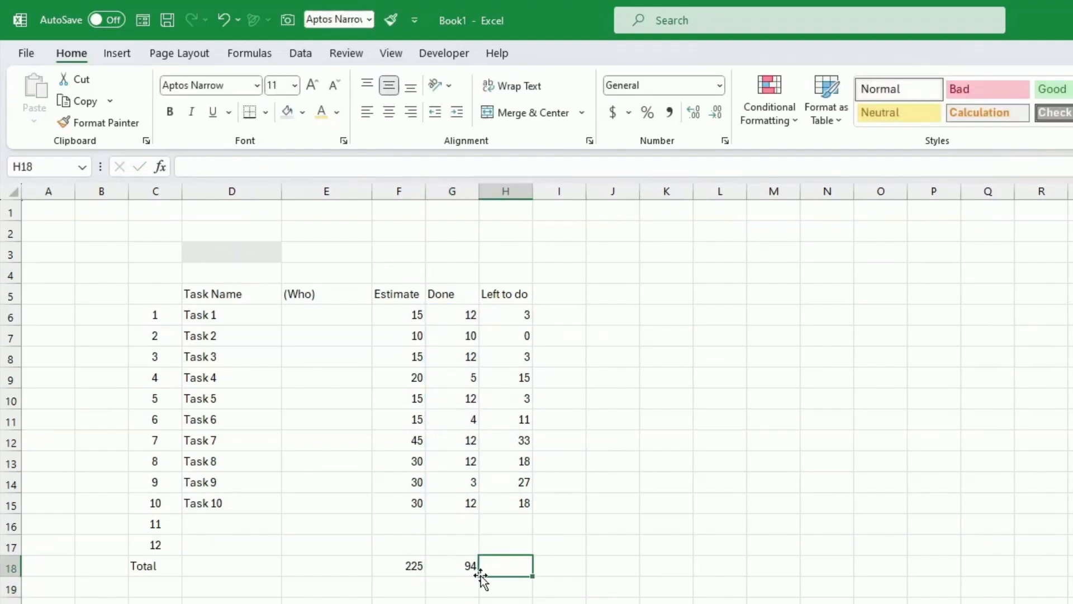
{"action": "left_click", "coordinate": [478, 575]}
{"action": "left_click_drag", "start_coordinate": [480, 578], "coordinate": [511, 576]}
{"action": "left_click", "coordinate": [611, 560]}
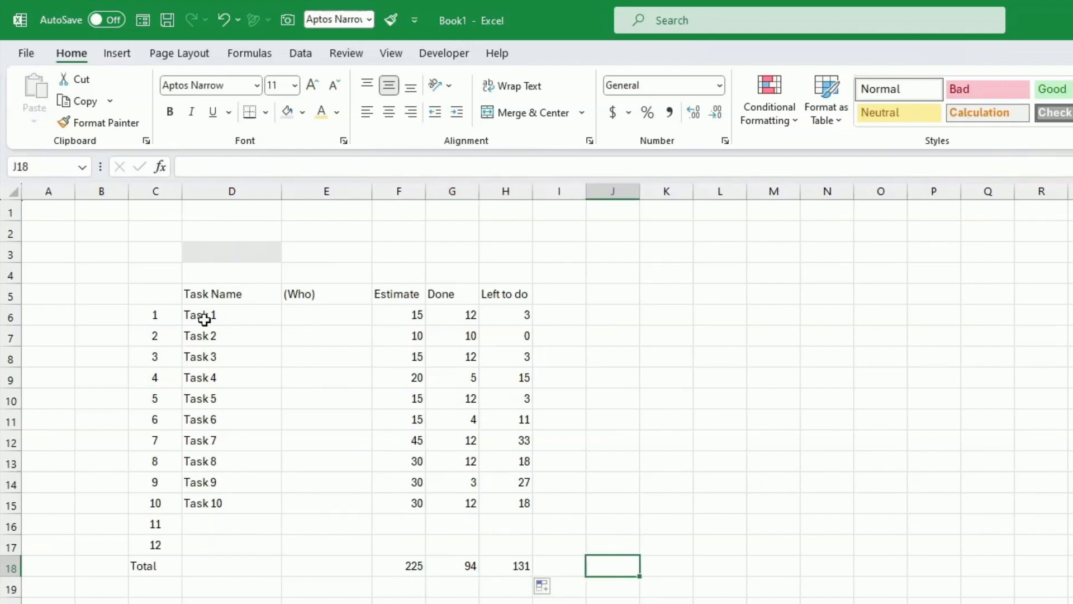
{"action": "left_click_drag", "start_coordinate": [156, 313], "coordinate": [151, 546]}
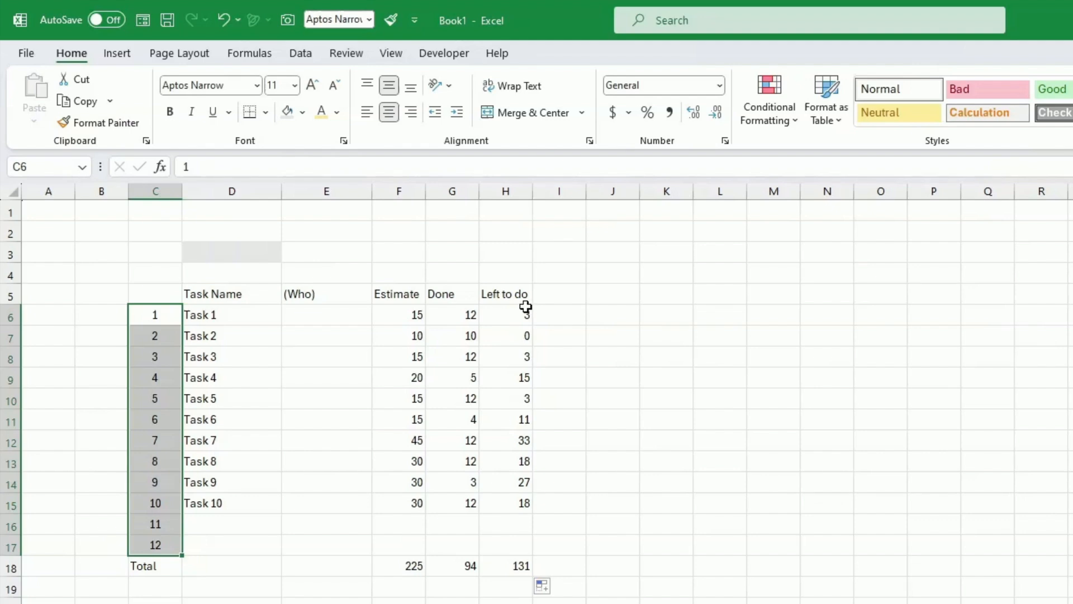
{"action": "left_click", "coordinate": [329, 311]}
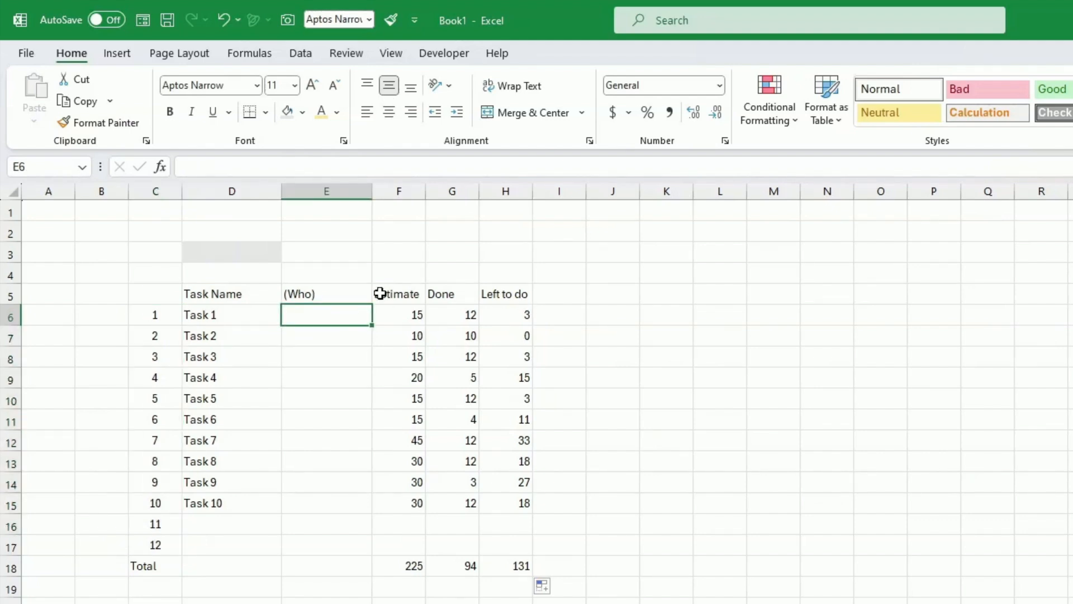
- Enter a sample first name for Task 1 and another for Task 2 in the (Who) column
{"action": "type", "text": "John"}
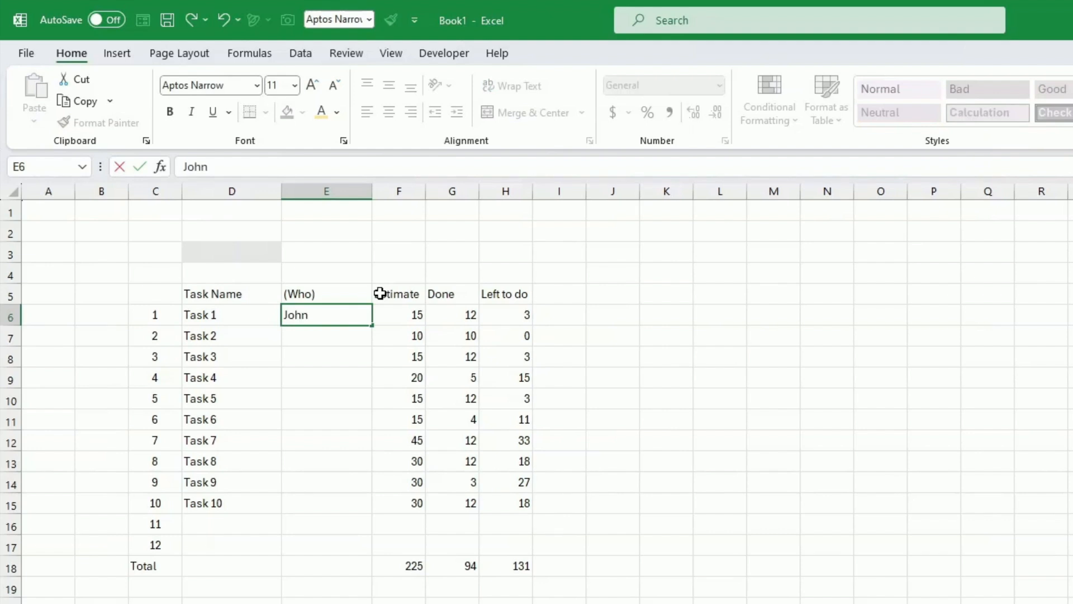
{"action": "key", "text": "Return"}
{"action": "type", "text": "Bett"}
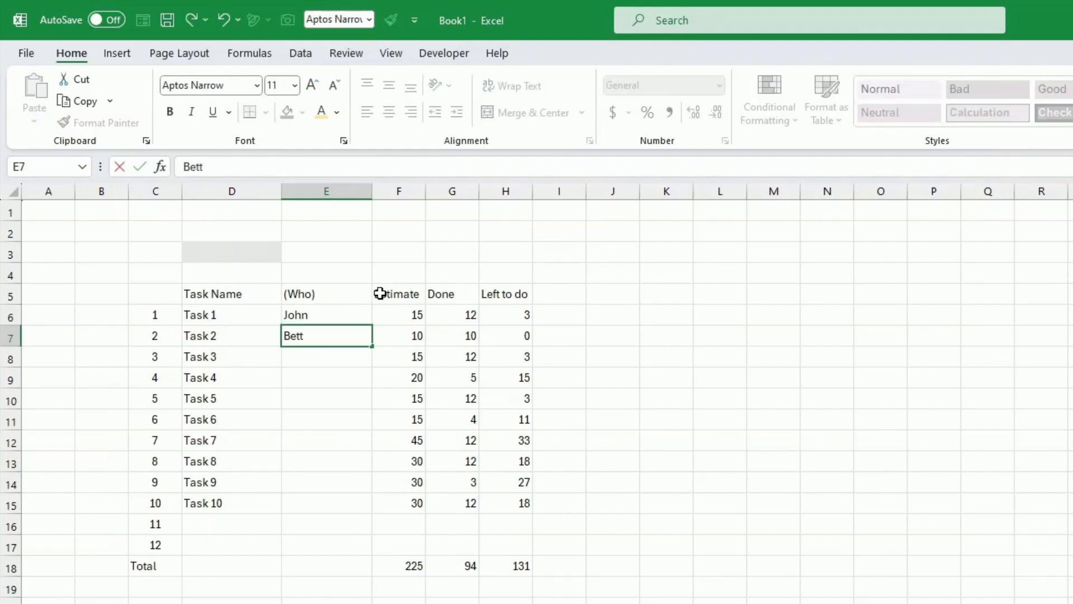
{"action": "type", "text": "y"}
{"action": "key", "text": "Return"}
- Clear the (Who) header and the two names below it, cells E5 to E7
{"action": "key", "text": "Up"}
{"action": "key", "text": "Up"}
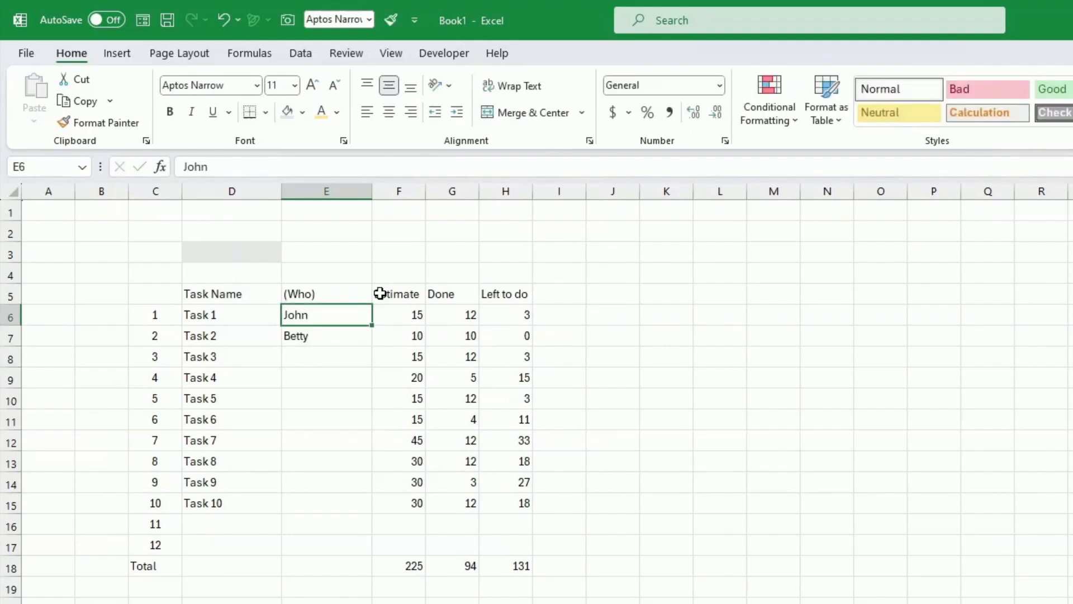
{"action": "key", "text": "Up"}
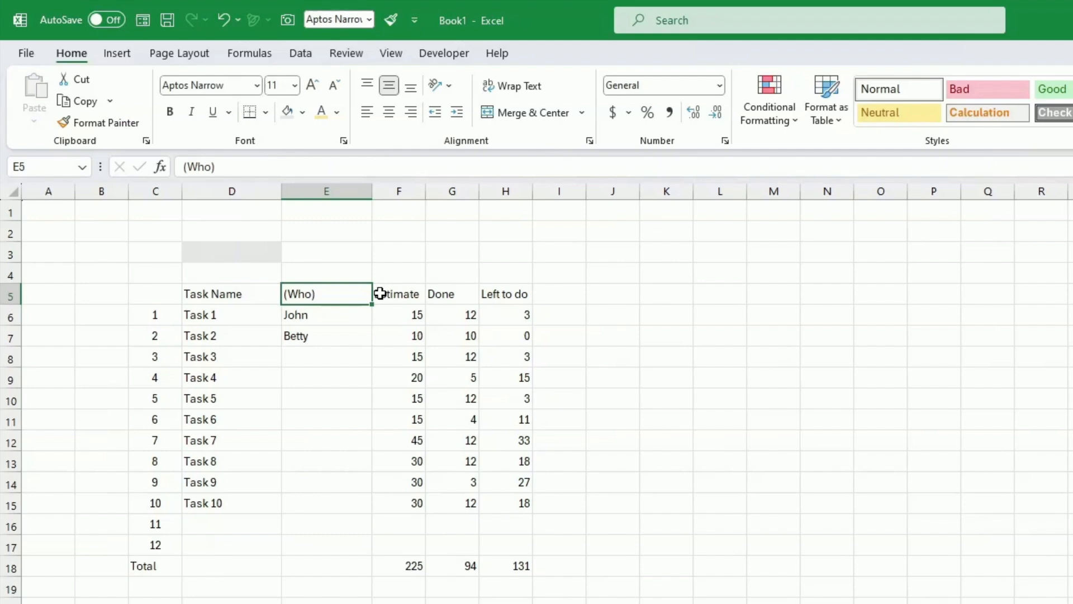
{"action": "key", "text": "shift+Down"}
{"action": "key", "text": "shift+Down"}
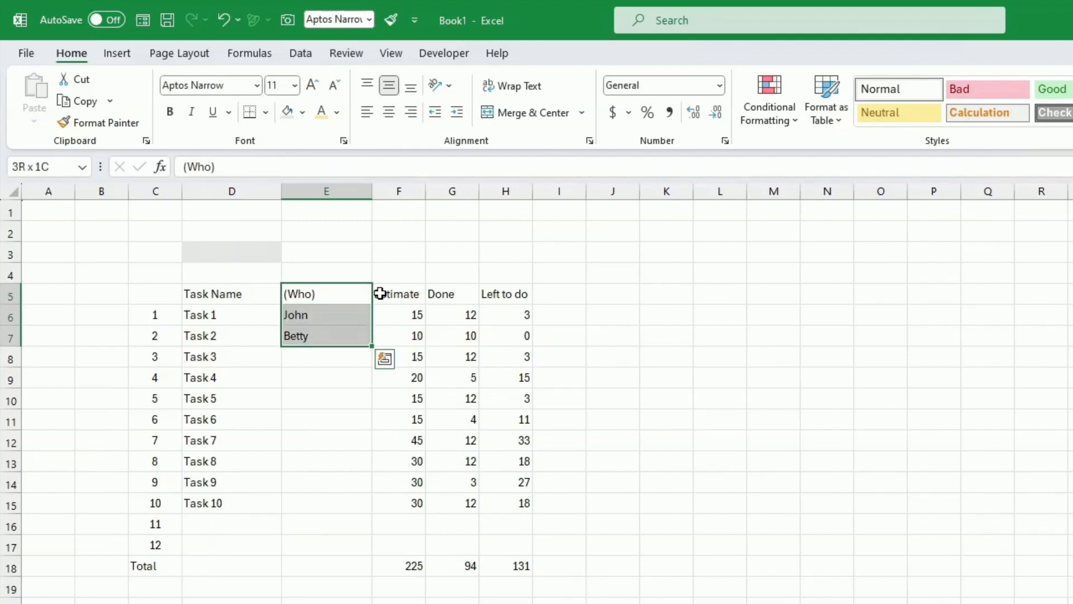
{"action": "key", "text": "Delete"}
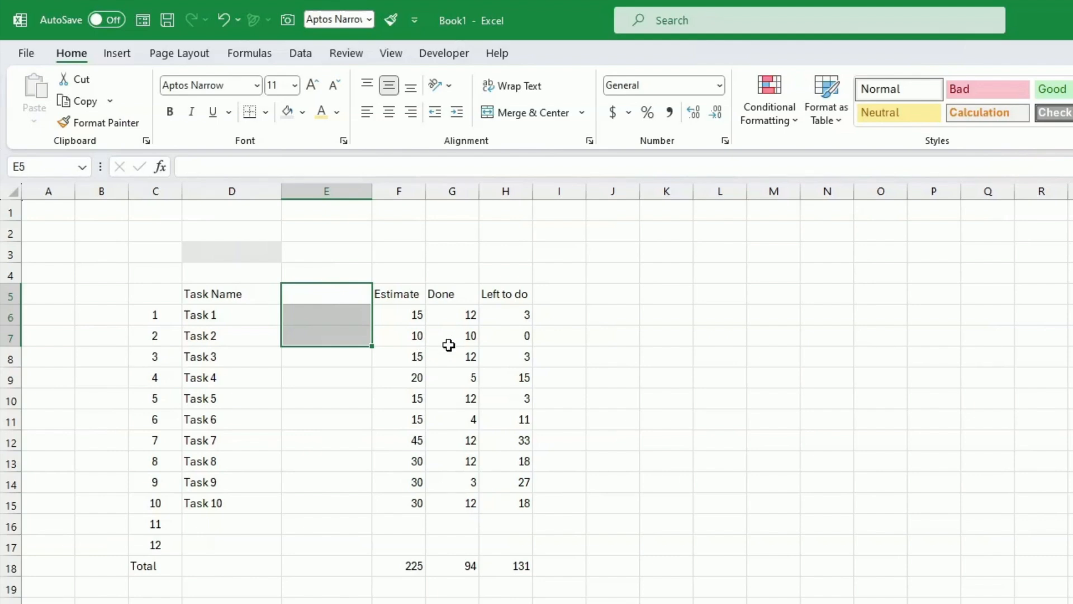
- Turn off the gridlines on the worksheet
{"action": "left_click", "coordinate": [394, 58]}
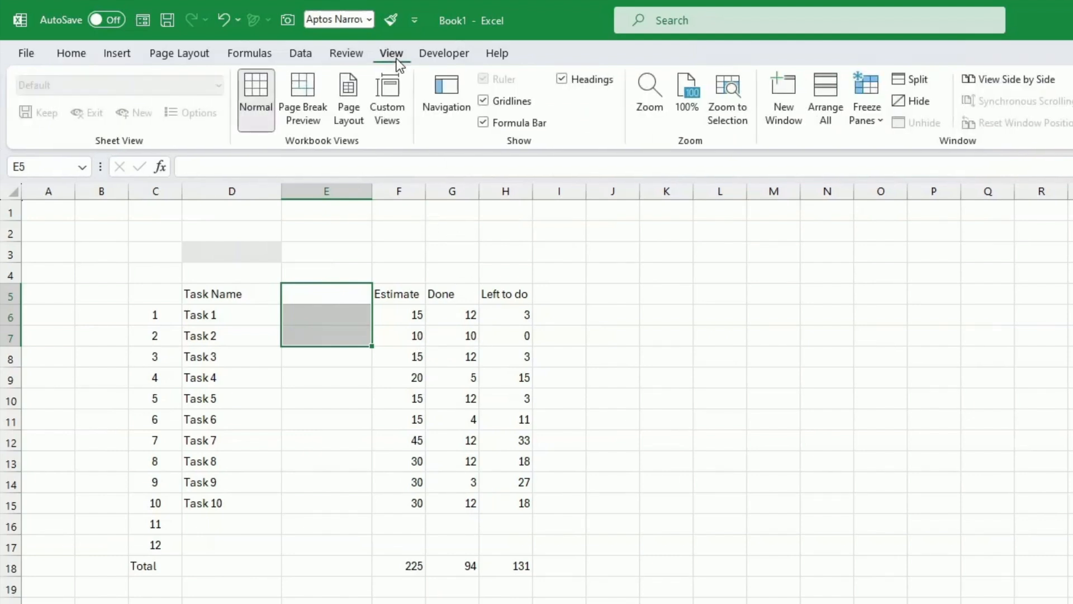
{"action": "left_click", "coordinate": [484, 101]}
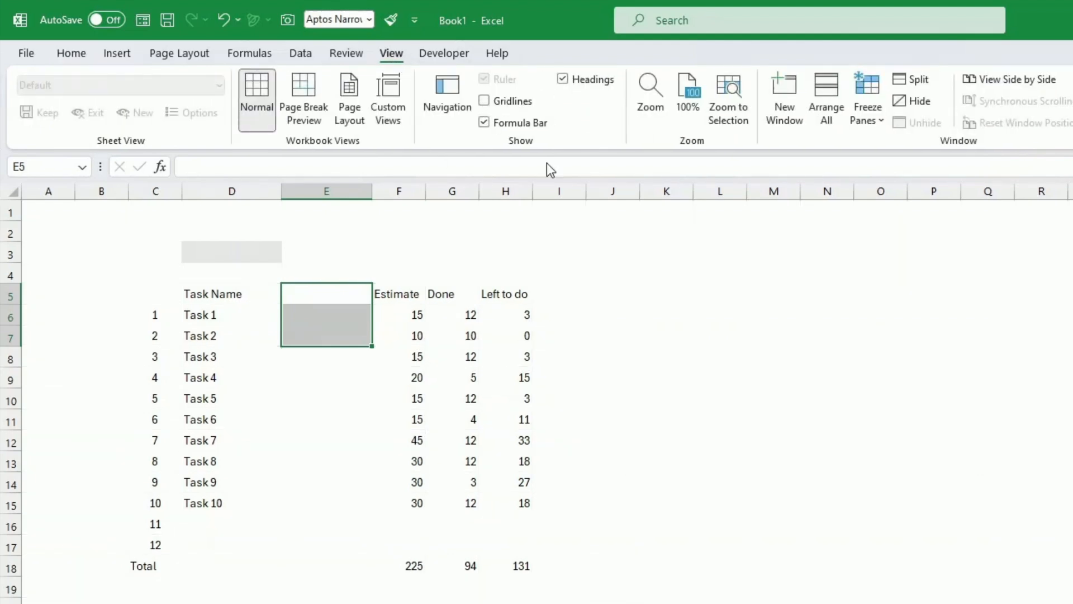
{"action": "left_click", "coordinate": [210, 313]}
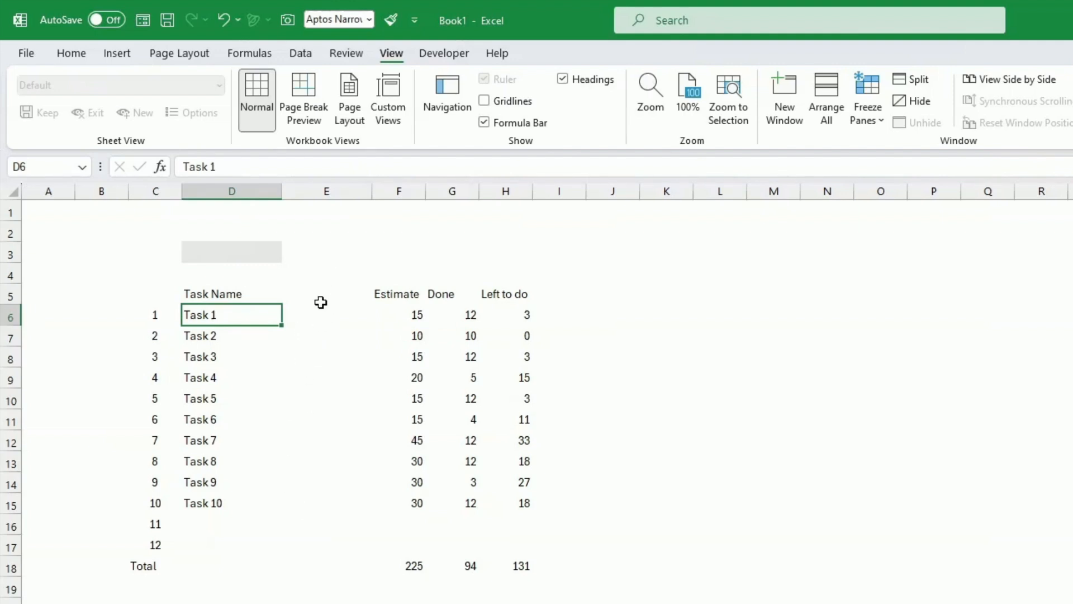
{"action": "left_click", "coordinate": [323, 294]}
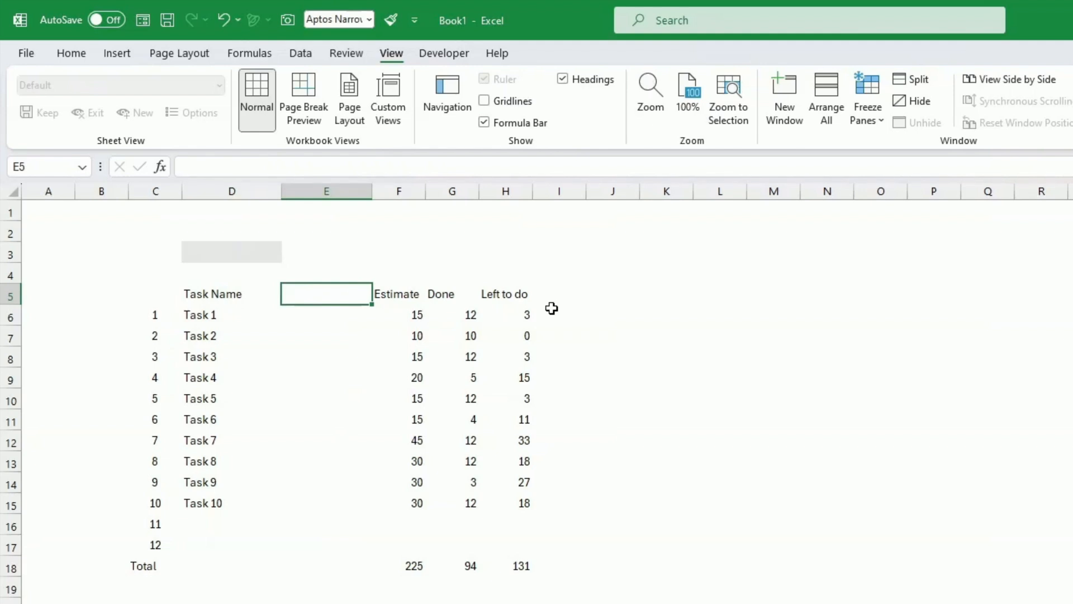
- Enter the title "Work tasks" in the grey cell D3 above the task list
{"action": "key", "text": "Left"}
{"action": "key", "text": "Up"}
{"action": "key", "text": "Up"}
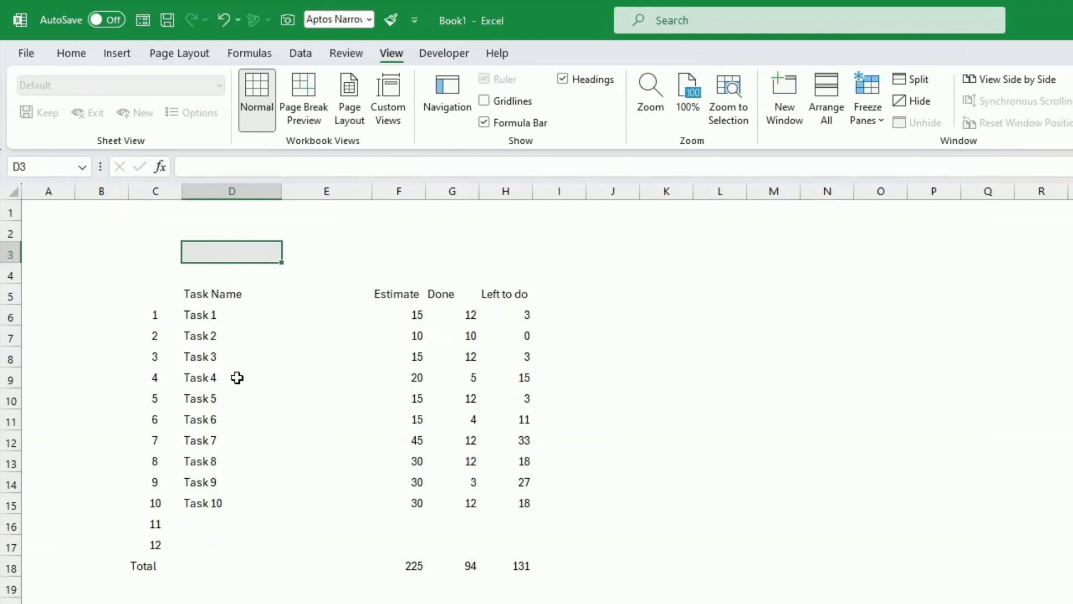
{"action": "type", "text": "Work"}
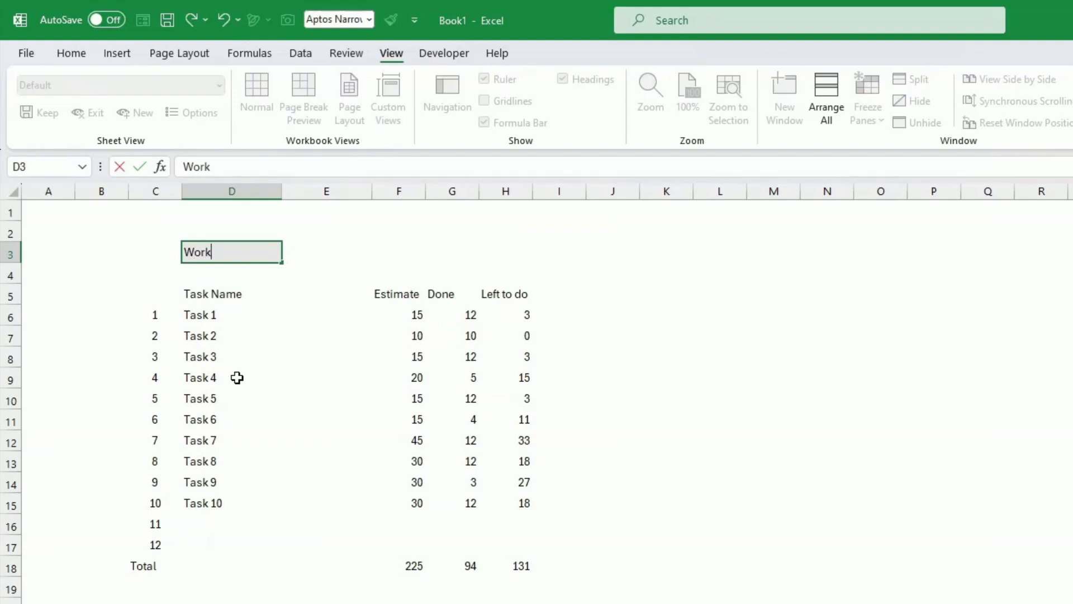
{"action": "key", "text": "Return"}
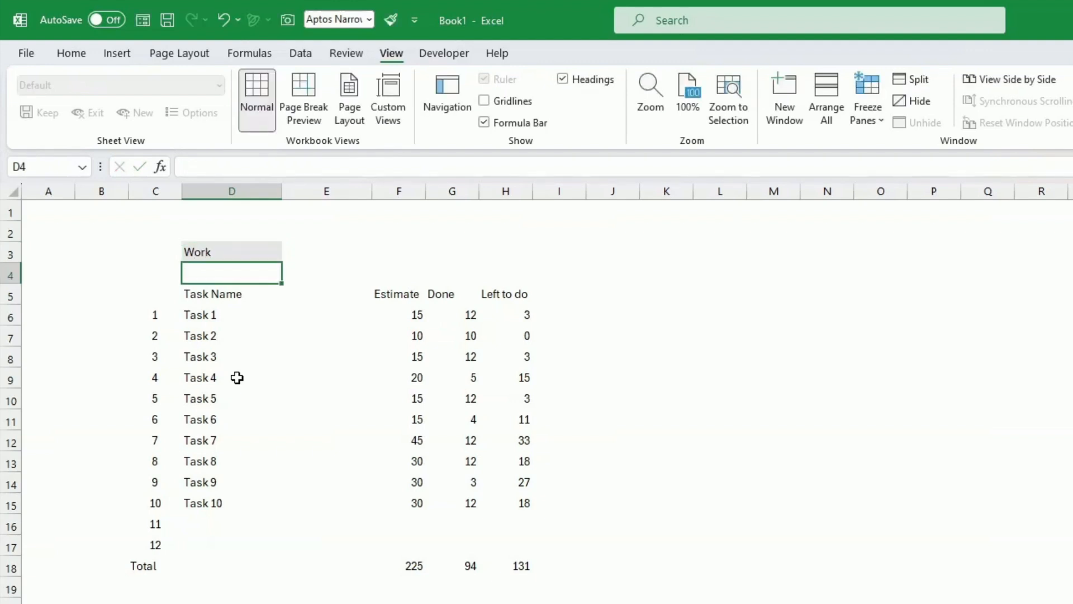
{"action": "key", "text": "Up"}
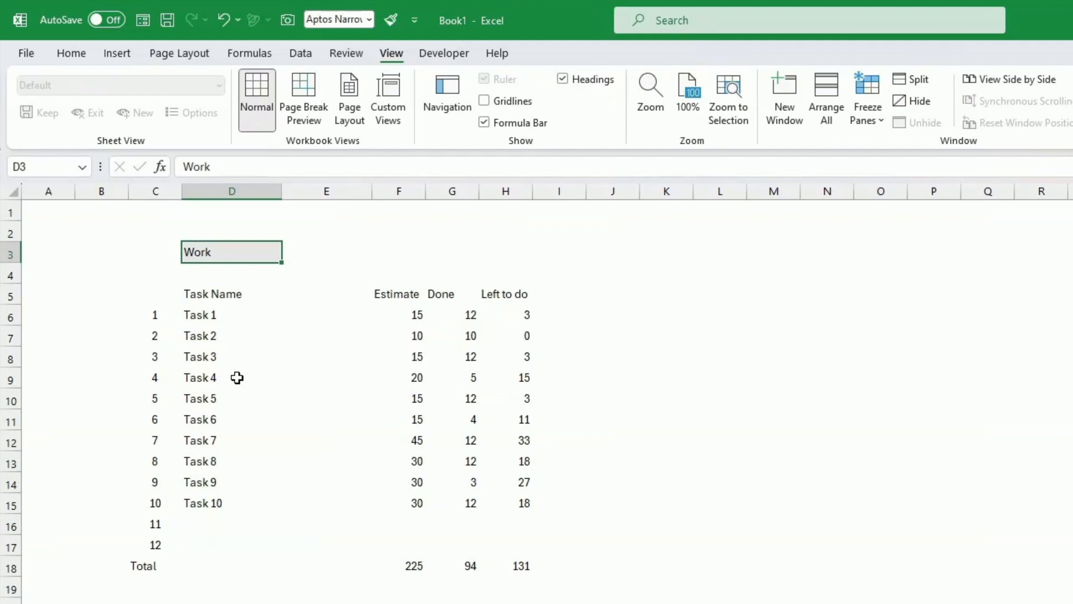
{"action": "type", "text": "Work tasks"}
{"action": "key", "text": "Up"}
{"action": "key", "text": "Up"}
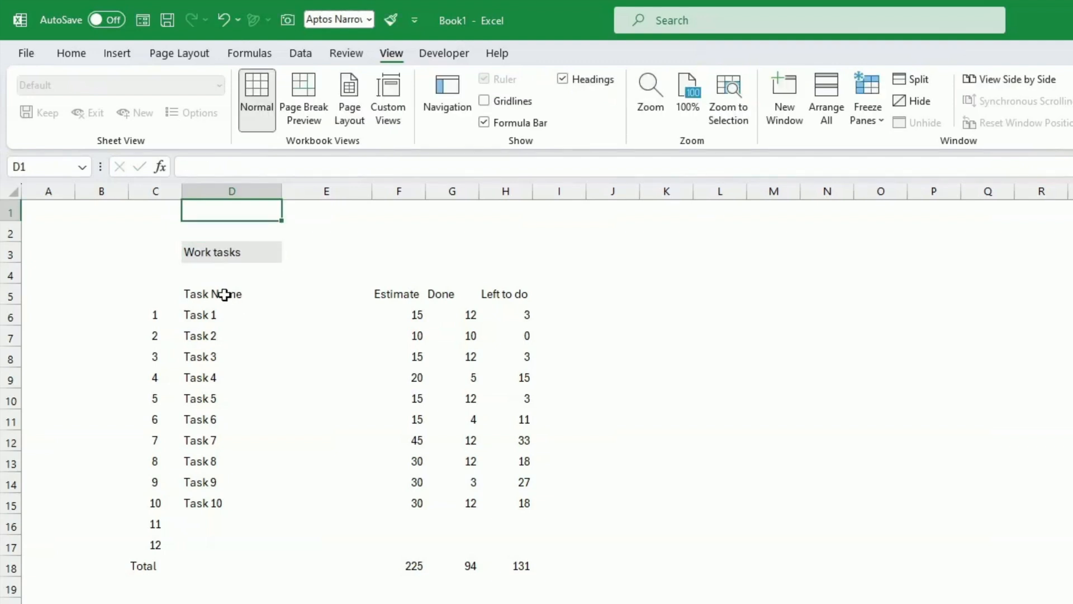
{"action": "left_click_drag", "start_coordinate": [221, 293], "coordinate": [495, 288]}
{"action": "left_click", "coordinate": [385, 383]}
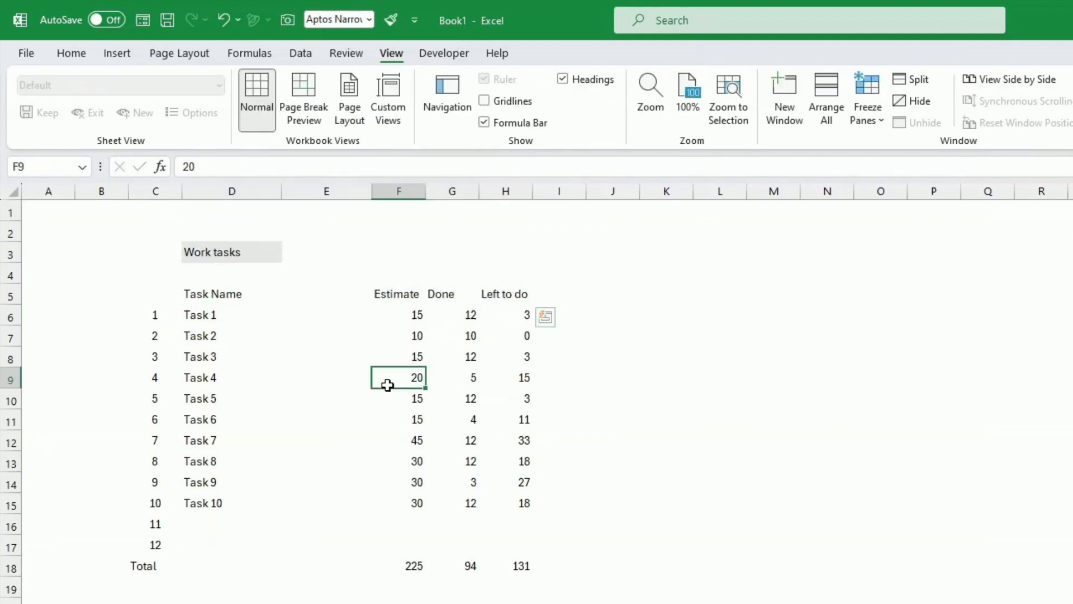
{"action": "scroll", "coordinate": [387, 390], "scroll_direction": "down", "scroll_amount": 2}
{"action": "scroll", "coordinate": [387, 389], "scroll_direction": "up", "scroll_amount": 2}
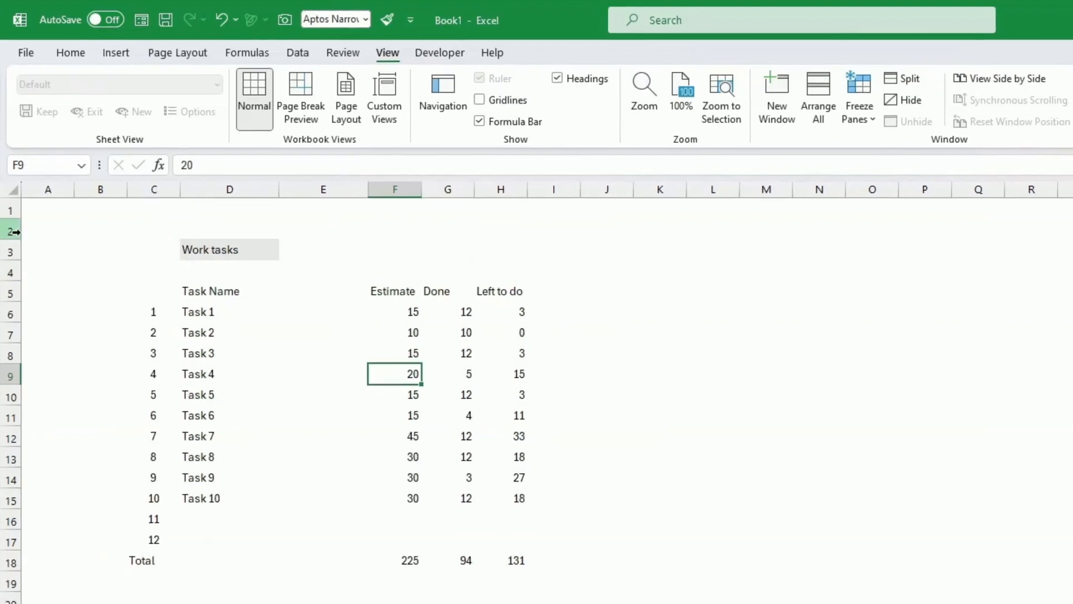
- Insert three blank rows above the "Work tasks" title row
{"action": "right_click", "coordinate": [10, 247]}
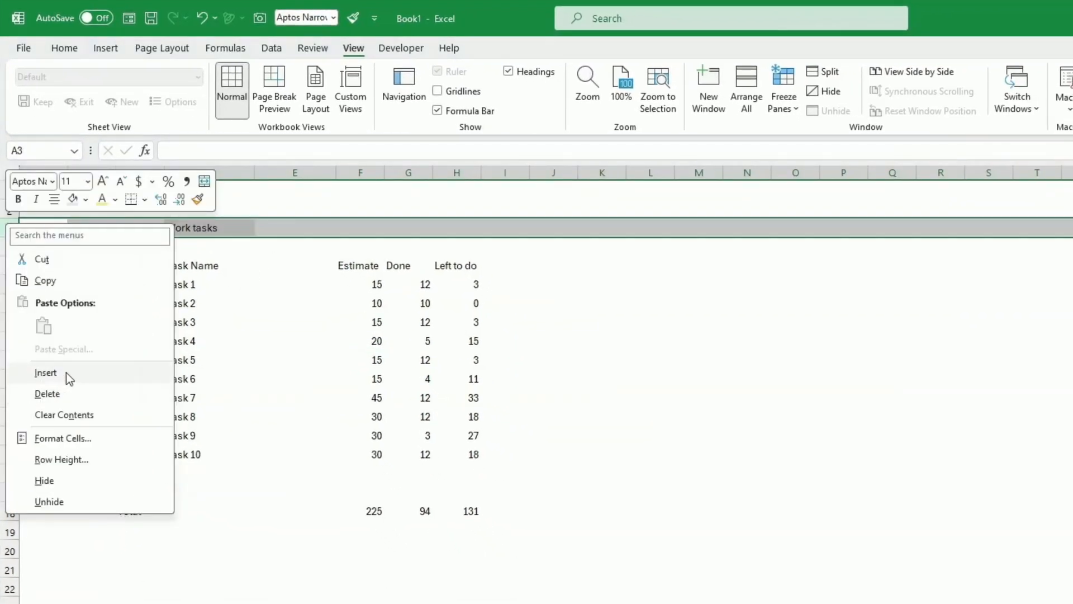
{"action": "left_click", "coordinate": [62, 373]}
{"action": "key", "text": "F4"}
{"action": "key", "text": "F4"}
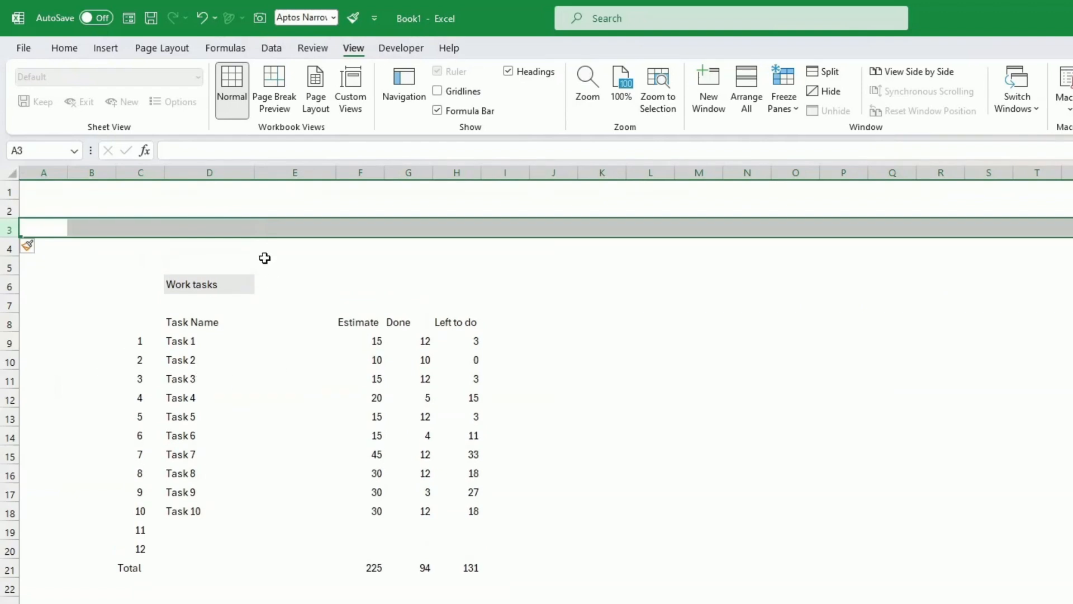
{"action": "left_click", "coordinate": [175, 191]}
{"action": "left_click_drag", "start_coordinate": [179, 206], "coordinate": [457, 255]}
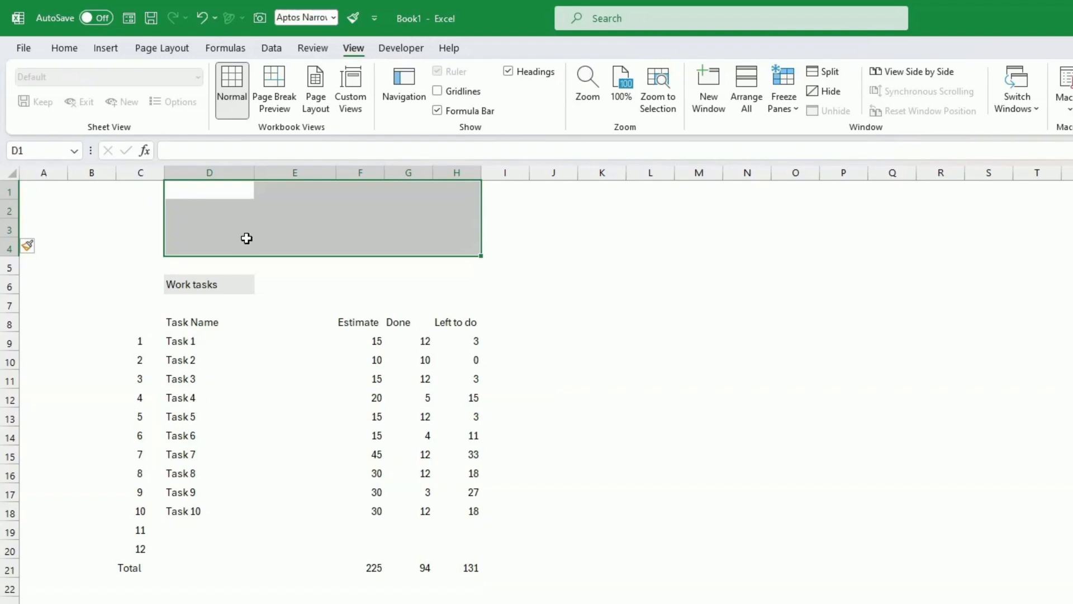
{"action": "left_click", "coordinate": [317, 239]}
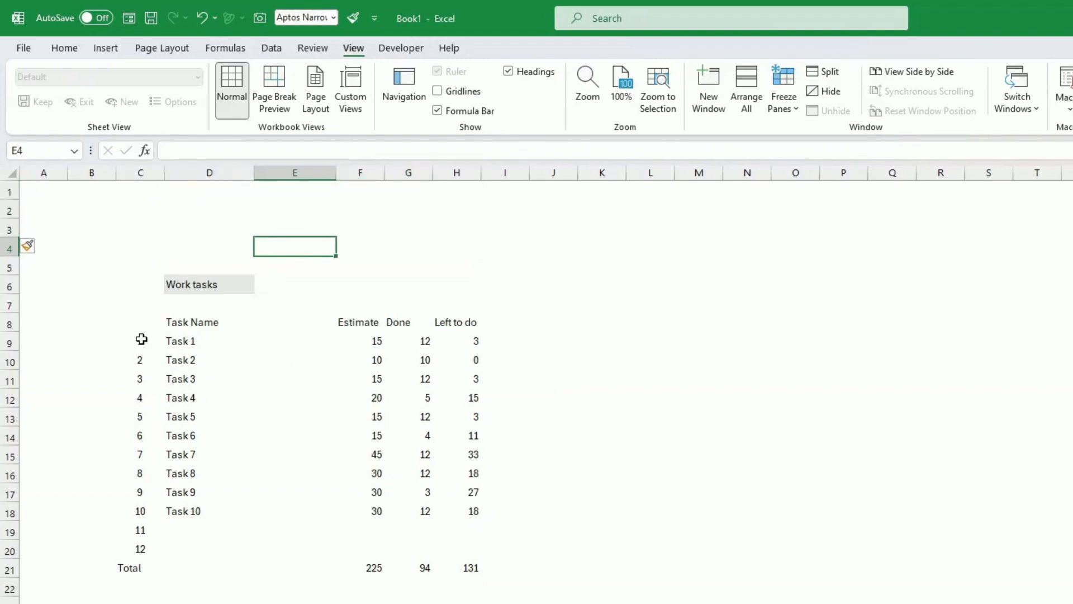
{"action": "left_click_drag", "start_coordinate": [139, 338], "coordinate": [133, 545]}
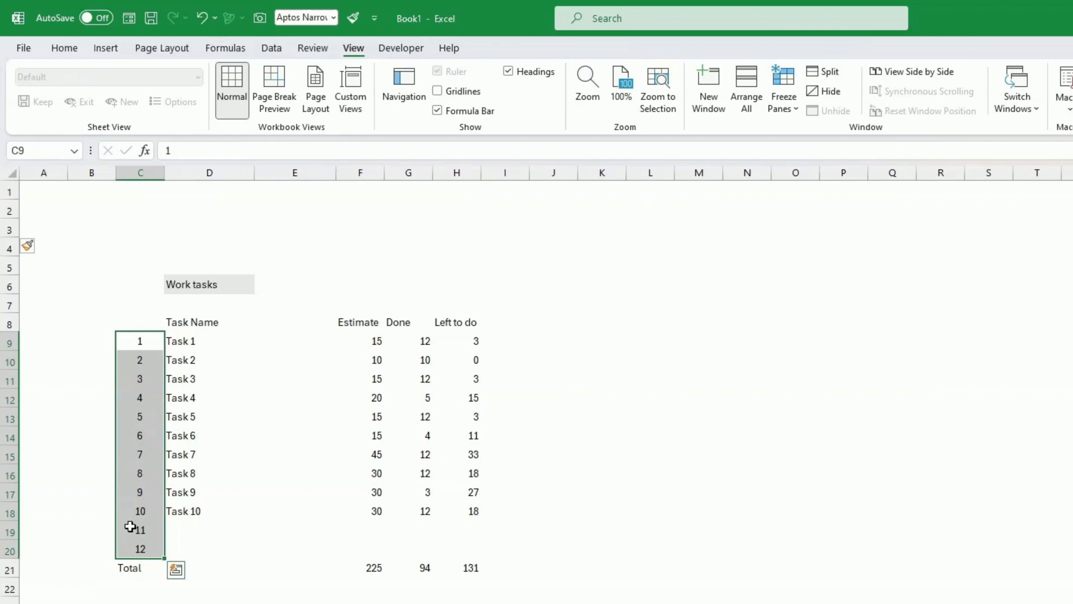
{"action": "left_click", "coordinate": [143, 341]}
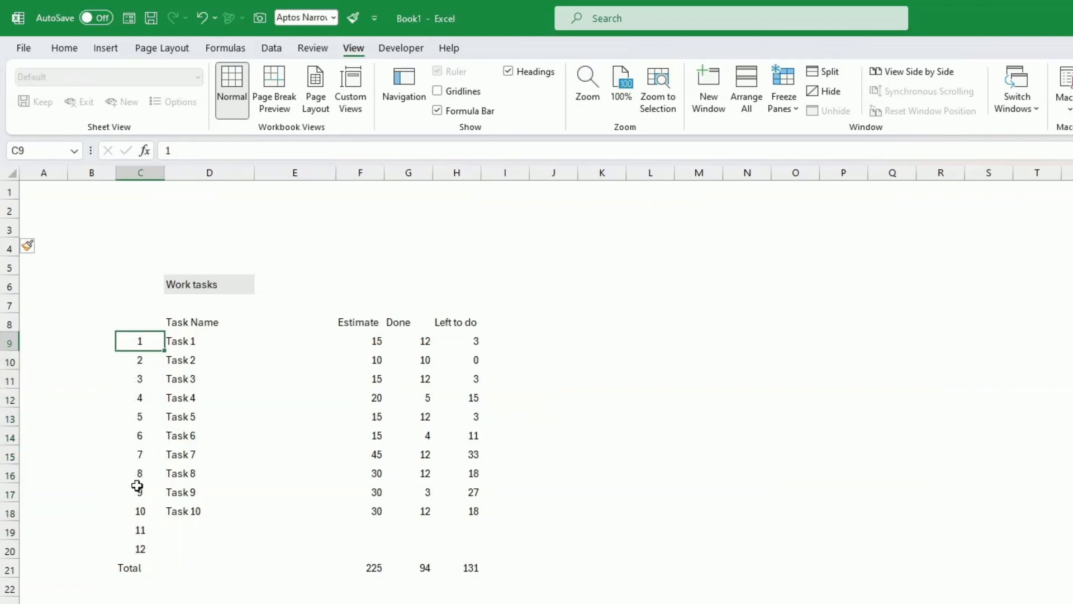
{"action": "left_click", "coordinate": [200, 343]}
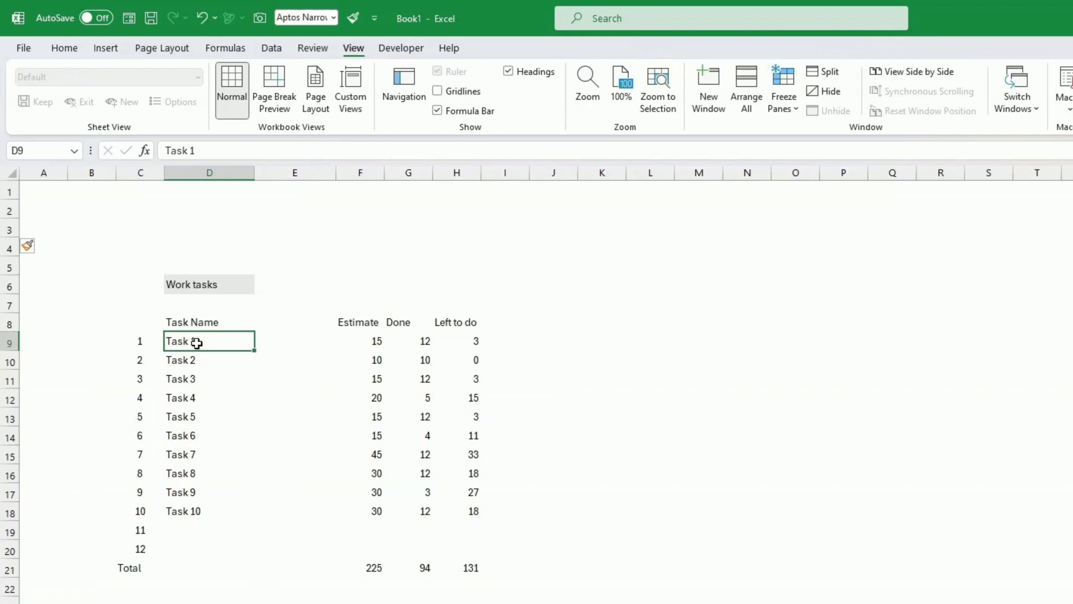
- Insert a 2-D stacked column chart from the Task Name, Done and Left to do columns, rows 8 to 18
{"action": "left_click_drag", "start_coordinate": [187, 338], "coordinate": [177, 509]}
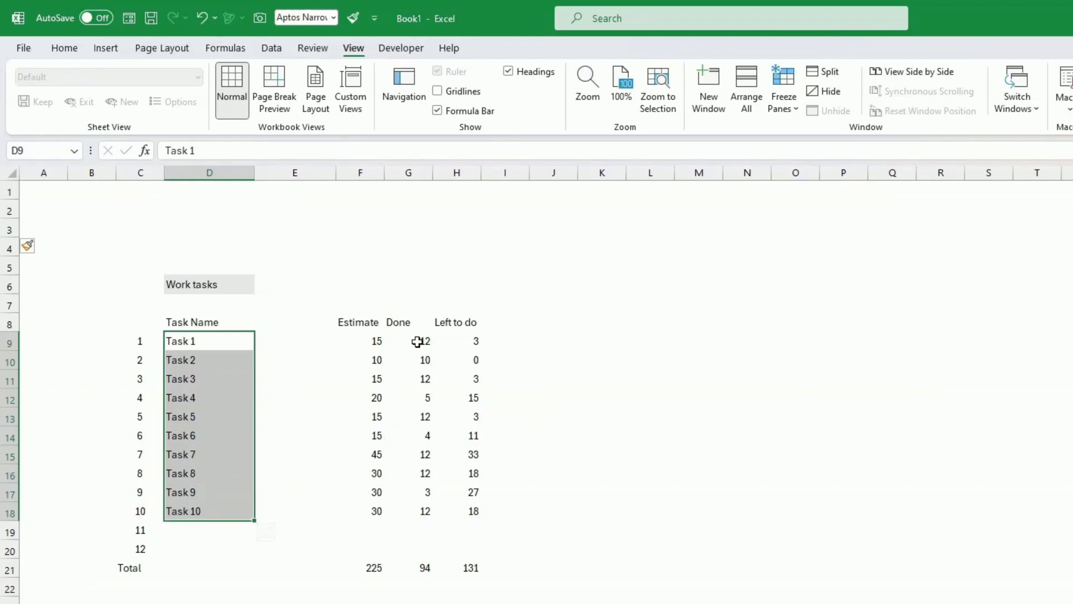
{"action": "left_click_drag", "start_coordinate": [199, 319], "coordinate": [201, 505]}
{"action": "left_click", "coordinate": [406, 321], "text": "ctrl"}
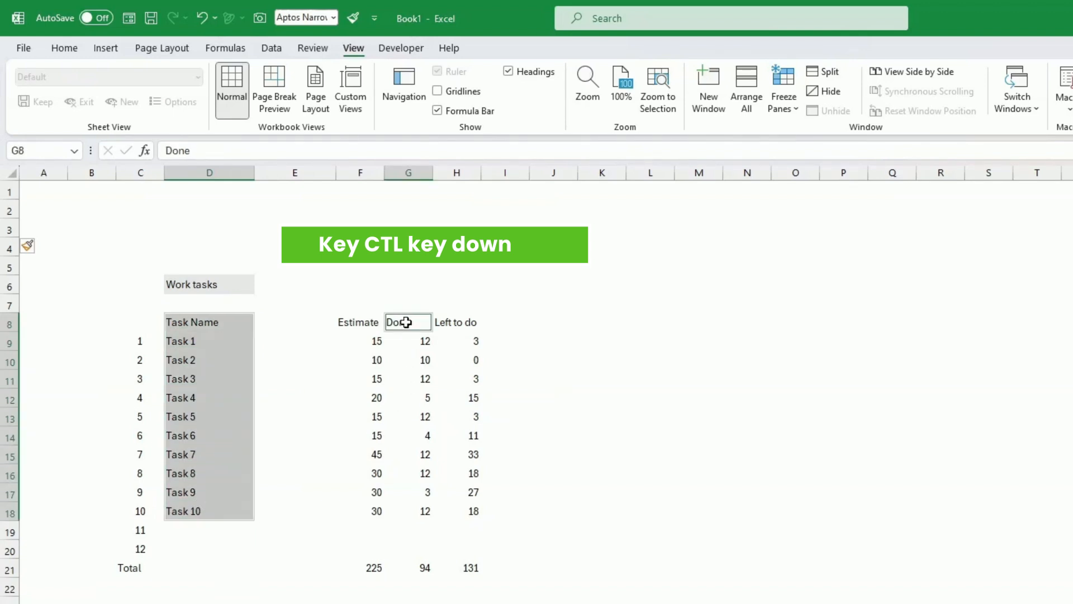
{"action": "left_click_drag", "start_coordinate": [406, 322], "coordinate": [456, 511]}
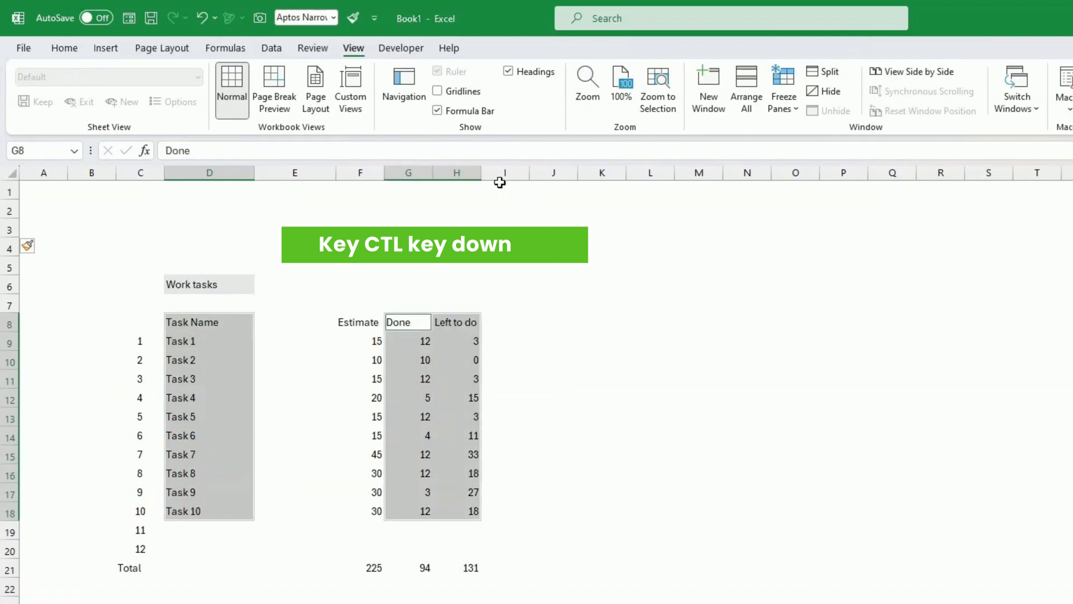
{"action": "left_click", "coordinate": [110, 51]}
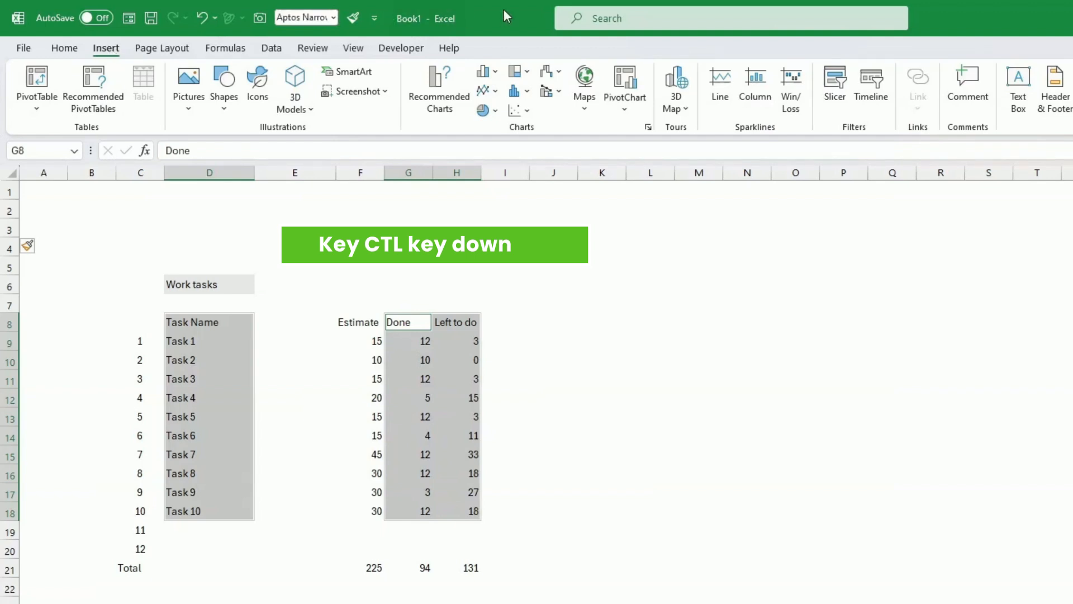
{"action": "left_click", "coordinate": [494, 72]}
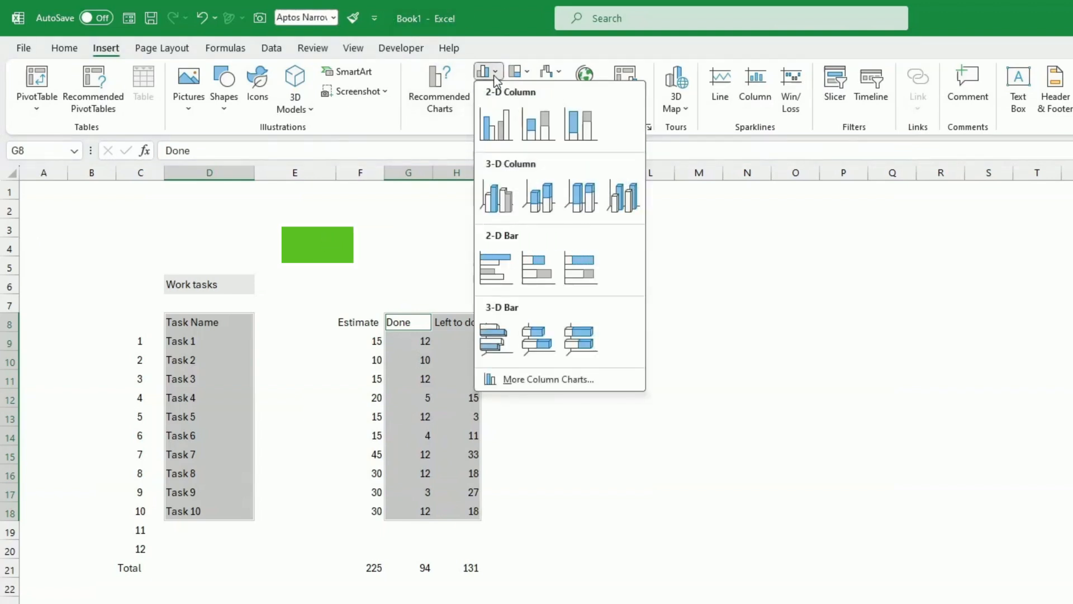
{"action": "left_click", "coordinate": [541, 130]}
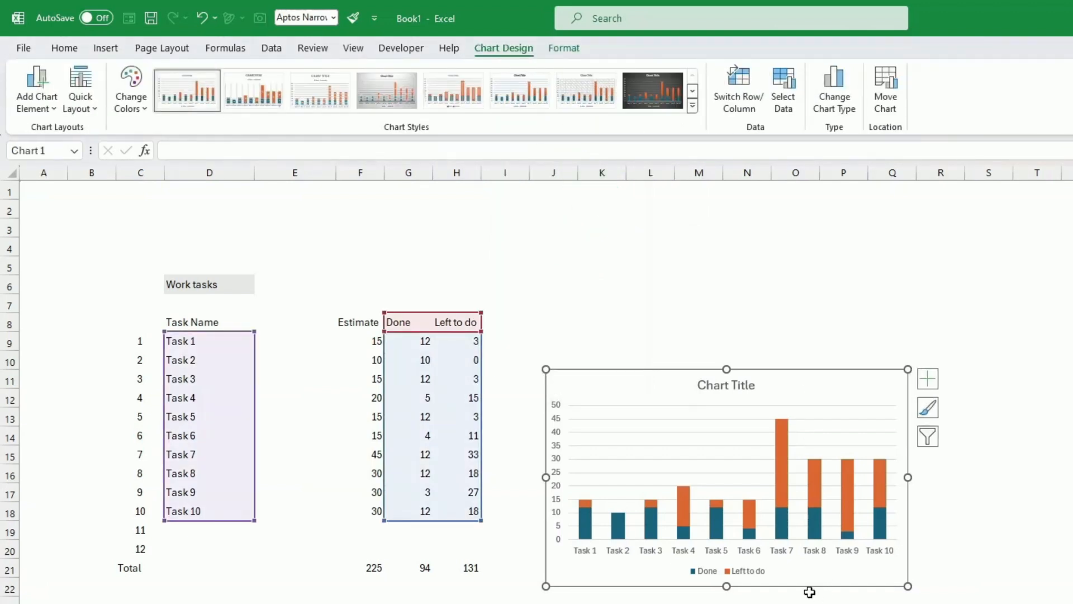
- Move the chart up beside the task table, starting around row 3, and make it slightly smaller
{"action": "left_click_drag", "start_coordinate": [811, 589], "coordinate": [756, 448]}
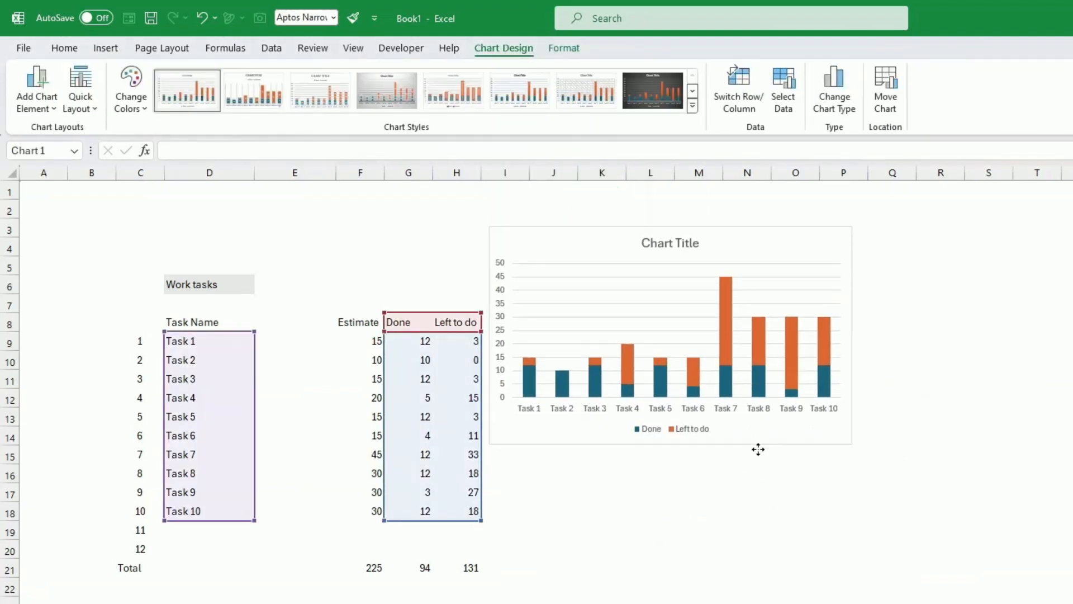
{"action": "left_click", "coordinate": [665, 390]}
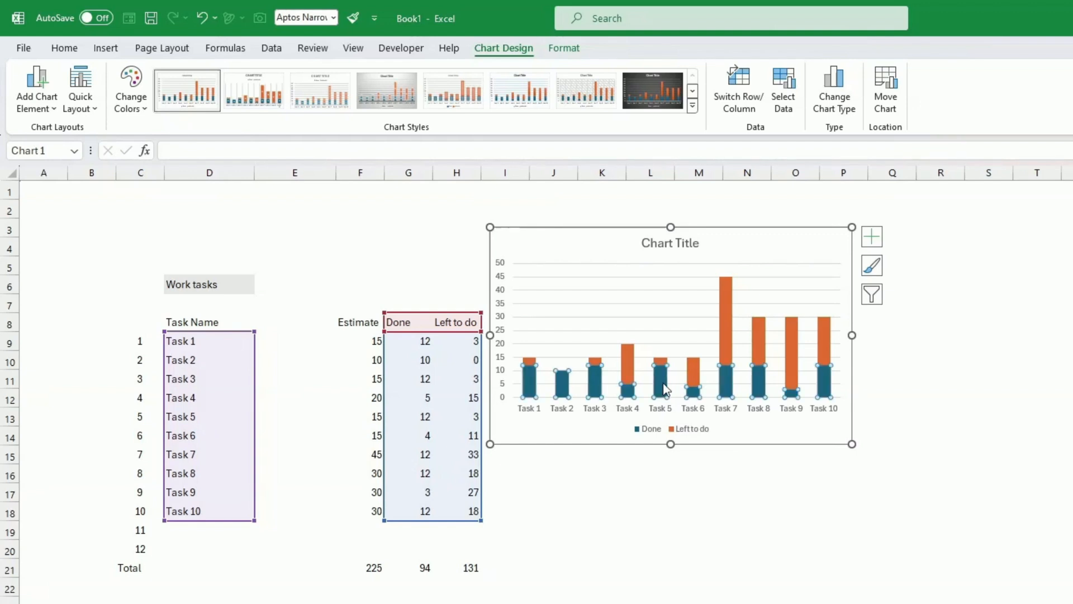
{"action": "left_click", "coordinate": [697, 370]}
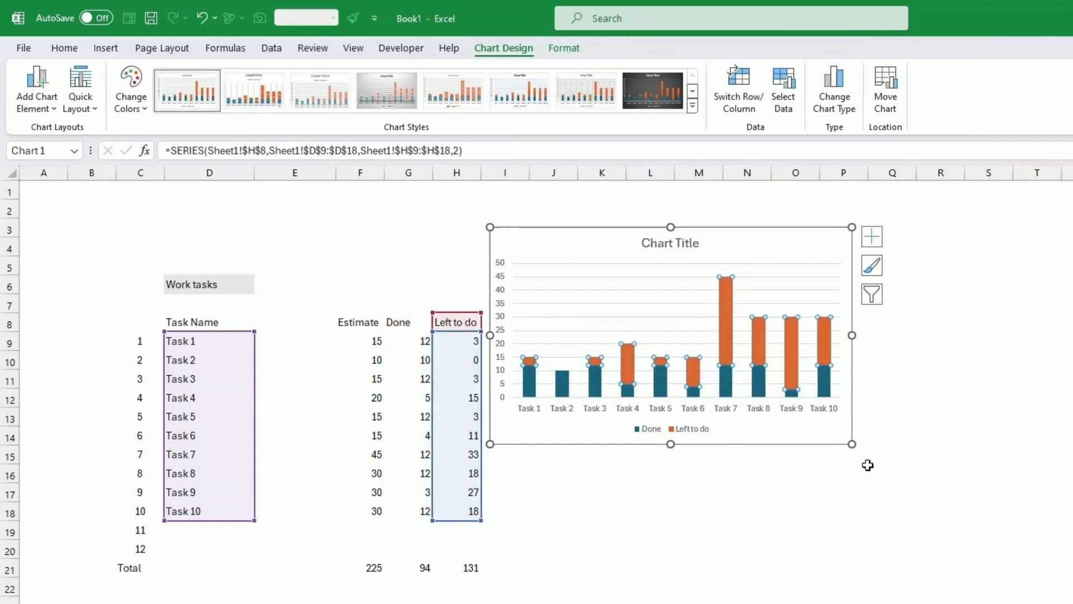
{"action": "left_click_drag", "start_coordinate": [853, 442], "coordinate": [839, 416]}
- Remove the outline from the stacked column chart
{"action": "left_click", "coordinate": [814, 441]}
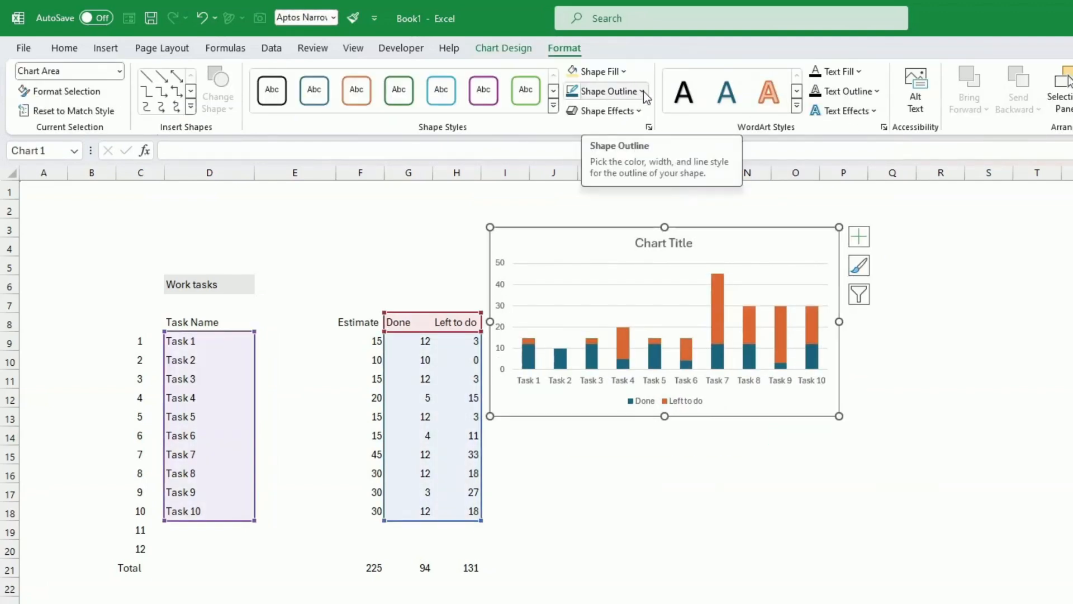
{"action": "left_click", "coordinate": [642, 91]}
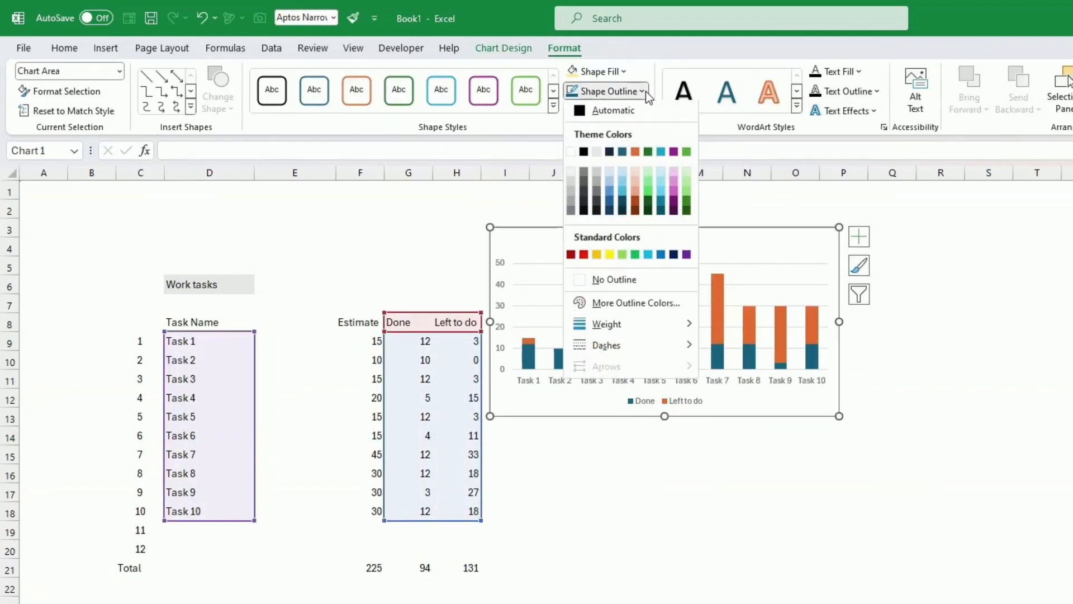
{"action": "left_click", "coordinate": [608, 282]}
{"action": "left_click", "coordinate": [942, 400]}
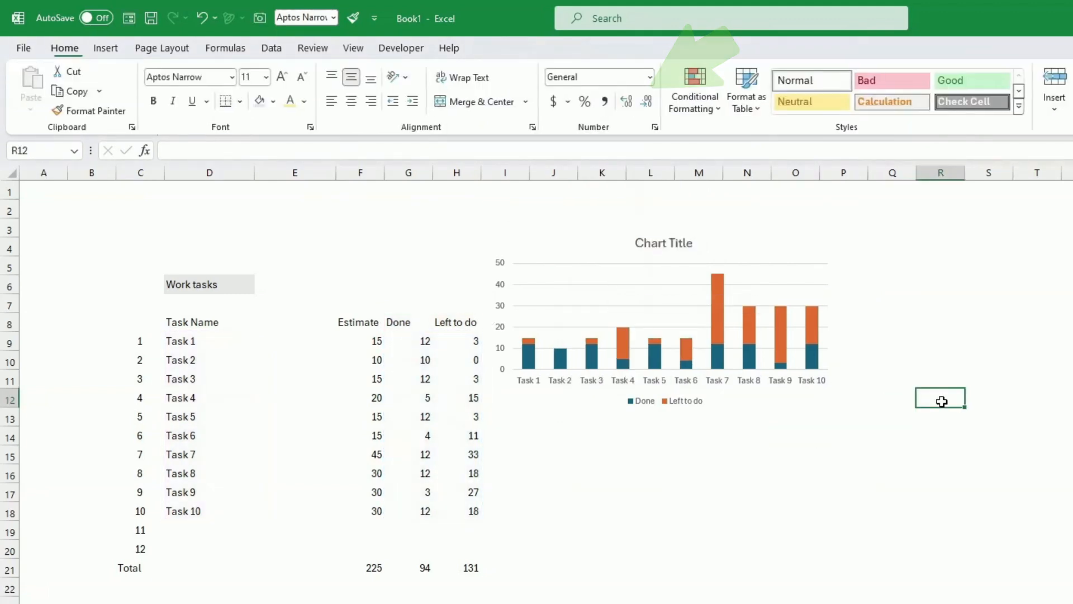
- Delete the title and the horizontal gridlines of the stacked column chart
{"action": "left_click", "coordinate": [671, 242]}
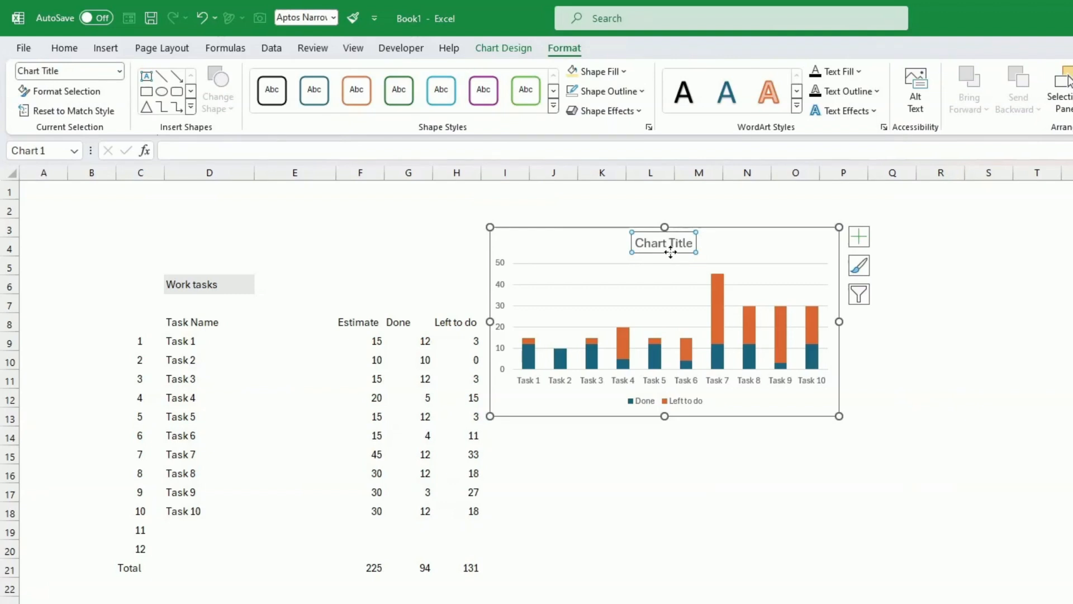
{"action": "left_click", "coordinate": [733, 241]}
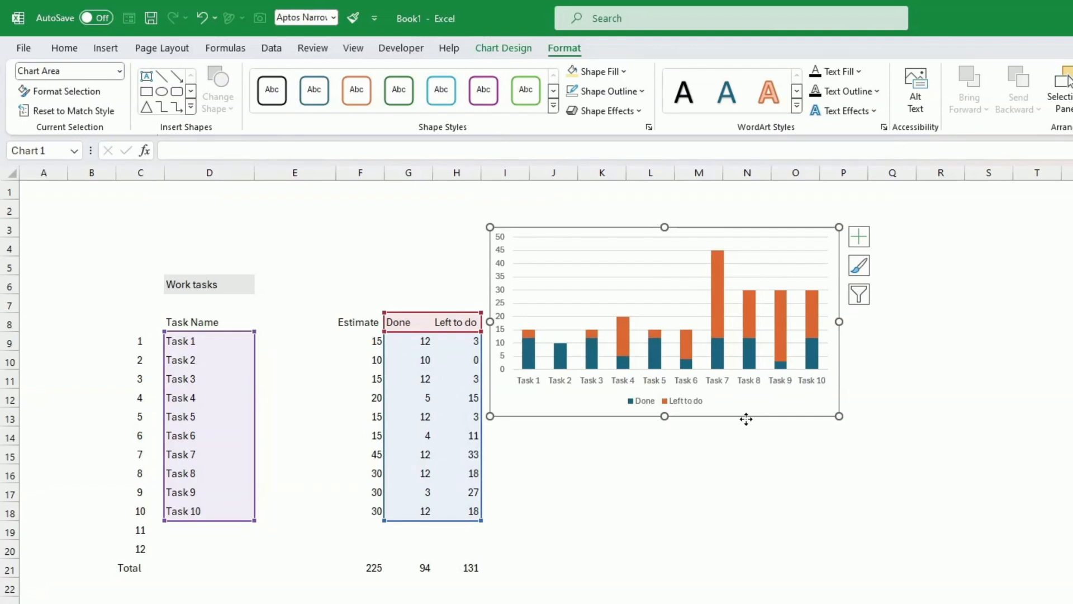
{"action": "left_click", "coordinate": [669, 302]}
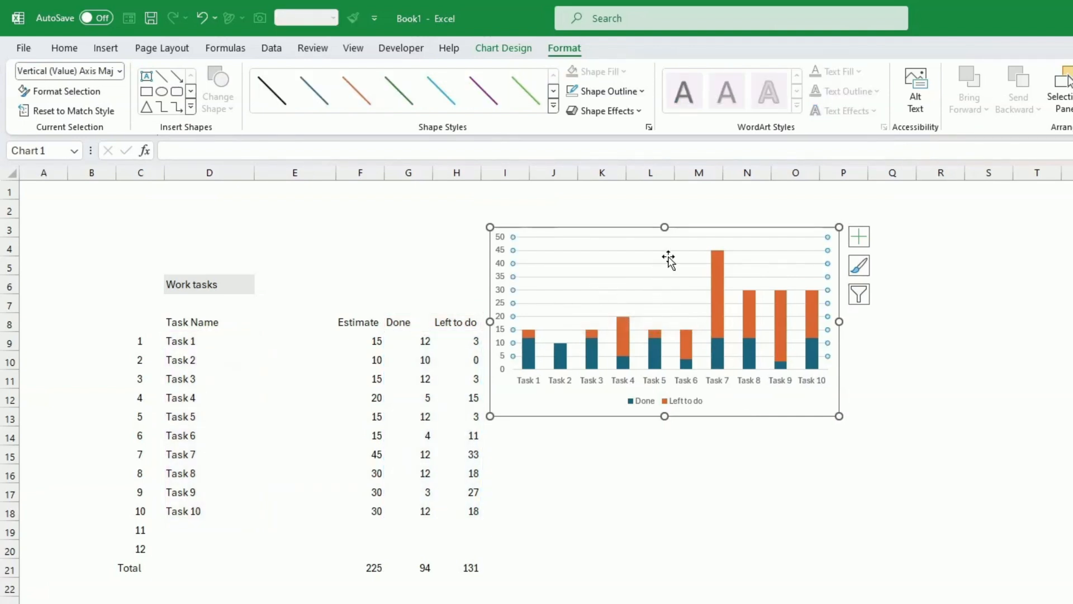
{"action": "key", "text": "Escape"}
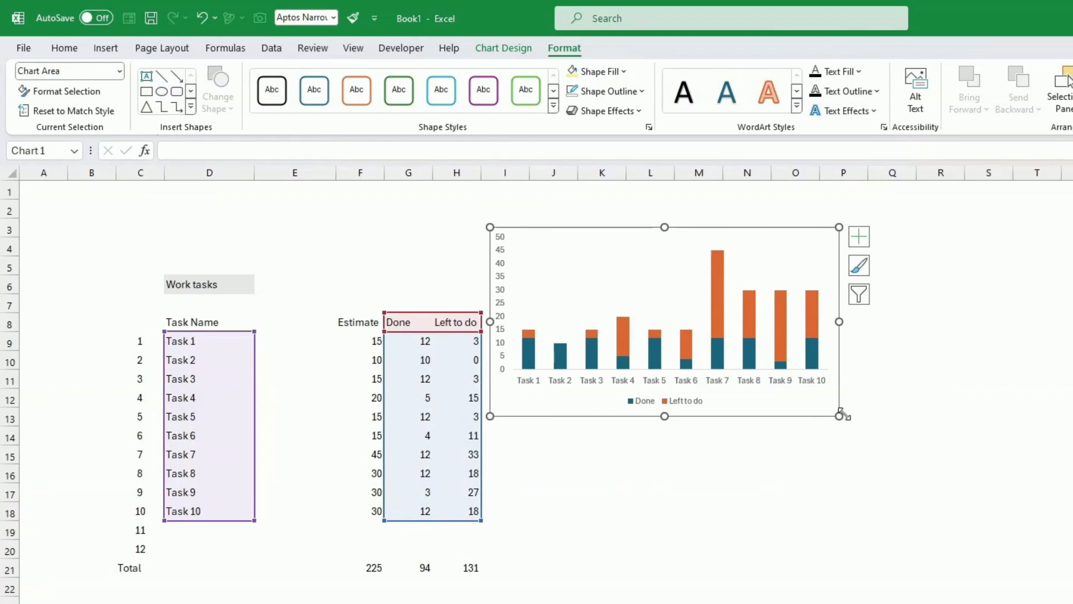
- Shrink the column chart to fit above the table headers and use the numbers in C9:C18 as its category labels
{"action": "left_click_drag", "start_coordinate": [840, 415], "coordinate": [822, 387]}
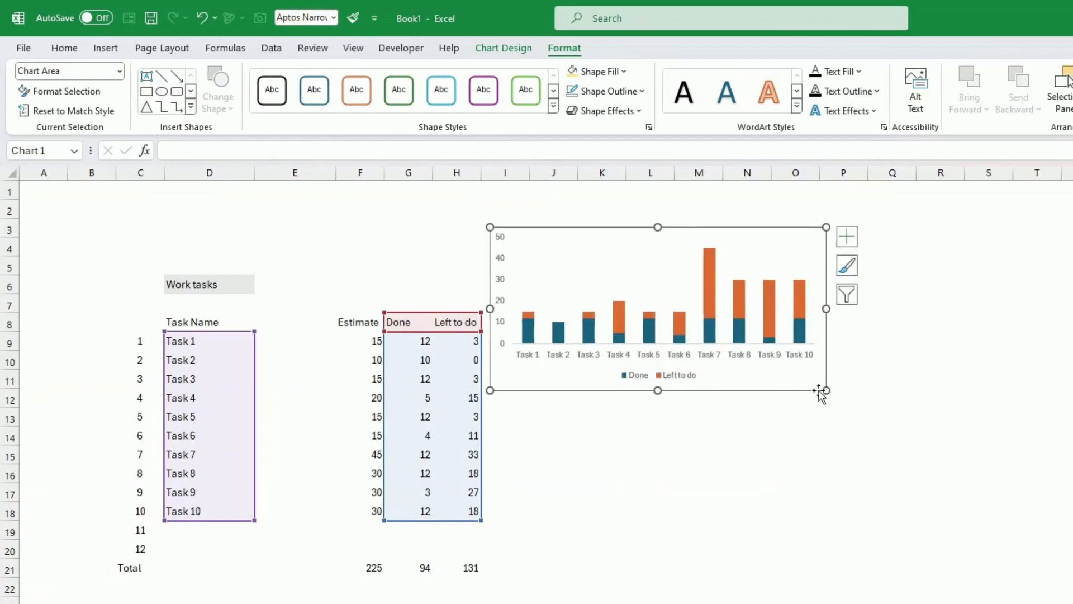
{"action": "left_click_drag", "start_coordinate": [759, 374], "coordinate": [537, 327]}
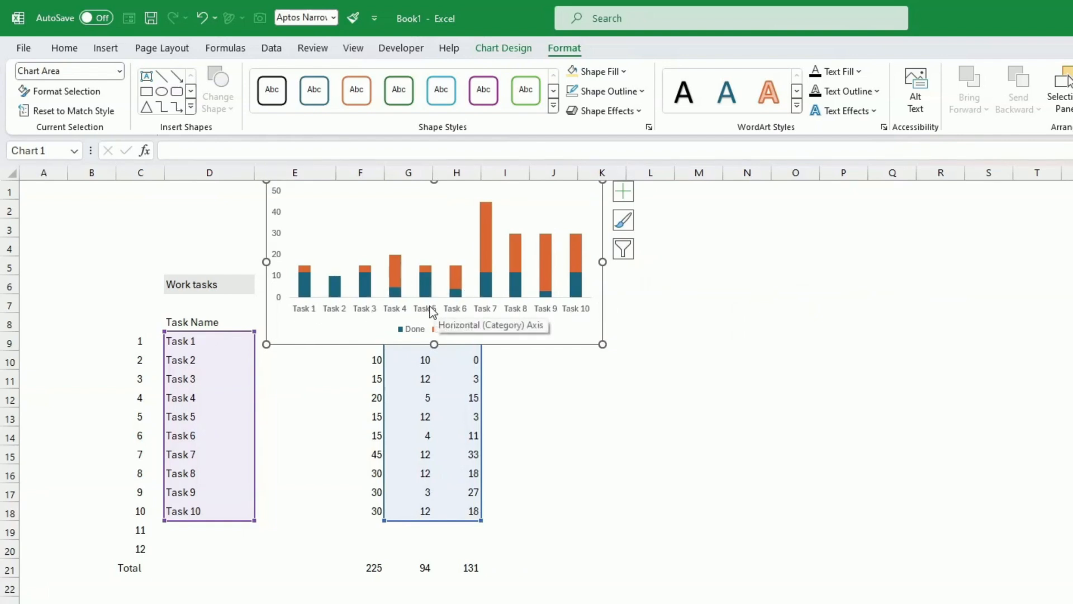
{"action": "left_click_drag", "start_coordinate": [254, 402], "coordinate": [147, 396]}
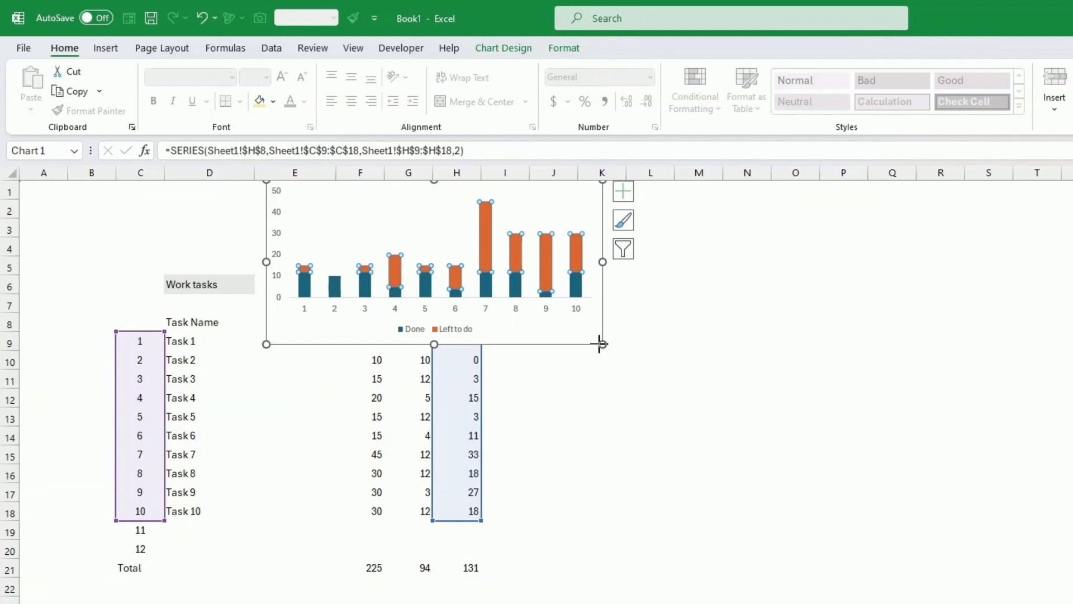
{"action": "left_click_drag", "start_coordinate": [600, 344], "coordinate": [526, 302]}
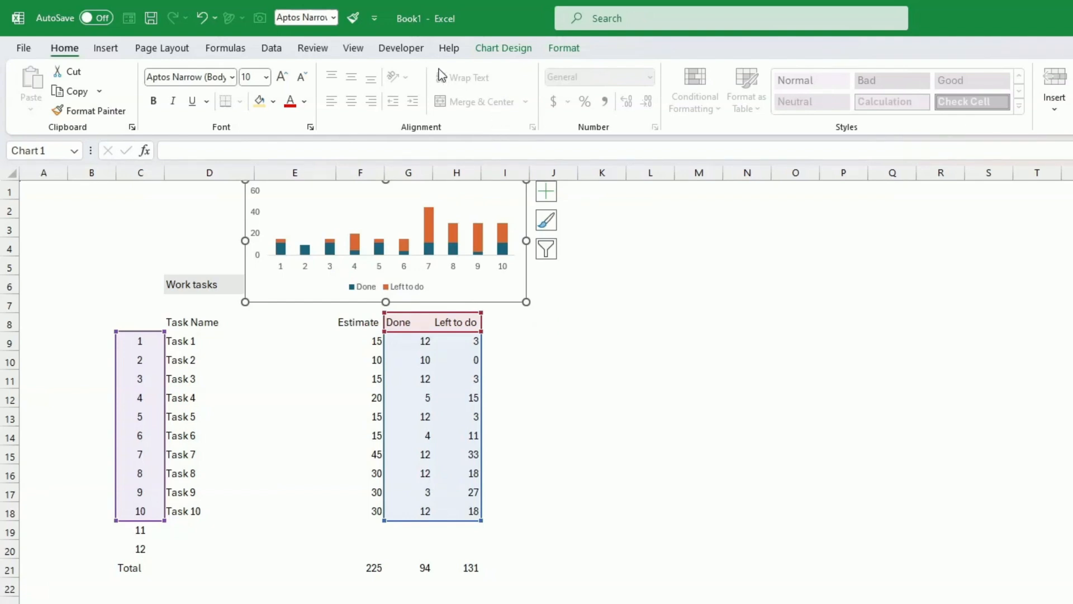
- Make the column chart's background transparent by setting its shape fill to No Fill
{"action": "left_click", "coordinate": [556, 50]}
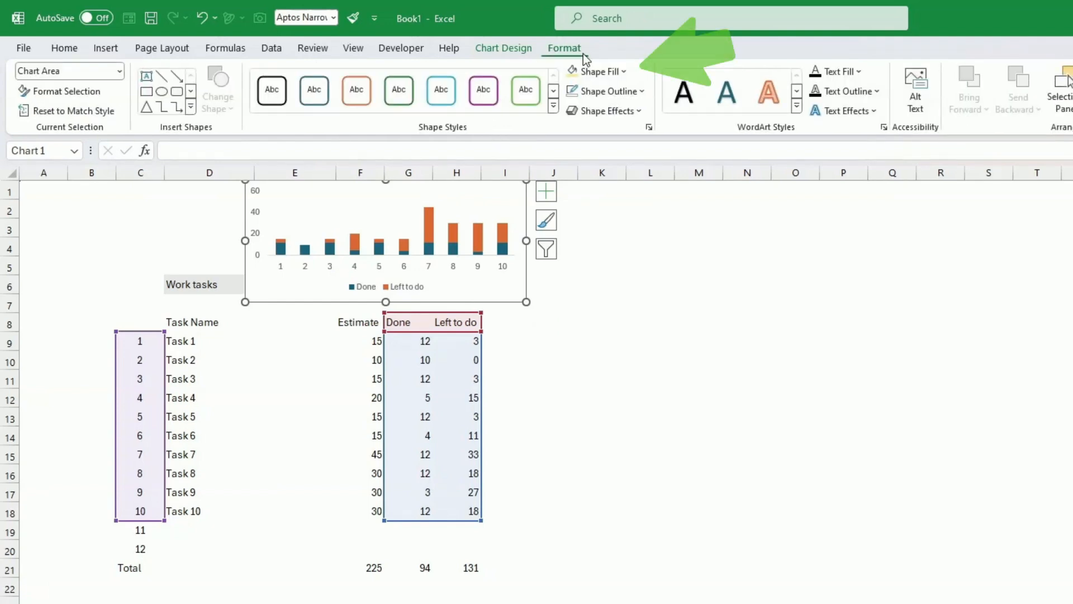
{"action": "left_click", "coordinate": [623, 73]}
{"action": "left_click", "coordinate": [605, 261]}
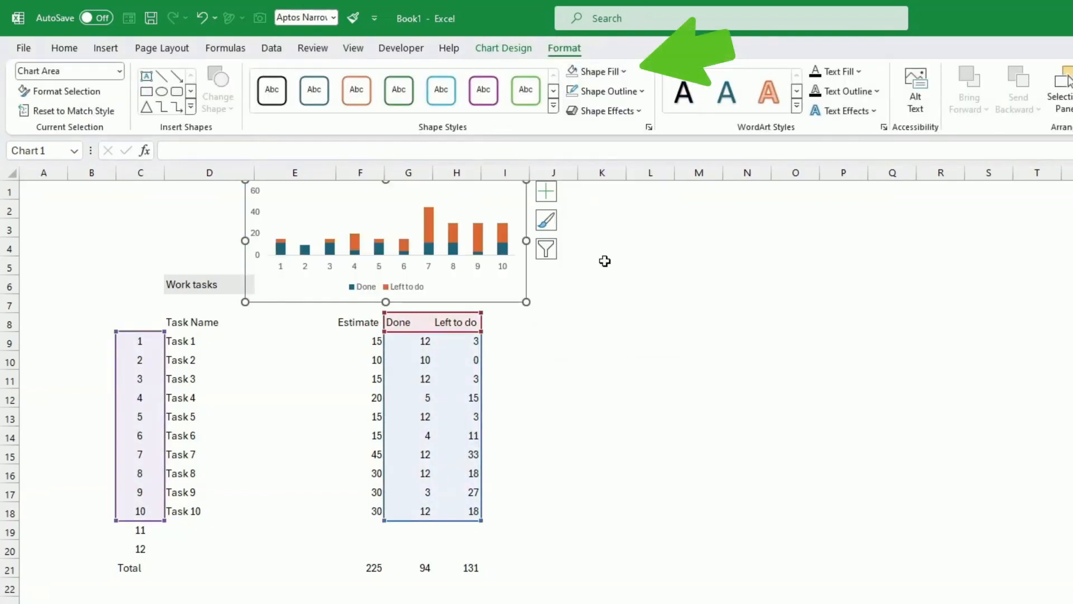
{"action": "left_click", "coordinate": [304, 338]}
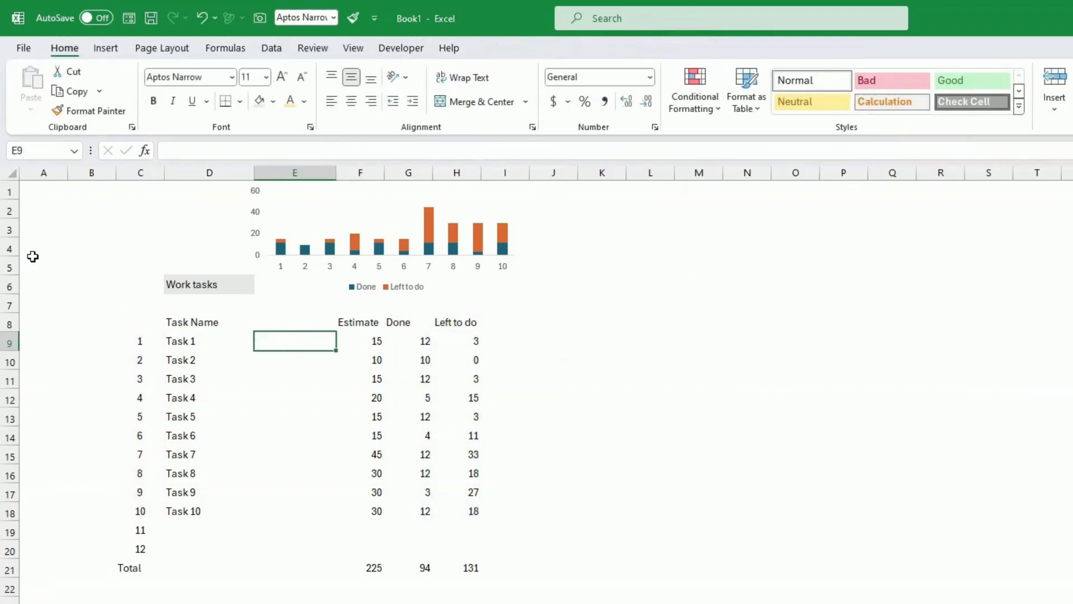
- Increase the height of row 4 to make room for the column chart and shift the chart slightly to the right
{"action": "left_click_drag", "start_coordinate": [13, 259], "coordinate": [13, 301]}
{"action": "left_click", "coordinate": [419, 332]}
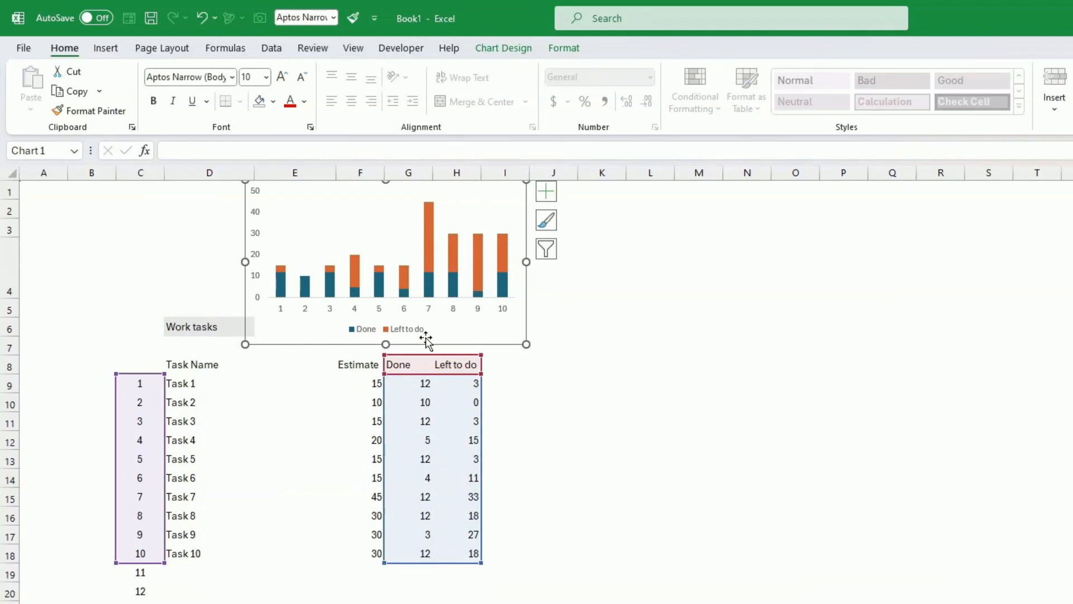
{"action": "left_click_drag", "start_coordinate": [388, 321], "coordinate": [436, 313]}
{"action": "left_click", "coordinate": [553, 363]}
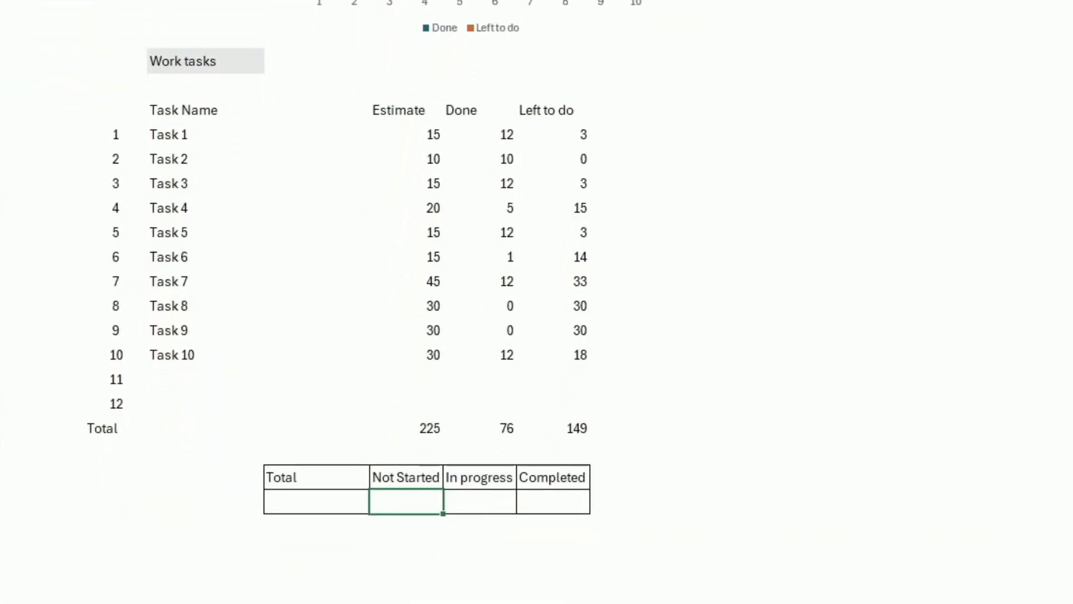
- Enter =COUNTIF(F9:F20,">0") in the cell below the Total heading of the status table and go to the cell below Not Started
{"action": "left_click", "coordinate": [322, 501]}
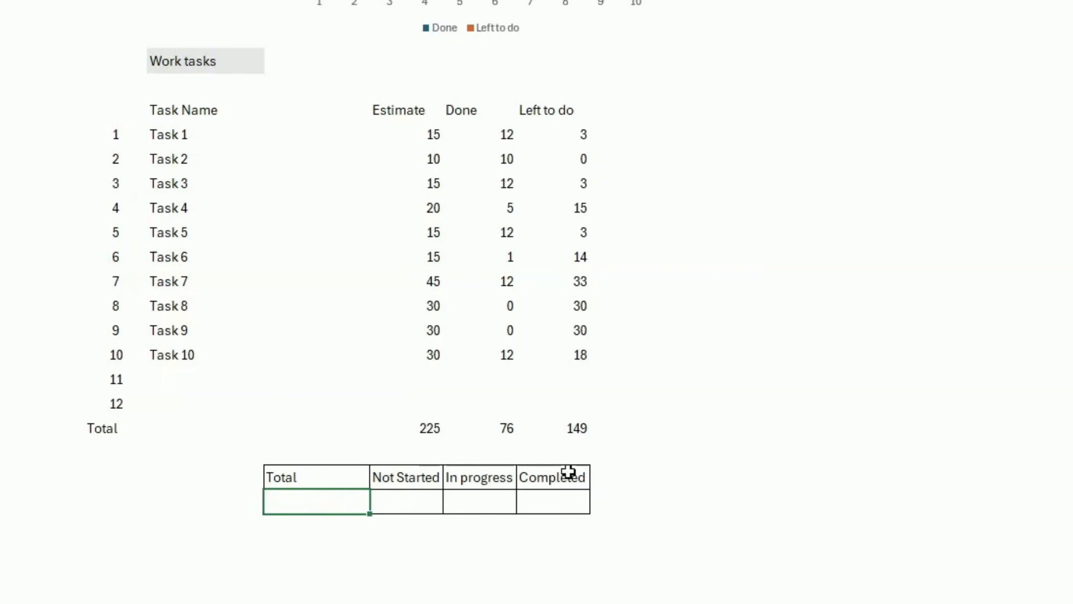
{"action": "type", "text": "=counif("}
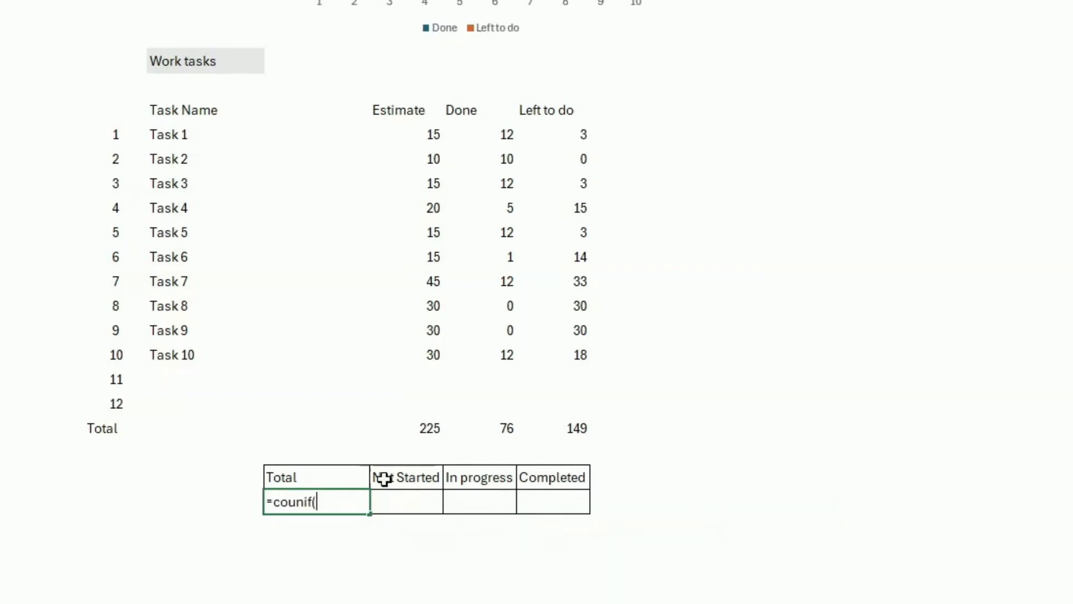
{"action": "key", "text": "BackSpace"}
{"action": "key", "text": "BackSpace"}
{"action": "key", "text": "BackSpace"}
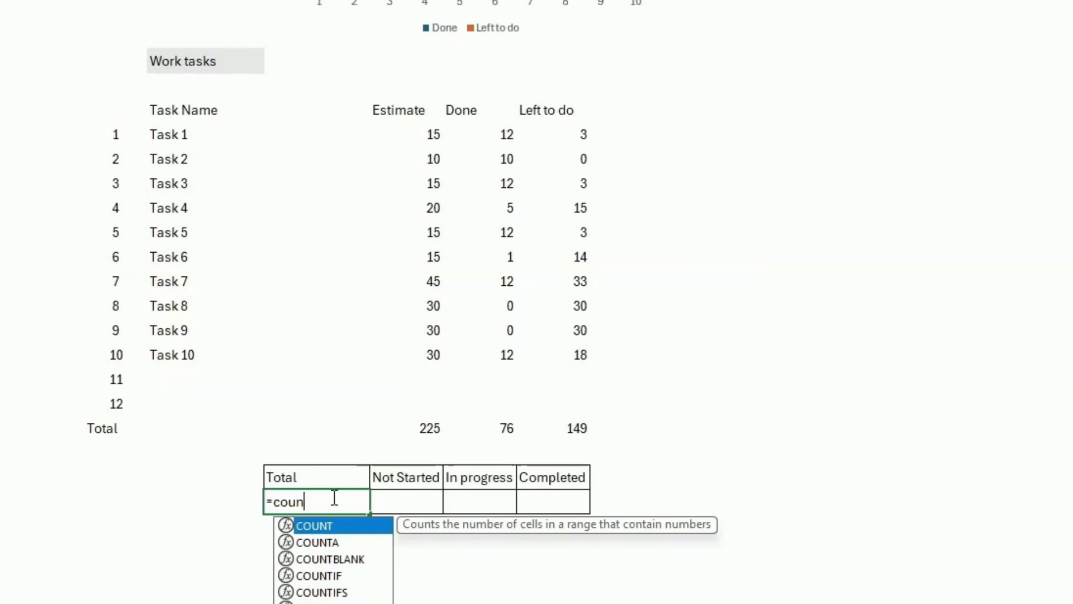
{"action": "type", "text": "tif("}
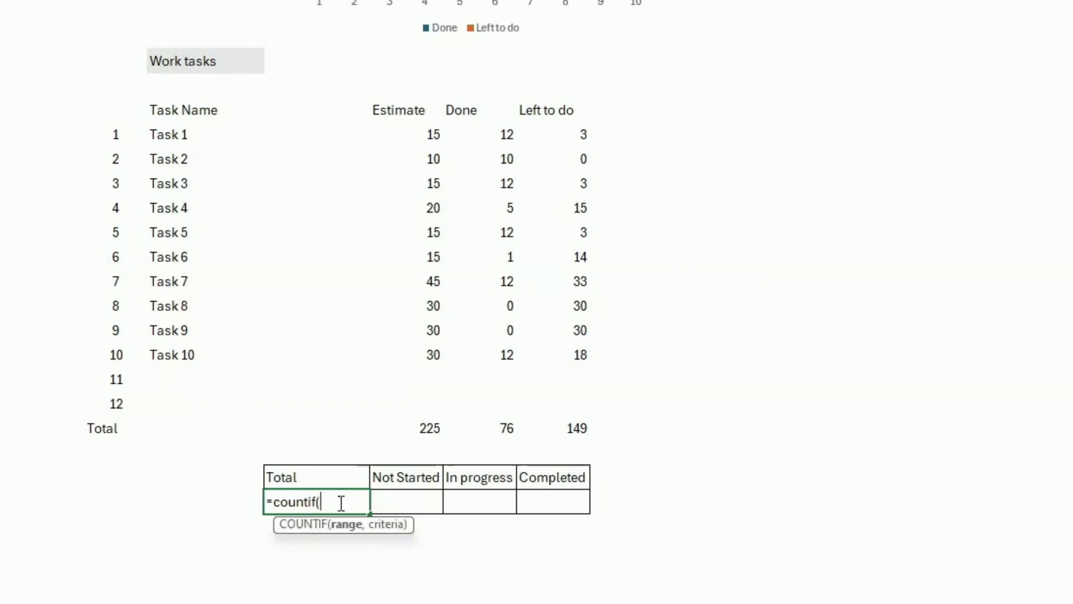
{"action": "left_click", "coordinate": [422, 130]}
{"action": "left_click_drag", "start_coordinate": [422, 129], "coordinate": [422, 402]}
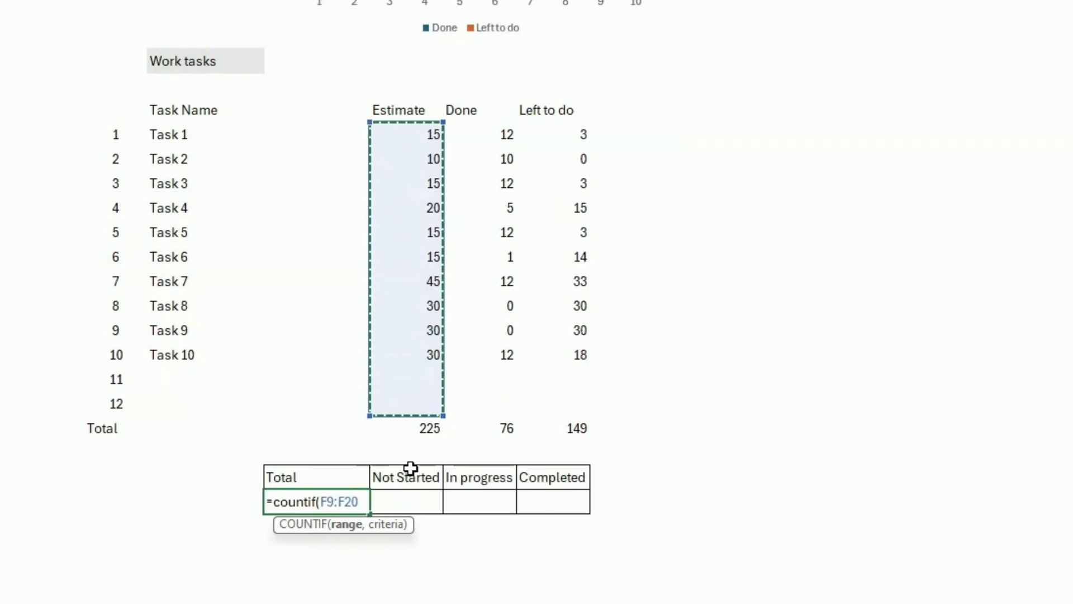
{"action": "type", "text": ",\">"}
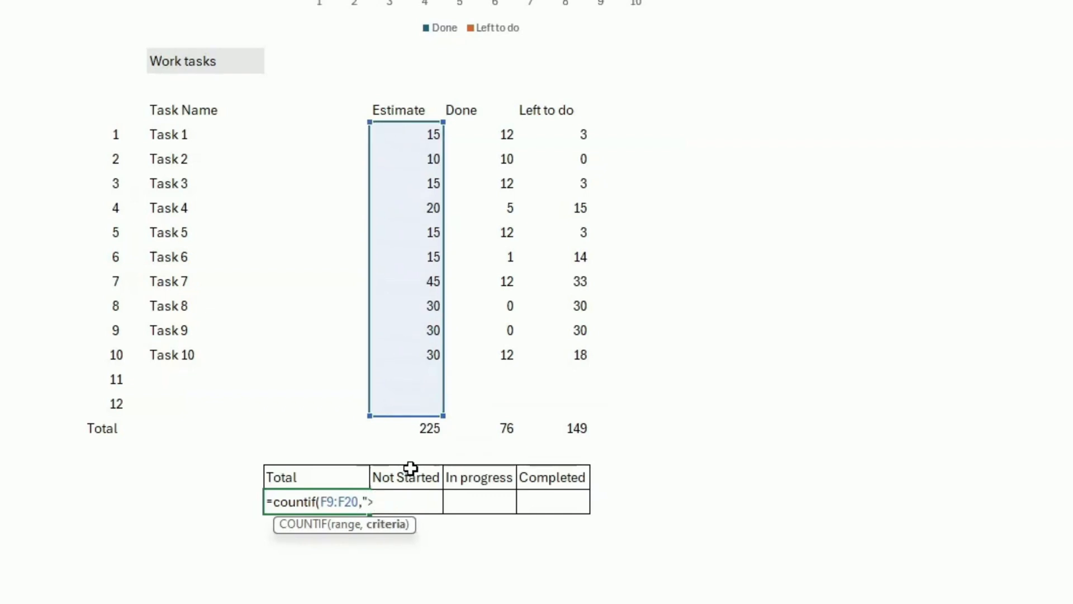
{"action": "type", "text": "0\")"}
{"action": "key", "text": "Return"}
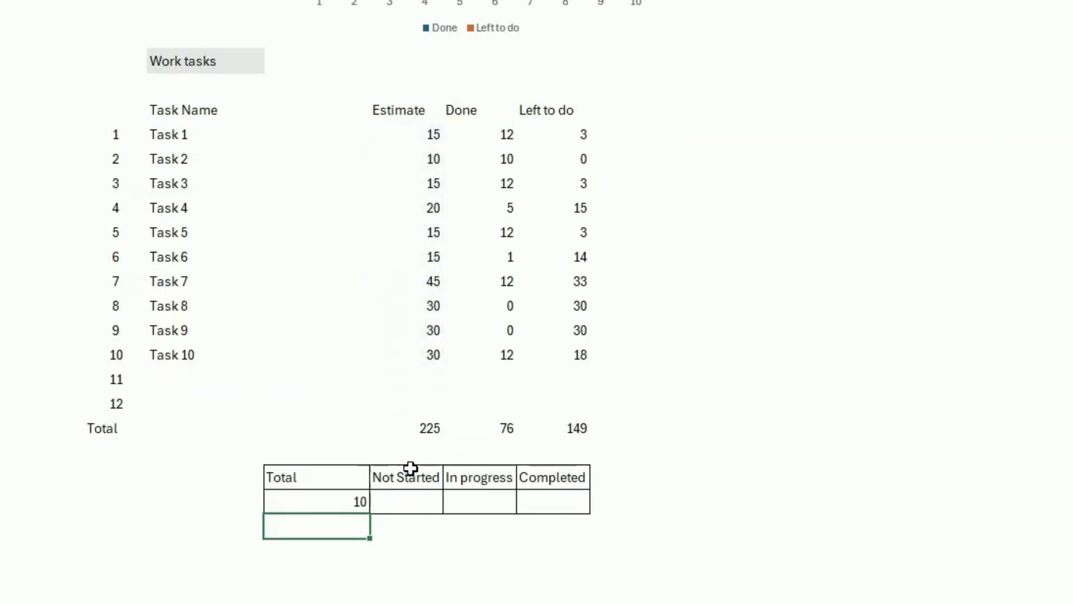
{"action": "key", "text": "Up"}
{"action": "key", "text": "Right"}
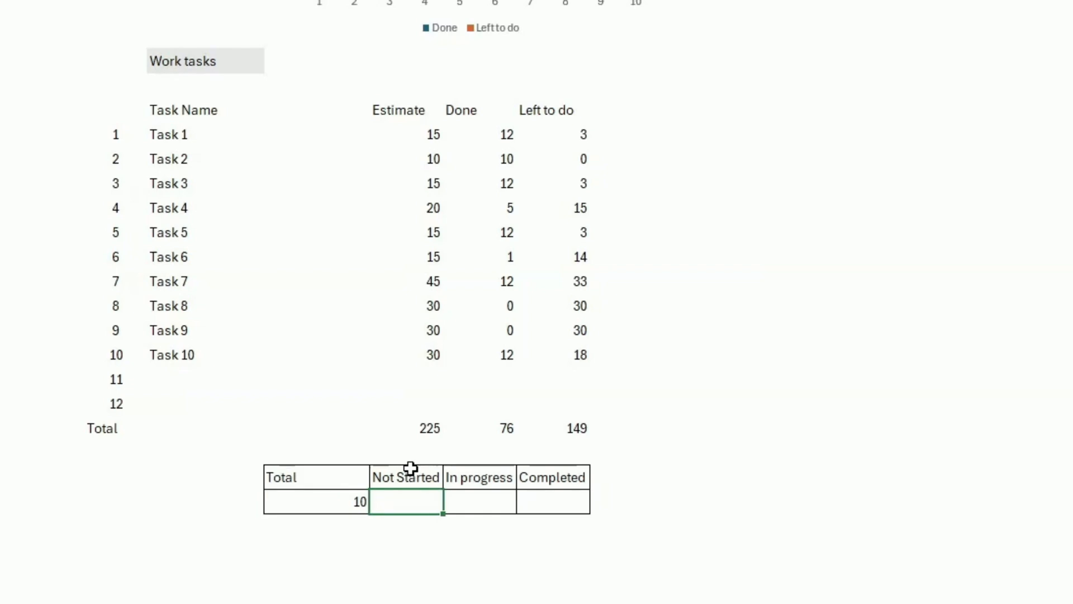
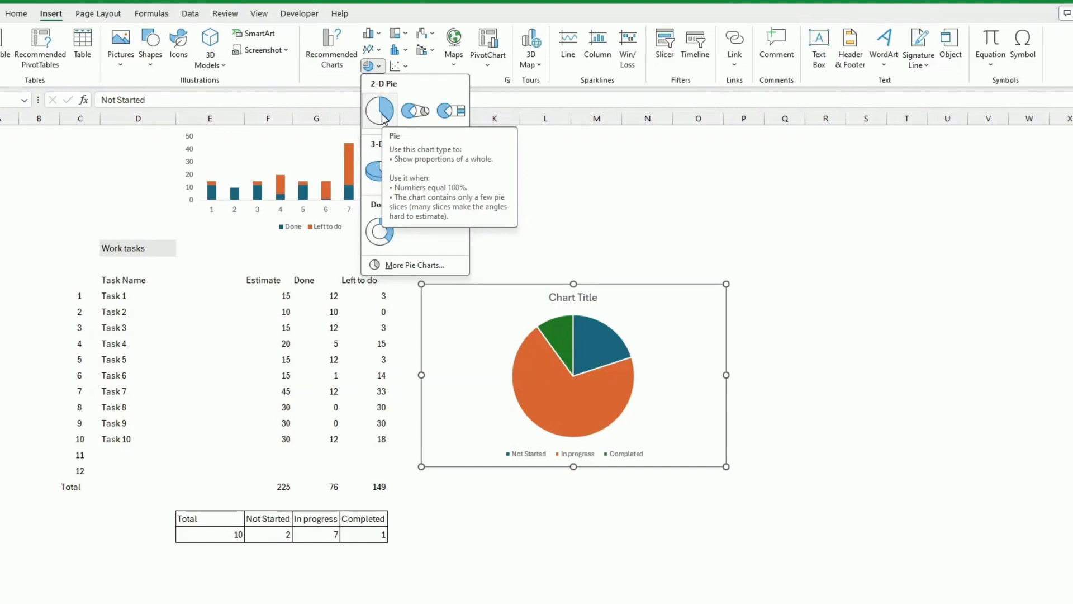
- Insert a 2-D pie chart of the Not Started, In progress and Completed counts and move it up over the table's Left to do column
{"action": "left_click", "coordinate": [382, 115]}
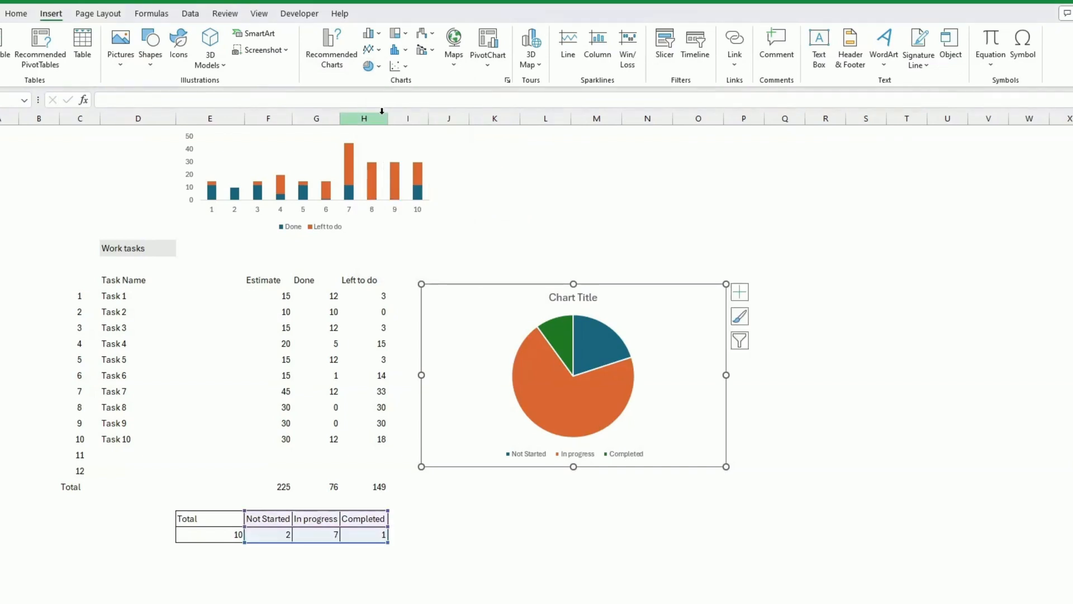
{"action": "left_click", "coordinate": [605, 346]}
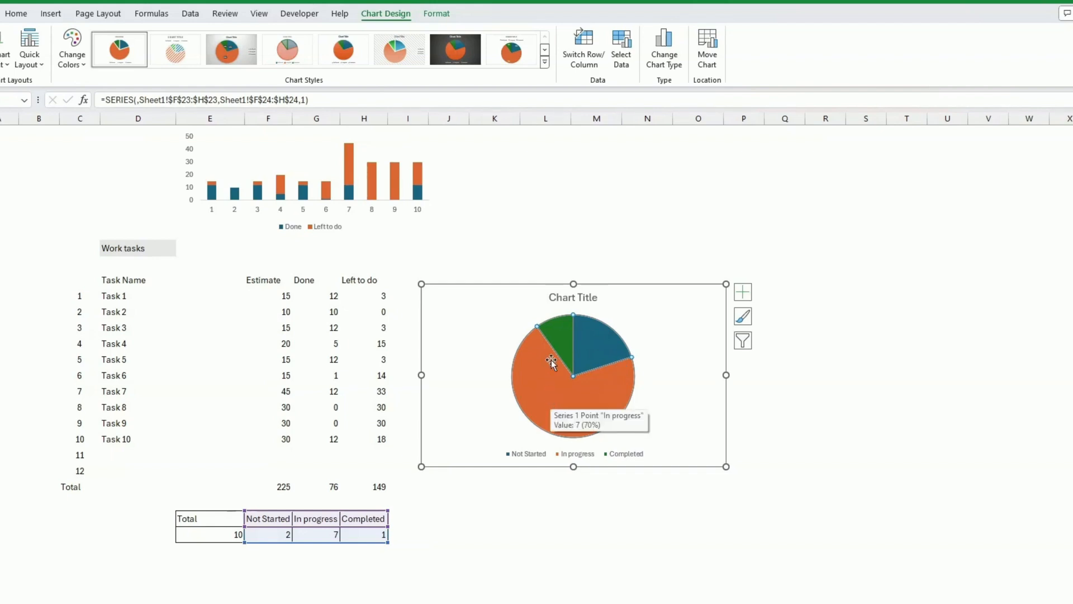
{"action": "left_click", "coordinate": [561, 330]}
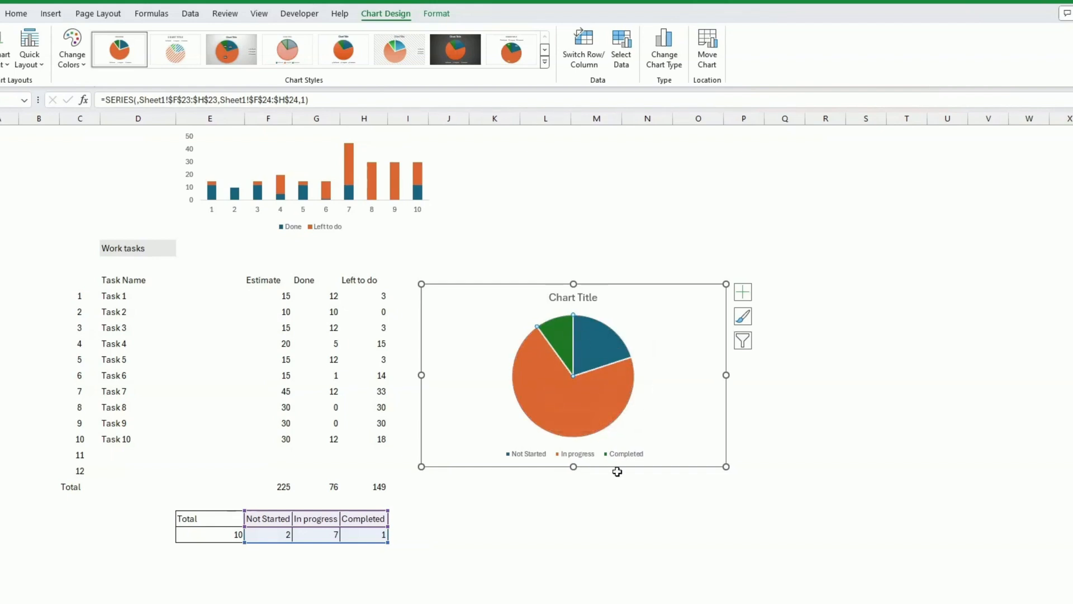
{"action": "left_click_drag", "start_coordinate": [691, 469], "coordinate": [617, 440]}
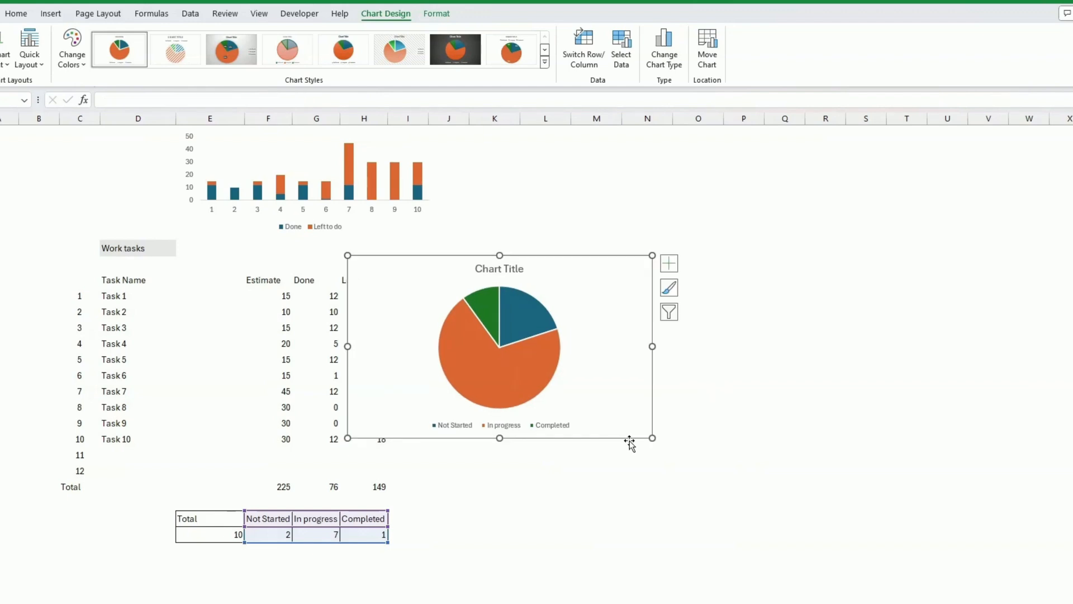
- Set the pie chart's shape fill to No Fill
{"action": "left_click", "coordinate": [436, 14]}
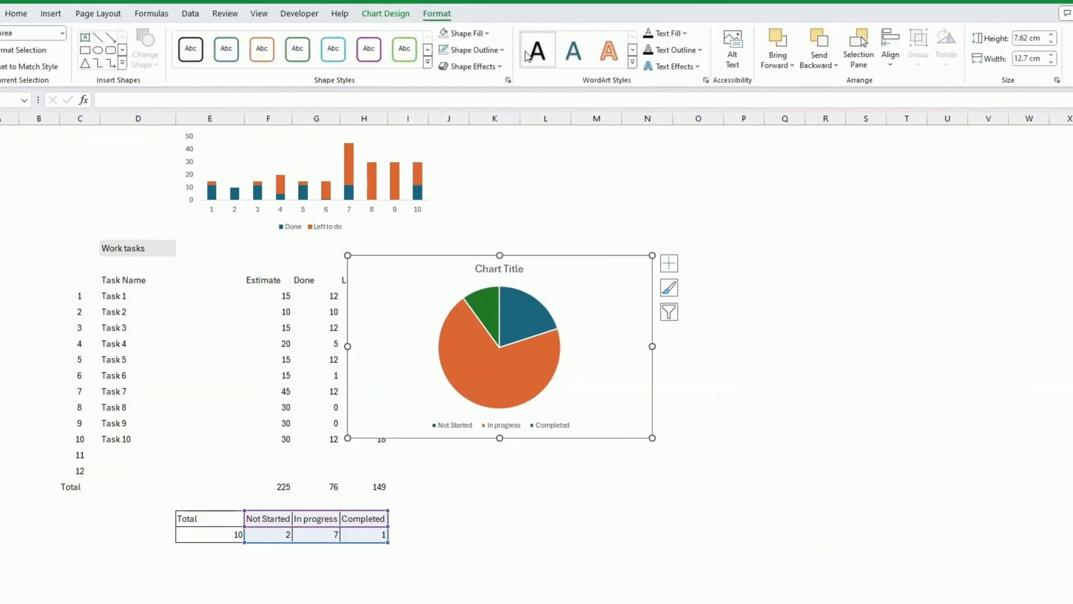
{"action": "left_click", "coordinate": [487, 34]}
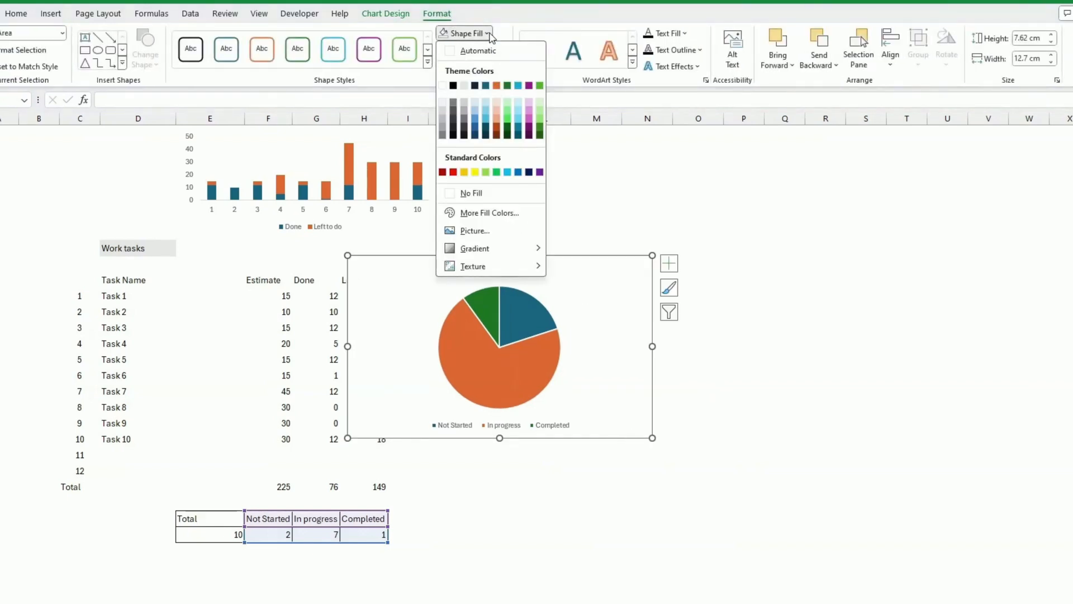
{"action": "left_click", "coordinate": [479, 194]}
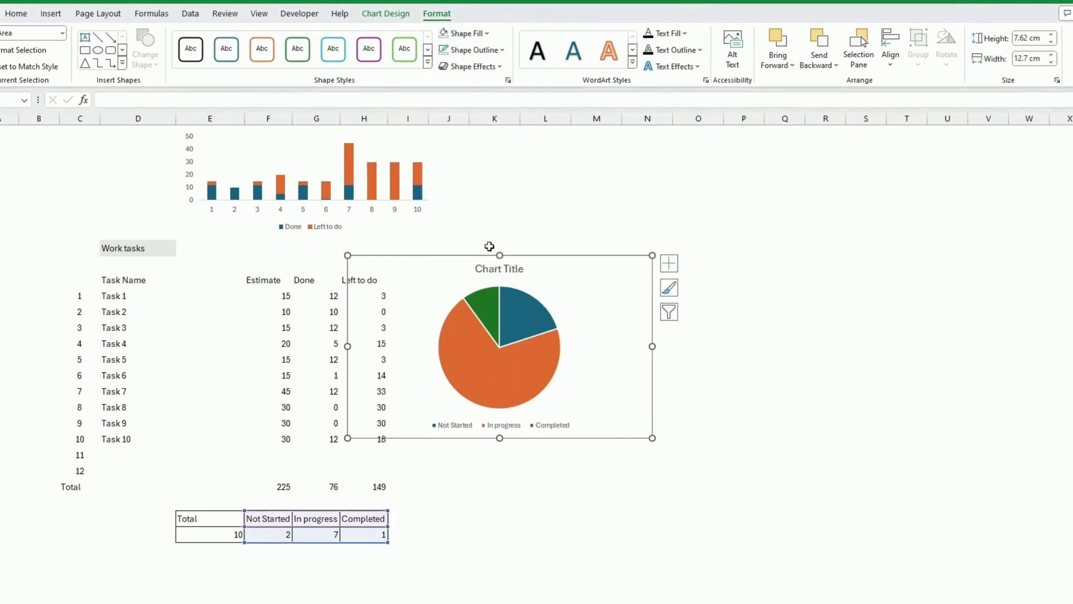
- Delete the pie chart's title and shrink the chart to about 5.53 cm high and 10.32 cm wide
{"action": "left_click", "coordinate": [499, 271]}
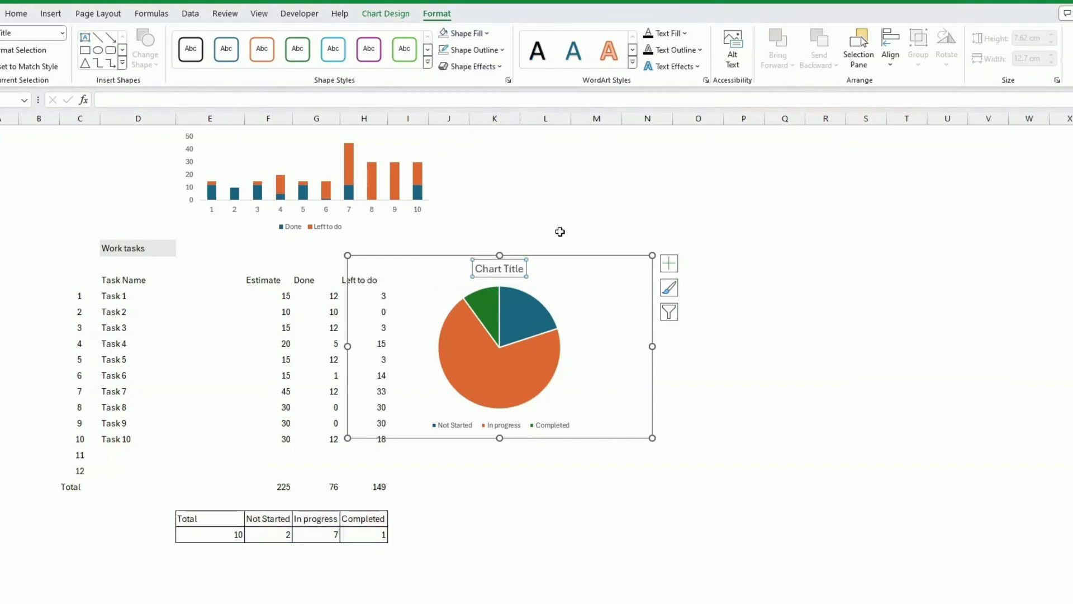
{"action": "key", "text": "Delete"}
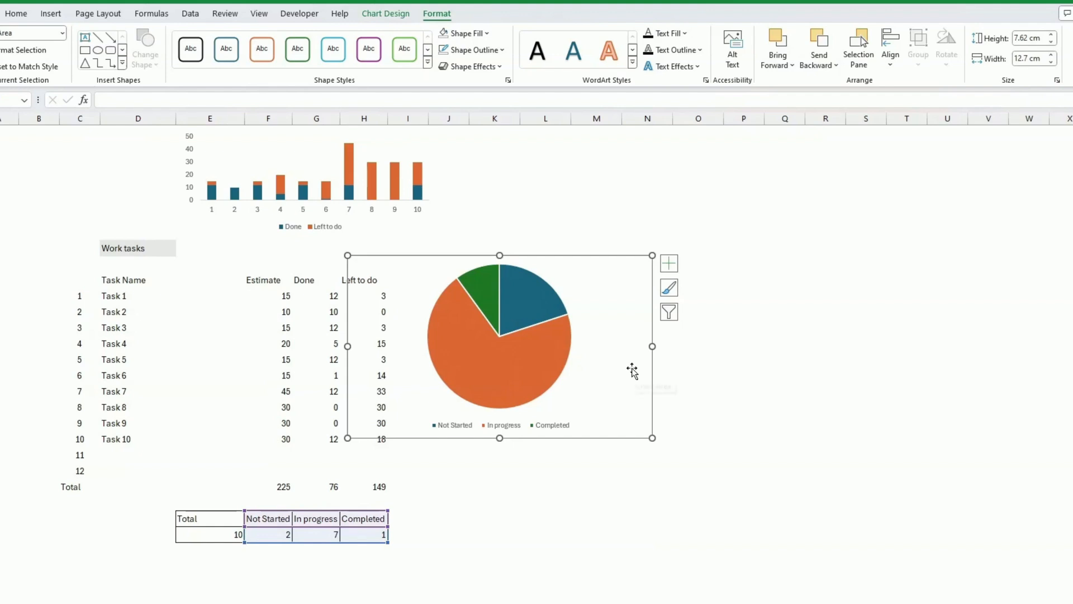
{"action": "left_click_drag", "start_coordinate": [652, 436], "coordinate": [594, 386]}
- Set the pie chart's outline to No Outline, and shrink and move the chart to the space beside the column chart's value axis
{"action": "left_click", "coordinate": [474, 50]}
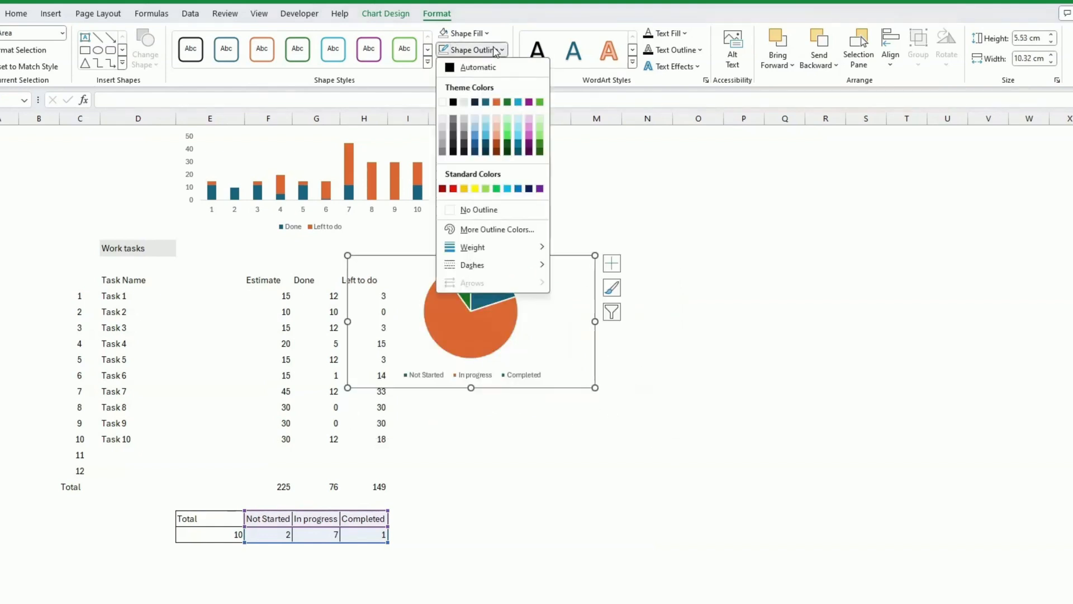
{"action": "left_click", "coordinate": [508, 211]}
{"action": "left_click_drag", "start_coordinate": [595, 389], "coordinate": [213, 233]}
{"action": "left_click", "coordinate": [666, 338]}
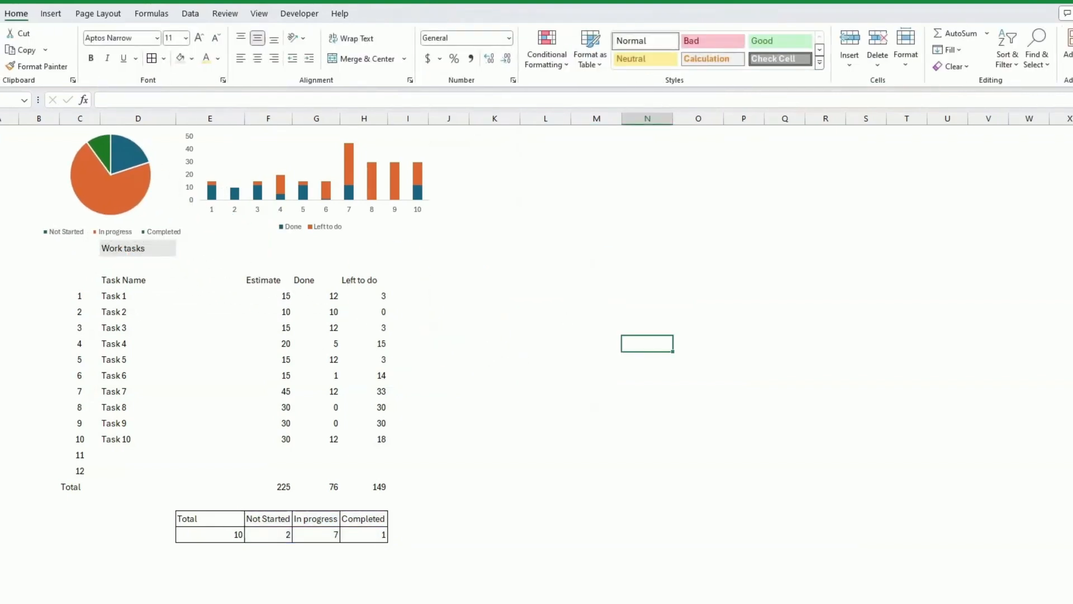
- Insert a row above the Work tasks title and resize the pie chart to fit above the title beside the column chart
{"action": "right_click", "coordinate": [0, 247]}
{"action": "left_click", "coordinate": [23, 370]}
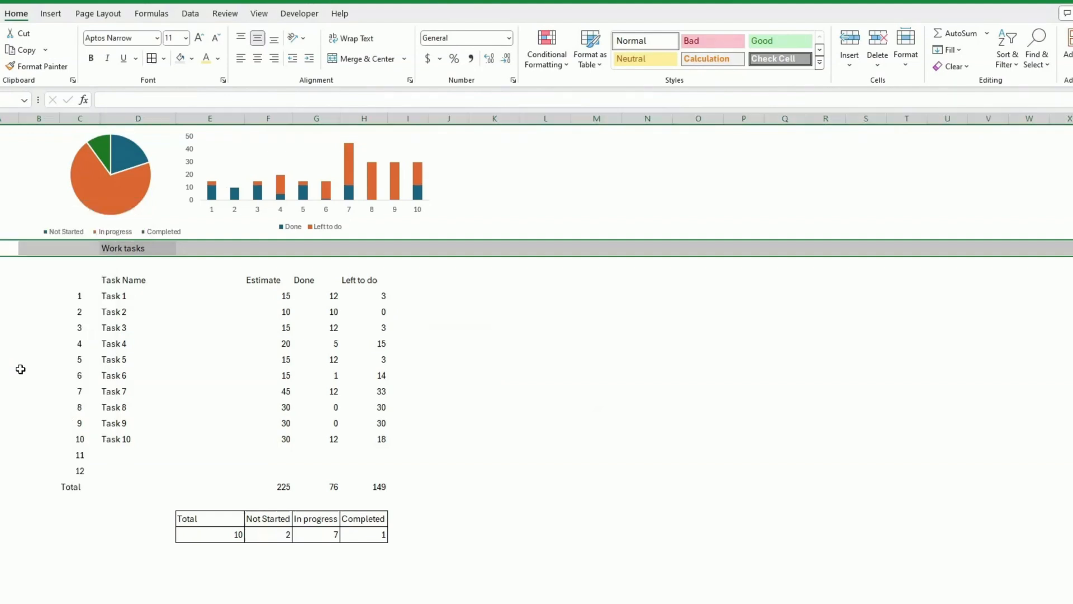
{"action": "left_click", "coordinate": [95, 373]}
{"action": "left_click", "coordinate": [177, 248]}
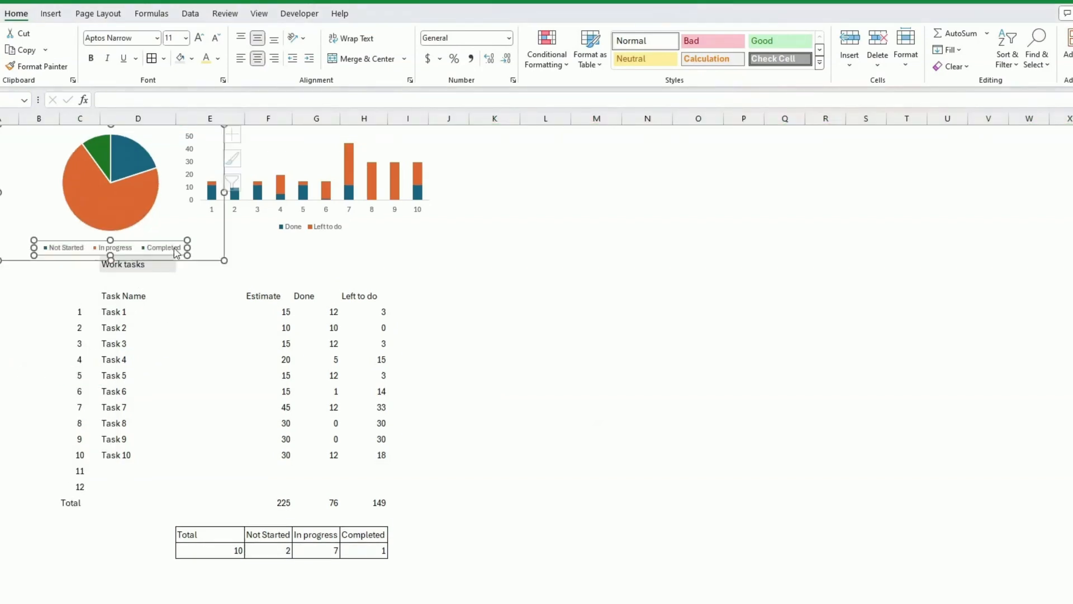
{"action": "left_click_drag", "start_coordinate": [224, 260], "coordinate": [208, 244]}
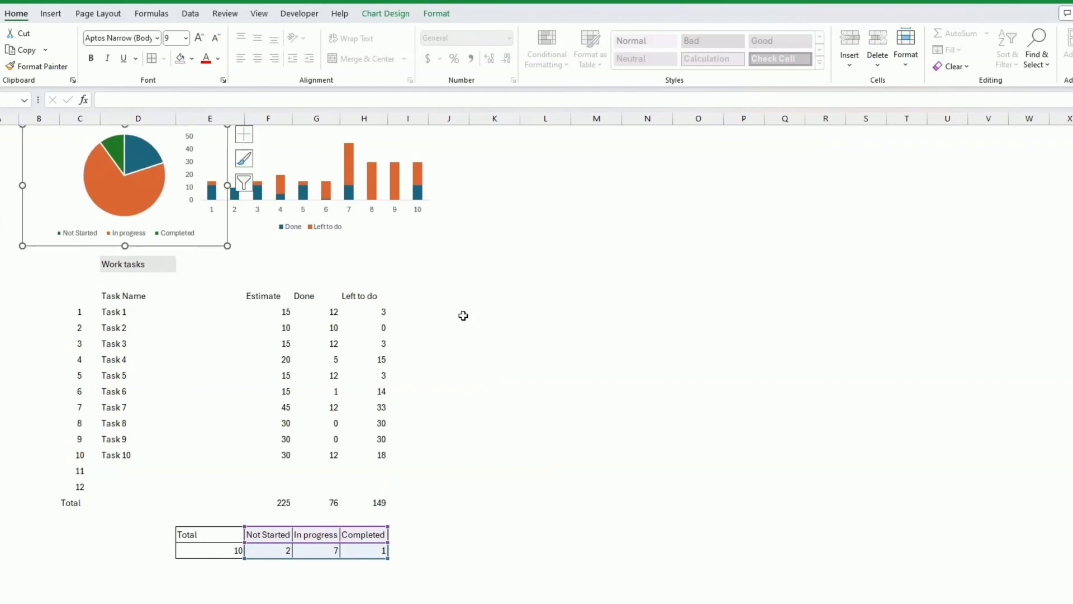
{"action": "left_click", "coordinate": [542, 330]}
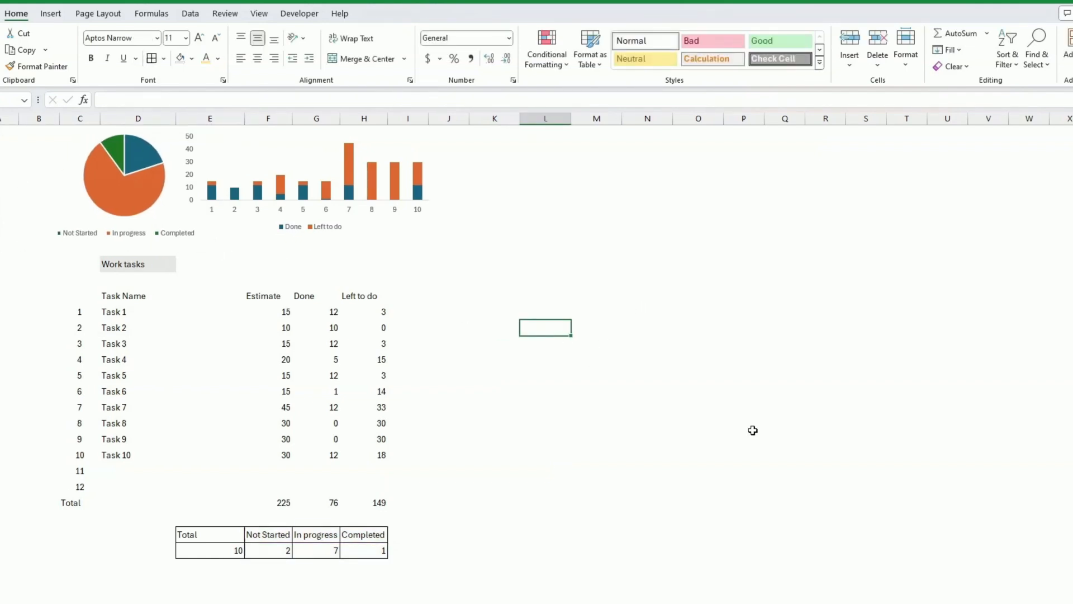
{"action": "left_click", "coordinate": [698, 490]}
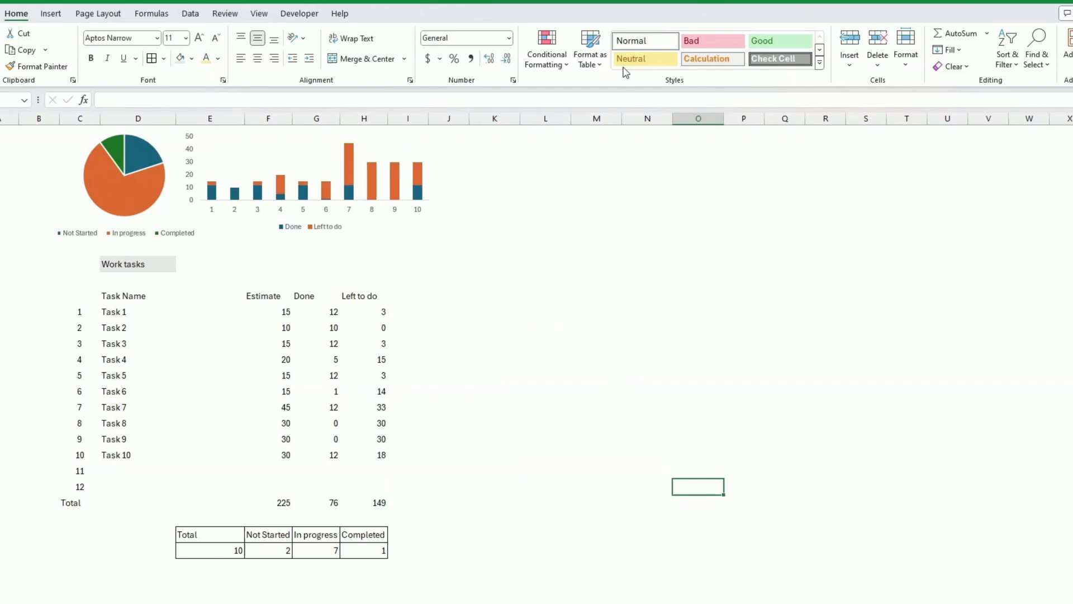
- Modify the Normal cell style to use a dark blue background fill
{"action": "right_click", "coordinate": [634, 43]}
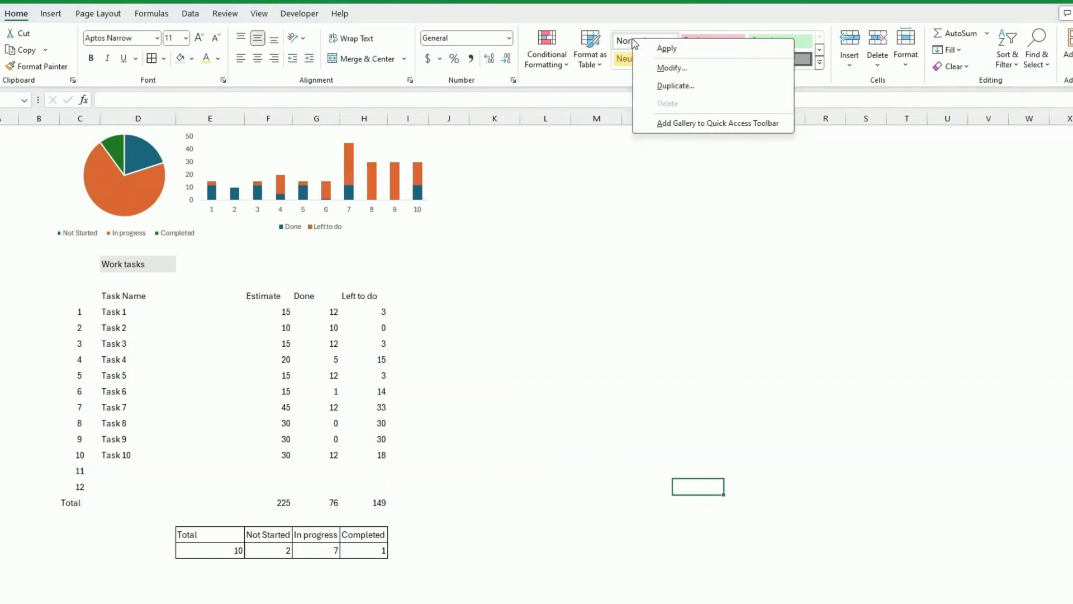
{"action": "left_click", "coordinate": [666, 67]}
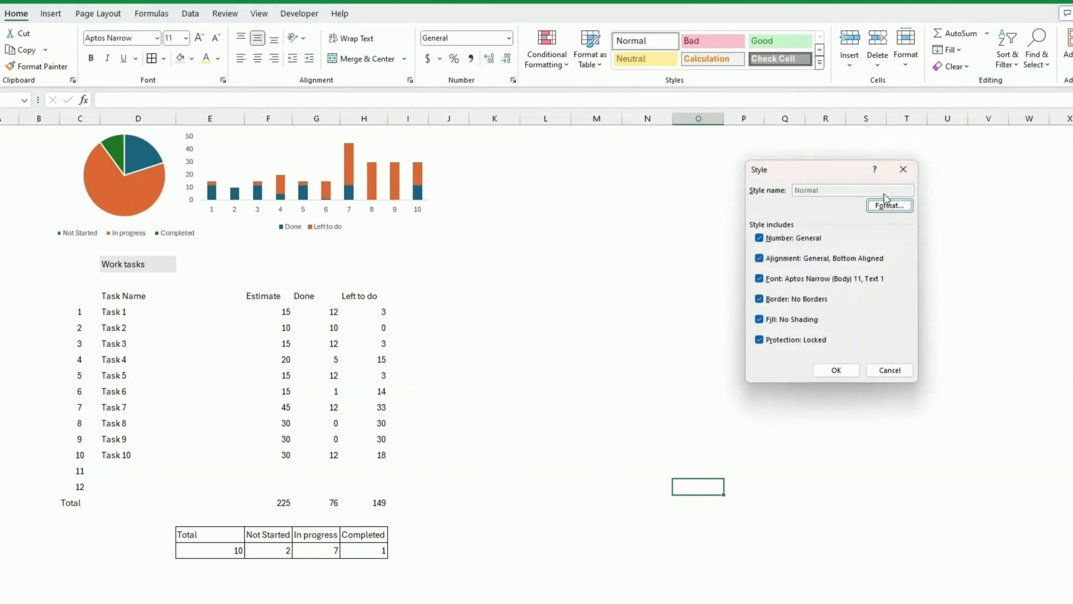
{"action": "left_click", "coordinate": [889, 205]}
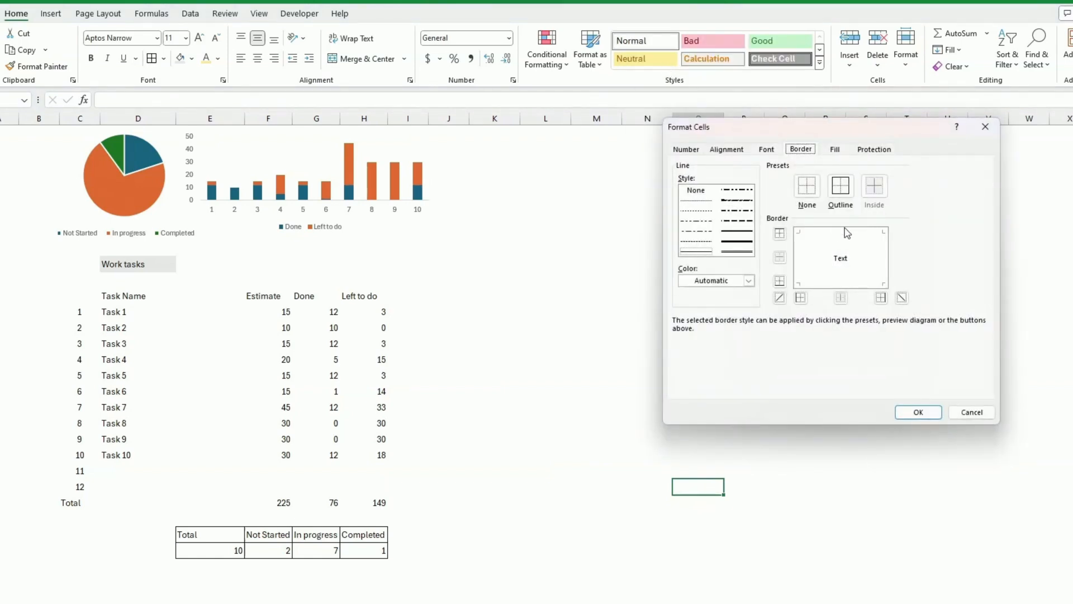
{"action": "left_click", "coordinate": [834, 149]}
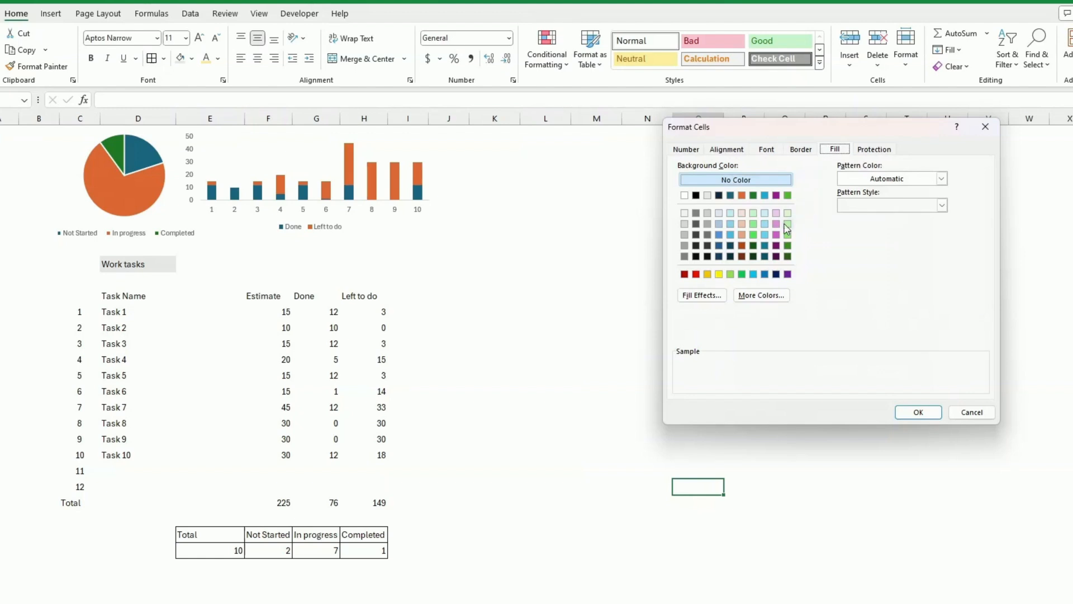
{"action": "left_click", "coordinate": [719, 195]}
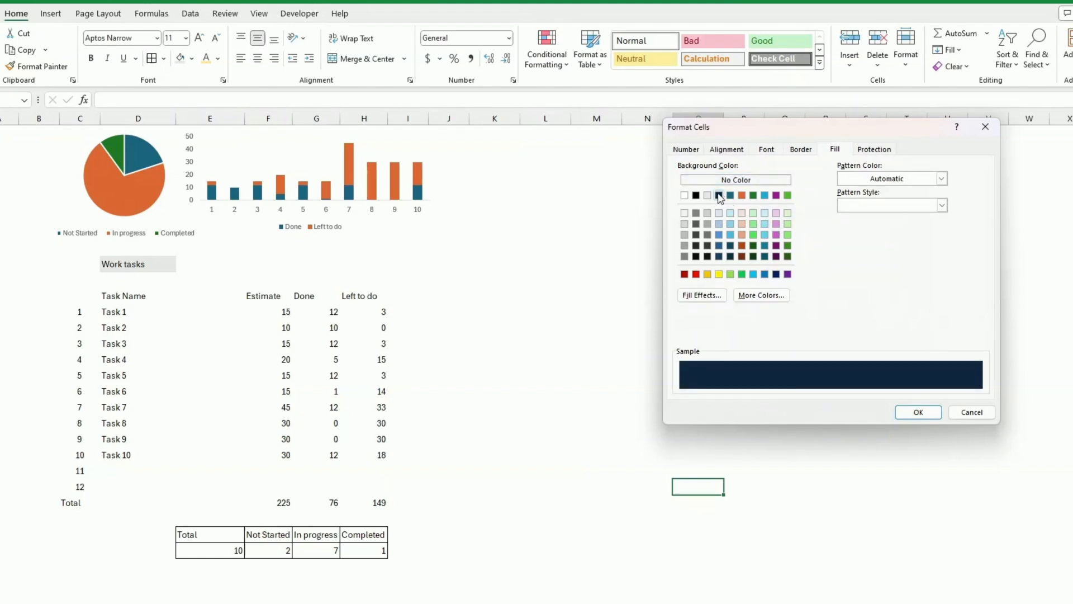
- Set the Normal style's font colour to white and apply the style changes to the sheet
{"action": "left_click", "coordinate": [771, 150]}
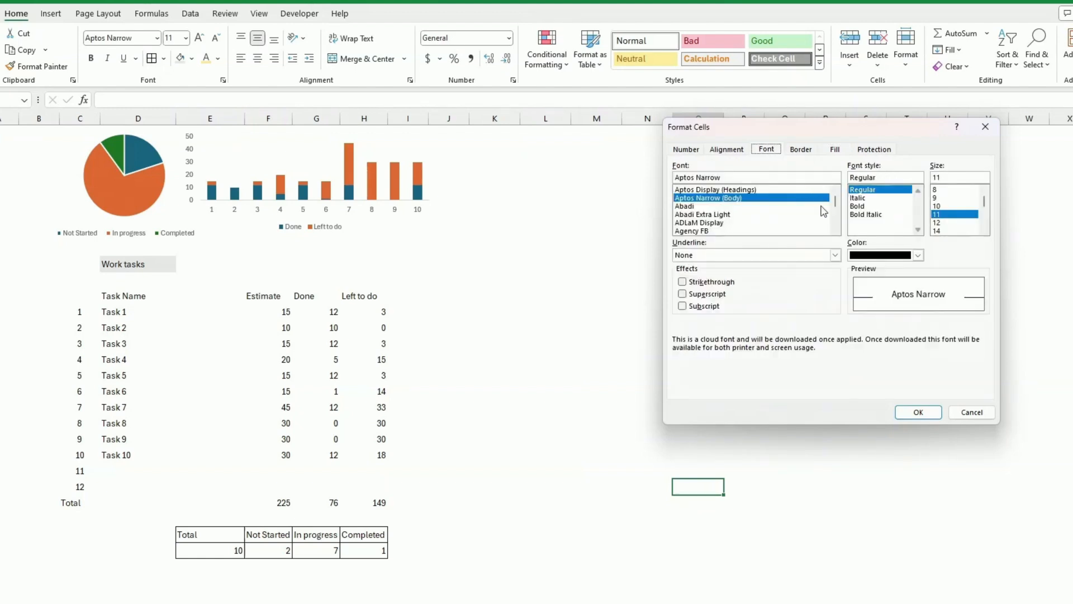
{"action": "left_click", "coordinate": [835, 255]}
{"action": "left_click", "coordinate": [835, 256]}
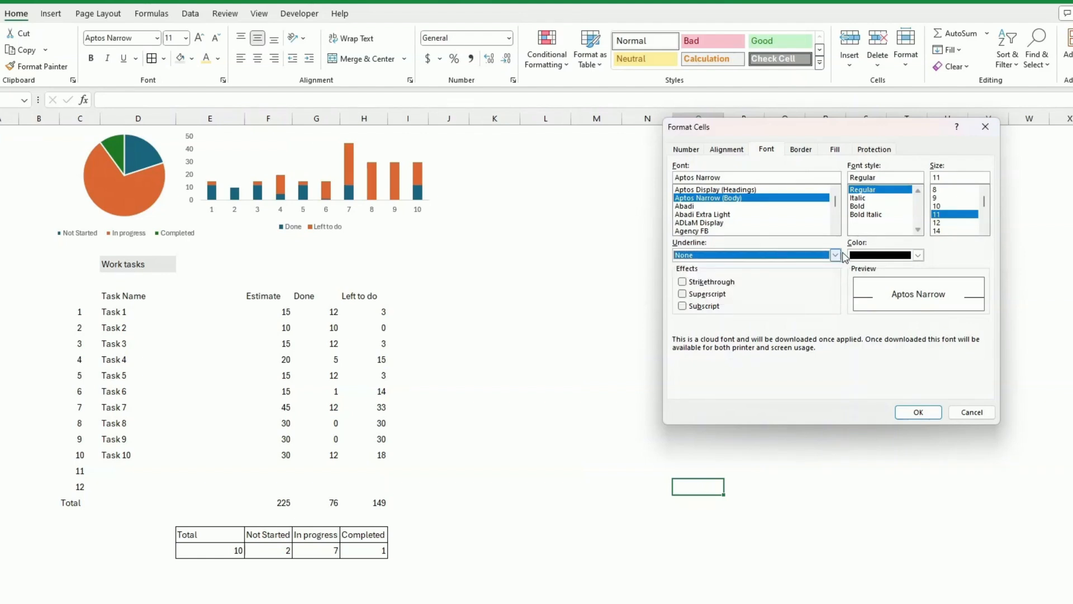
{"action": "left_click", "coordinate": [918, 255]}
{"action": "left_click", "coordinate": [854, 306]}
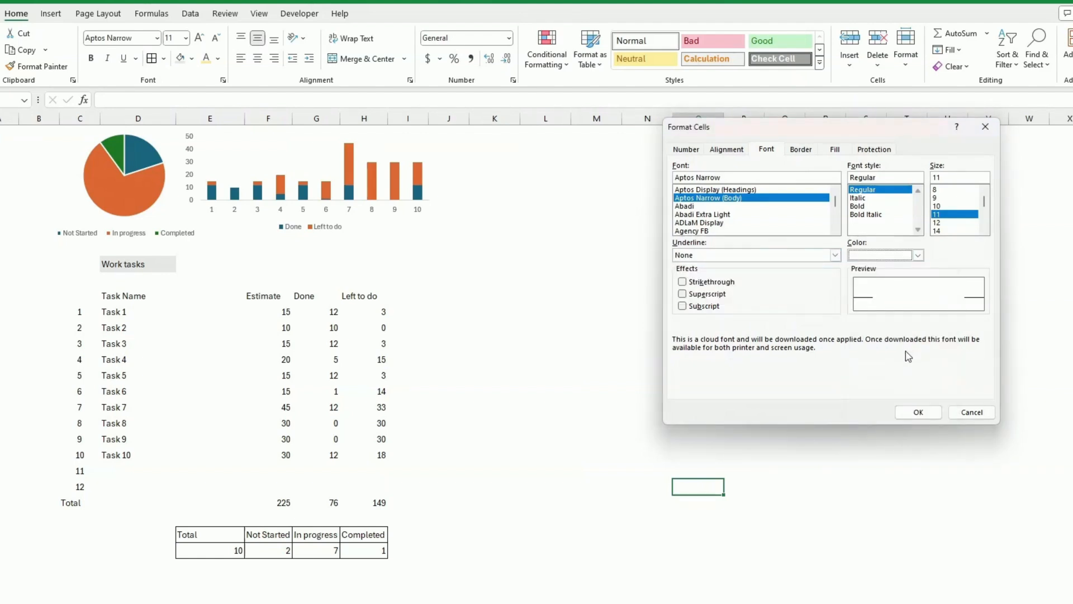
{"action": "left_click", "coordinate": [915, 414]}
{"action": "left_click", "coordinate": [918, 413]}
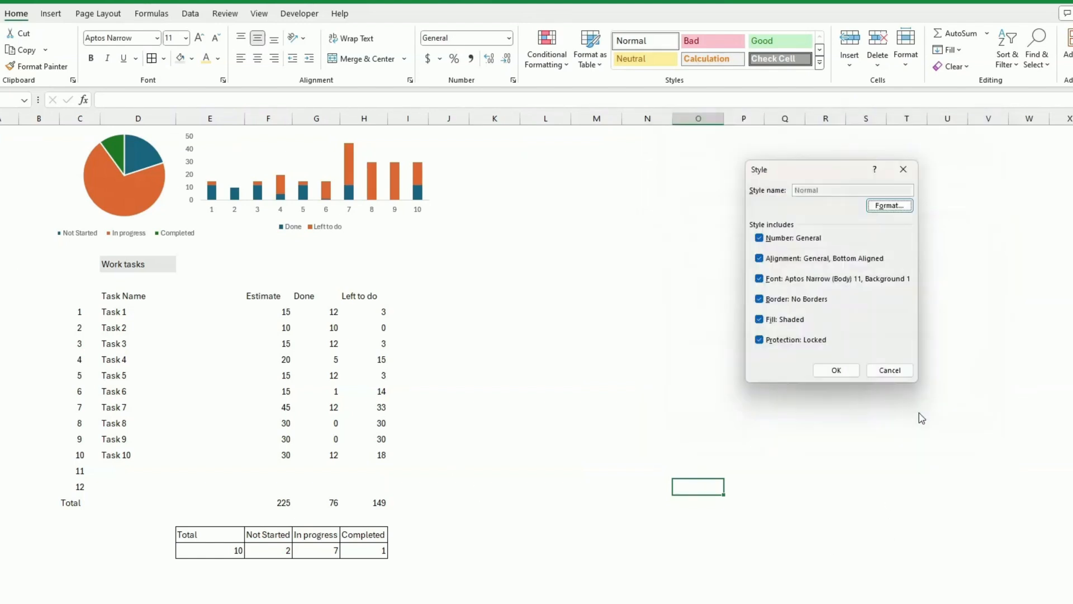
{"action": "left_click", "coordinate": [836, 370]}
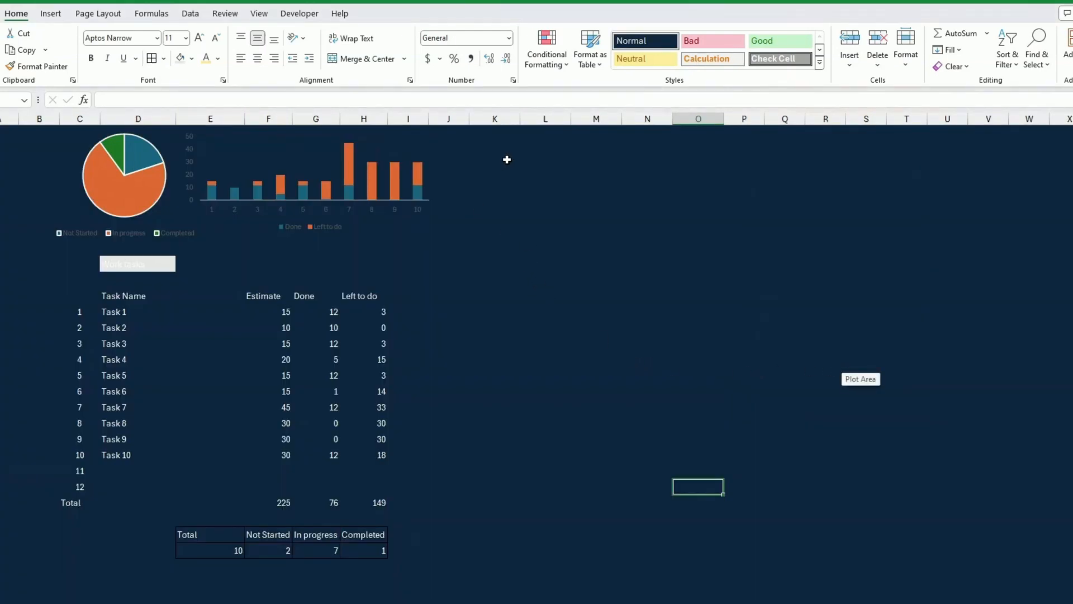
- Modify the Normal cell style again to use a black background fill and apply it to the sheet
{"action": "right_click", "coordinate": [647, 40]}
{"action": "left_click", "coordinate": [691, 72]}
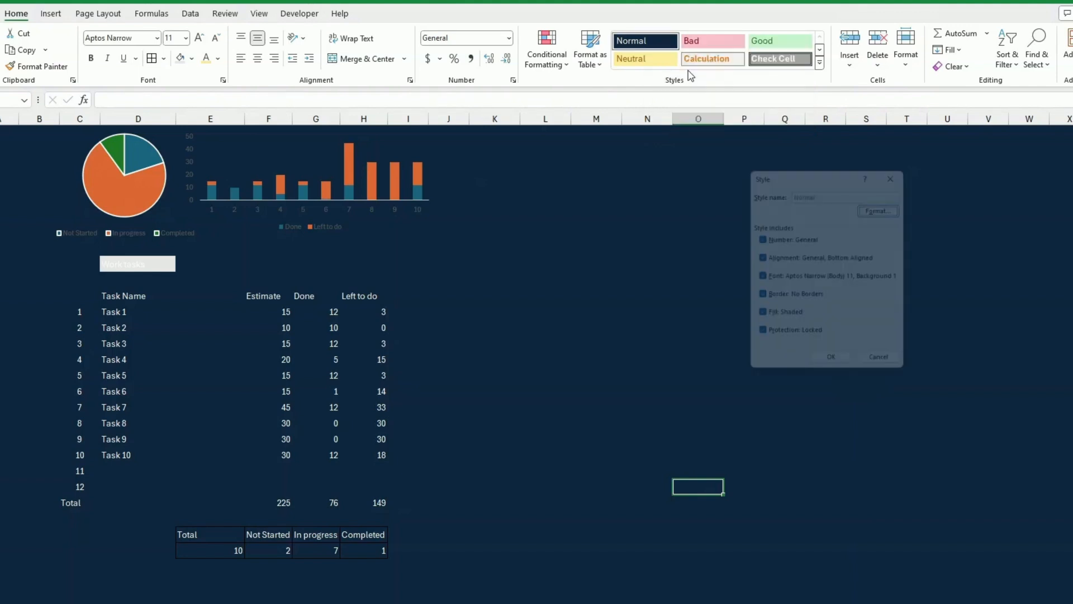
{"action": "left_click", "coordinate": [884, 211]}
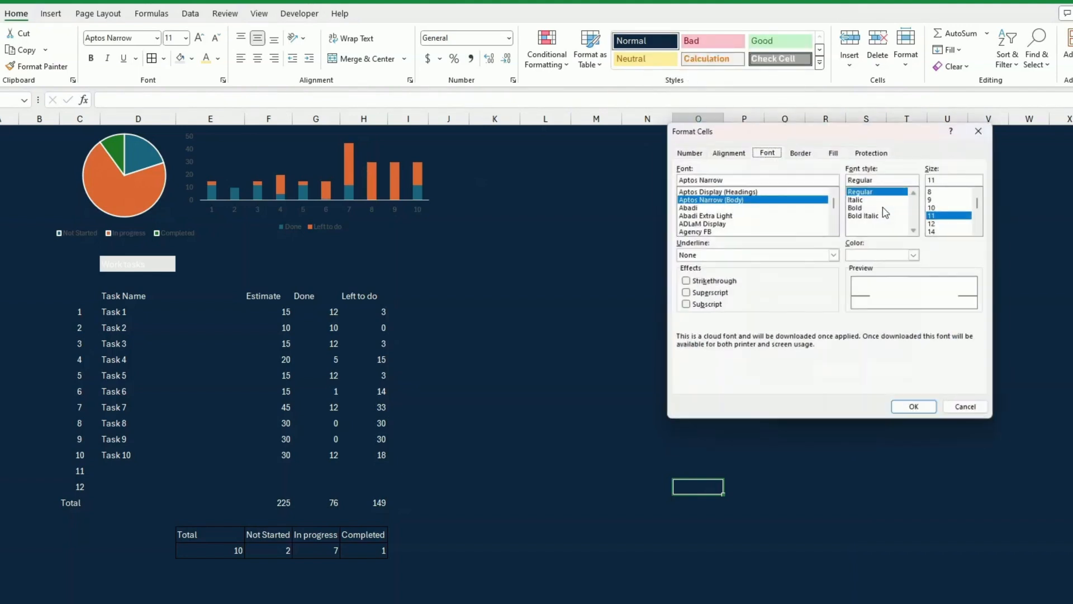
{"action": "left_click", "coordinate": [829, 149]}
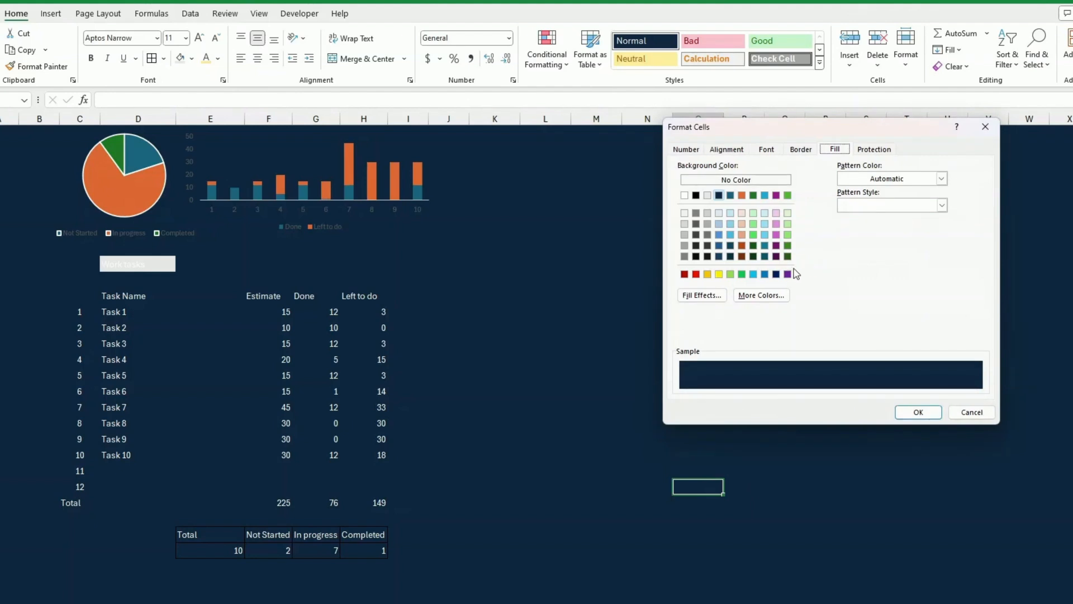
{"action": "left_click", "coordinate": [696, 196]}
{"action": "left_click", "coordinate": [918, 413]}
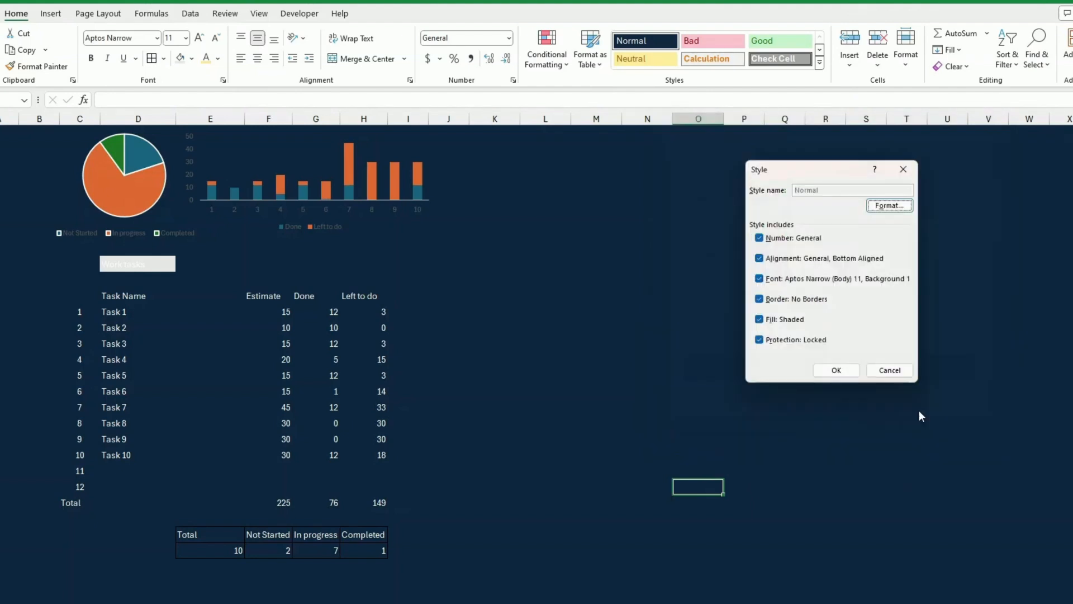
{"action": "left_click", "coordinate": [830, 370]}
{"action": "left_click", "coordinate": [824, 375]}
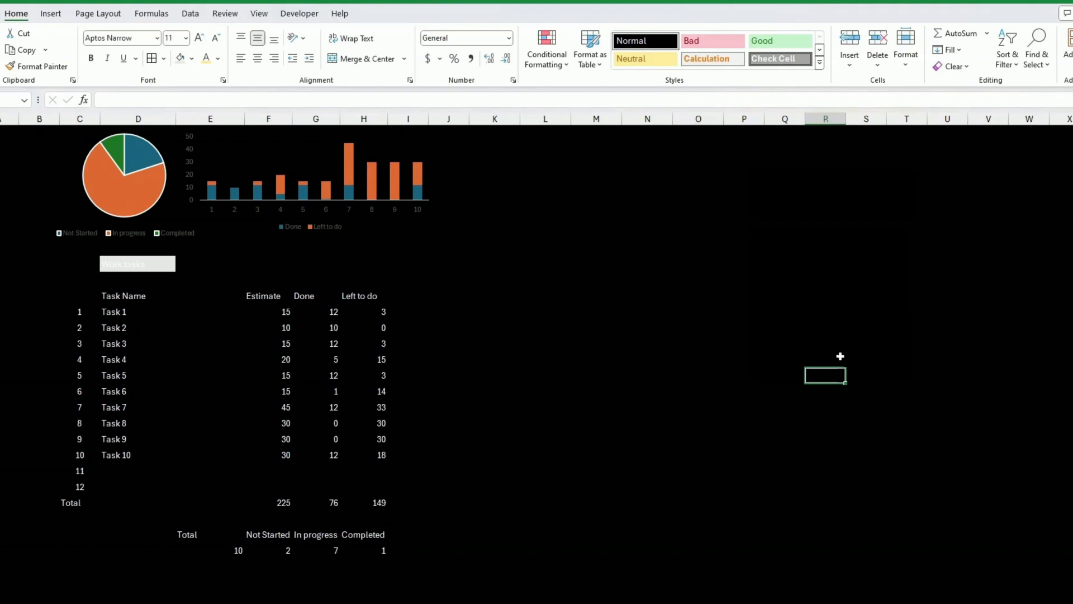
{"action": "key", "text": "alt+Tab"}
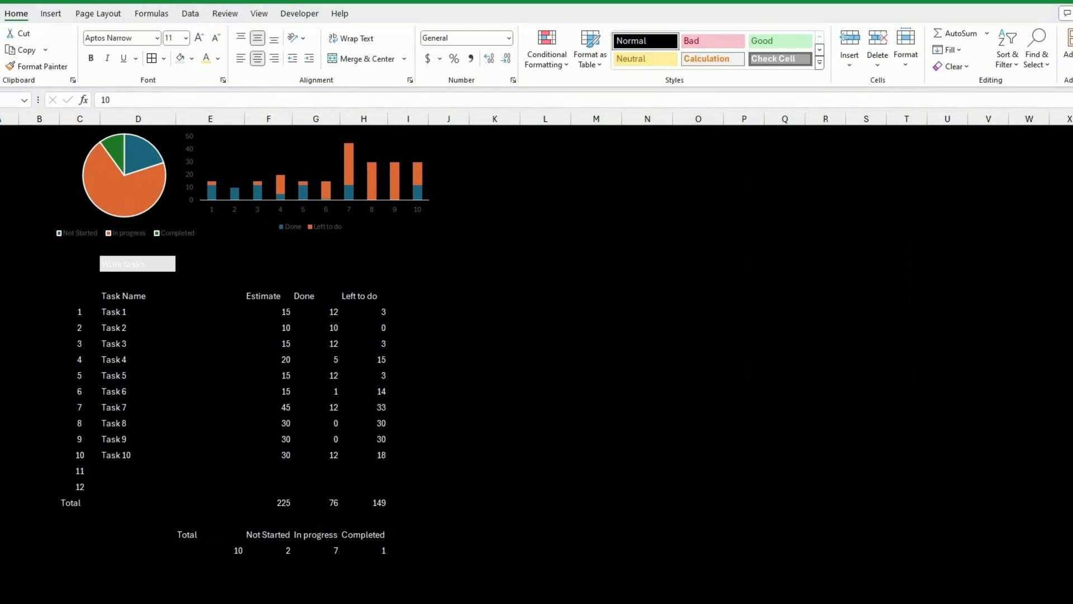
{"action": "left_click", "coordinate": [145, 388]}
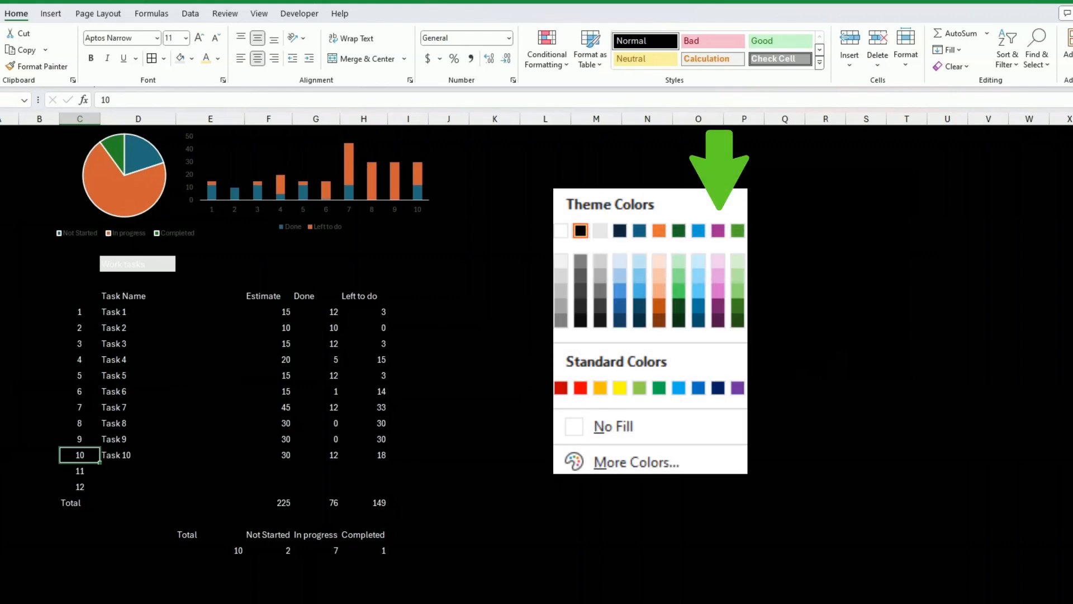
{"action": "left_click", "coordinate": [144, 391]}
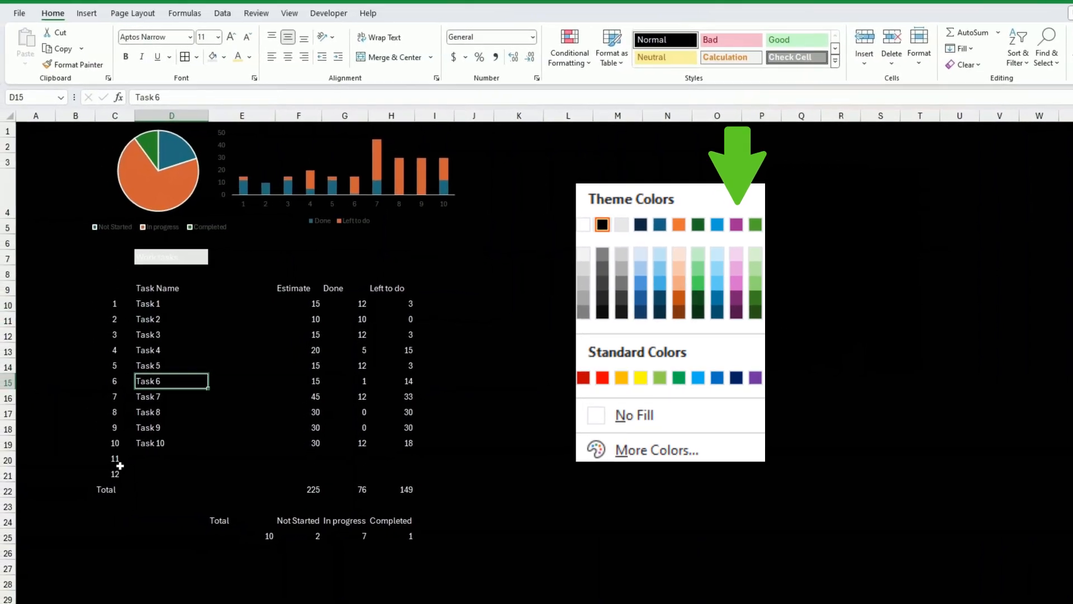
- Group rows 24 and 25, which hold the task status counts
{"action": "left_click_drag", "start_coordinate": [213, 517], "coordinate": [413, 538]}
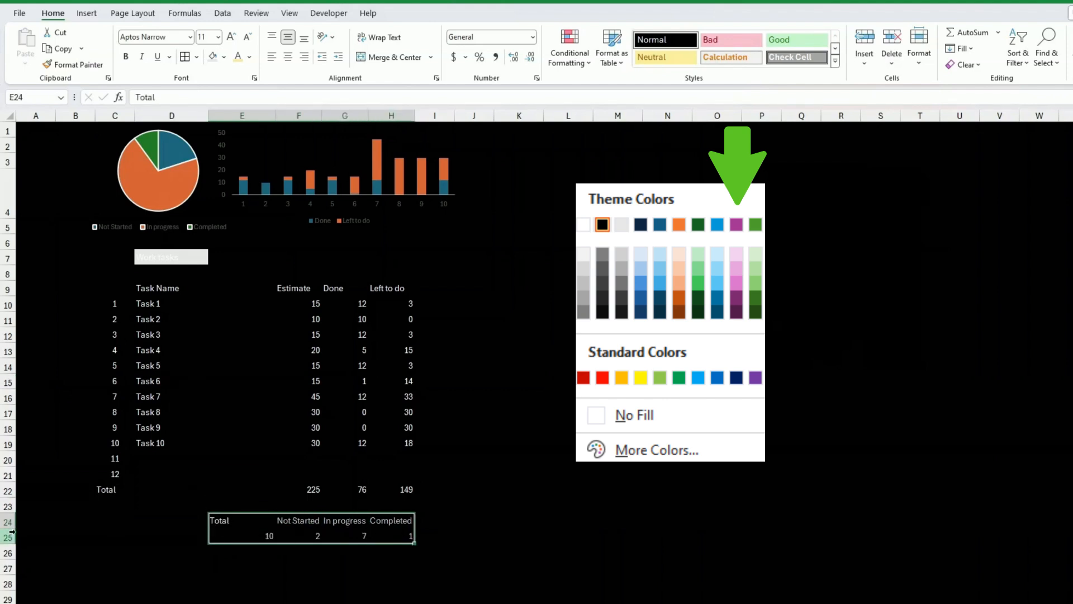
{"action": "left_click_drag", "start_coordinate": [3, 520], "coordinate": [7, 536]}
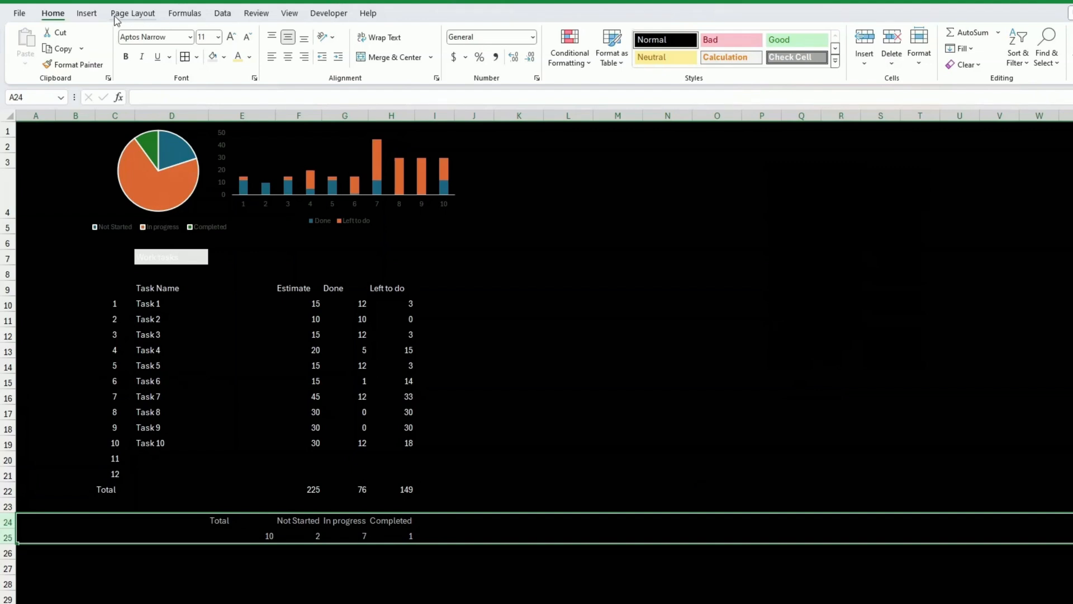
{"action": "left_click", "coordinate": [223, 16]}
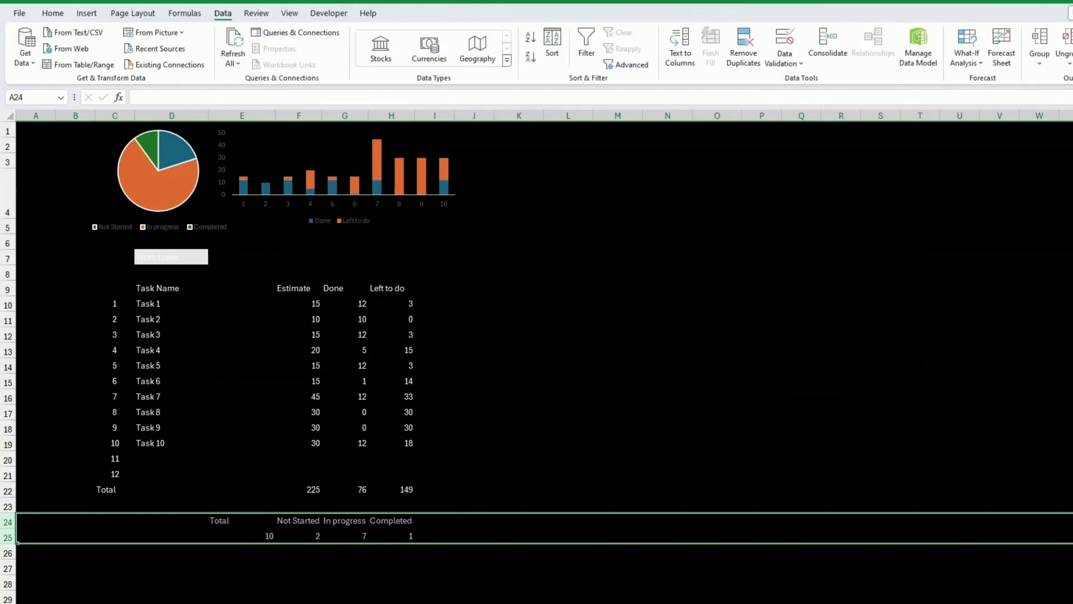
{"action": "left_click", "coordinate": [1040, 42]}
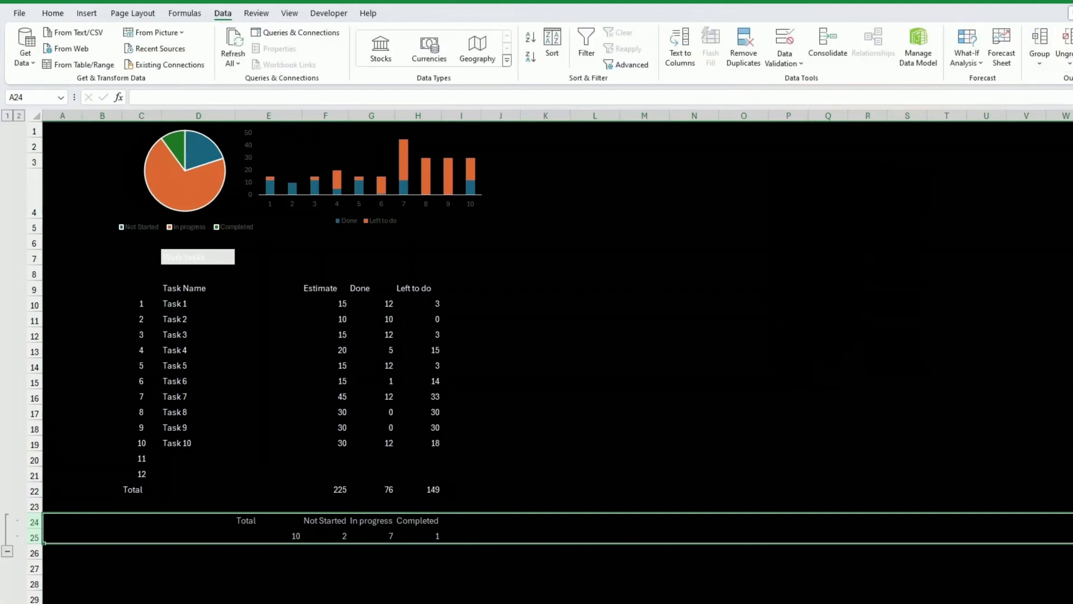
- Collapse the group of rows 24 and 25 to check the pie chart, and expand it again
{"action": "left_click", "coordinate": [7, 551]}
{"action": "left_click", "coordinate": [112, 548]}
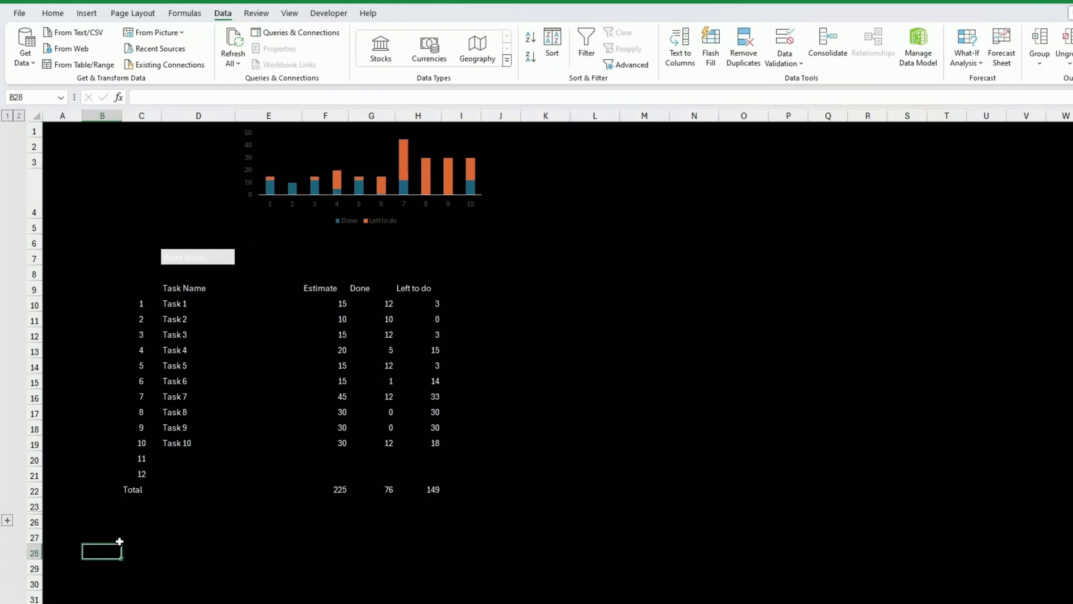
{"action": "left_click", "coordinate": [8, 521]}
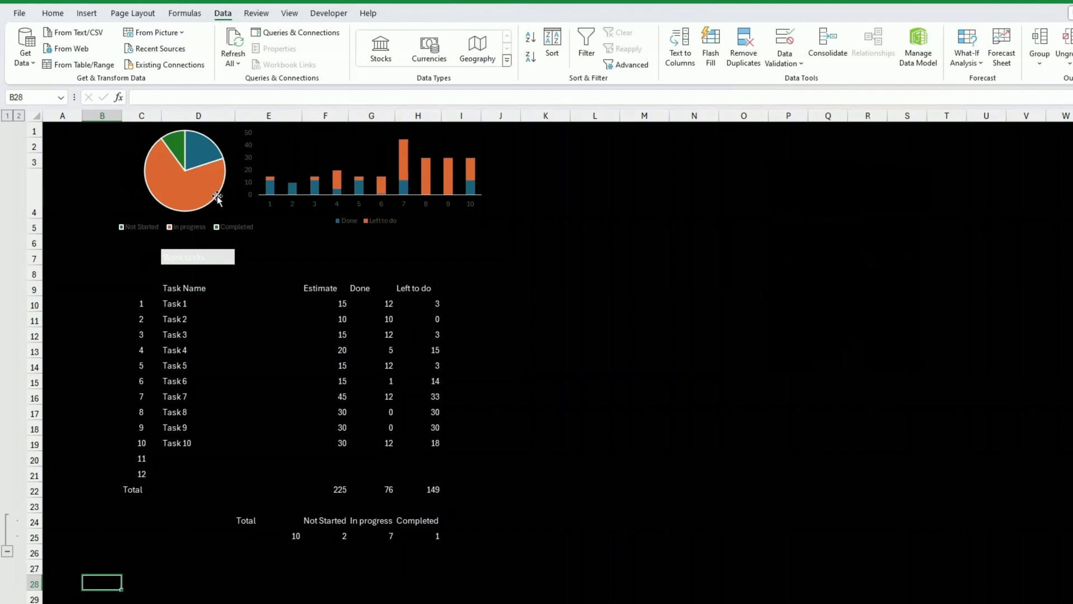
- Set the pie chart to show data in hidden rows and columns, and collapse the grouped status-count rows
{"action": "right_click", "coordinate": [200, 196]}
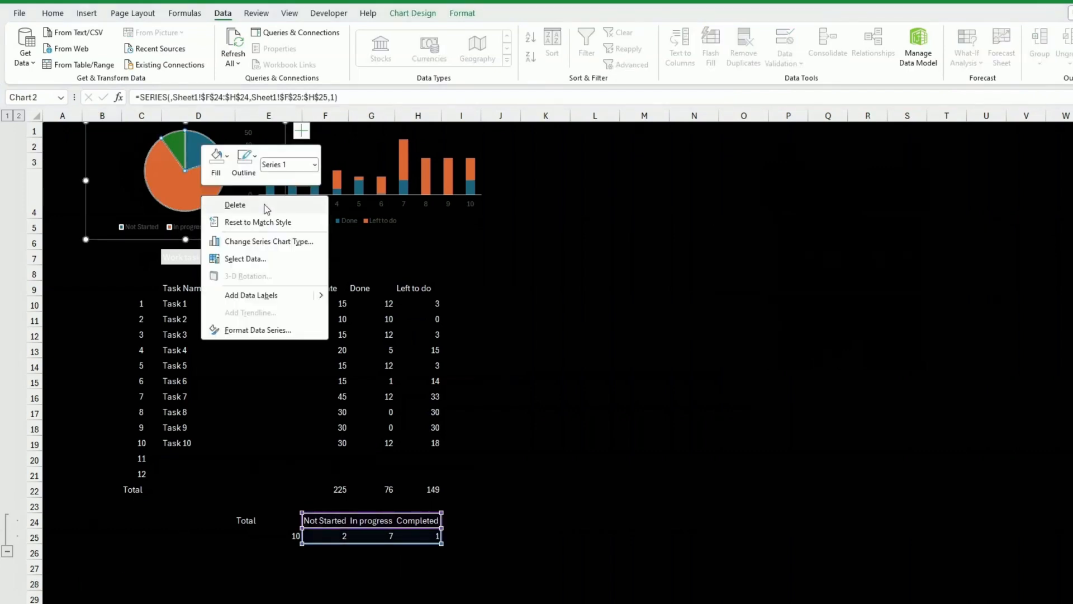
{"action": "left_click", "coordinate": [269, 259]}
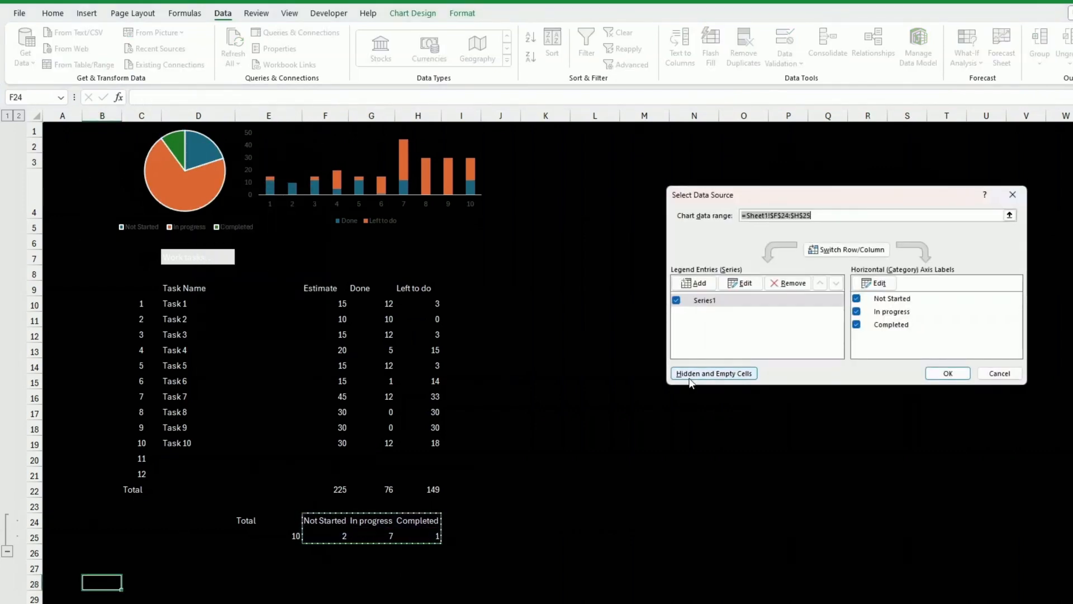
{"action": "left_click", "coordinate": [690, 374]}
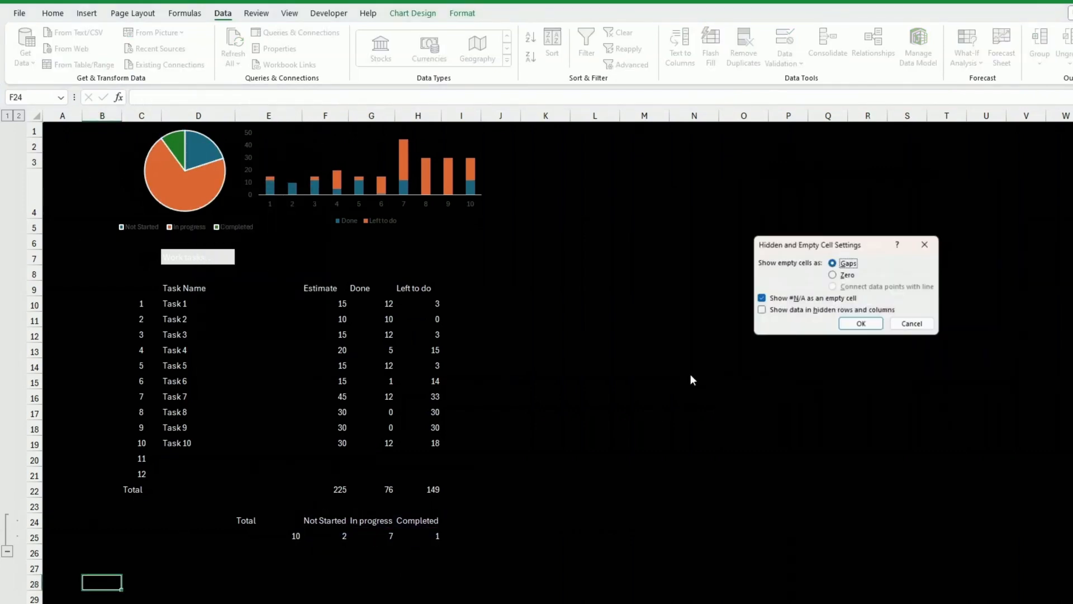
{"action": "left_click", "coordinate": [763, 312]}
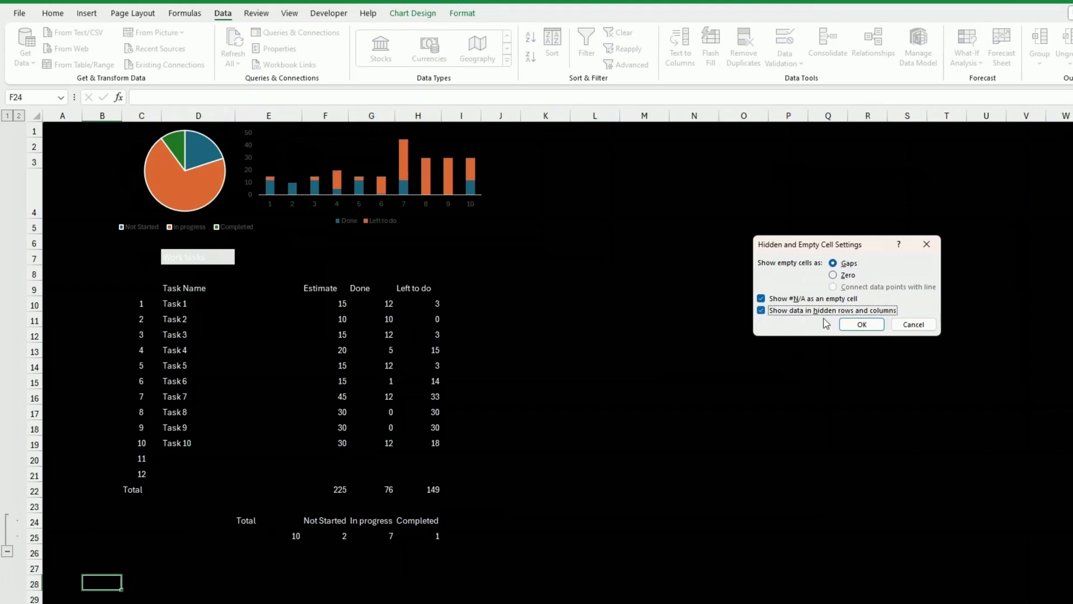
{"action": "left_click", "coordinate": [856, 325]}
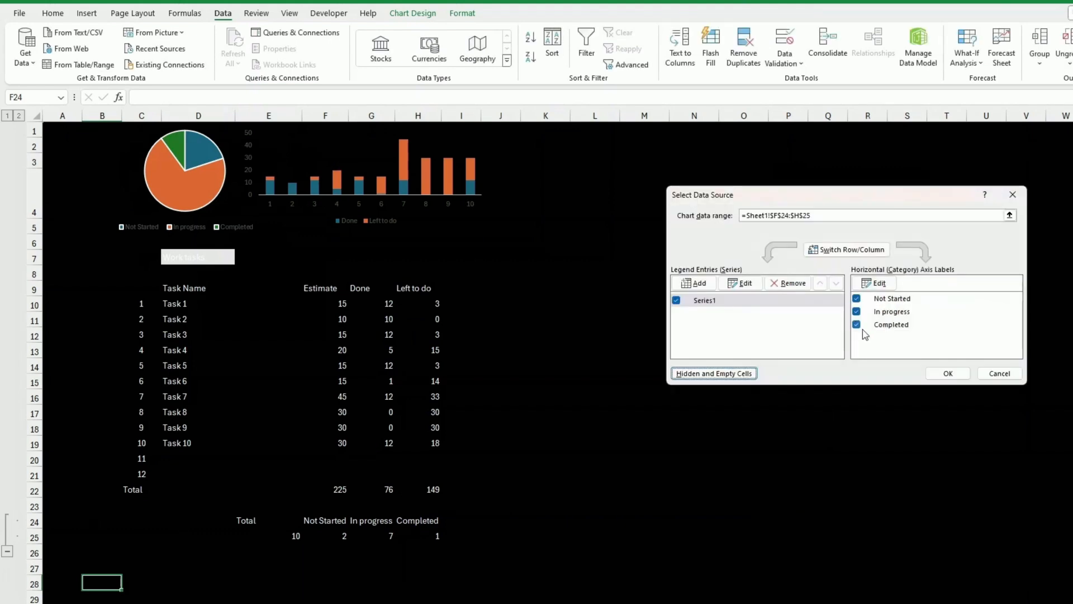
{"action": "left_click", "coordinate": [940, 371]}
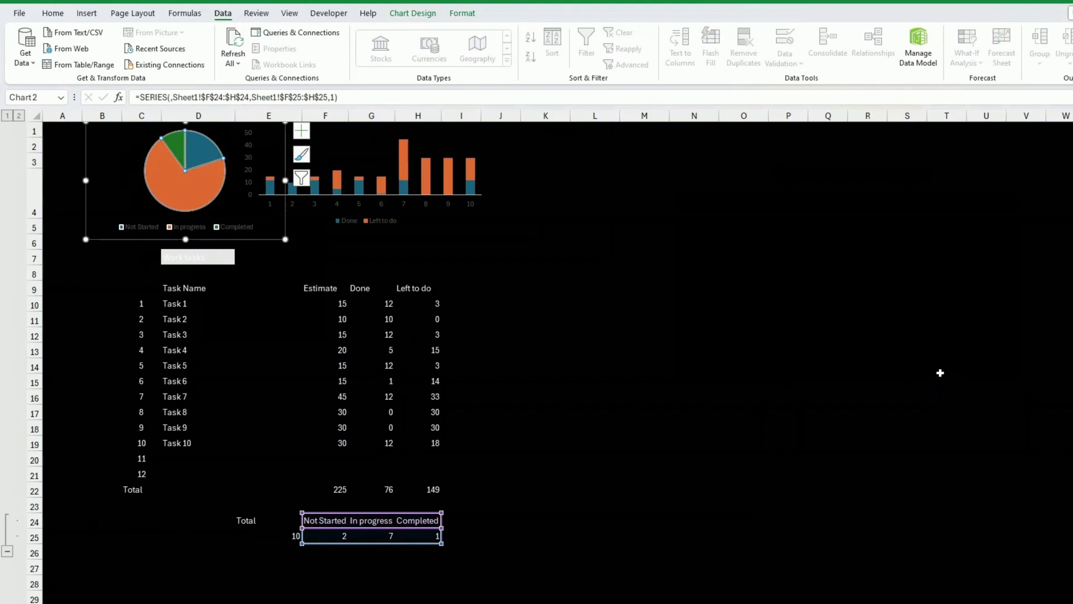
{"action": "left_click", "coordinate": [813, 407]}
{"action": "left_click", "coordinate": [8, 553]}
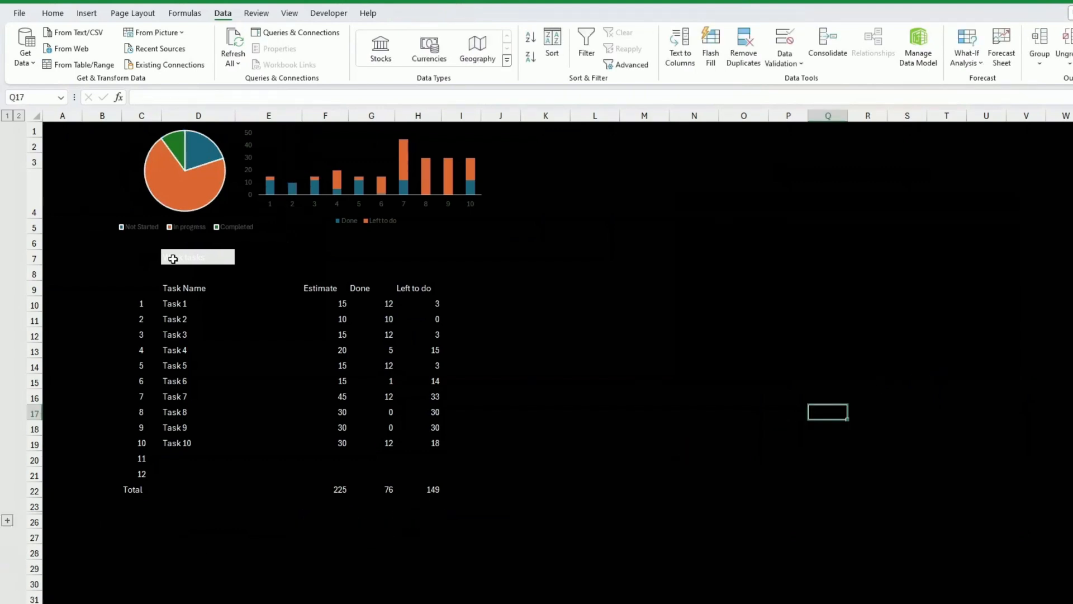
- Fill the Work tasks heading cell D7 with black
{"action": "left_click", "coordinate": [172, 259]}
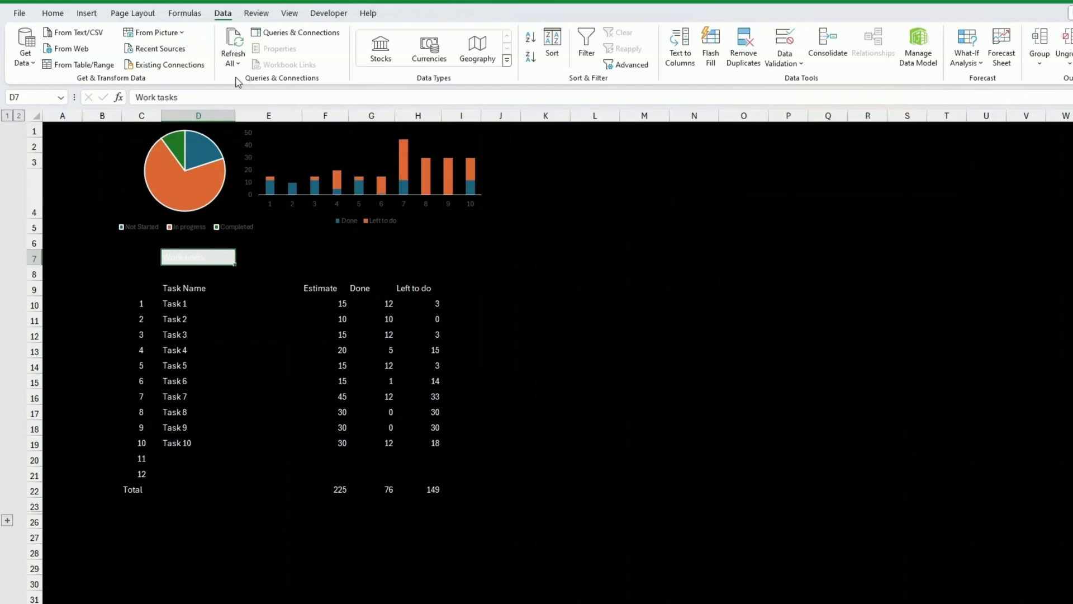
{"action": "left_click", "coordinate": [52, 14]}
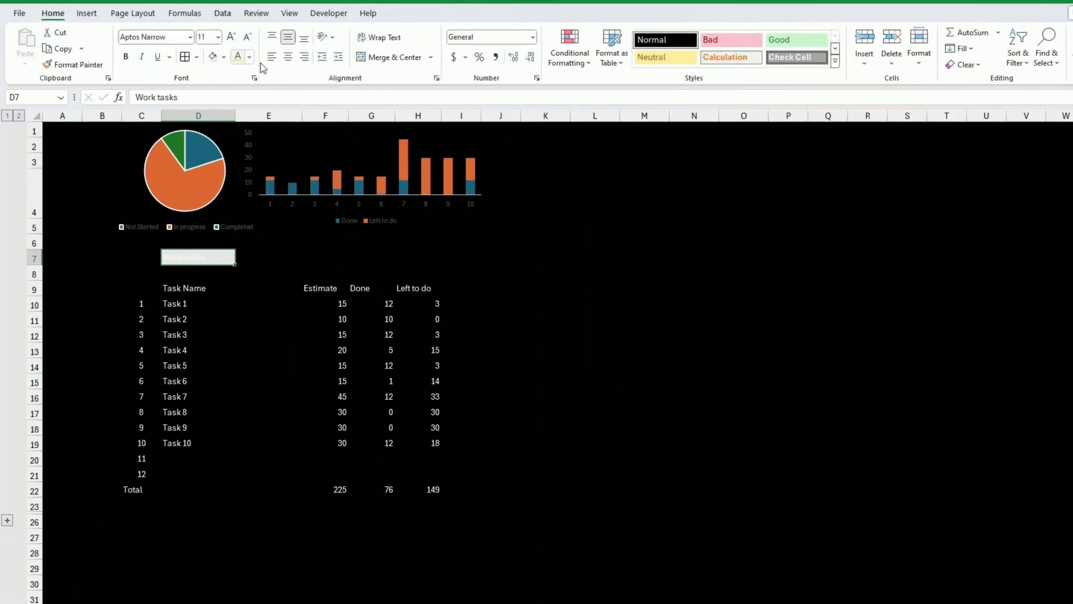
{"action": "left_click", "coordinate": [224, 57]}
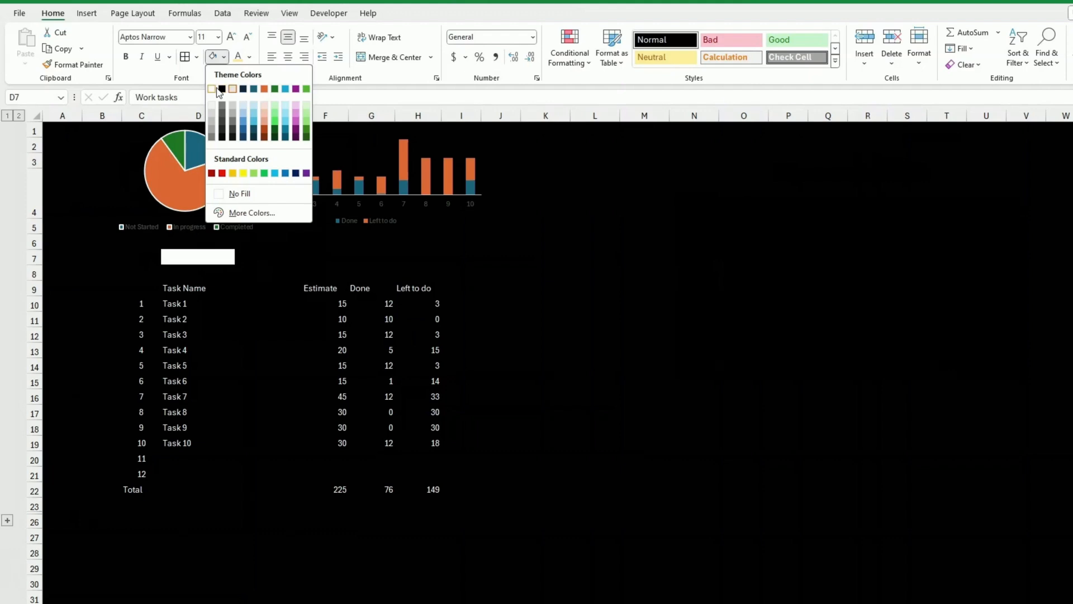
{"action": "left_click", "coordinate": [223, 89]}
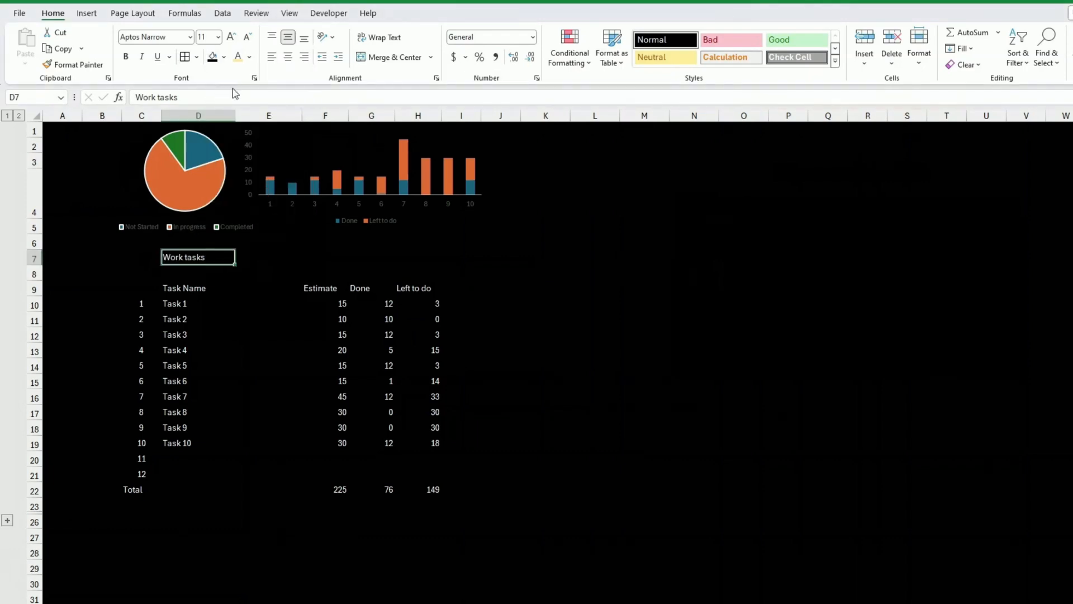
{"action": "left_click", "coordinate": [250, 57]}
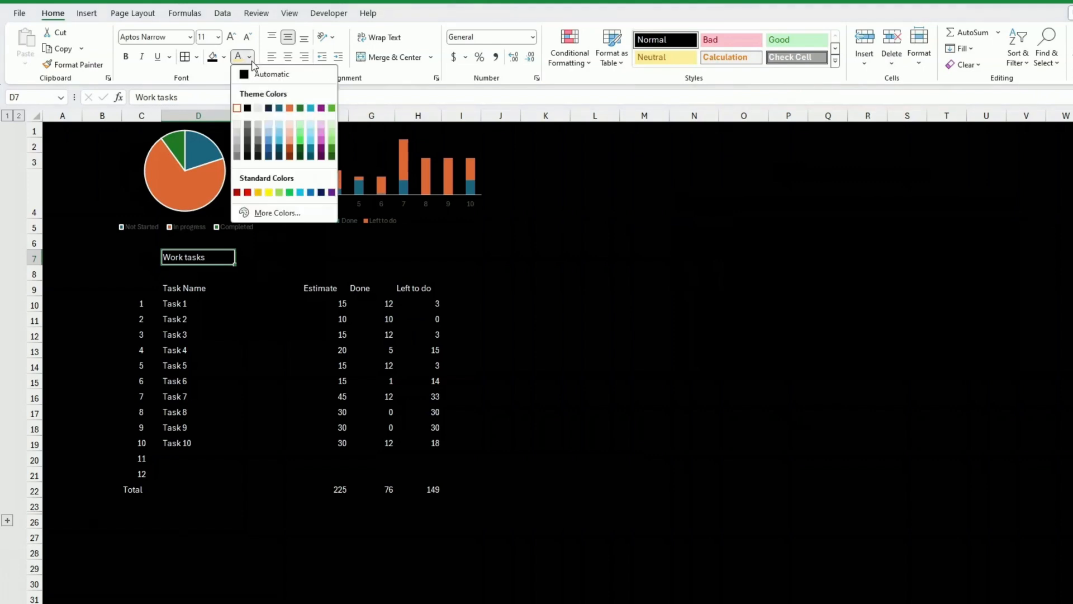
{"action": "left_click", "coordinate": [622, 259]}
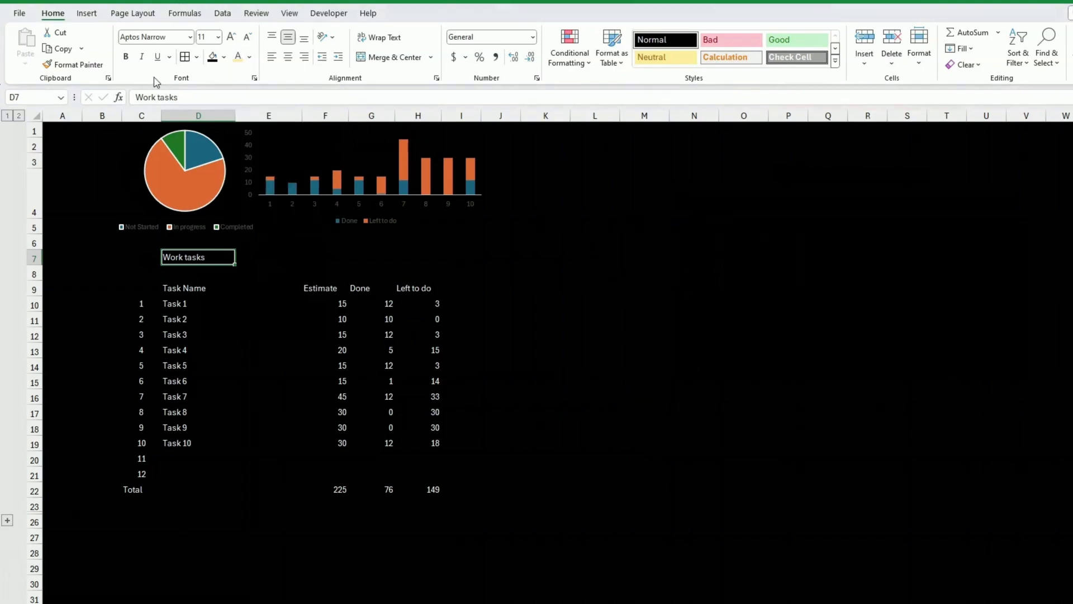
- Apply the Office theme colours to the workbook
{"action": "left_click", "coordinate": [133, 13]}
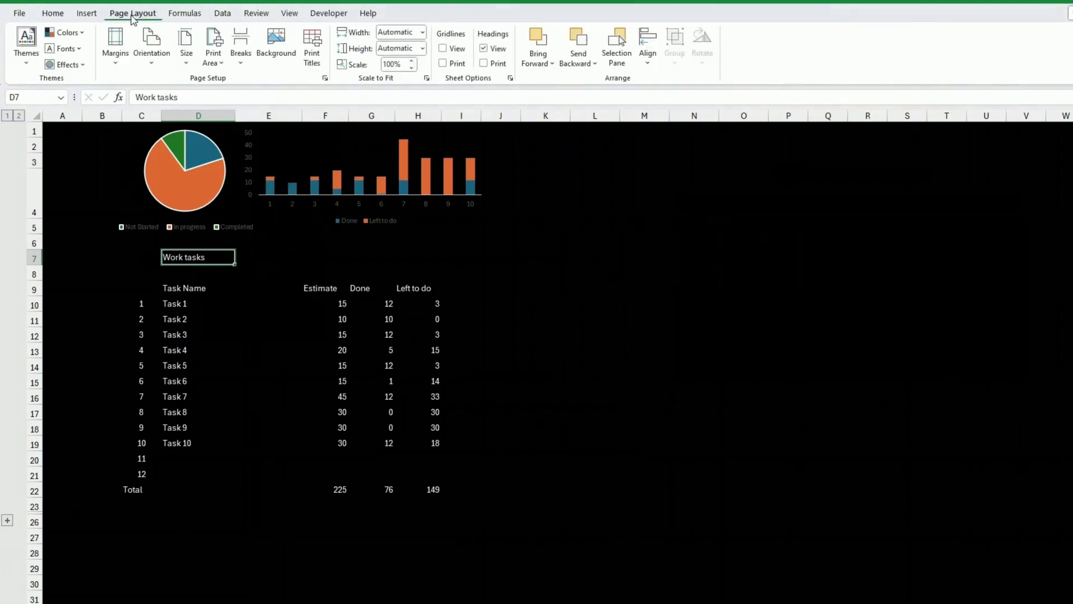
{"action": "left_click", "coordinate": [84, 33]}
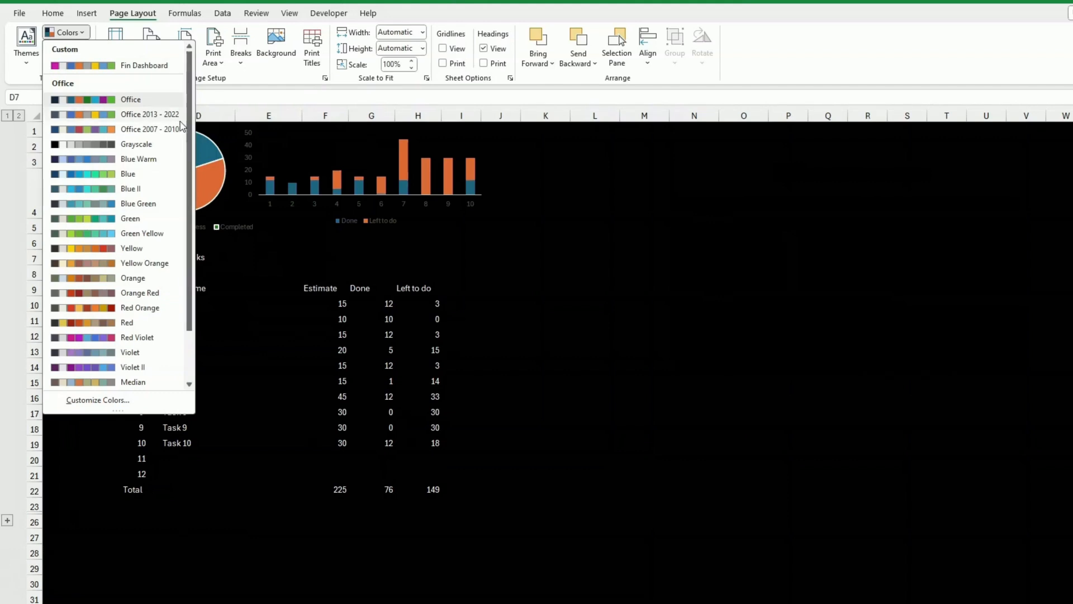
{"action": "left_click", "coordinate": [102, 105]}
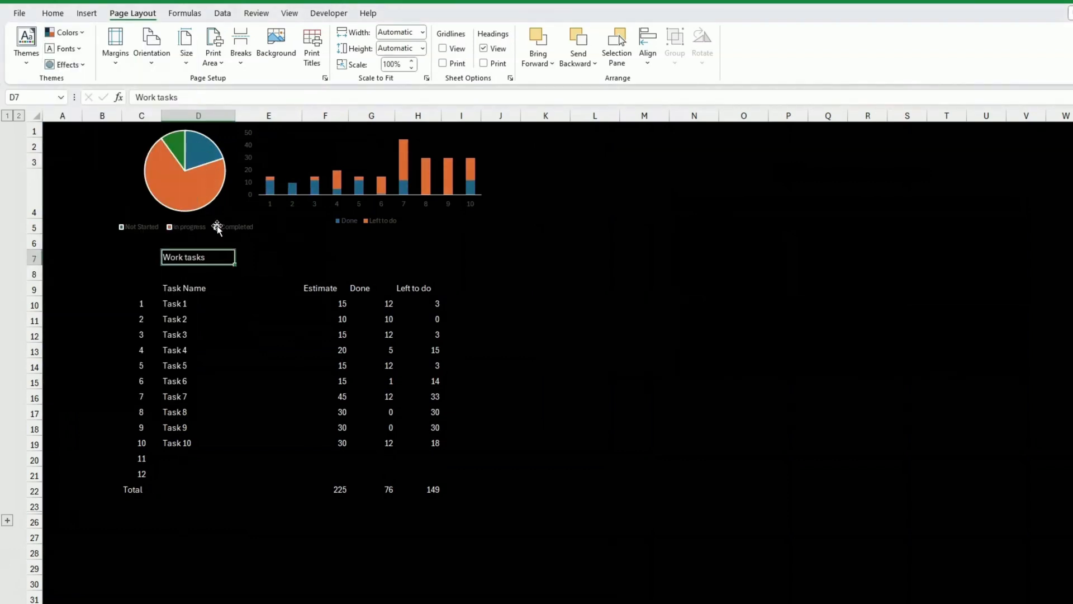
- Set the font colour of heading cell D7 to light purple and retitle it WORK TASKS
{"action": "left_click", "coordinate": [56, 15]}
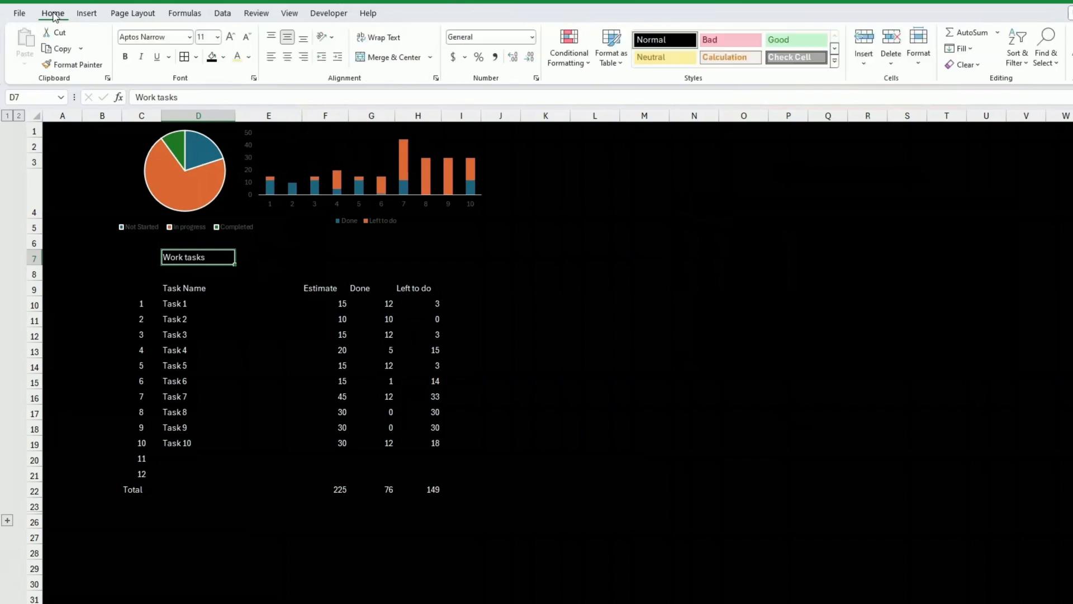
{"action": "left_click", "coordinate": [250, 56]}
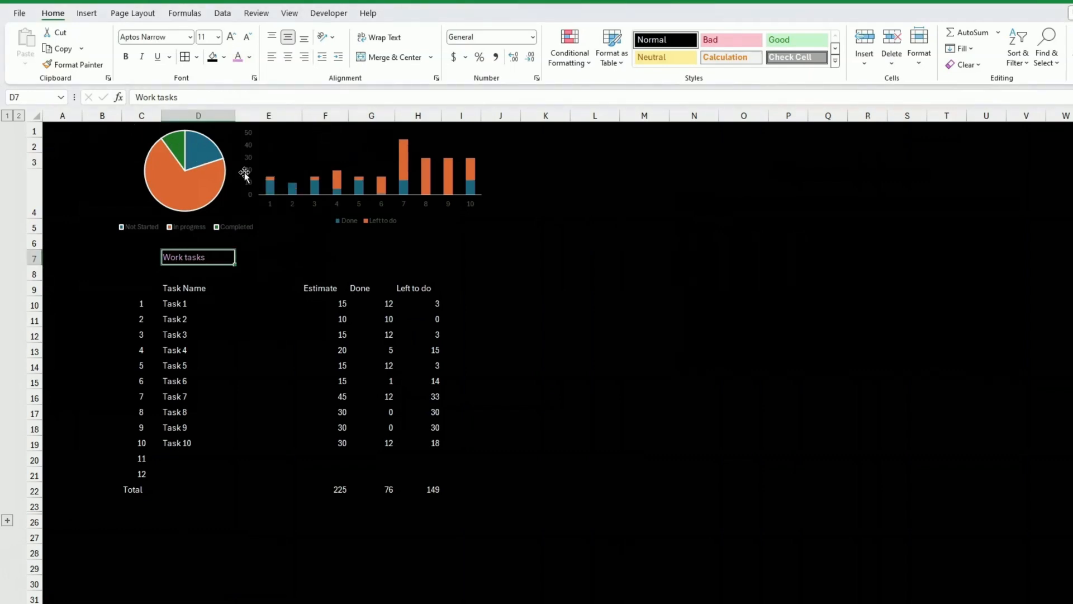
{"action": "type", "text": "WORK "}
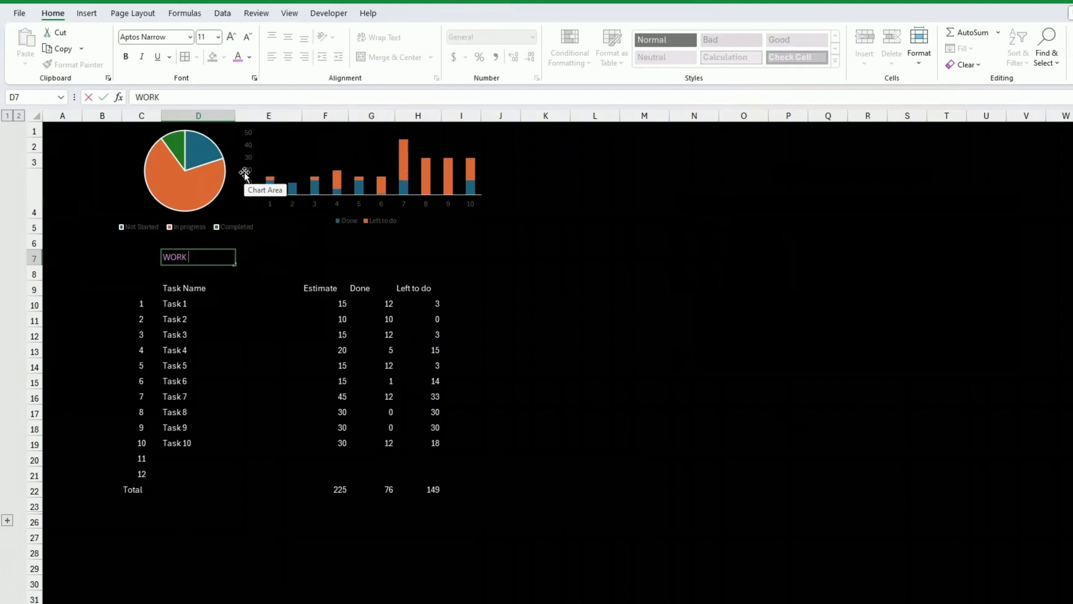
{"action": "type", "text": "TASKS"}
{"action": "key", "text": "Return"}
{"action": "key", "text": "Up"}
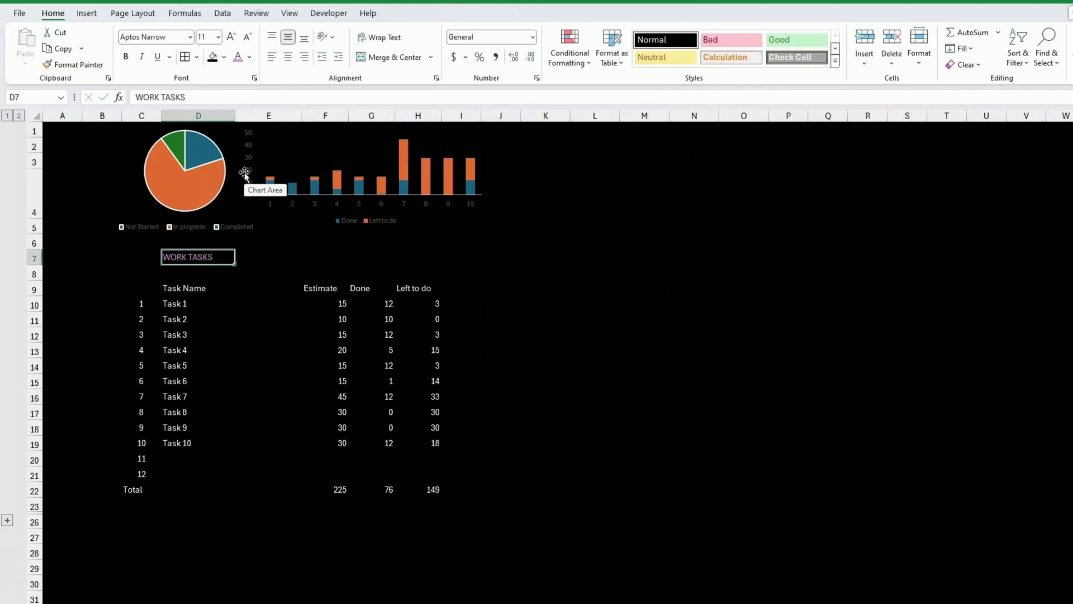
- Make the WORK TASKS heading bold
{"action": "key", "text": "ctrl+b"}
{"action": "key", "text": "Down"}
{"action": "key", "text": "Down"}
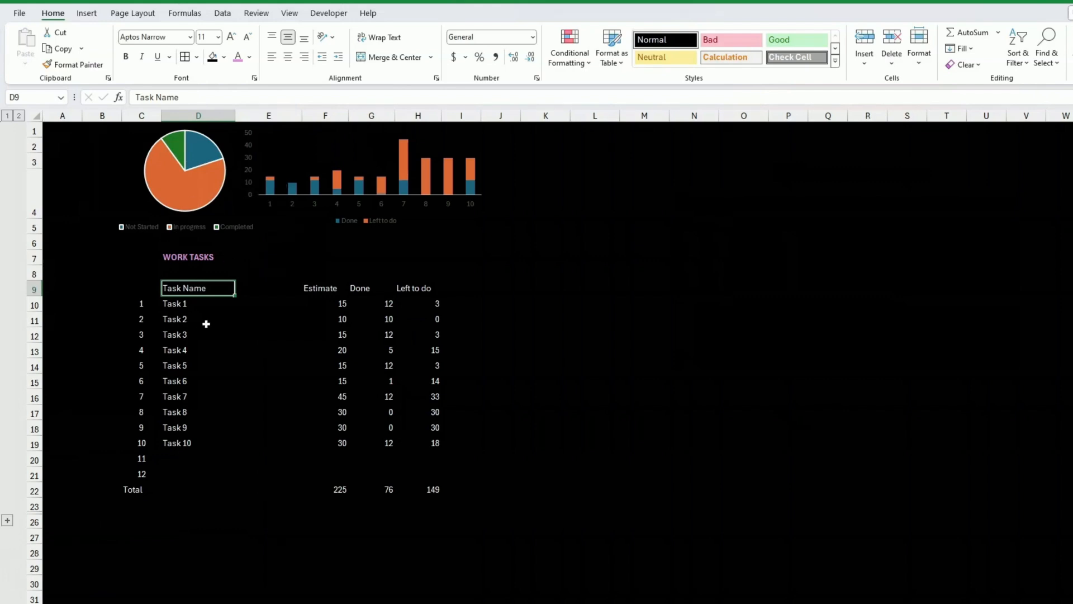
- Add a dark purple bottom border to the Task 1 row, cells D10 to H10
{"action": "scroll", "coordinate": [207, 321], "scroll_direction": "down", "scroll_amount": 2}
{"action": "scroll", "coordinate": [211, 313], "scroll_direction": "up", "scroll_amount": 1}
{"action": "left_click_drag", "start_coordinate": [174, 262], "coordinate": [413, 260]}
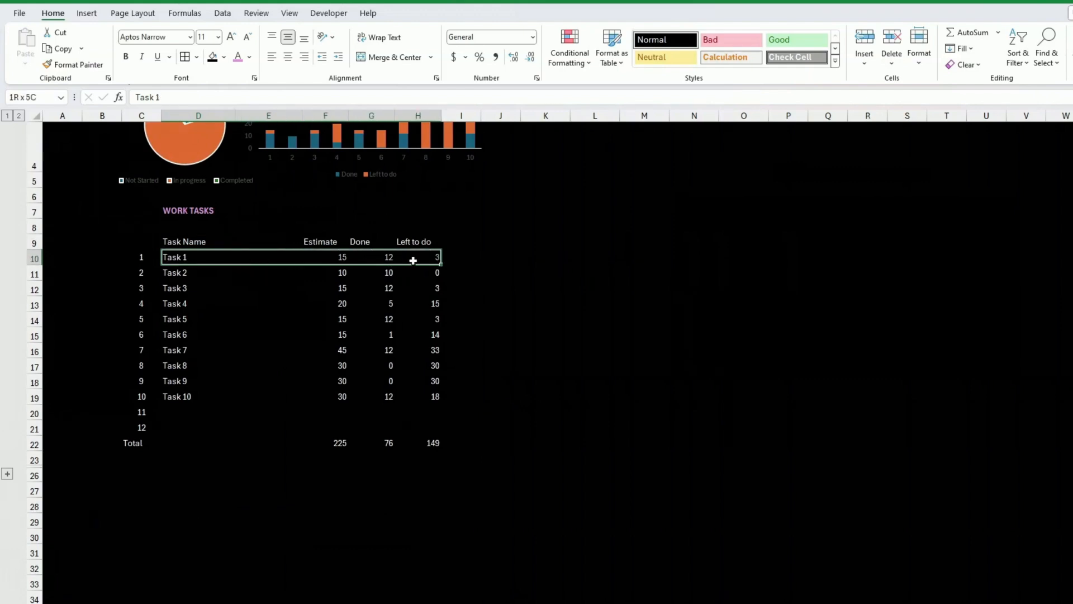
{"action": "left_click", "coordinate": [196, 57]}
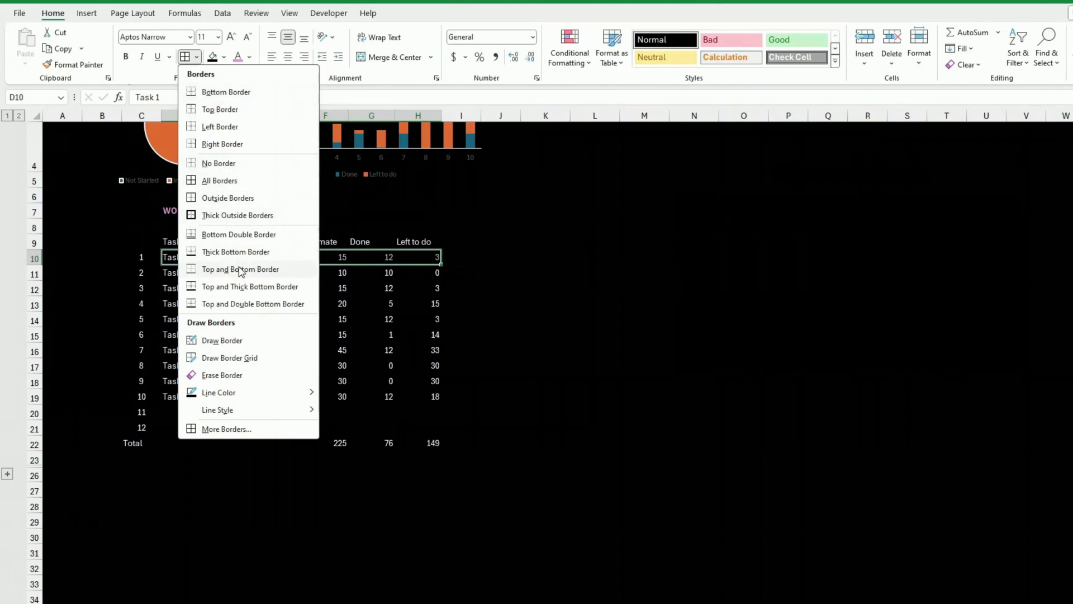
{"action": "left_click", "coordinate": [243, 430]}
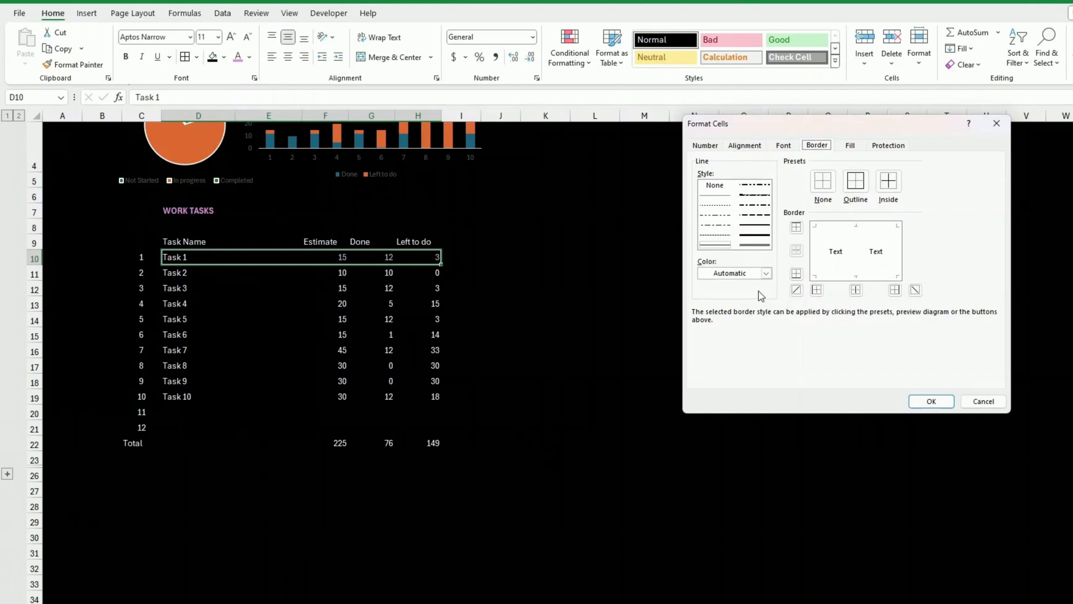
{"action": "left_click", "coordinate": [767, 274]}
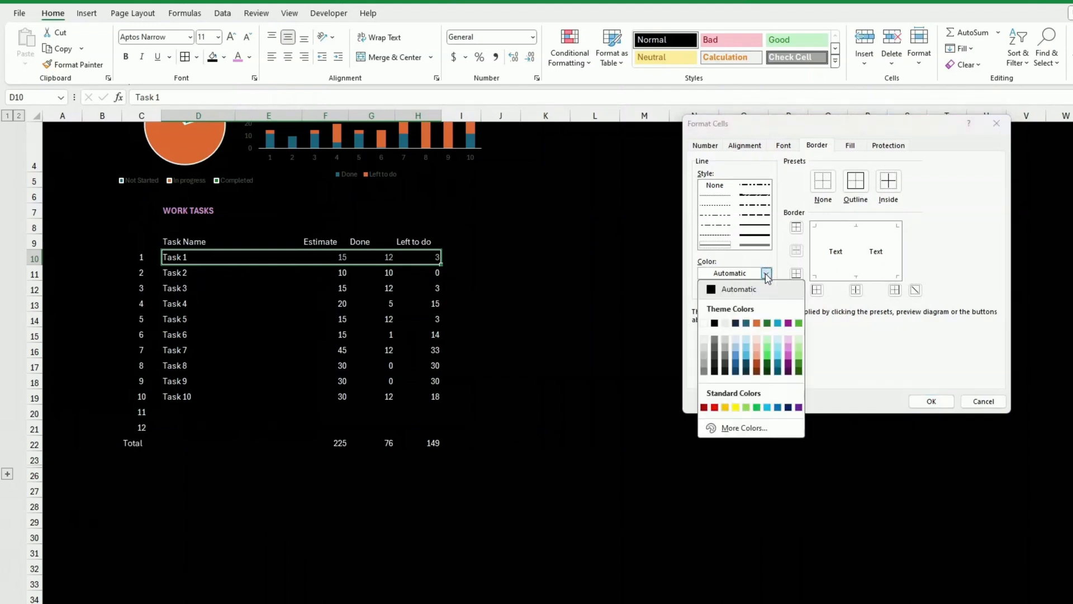
{"action": "left_click", "coordinate": [788, 366]}
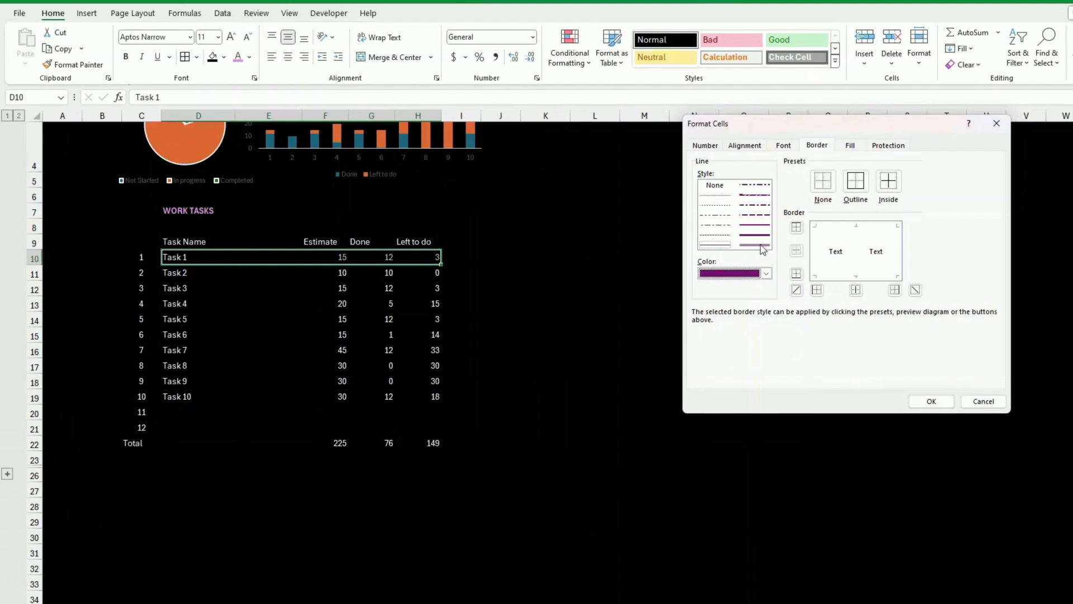
{"action": "left_click", "coordinate": [796, 274]}
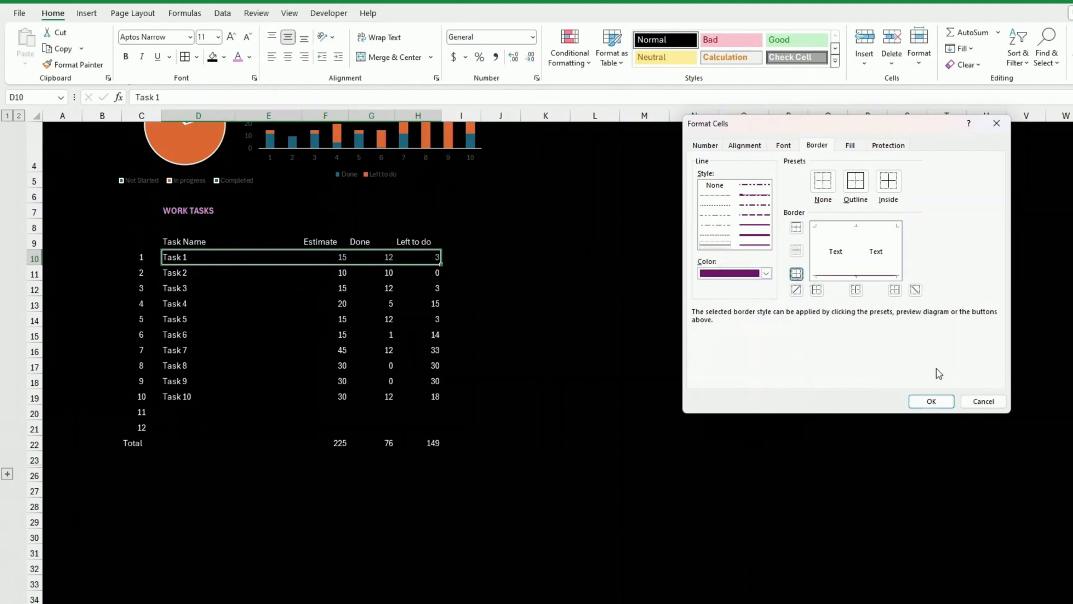
{"action": "left_click", "coordinate": [930, 401]}
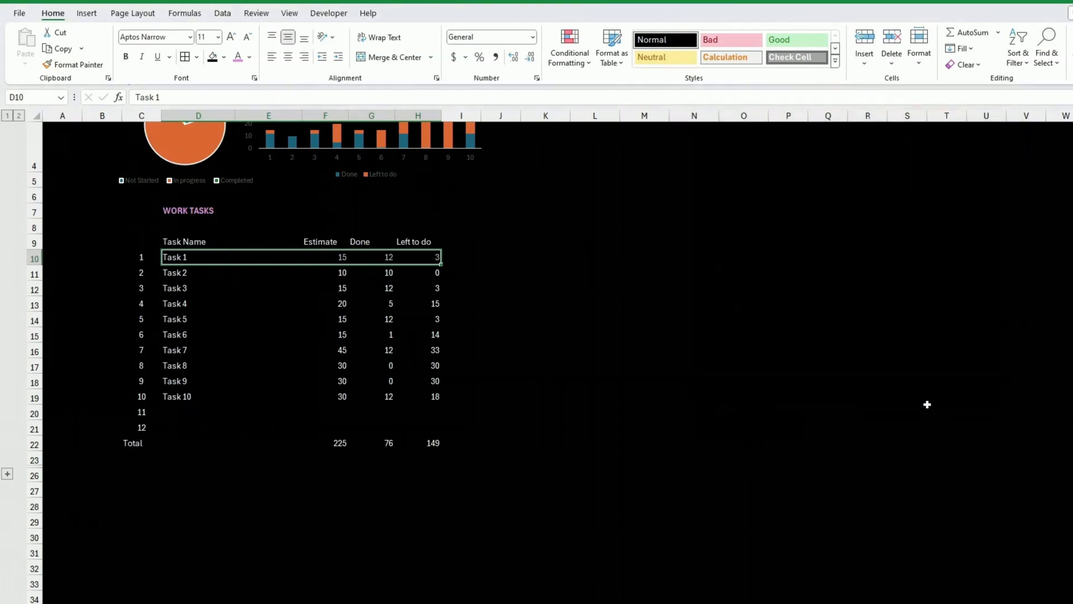
{"action": "left_click", "coordinate": [625, 366]}
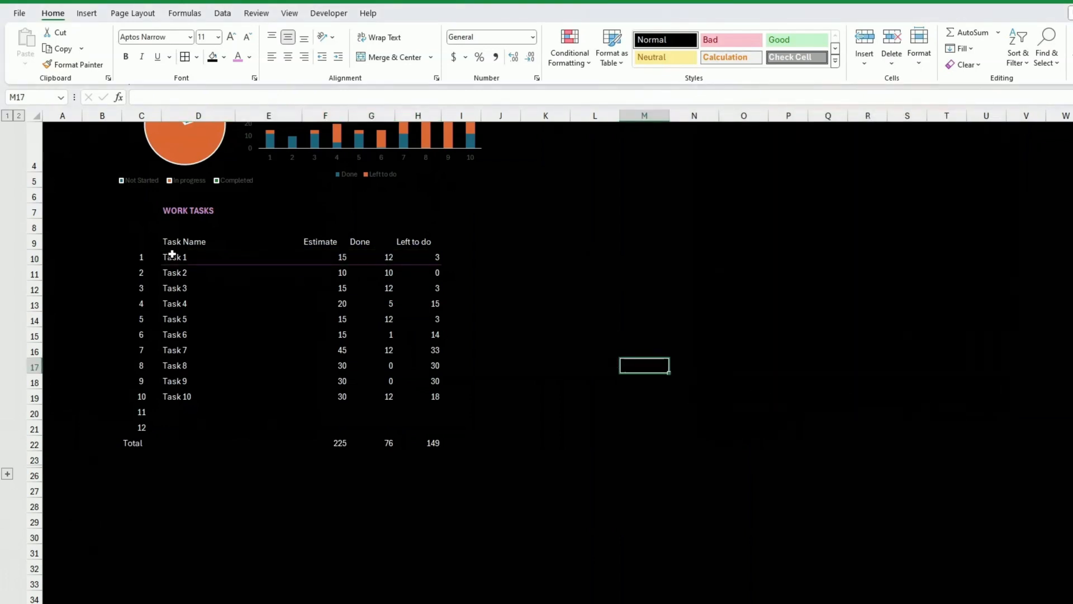
- Copy the formatting of the Task 1 row with Format Painter to the remaining task rows, D11 to H21
{"action": "left_click_drag", "start_coordinate": [168, 256], "coordinate": [417, 258]}
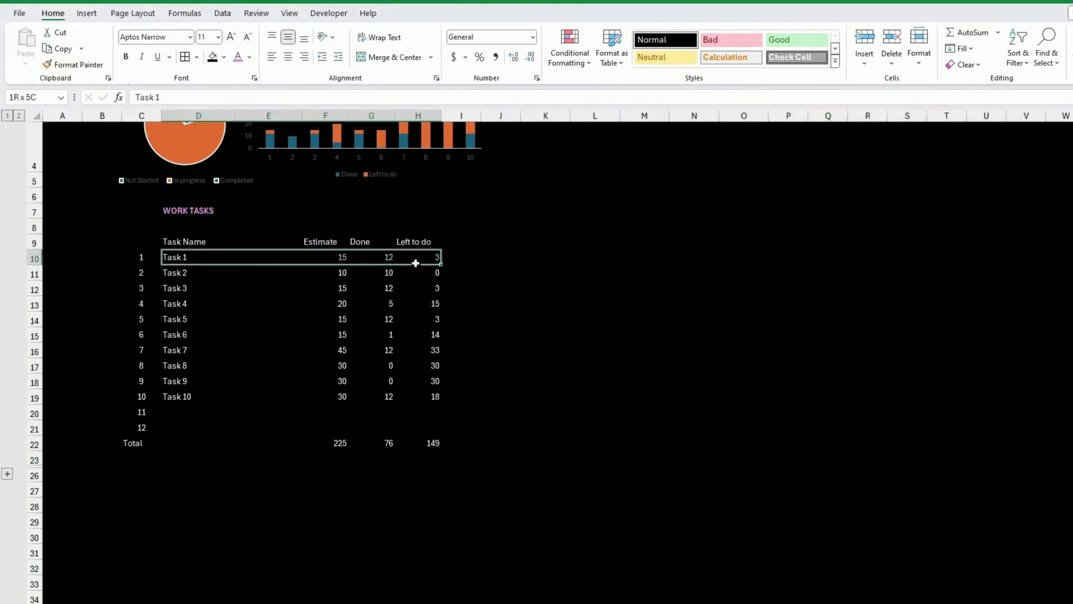
{"action": "left_click", "coordinate": [72, 64]}
{"action": "mouse_move", "coordinate": [175, 274]}
{"action": "left_mouse_down"}
{"action": "mouse_move", "coordinate": [196, 426]}
{"action": "mouse_move", "coordinate": [423, 428]}
{"action": "left_mouse_up"}
{"action": "left_click", "coordinate": [509, 361]}
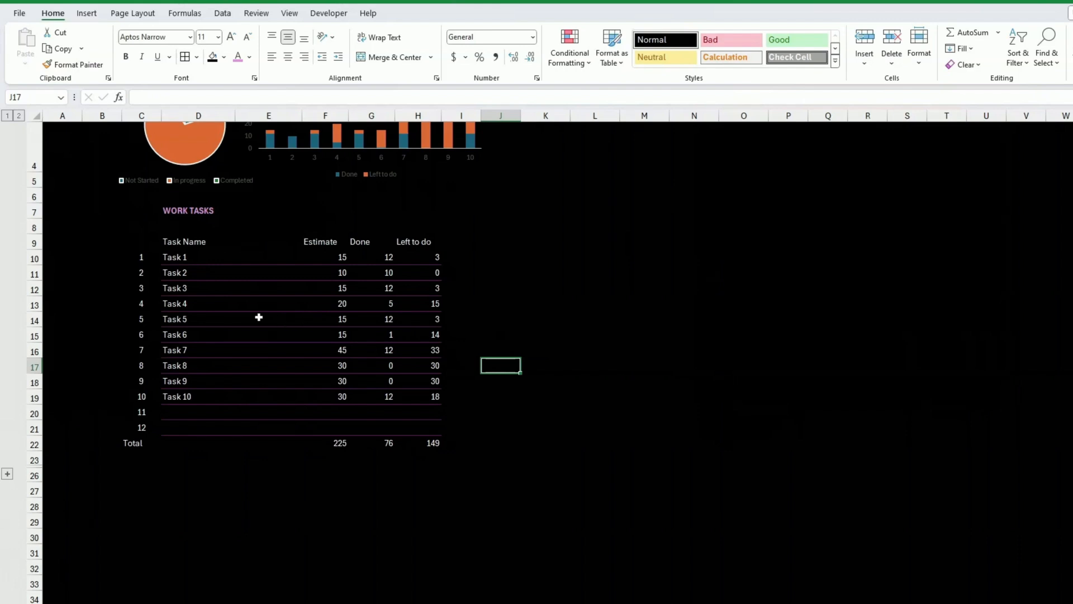
- Enter the column heading Resource in cell E9, between Task Name and Estimate
{"action": "left_click", "coordinate": [218, 318]}
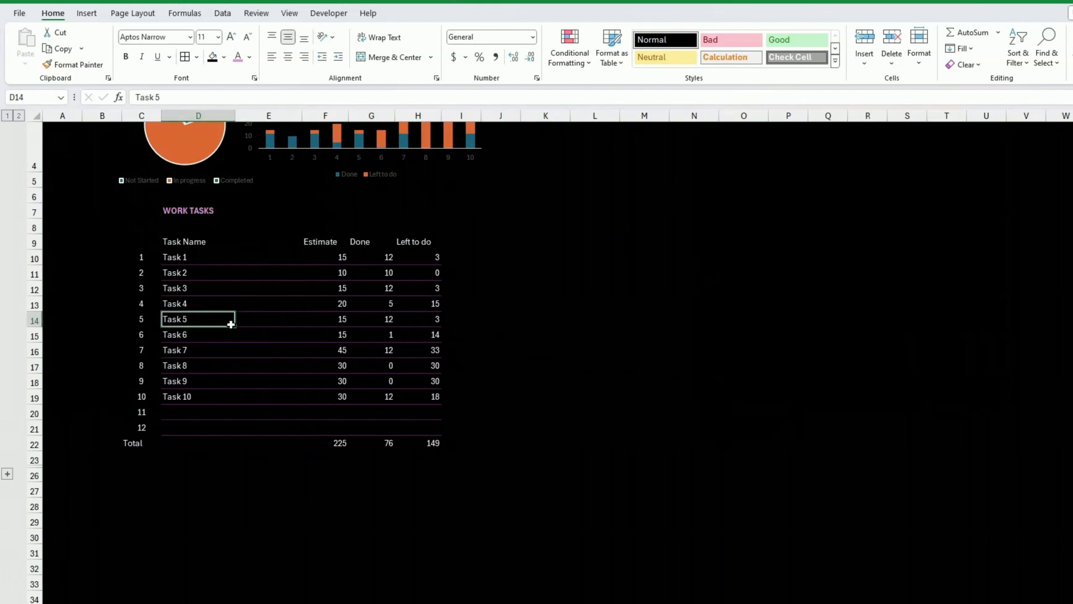
{"action": "left_click", "coordinate": [251, 322]}
{"action": "left_click", "coordinate": [288, 334]}
{"action": "left_click", "coordinate": [258, 244]}
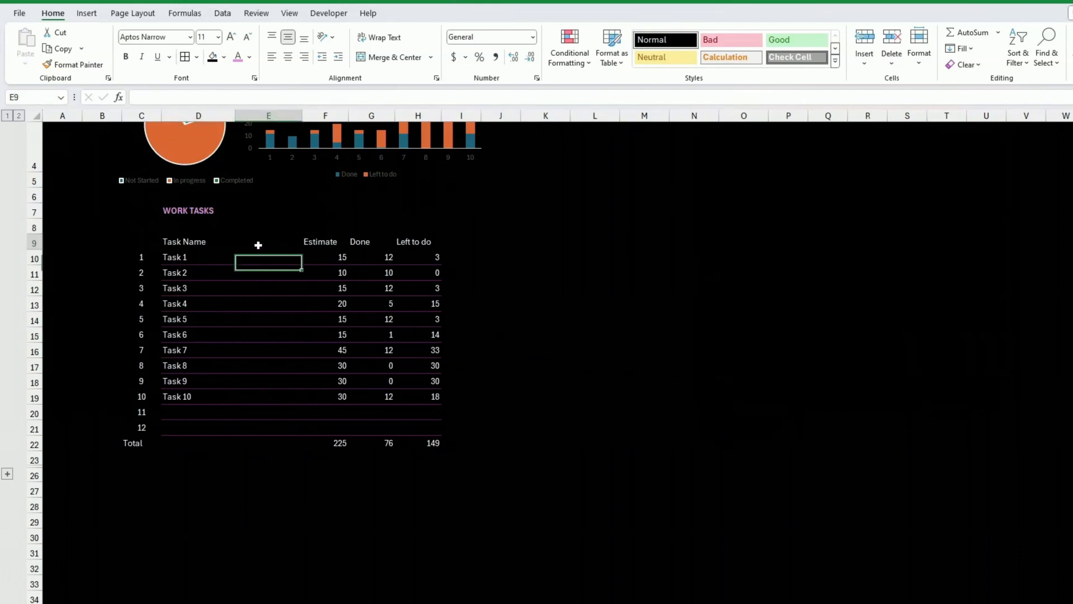
{"action": "type", "text": "R"}
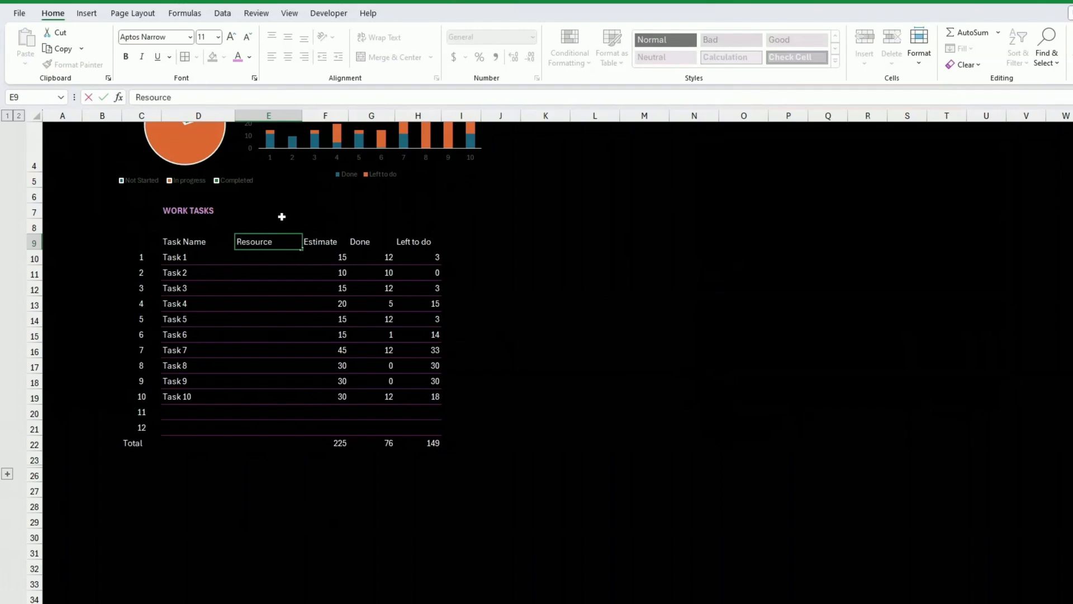
{"action": "type", "text": "esource"}
{"action": "key", "text": "Return"}
{"action": "key", "text": "Down"}
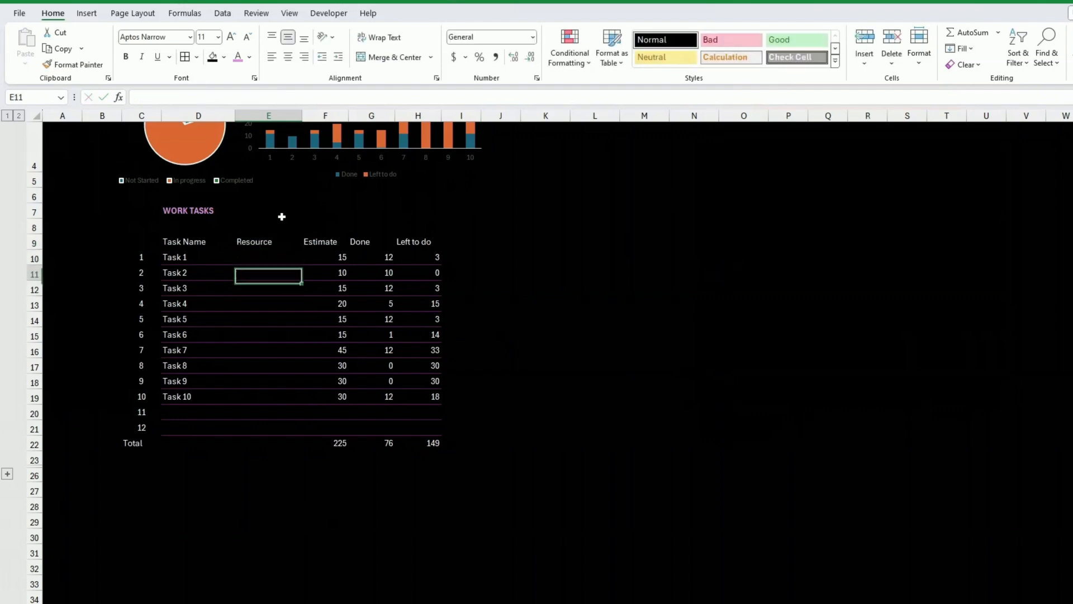
- Clear the Resource heading from cell E9
{"action": "key", "text": "Up"}
{"action": "key", "text": "Up"}
{"action": "key", "text": "Delete"}
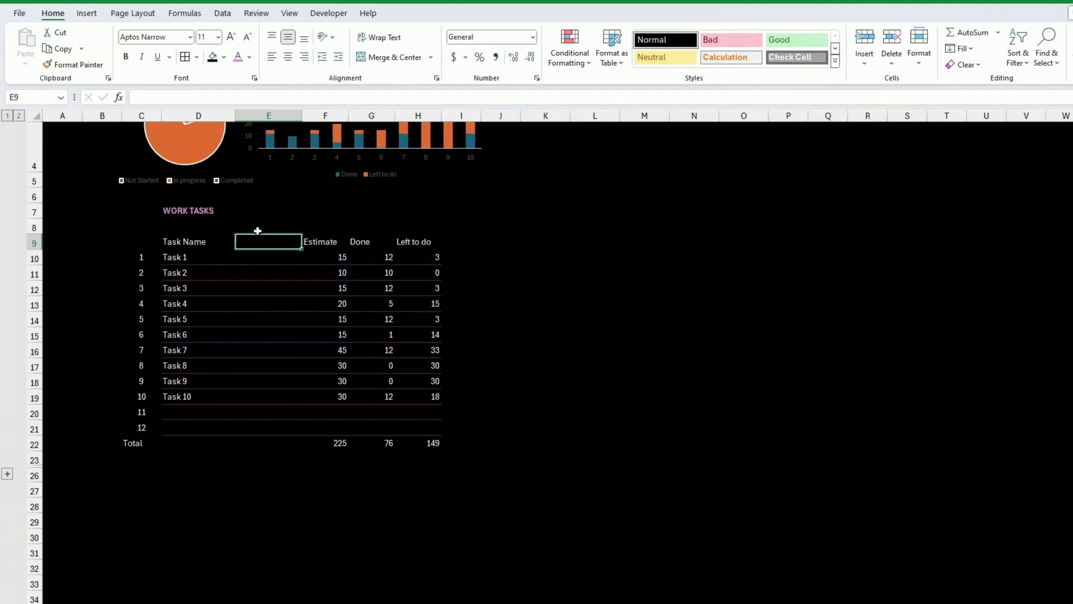
{"action": "left_click_drag", "start_coordinate": [189, 261], "coordinate": [246, 263]}
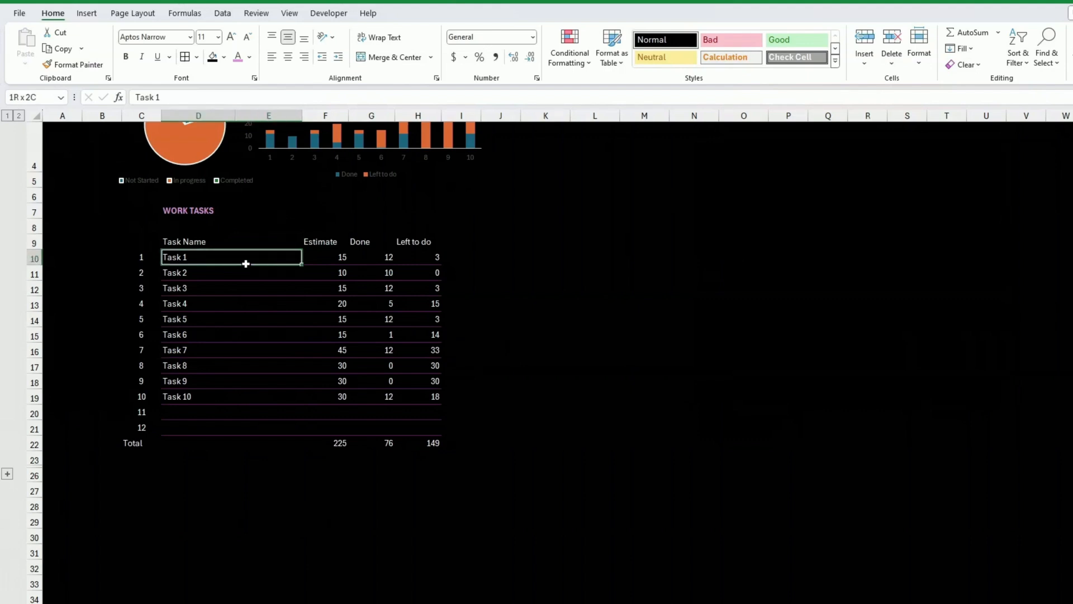
{"action": "left_click", "coordinate": [259, 255]}
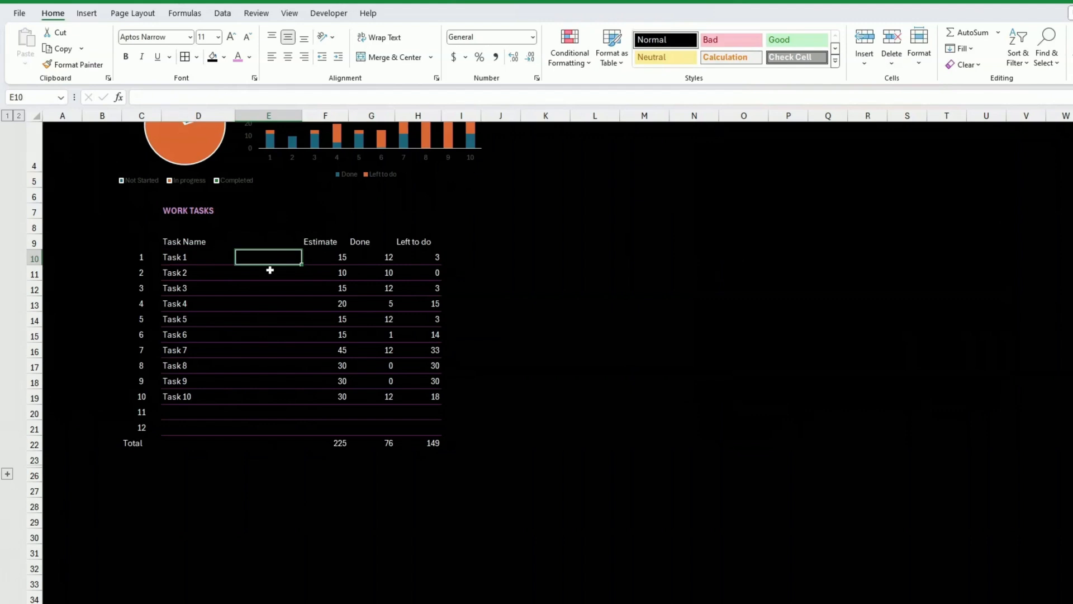
{"action": "left_click", "coordinate": [271, 293]}
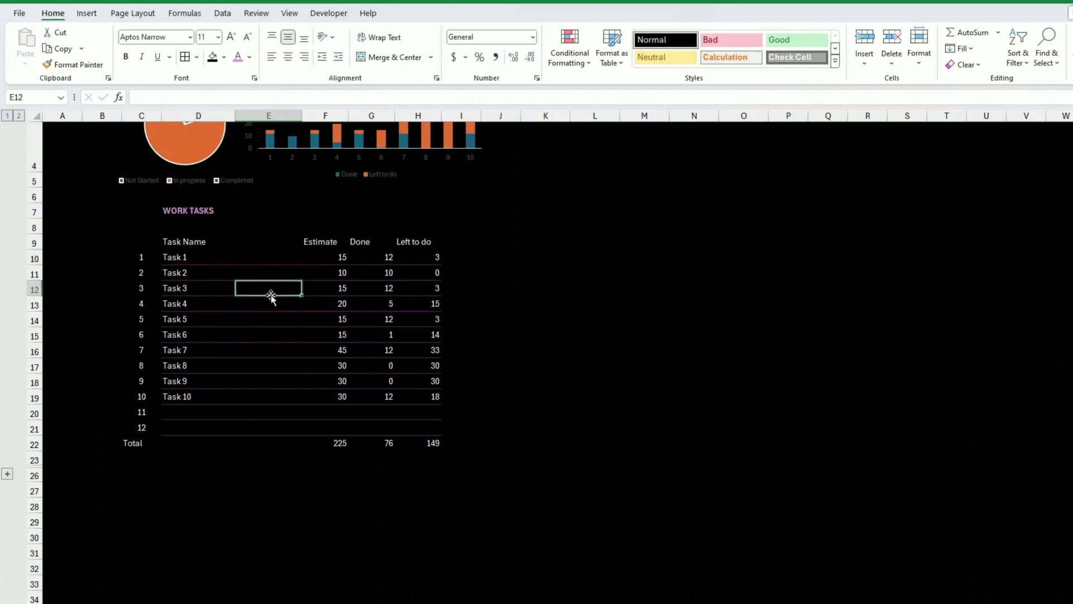
{"action": "left_click", "coordinate": [287, 117]}
{"action": "left_click", "coordinate": [382, 380]}
{"action": "left_click", "coordinate": [566, 386]}
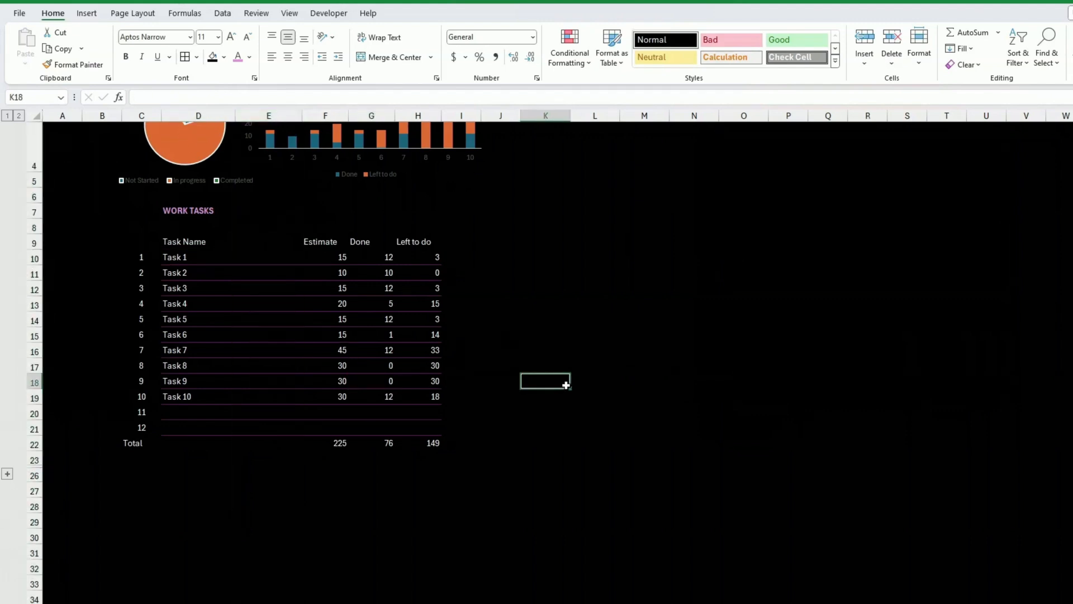
{"action": "left_click", "coordinate": [314, 484]}
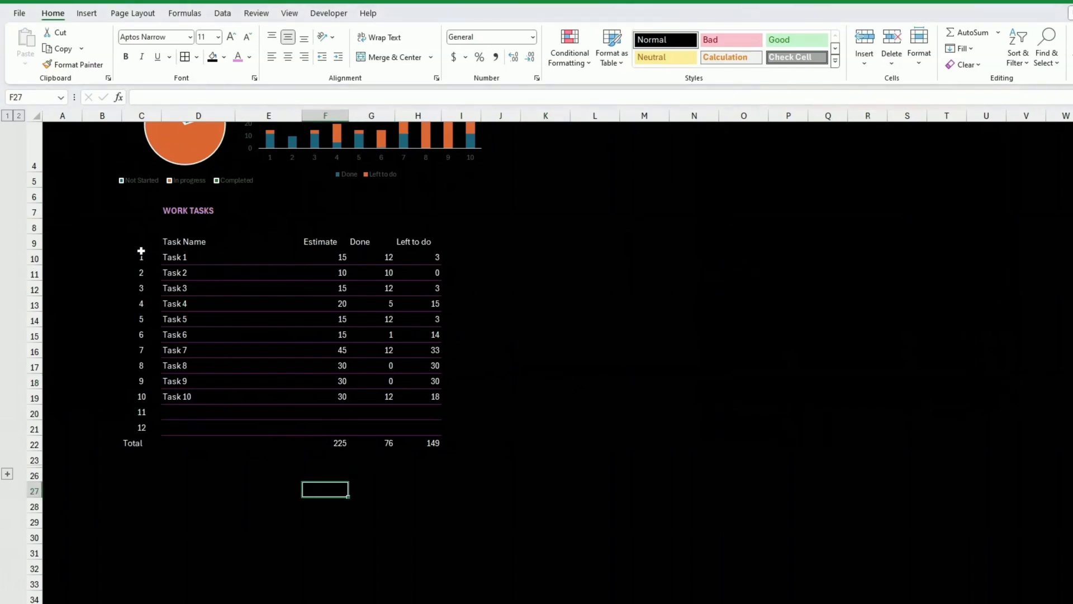
- Narrow column C and give the task number cells C10 to C21 thick outline and inside borders in the Automatic color
{"action": "left_click_drag", "start_coordinate": [140, 252], "coordinate": [142, 428]}
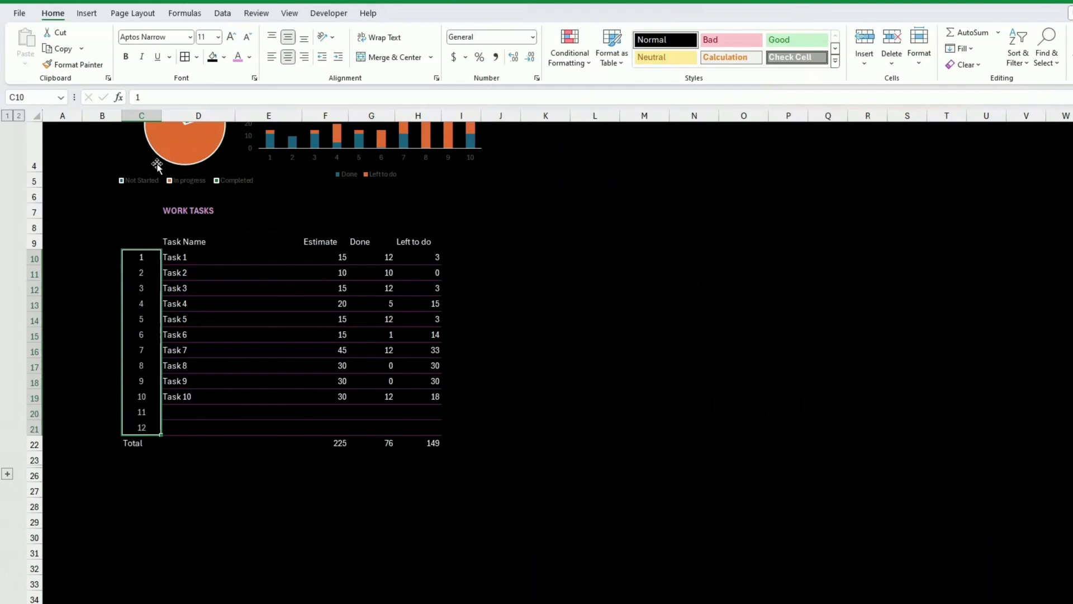
{"action": "left_click_drag", "start_coordinate": [161, 116], "coordinate": [145, 116]}
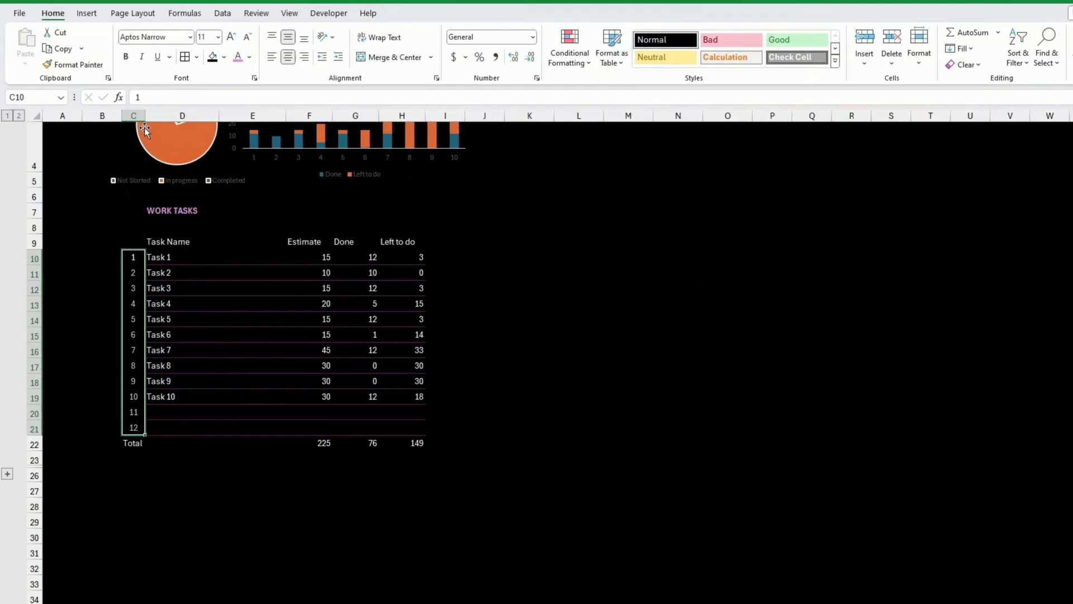
{"action": "left_click", "coordinate": [197, 58]}
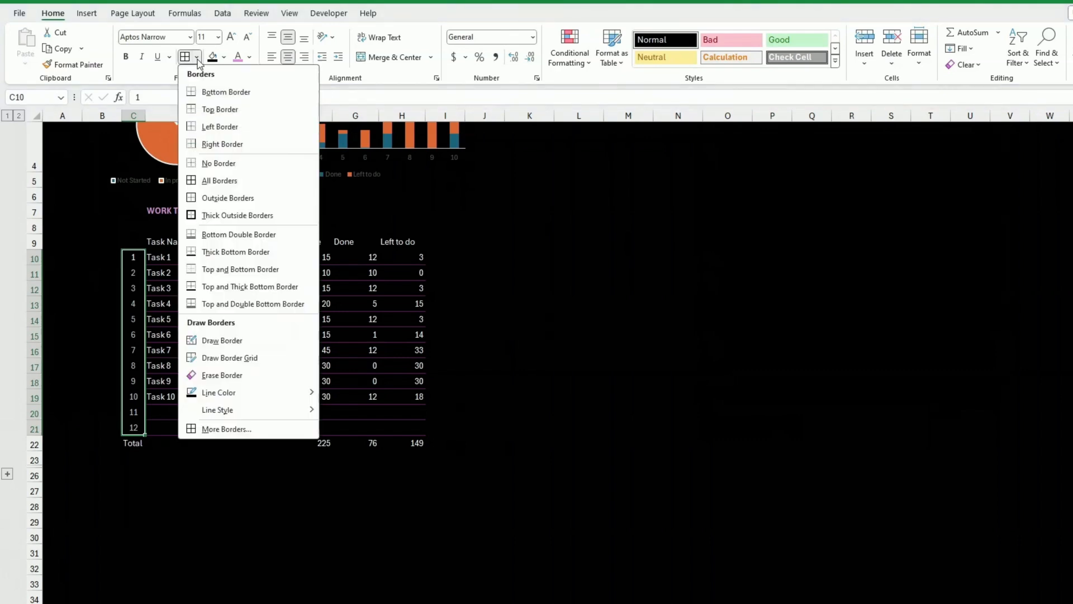
{"action": "left_click", "coordinate": [236, 430]}
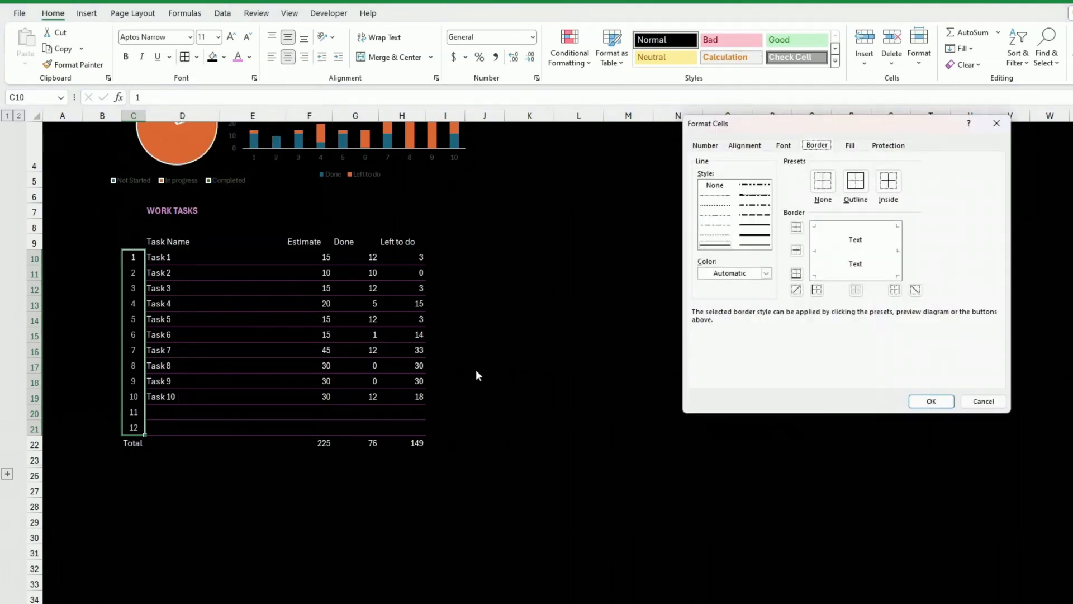
{"action": "left_click", "coordinate": [760, 235]}
{"action": "left_click", "coordinate": [855, 181]}
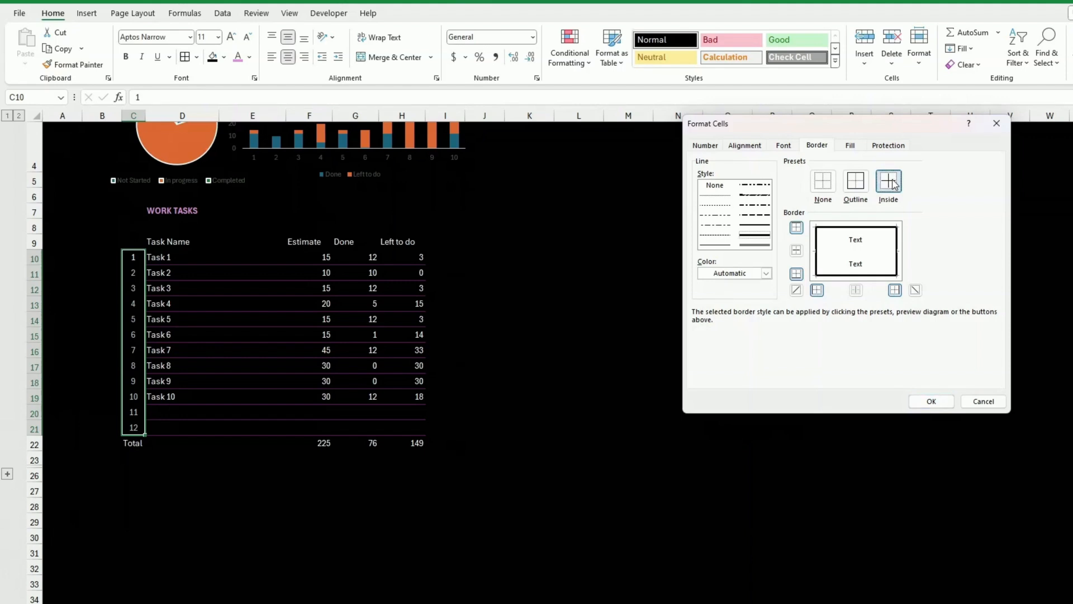
{"action": "left_click", "coordinate": [891, 182]}
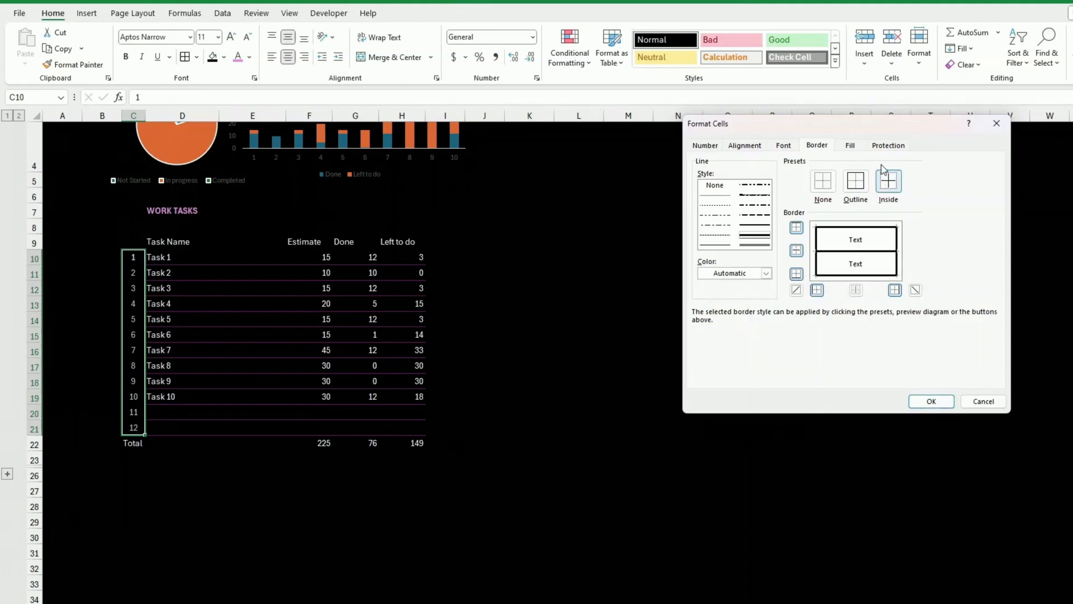
- Fill the task number cells C10 to C21 with light purple and set their font color to Automatic
{"action": "left_click", "coordinate": [849, 147]}
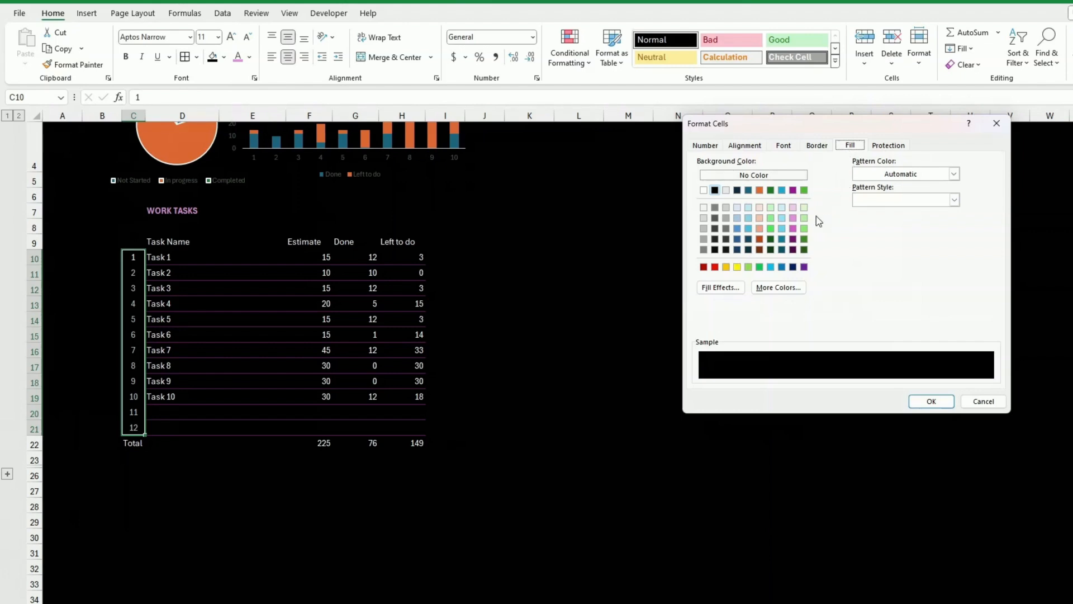
{"action": "left_click", "coordinate": [795, 208]}
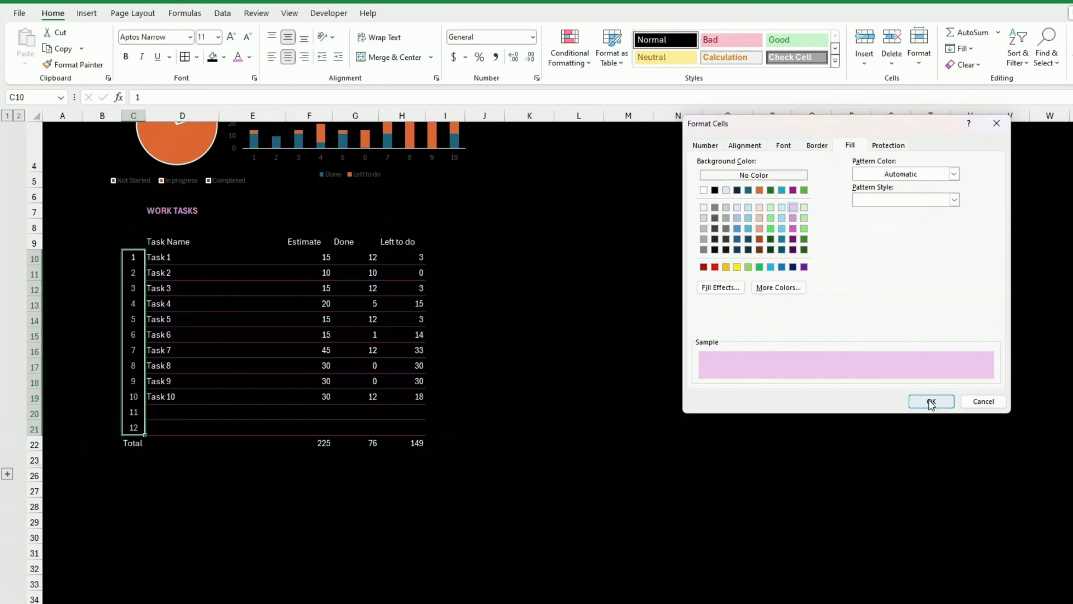
{"action": "left_click", "coordinate": [784, 145]}
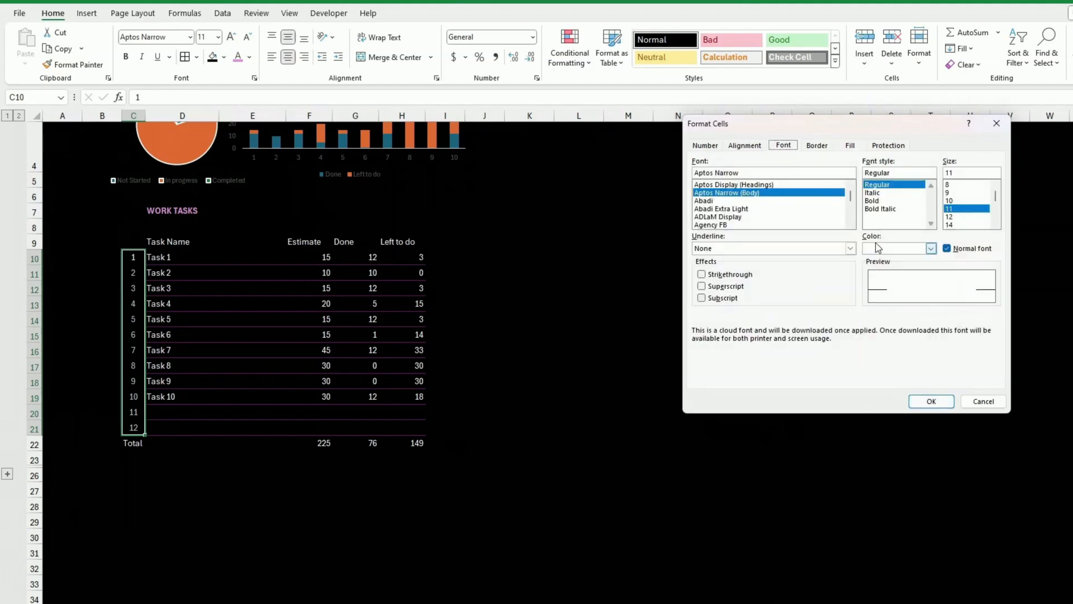
{"action": "left_click", "coordinate": [878, 248]}
{"action": "left_click", "coordinate": [886, 263]}
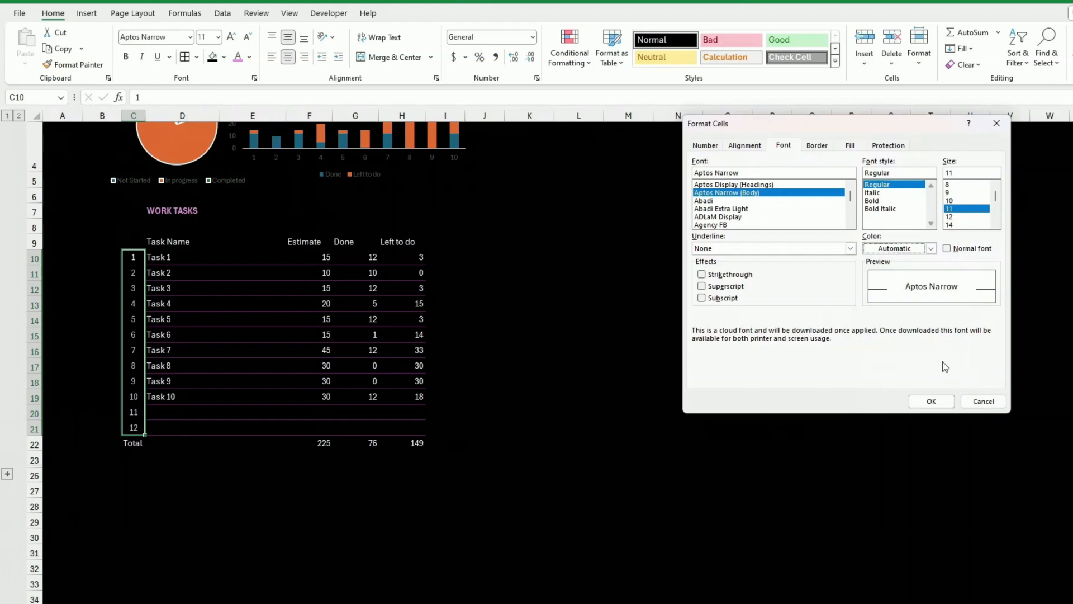
{"action": "left_click", "coordinate": [930, 402]}
{"action": "left_click", "coordinate": [678, 396]}
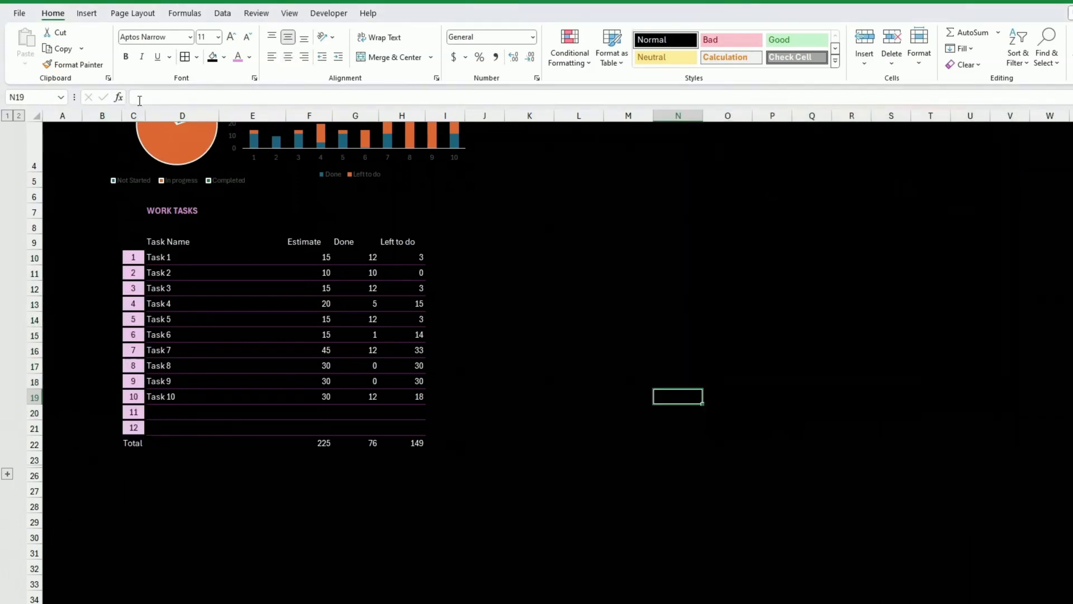
- Narrow column C slightly more and fill the Total row, cells C22 to H22, with medium purple
{"action": "left_click_drag", "start_coordinate": [146, 115], "coordinate": [143, 115]}
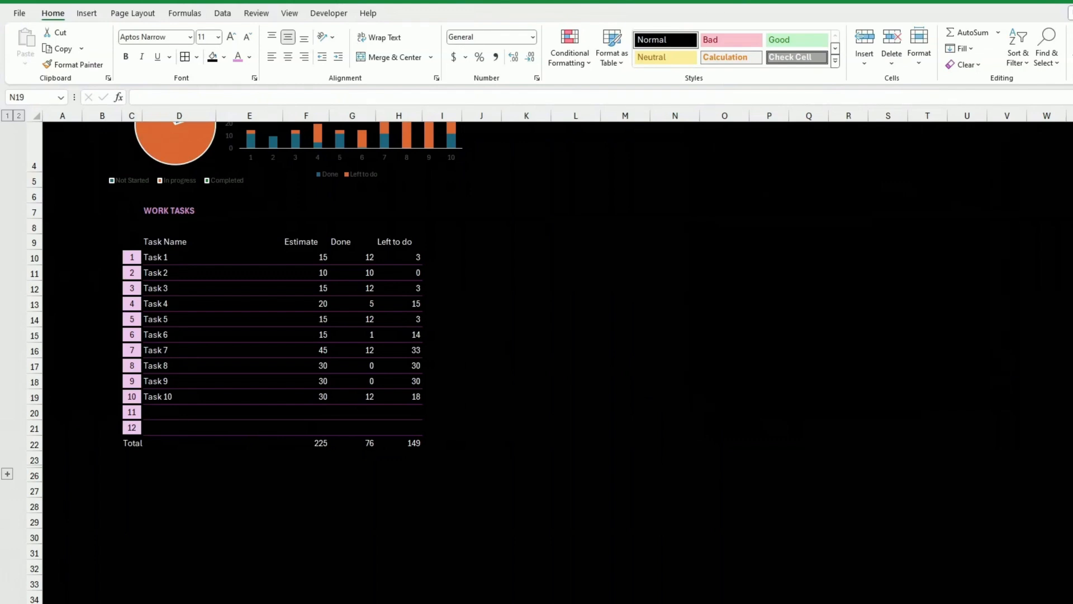
{"action": "left_click", "coordinate": [71, 483]}
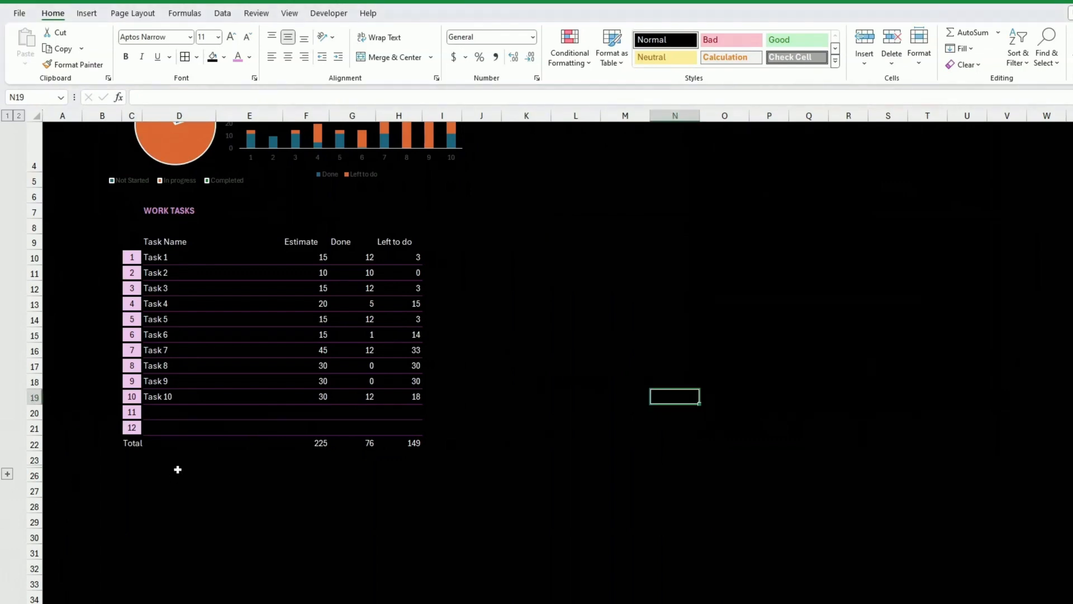
{"action": "left_click", "coordinate": [140, 439]}
{"action": "left_click_drag", "start_coordinate": [141, 440], "coordinate": [407, 443]}
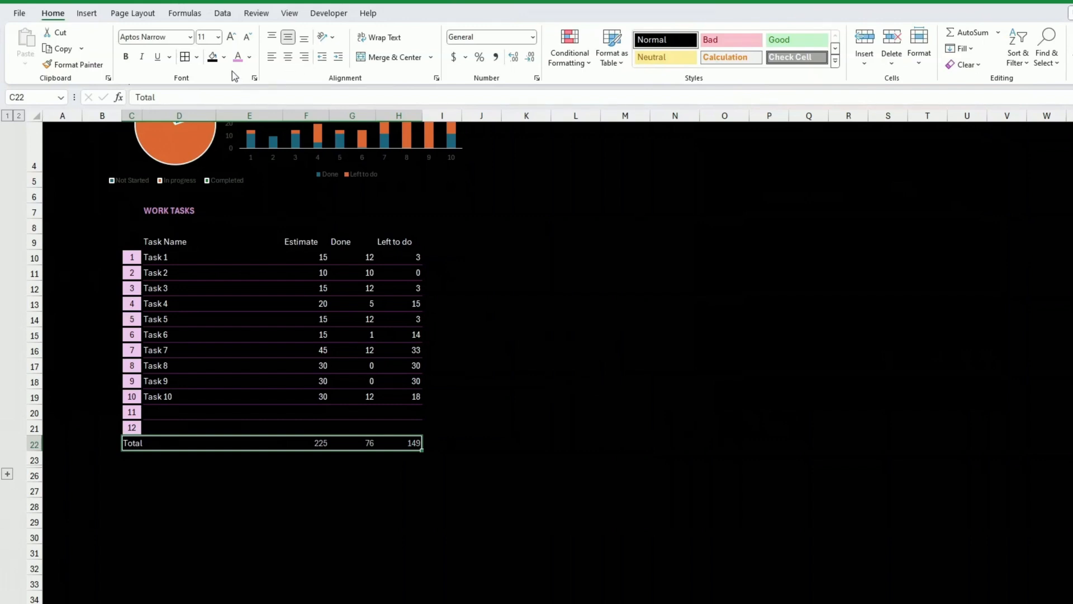
{"action": "left_click", "coordinate": [224, 56]}
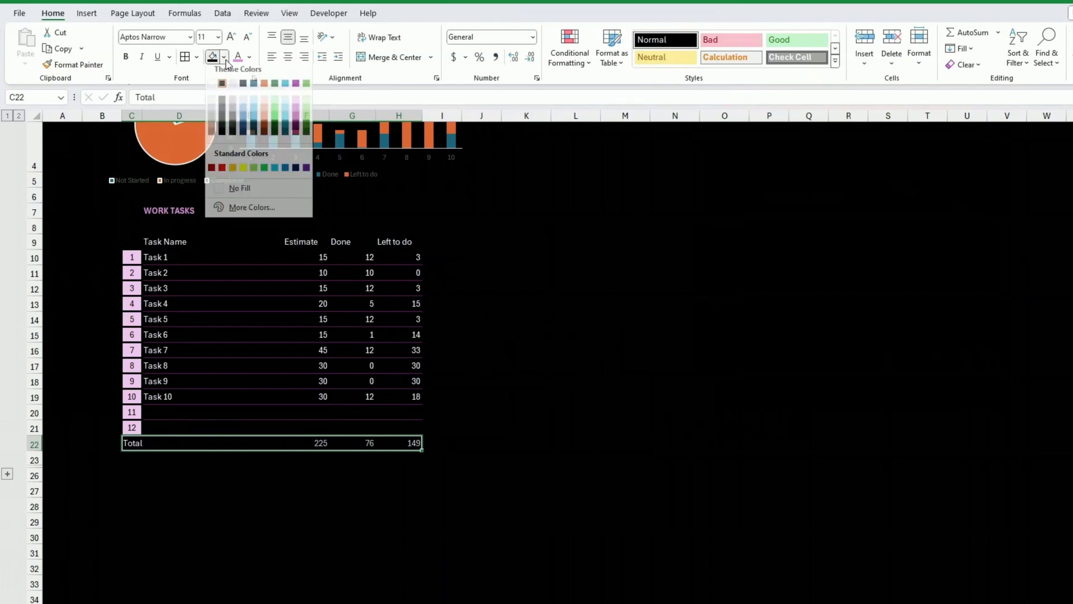
{"action": "left_click", "coordinate": [296, 124]}
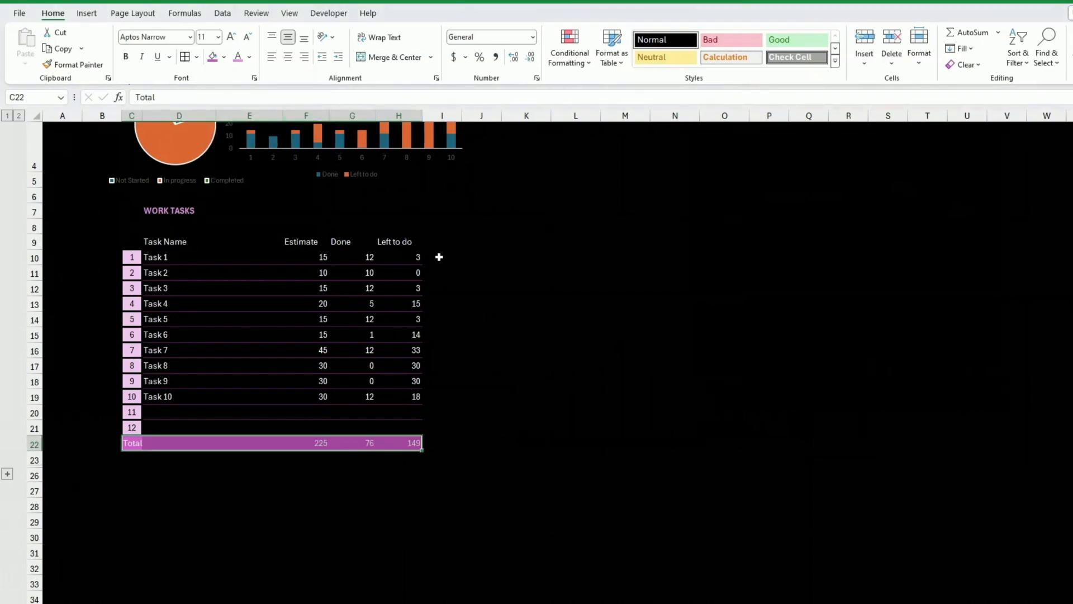
{"action": "left_click", "coordinate": [513, 412]}
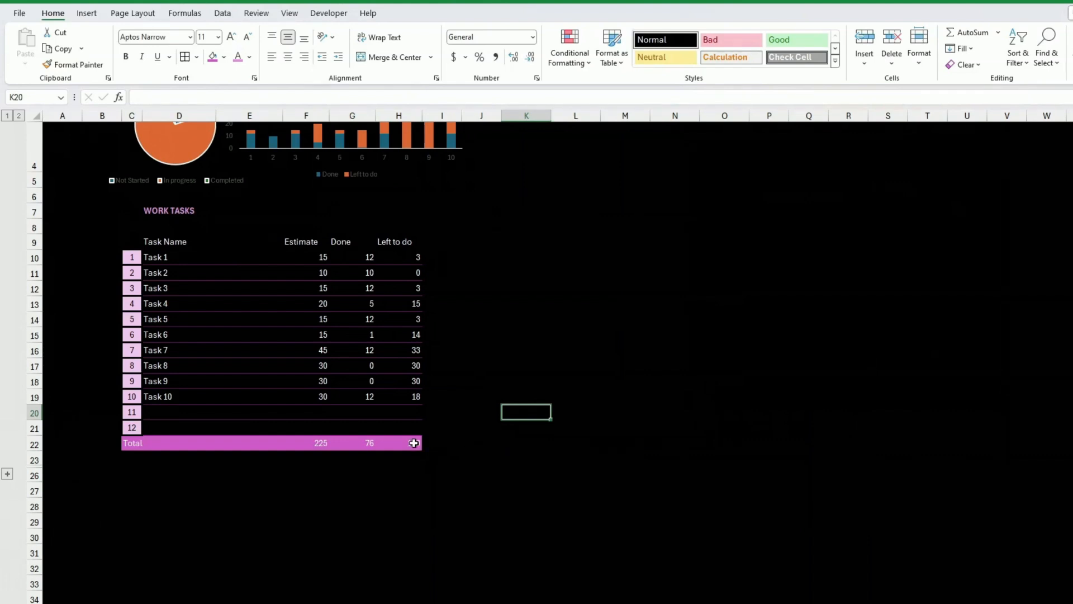
- Change the label in cell C22 to TOTAL in bold
{"action": "left_click", "coordinate": [133, 443]}
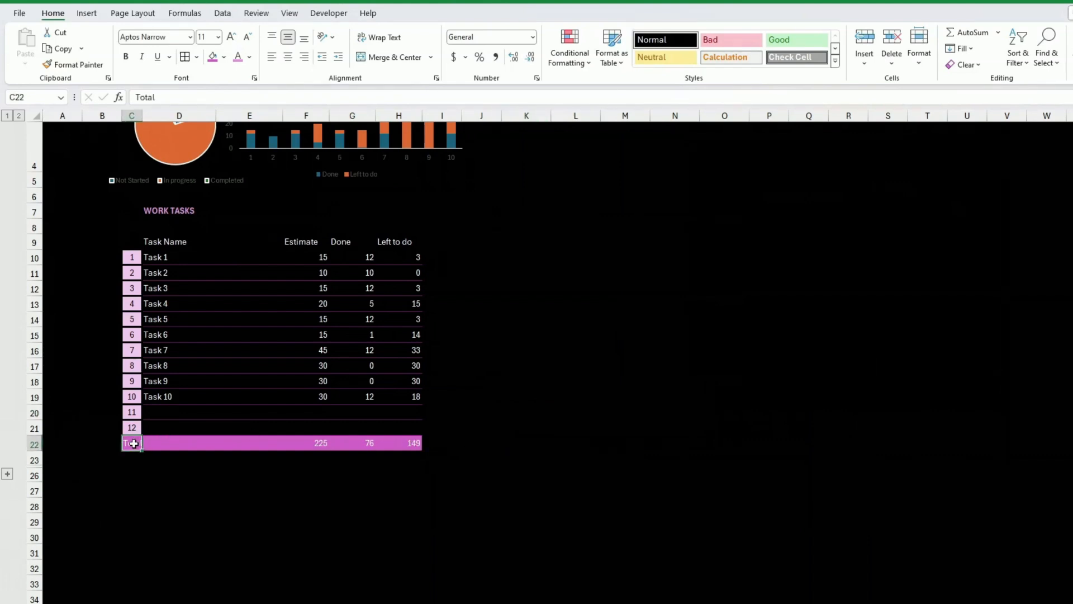
{"action": "type", "text": "TOTAL"}
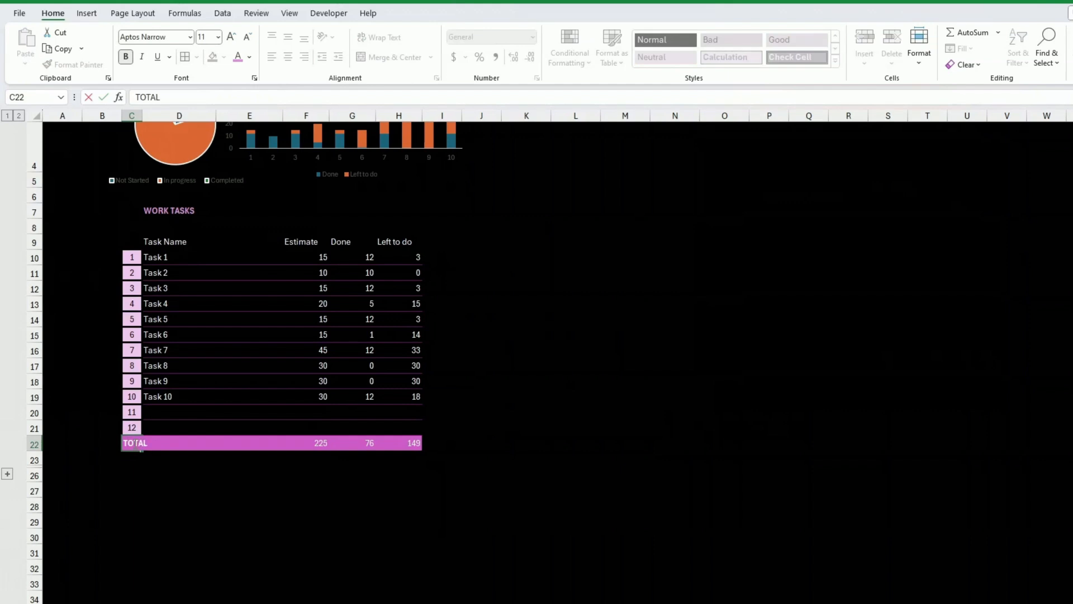
{"action": "key", "text": "Return"}
{"action": "left_click", "coordinate": [137, 444]}
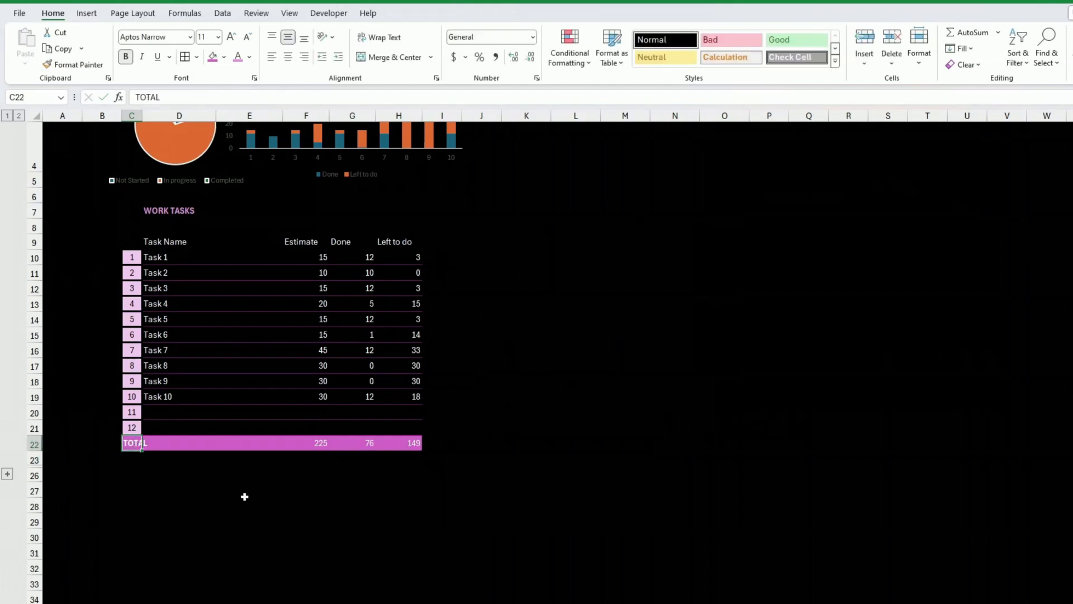
{"action": "left_click", "coordinate": [326, 493]}
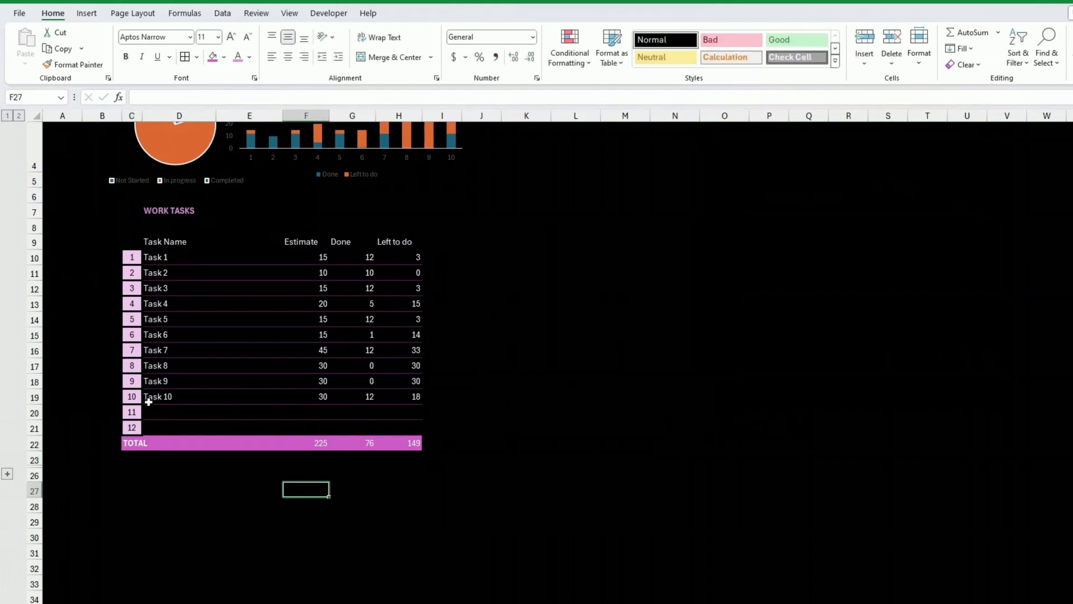
- Add a thick purple bottom border to the table's header row, cells D9 to H9
{"action": "scroll", "coordinate": [186, 351], "scroll_direction": "up", "scroll_amount": 1}
{"action": "scroll", "coordinate": [185, 351], "scroll_direction": "up", "scroll_amount": 1}
{"action": "left_click_drag", "start_coordinate": [149, 287], "coordinate": [406, 290]}
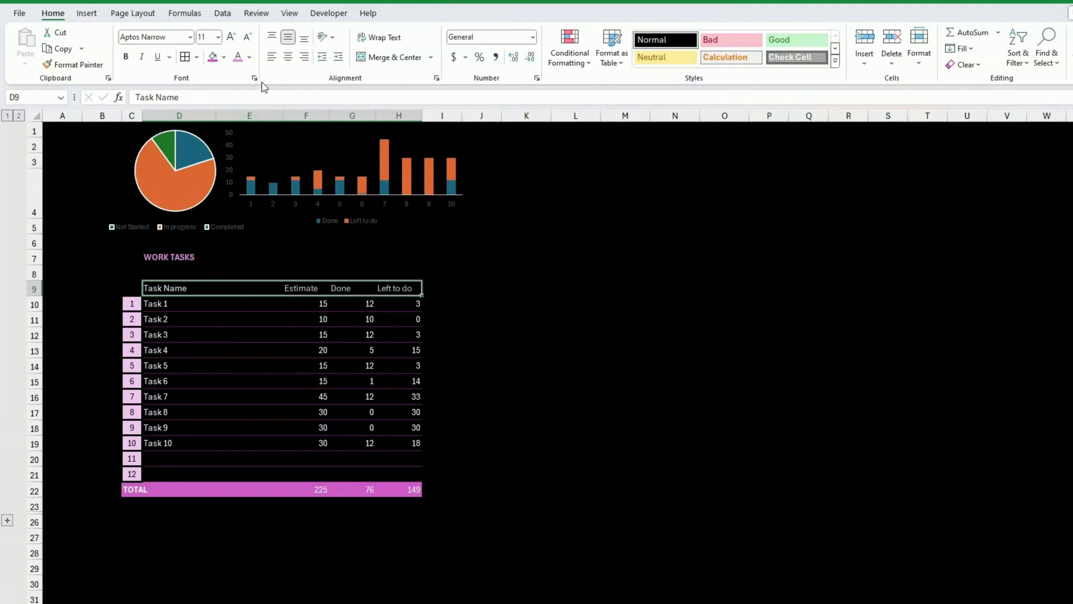
{"action": "left_click", "coordinate": [197, 57]}
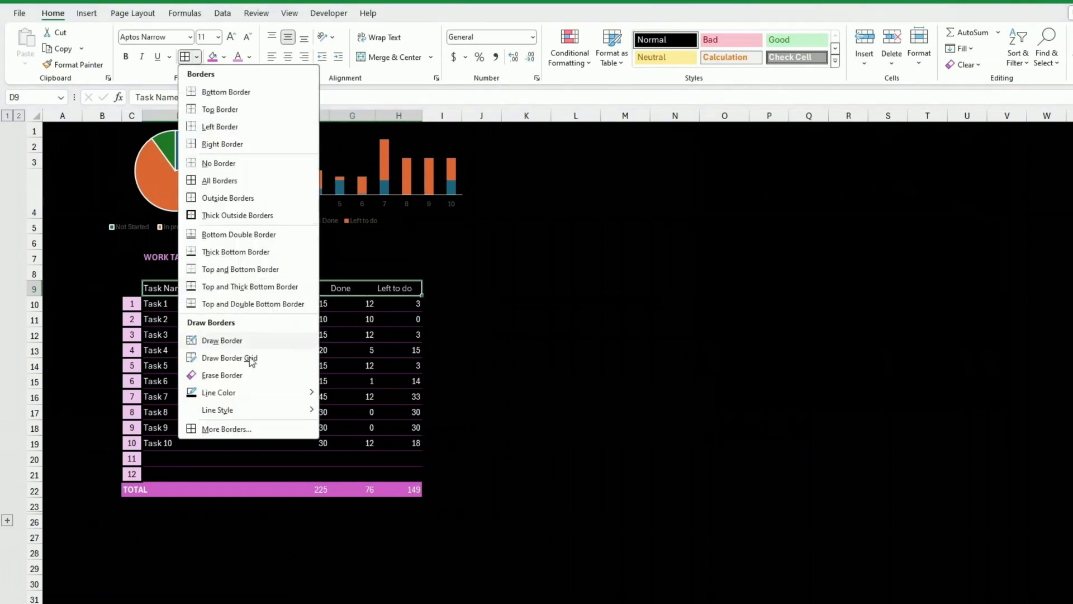
{"action": "left_click", "coordinate": [226, 428]}
{"action": "left_click", "coordinate": [755, 234]}
{"action": "left_click", "coordinate": [767, 274]}
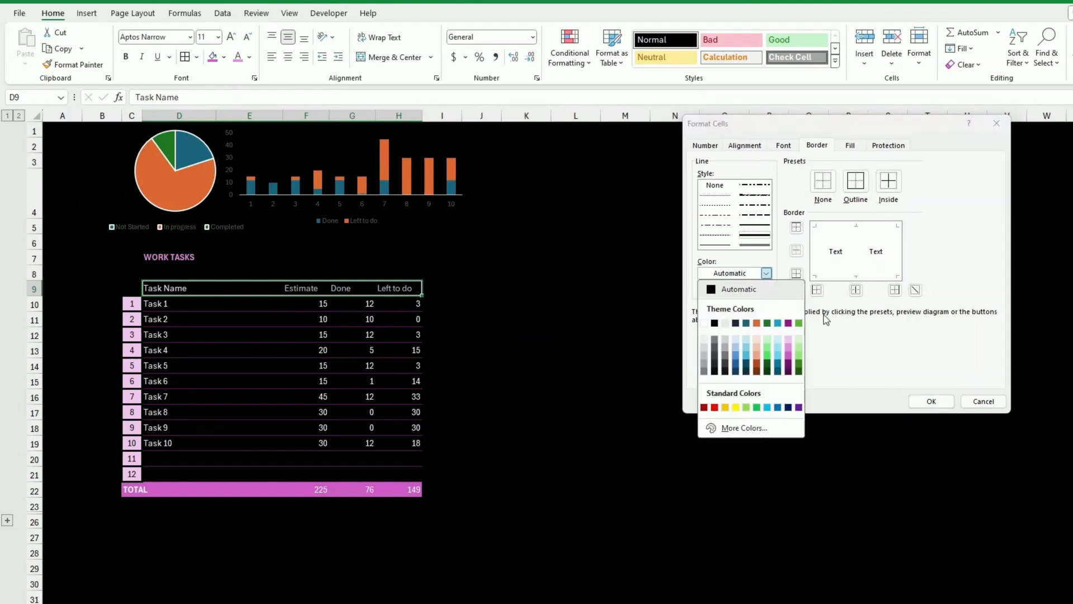
{"action": "left_click", "coordinate": [787, 355]}
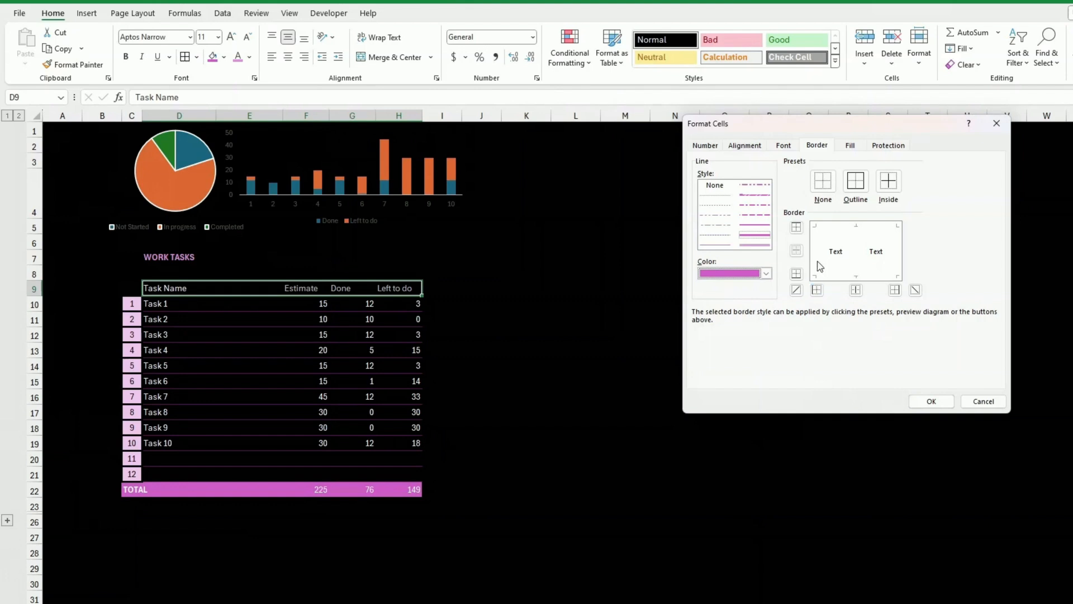
{"action": "left_click", "coordinate": [796, 273]}
{"action": "left_click", "coordinate": [932, 402]}
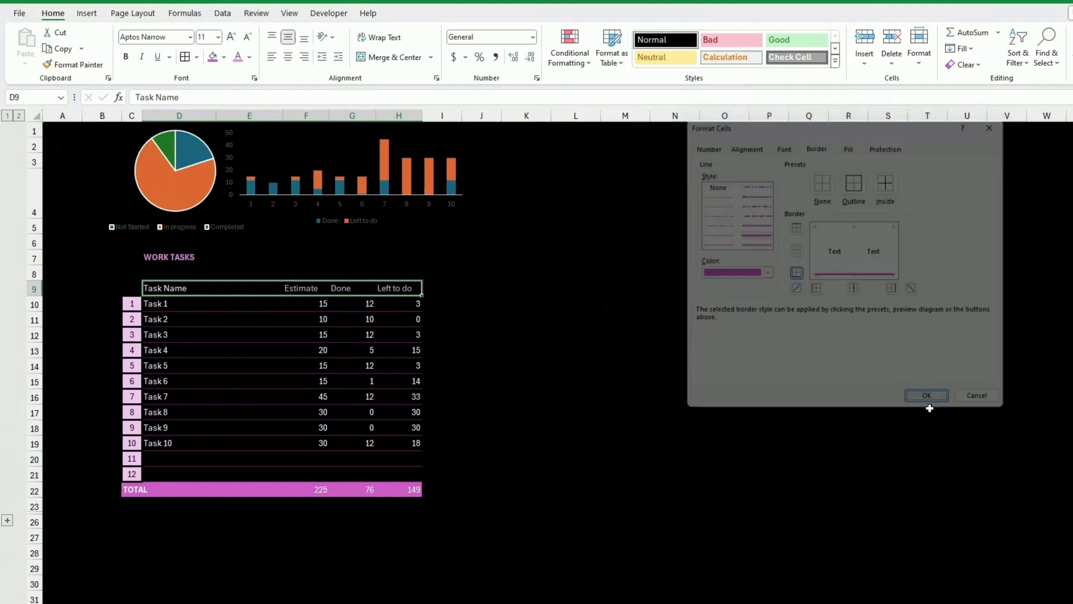
{"action": "left_click", "coordinate": [666, 445]}
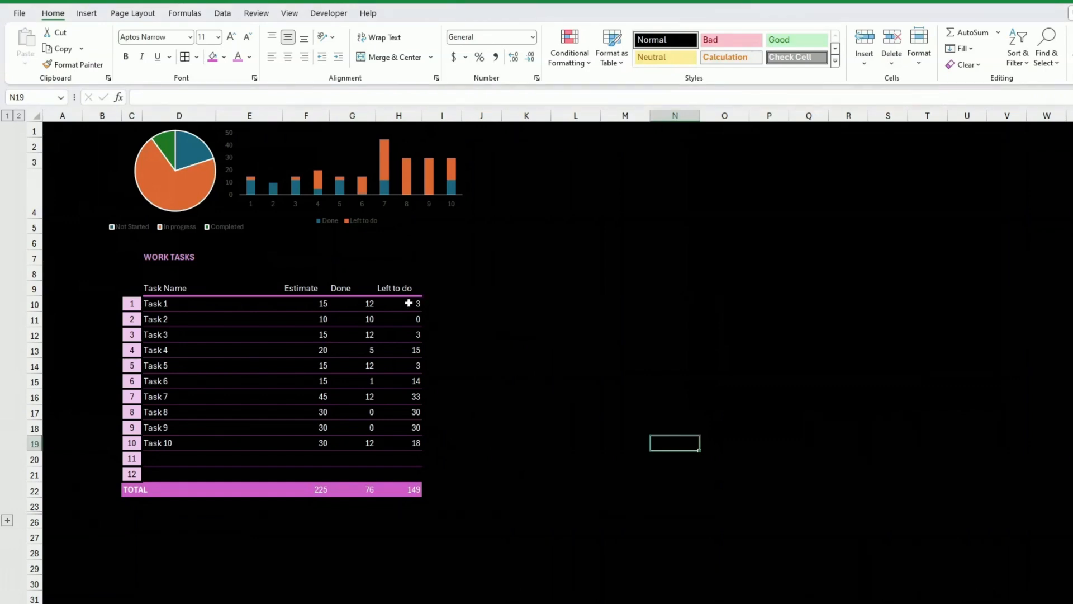
- Add a thin dark purple right border to the Left to do column, cells H10 to H21
{"action": "left_click_drag", "start_coordinate": [408, 303], "coordinate": [413, 469]}
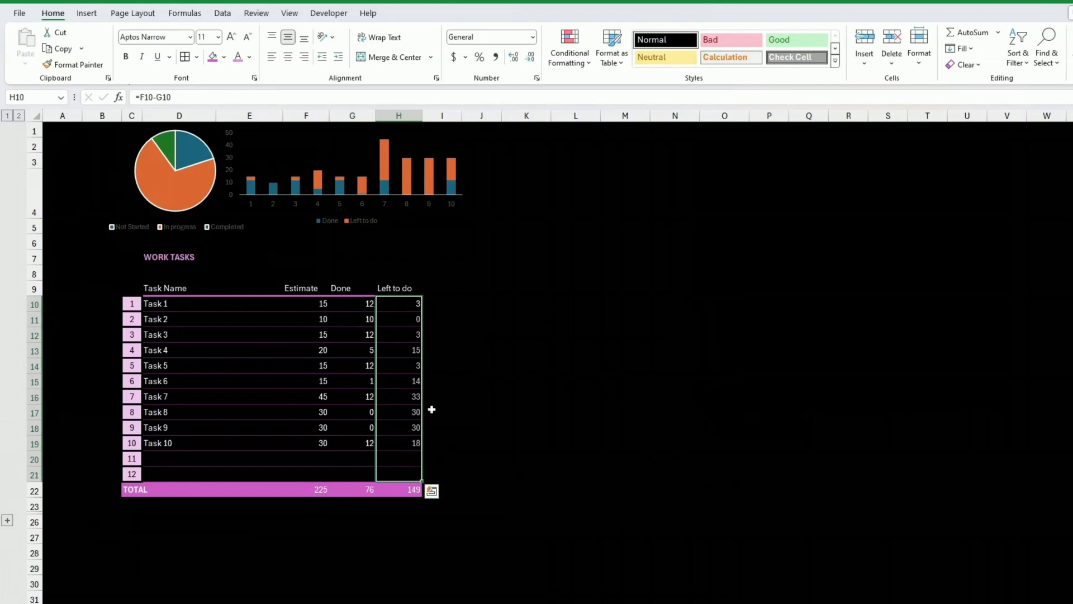
{"action": "left_click", "coordinate": [198, 57]}
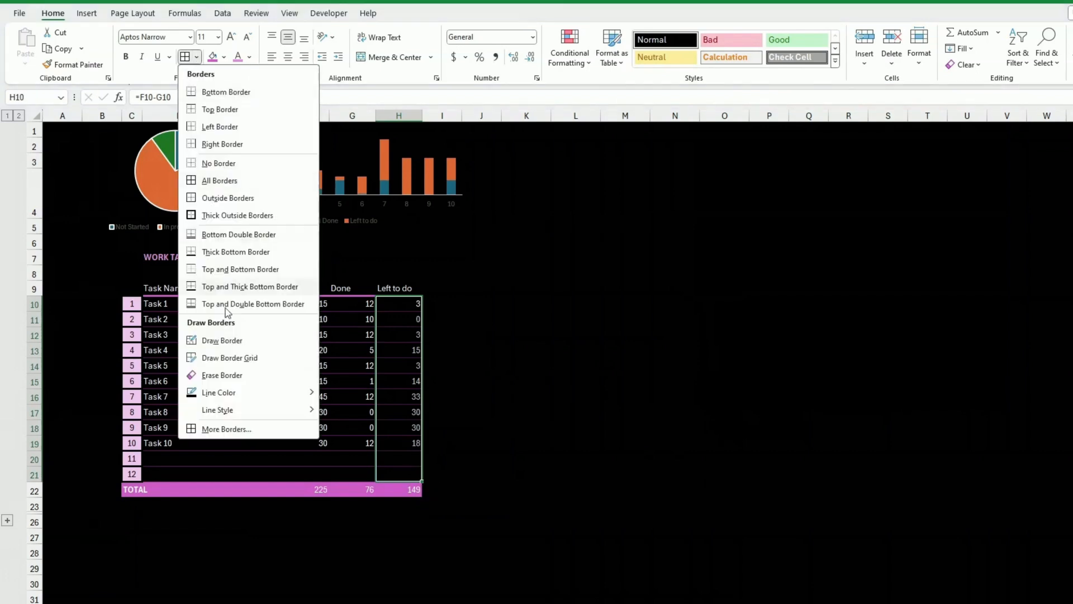
{"action": "left_click", "coordinate": [226, 428]}
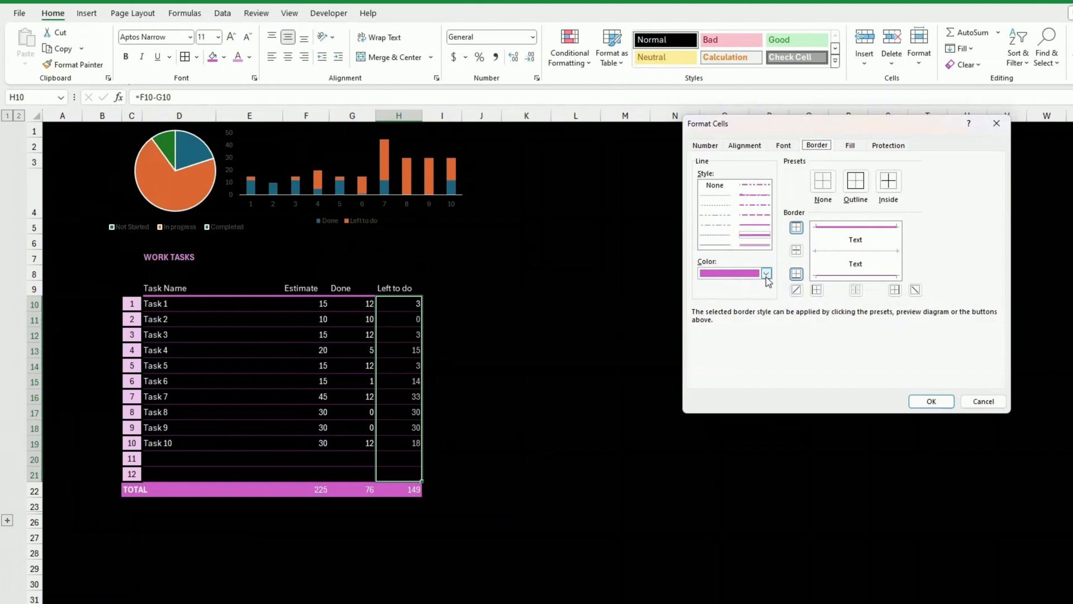
{"action": "left_click", "coordinate": [766, 273]}
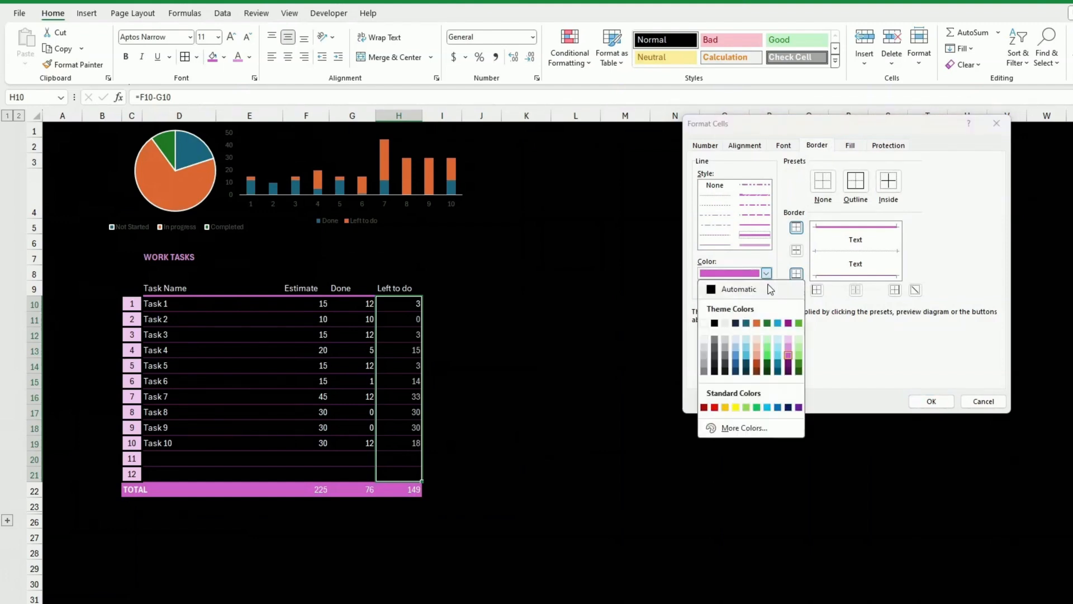
{"action": "left_click", "coordinate": [788, 366]}
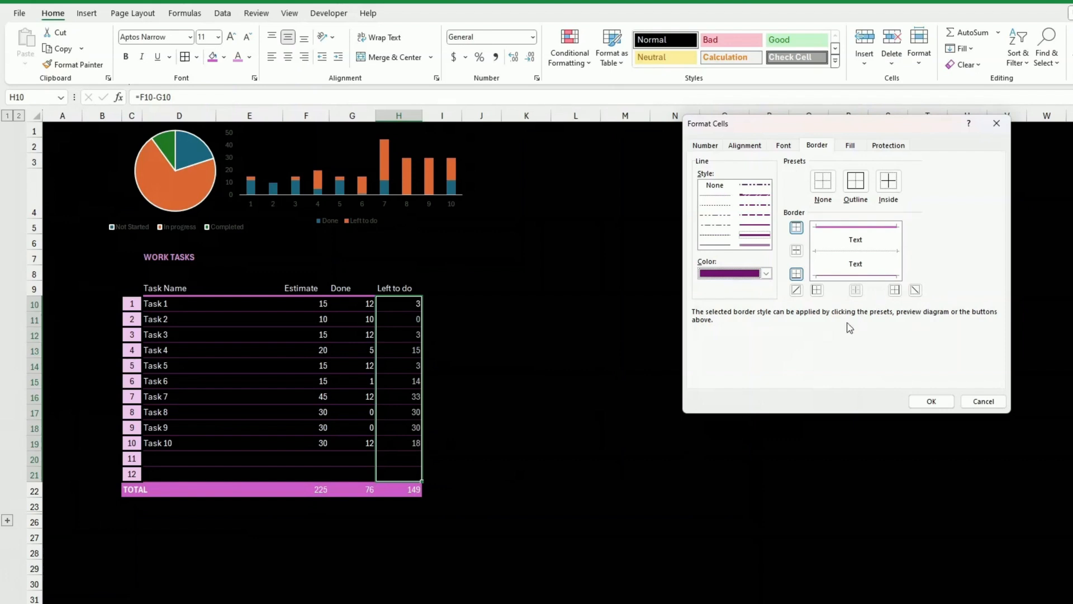
{"action": "left_click", "coordinate": [895, 290]}
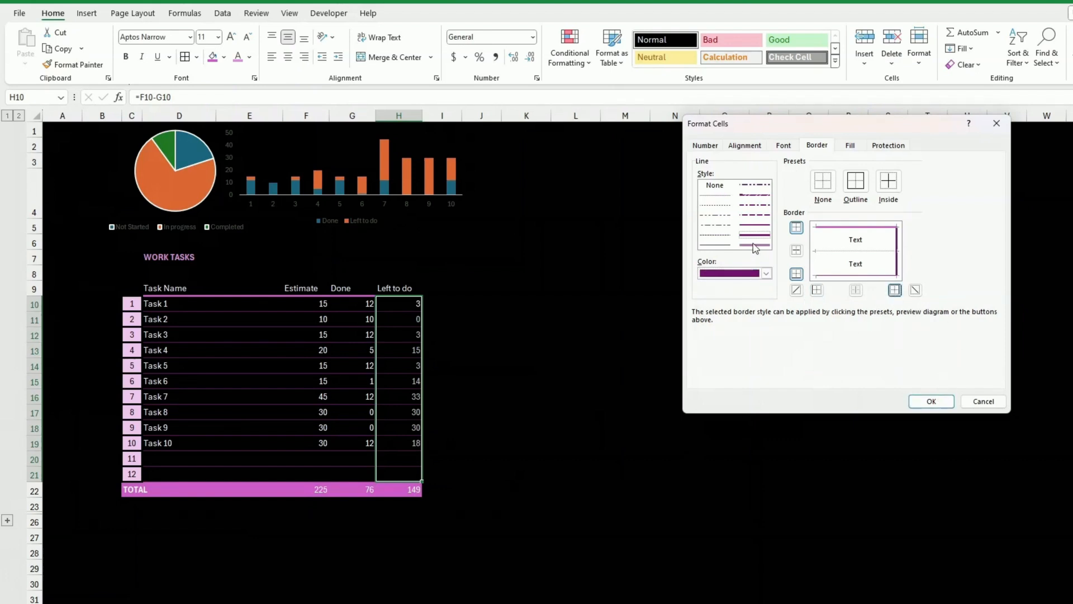
{"action": "left_click", "coordinate": [716, 245]}
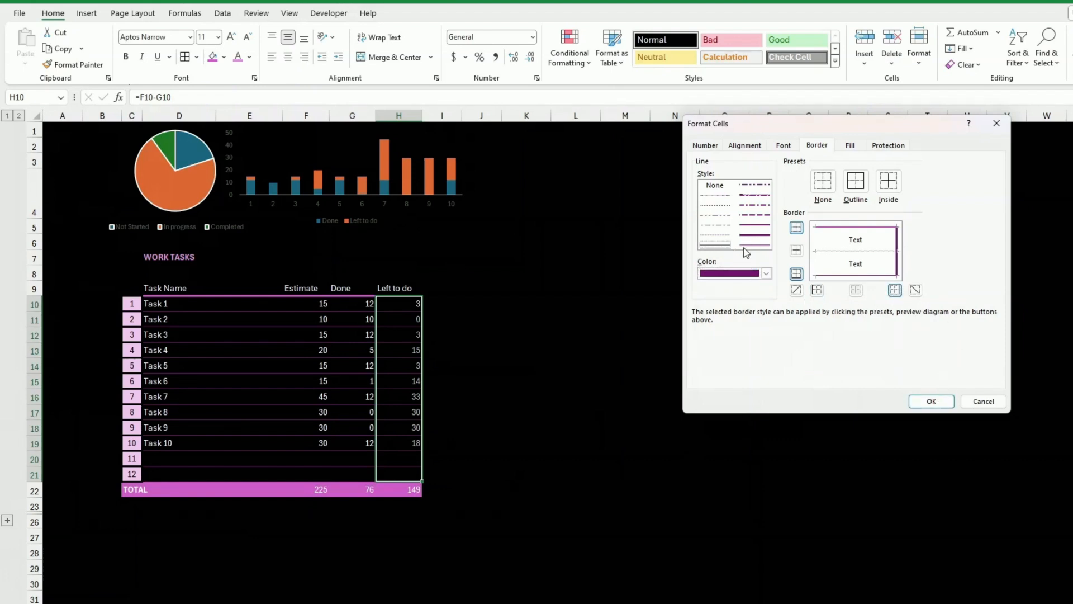
{"action": "left_click", "coordinate": [895, 291]}
{"action": "left_click", "coordinate": [930, 402]}
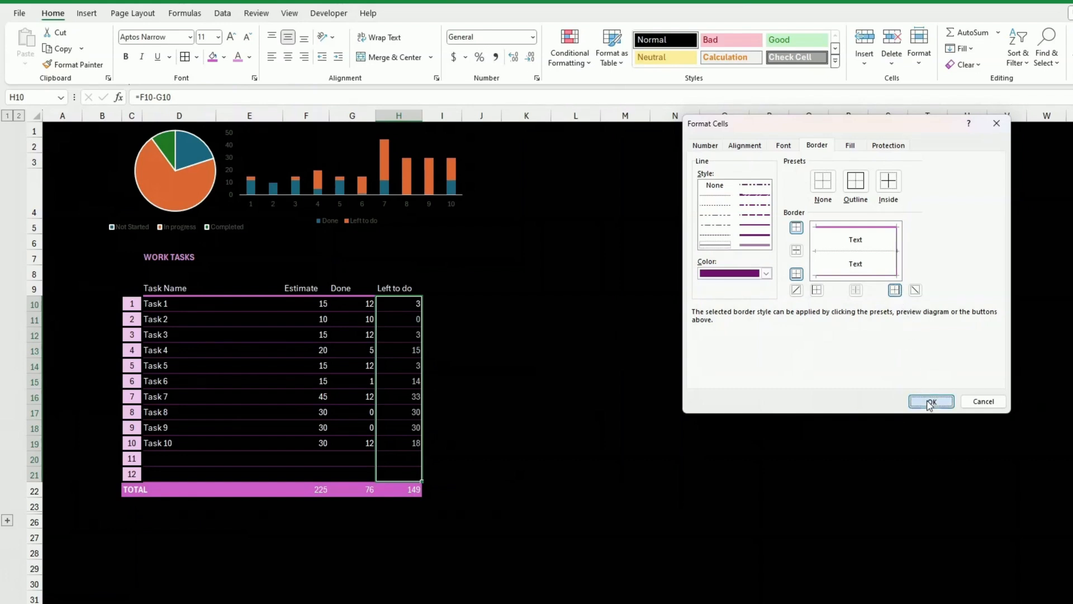
{"action": "left_click", "coordinate": [721, 429]}
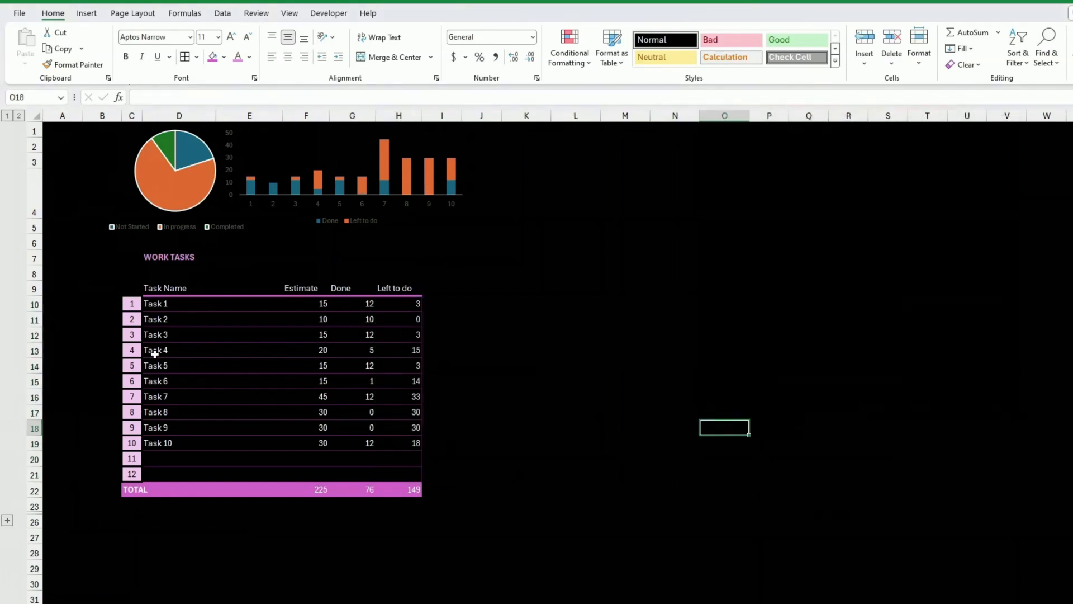
- Bold the totals in cells F22 to H22
{"action": "left_click", "coordinate": [531, 397]}
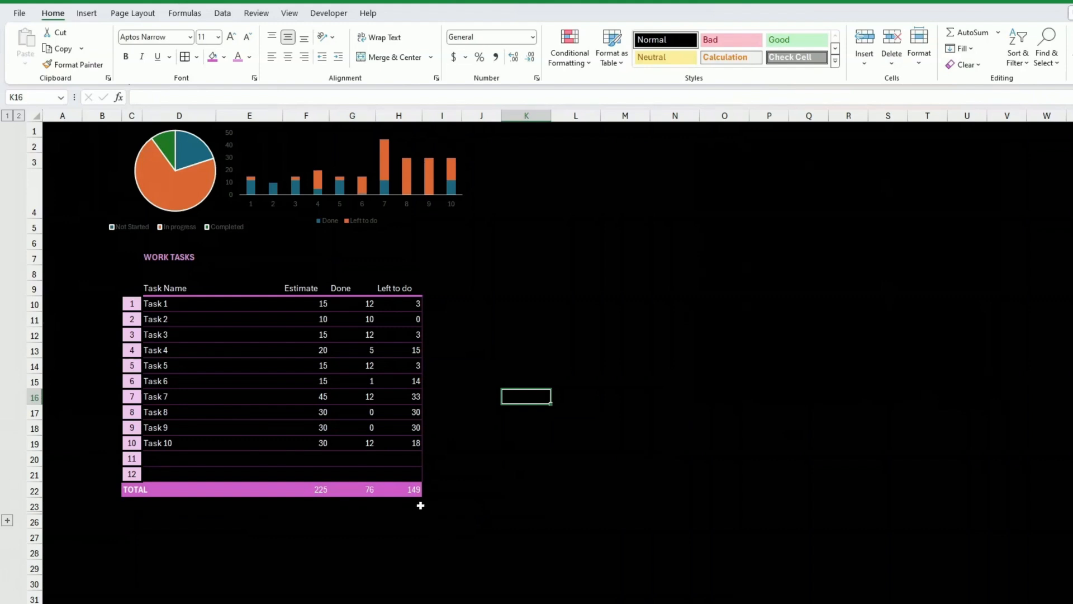
{"action": "left_click_drag", "start_coordinate": [417, 490], "coordinate": [304, 490]}
{"action": "left_click", "coordinate": [557, 489]}
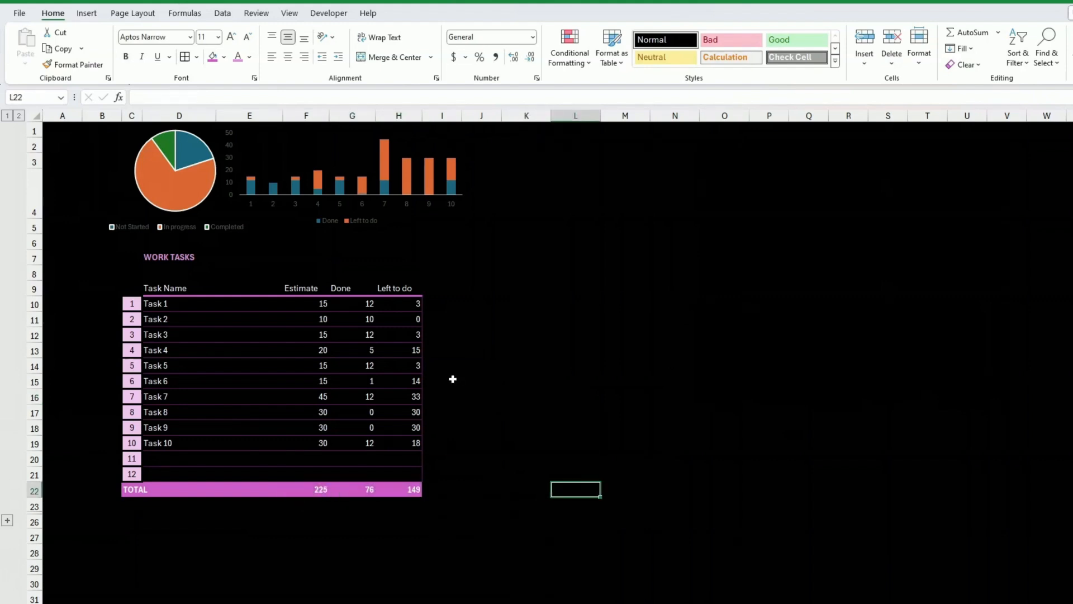
- Shift the column chart slightly down and try extending its data range through task 12, then restore the range to end at task 10
{"action": "left_click", "coordinate": [383, 221]}
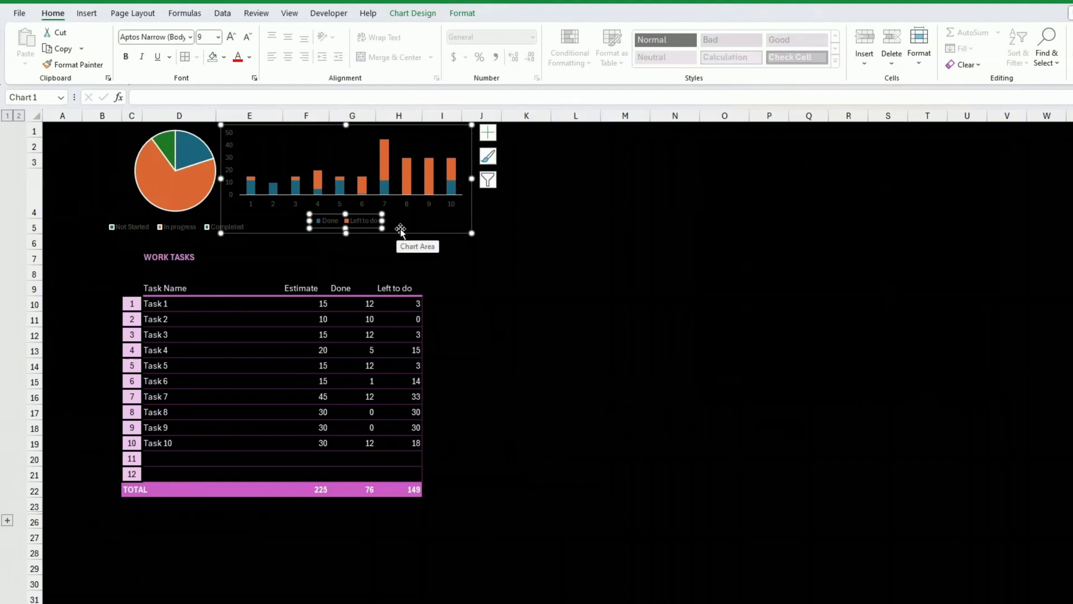
{"action": "left_click_drag", "start_coordinate": [403, 230], "coordinate": [407, 244]}
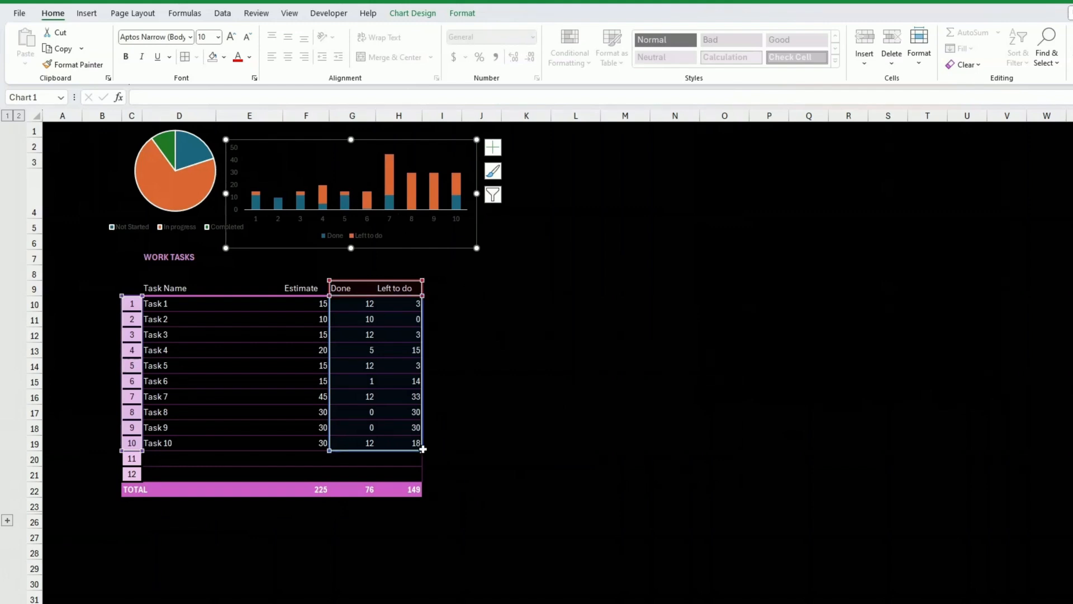
{"action": "left_click_drag", "start_coordinate": [423, 448], "coordinate": [417, 474]}
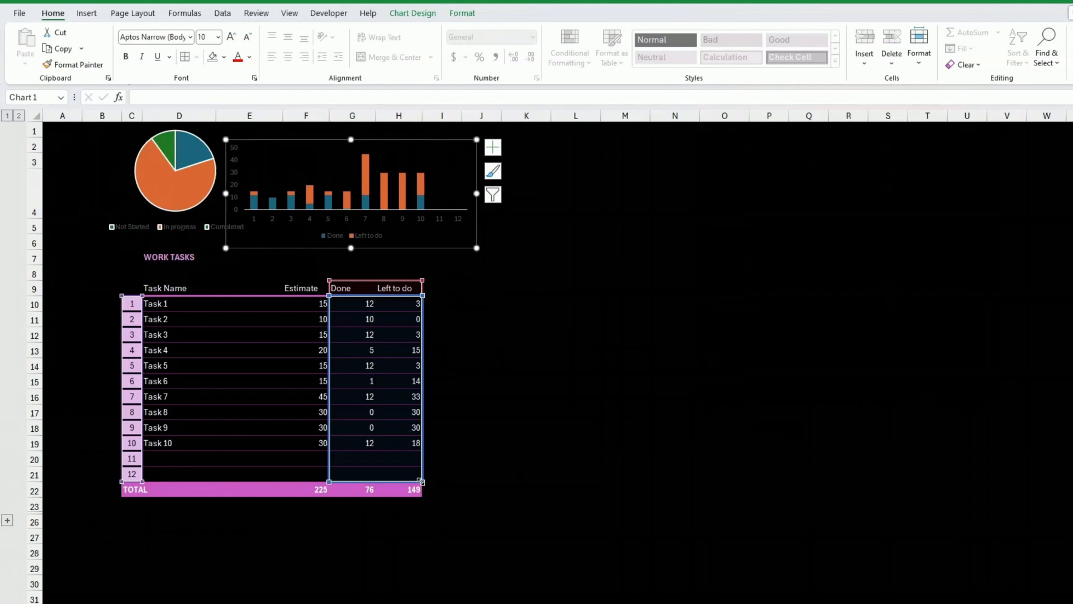
{"action": "left_click_drag", "start_coordinate": [420, 481], "coordinate": [422, 450]}
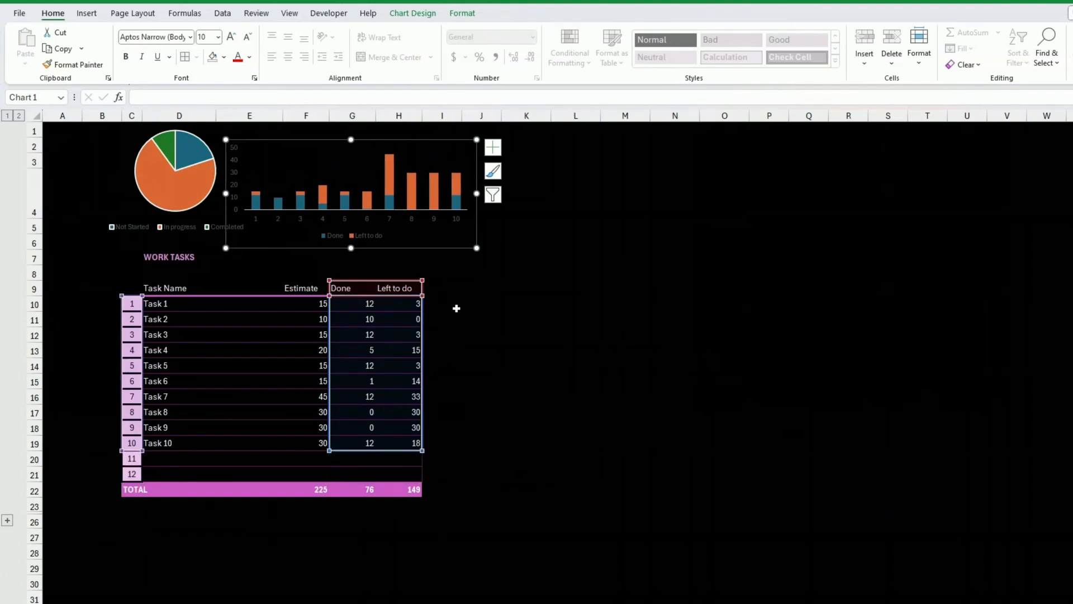
- Fill the Done series in the stacked column chart with dark purple
{"action": "left_click", "coordinate": [348, 201]}
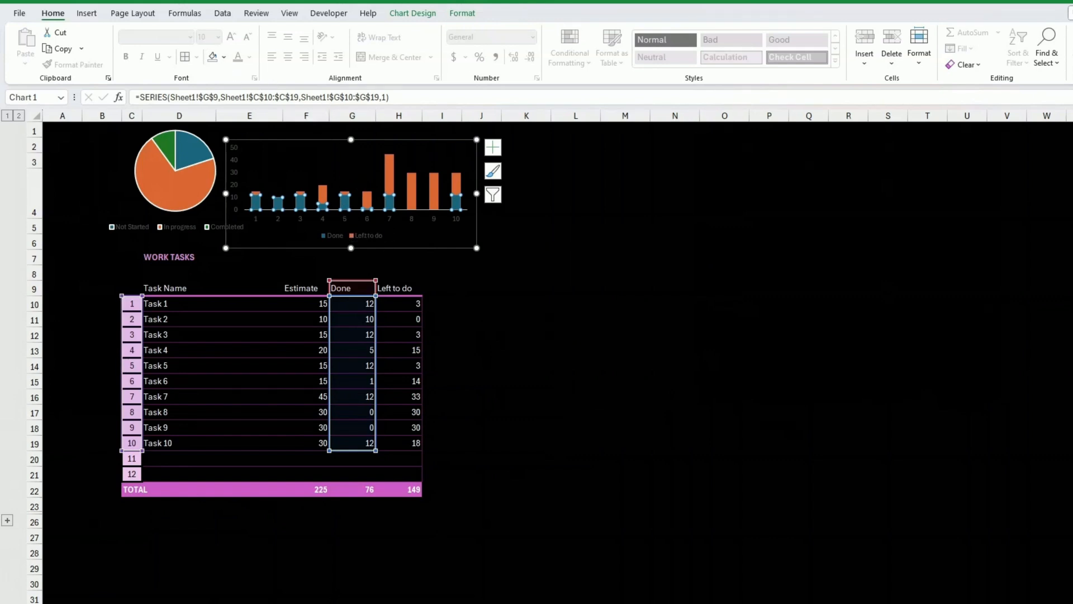
{"action": "key", "text": "Escape"}
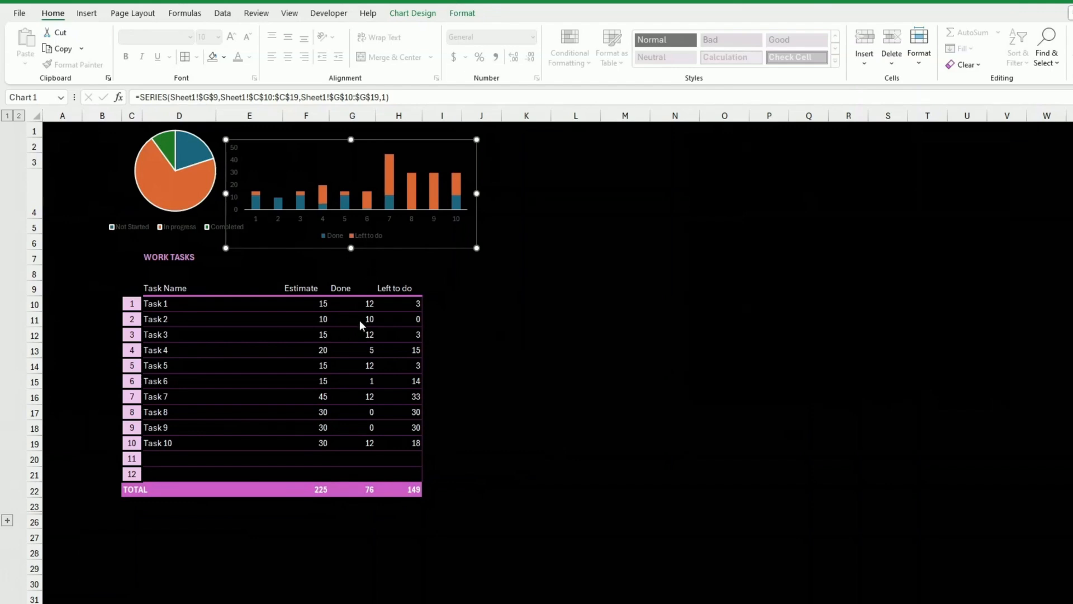
{"action": "left_click", "coordinate": [345, 202]}
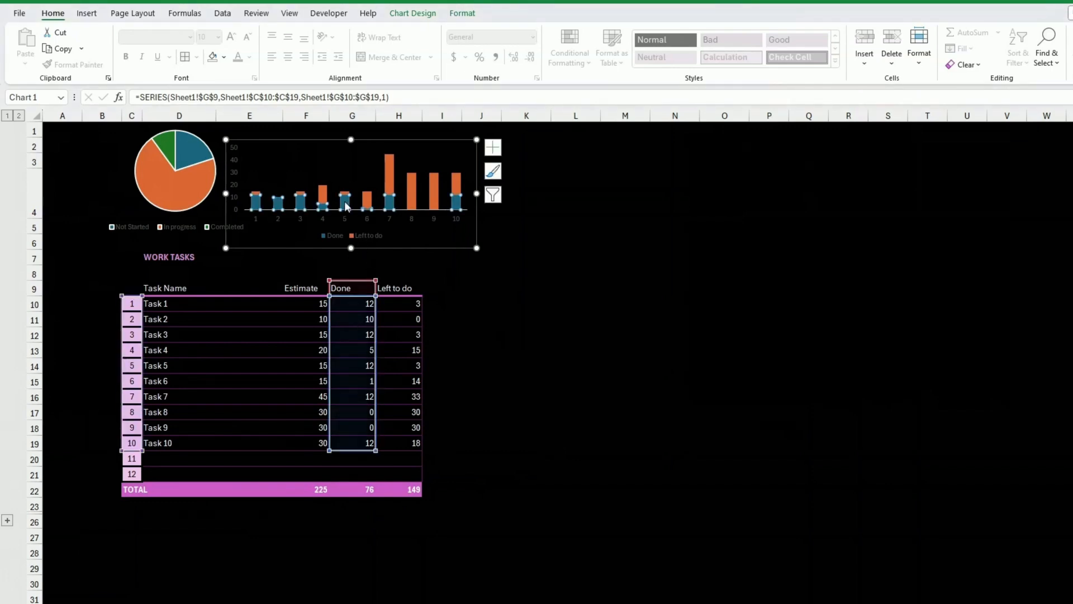
{"action": "left_click", "coordinate": [224, 56]}
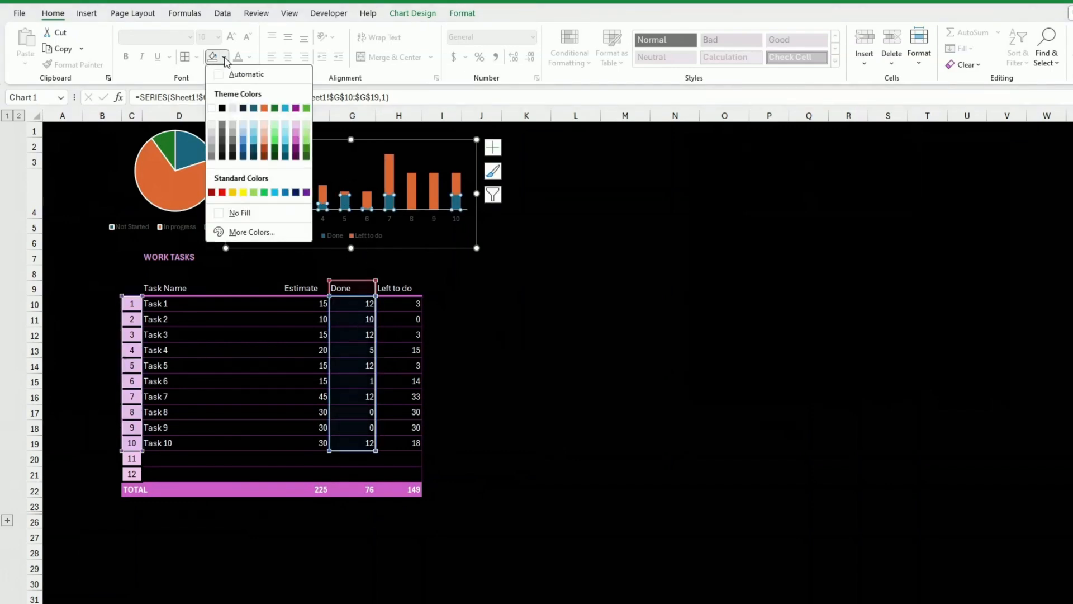
{"action": "left_click", "coordinate": [299, 149]}
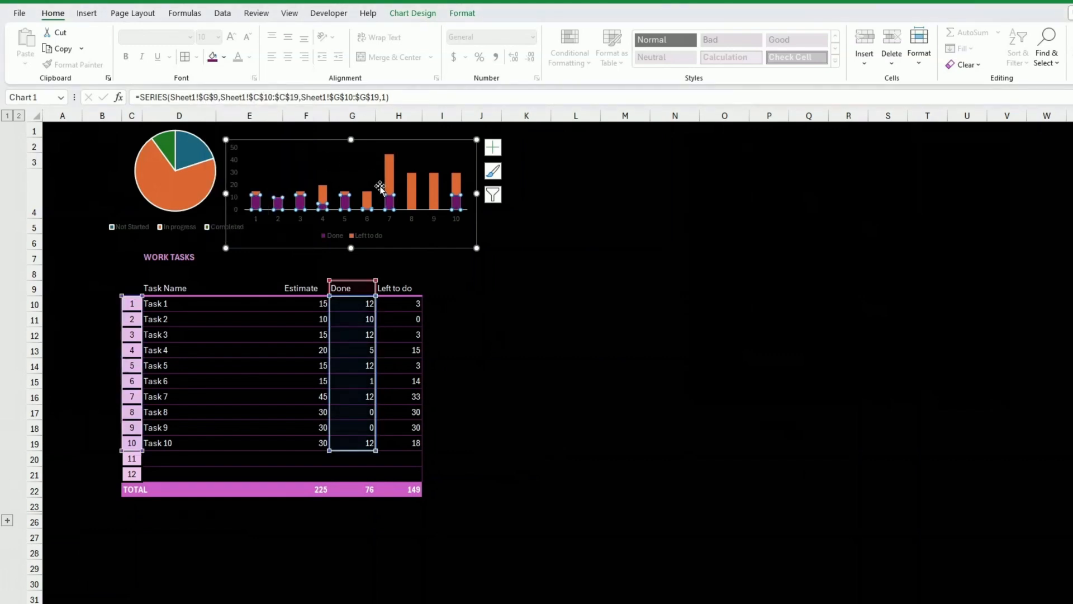
- Fill the Left to do series in the stacked column chart with light purple
{"action": "left_click", "coordinate": [390, 173]}
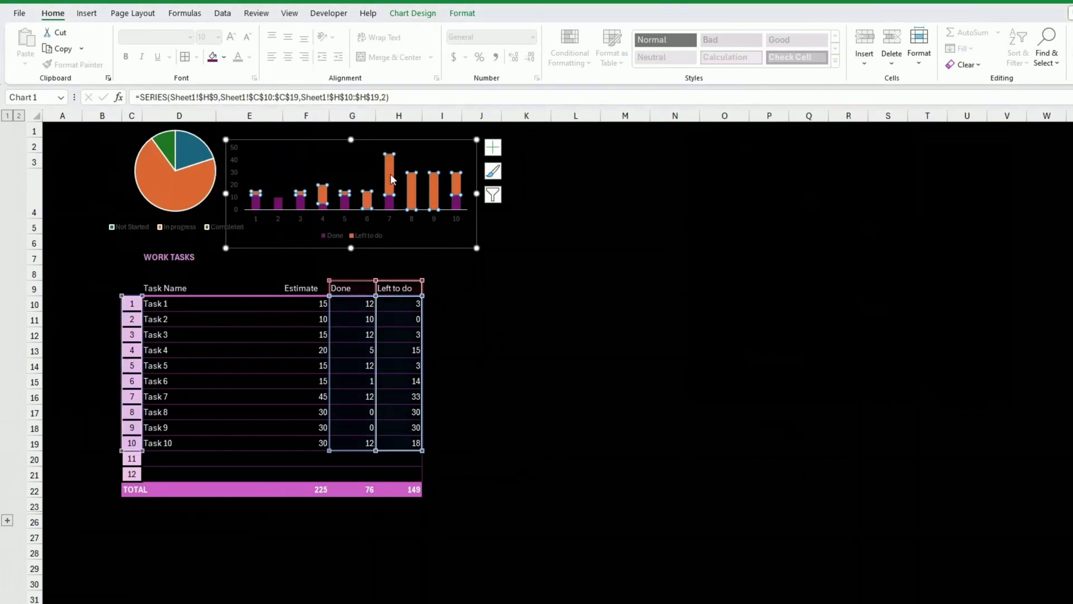
{"action": "left_click", "coordinate": [223, 56]}
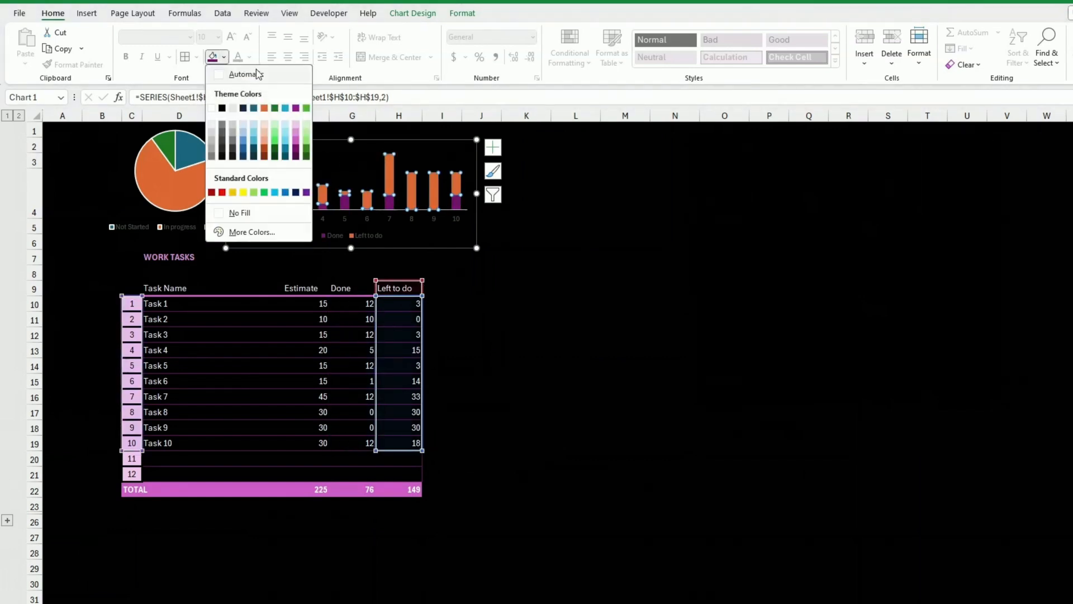
{"action": "left_click", "coordinate": [297, 128]}
{"action": "left_click", "coordinate": [491, 319]}
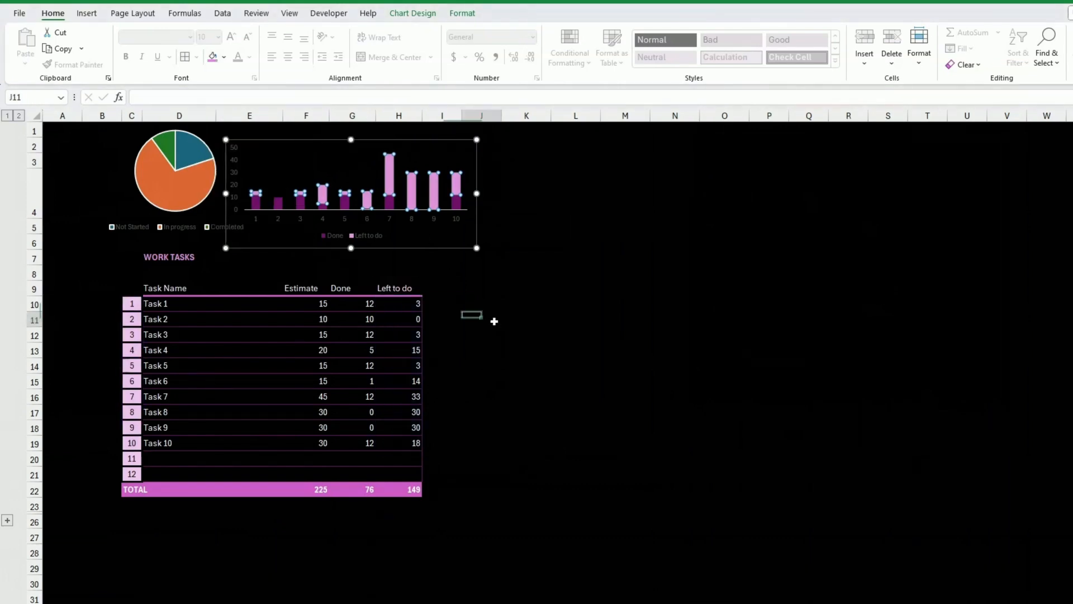
- Set the font color of the column chart's horizontal axis labels to white
{"action": "left_click", "coordinate": [414, 222]}
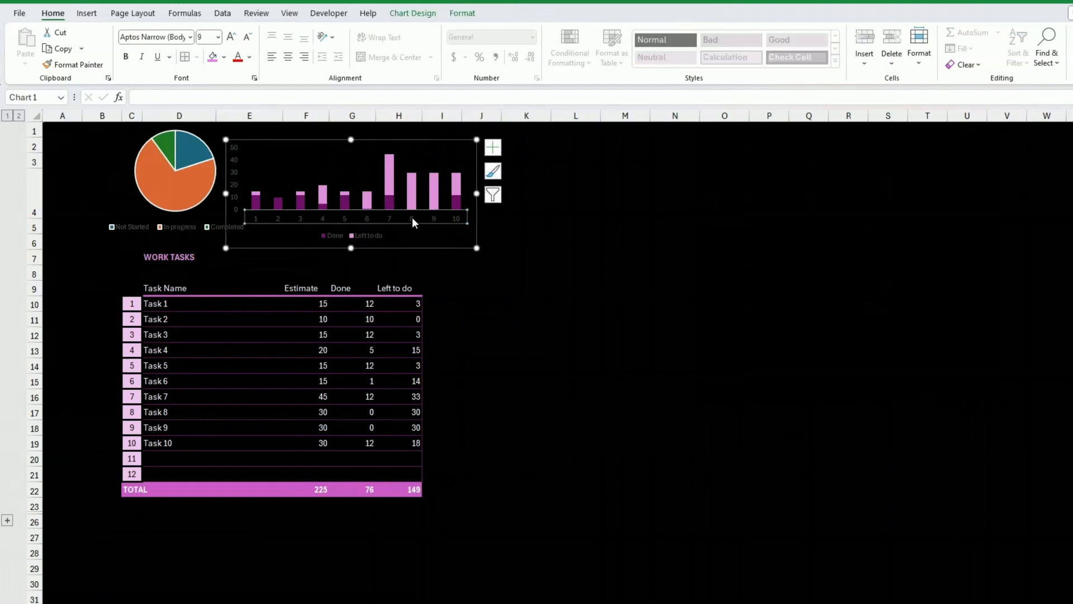
{"action": "left_click", "coordinate": [249, 56]}
{"action": "left_click", "coordinate": [238, 107]}
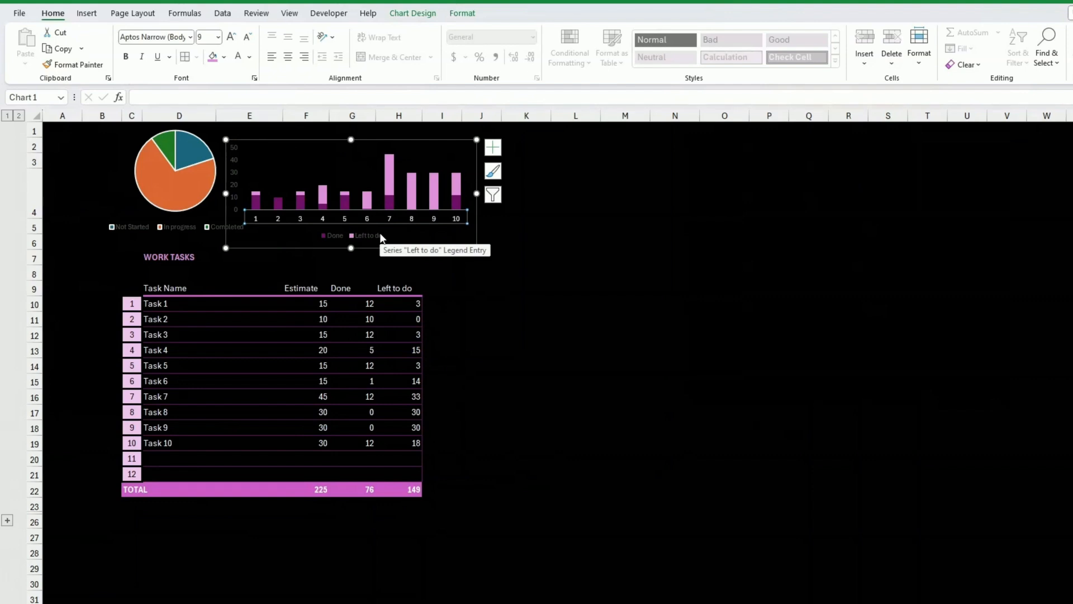
{"action": "left_click", "coordinate": [199, 319]}
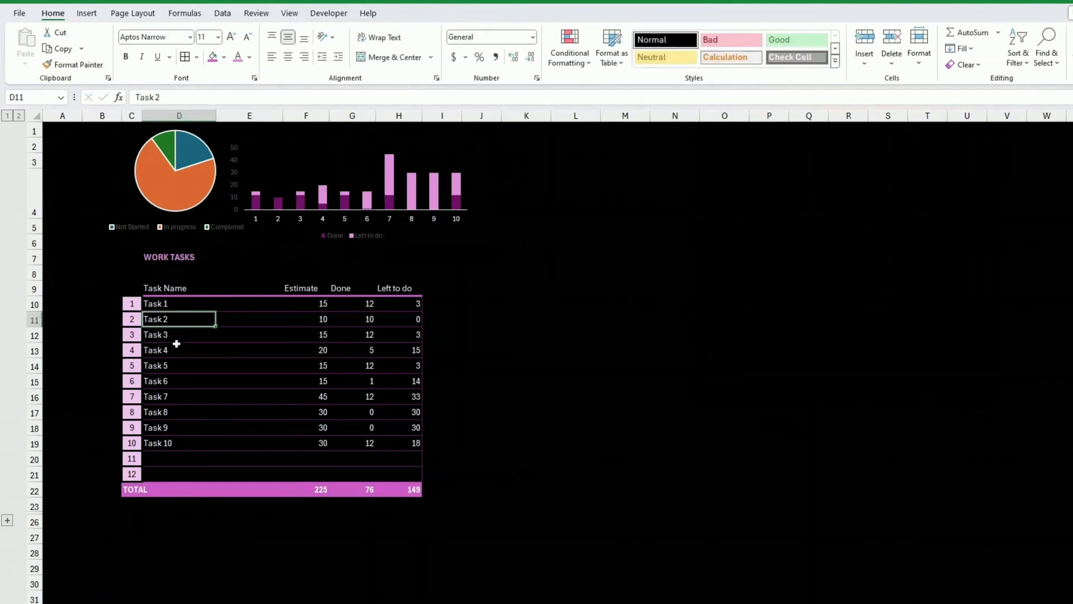
{"action": "left_click", "coordinate": [177, 344]}
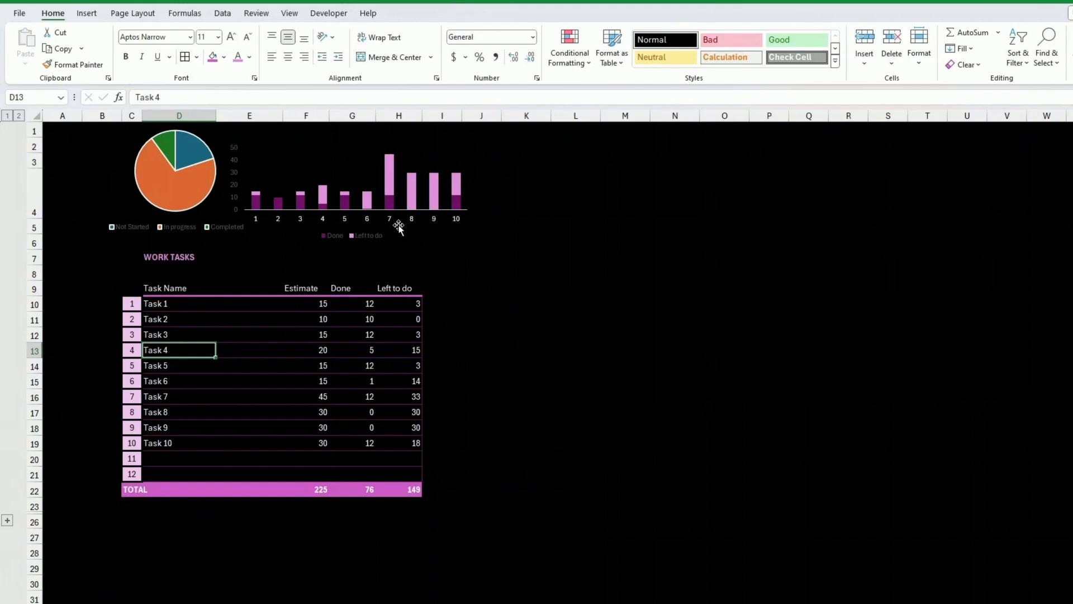
- Move the column chart to the right, clear of the pie chart, and make its vertical axis labels white
{"action": "left_click", "coordinate": [237, 171]}
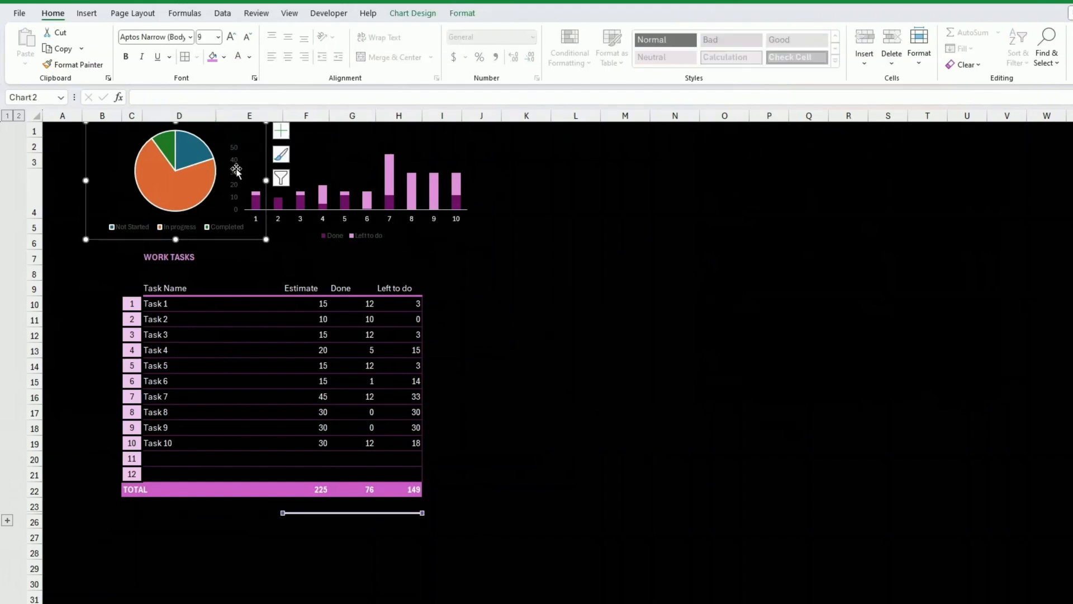
{"action": "left_click", "coordinate": [306, 216]}
{"action": "left_click_drag", "start_coordinate": [313, 250], "coordinate": [400, 255]}
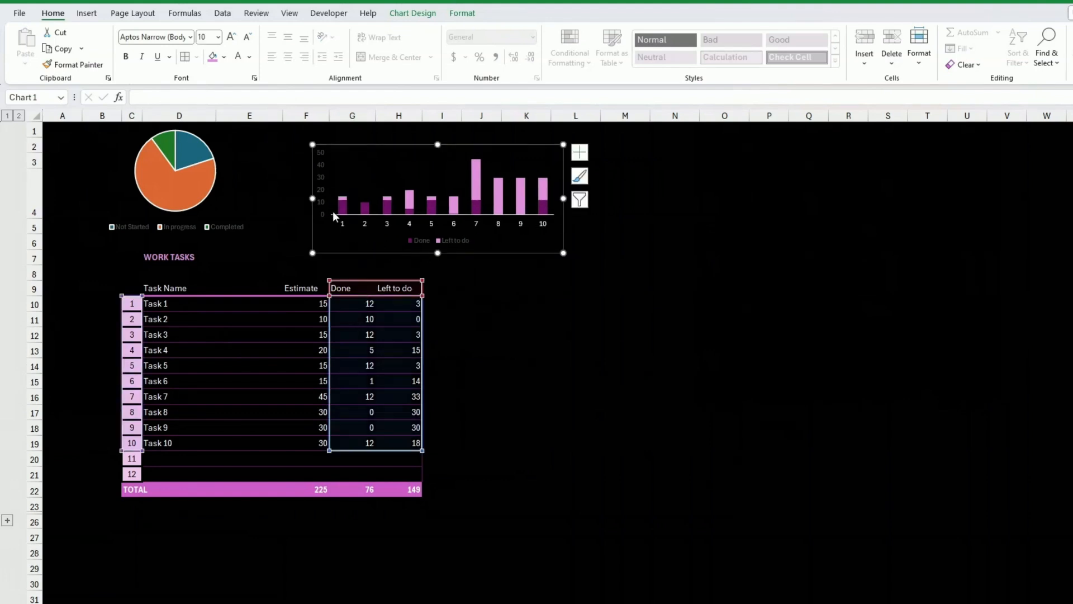
{"action": "left_click", "coordinate": [322, 175]}
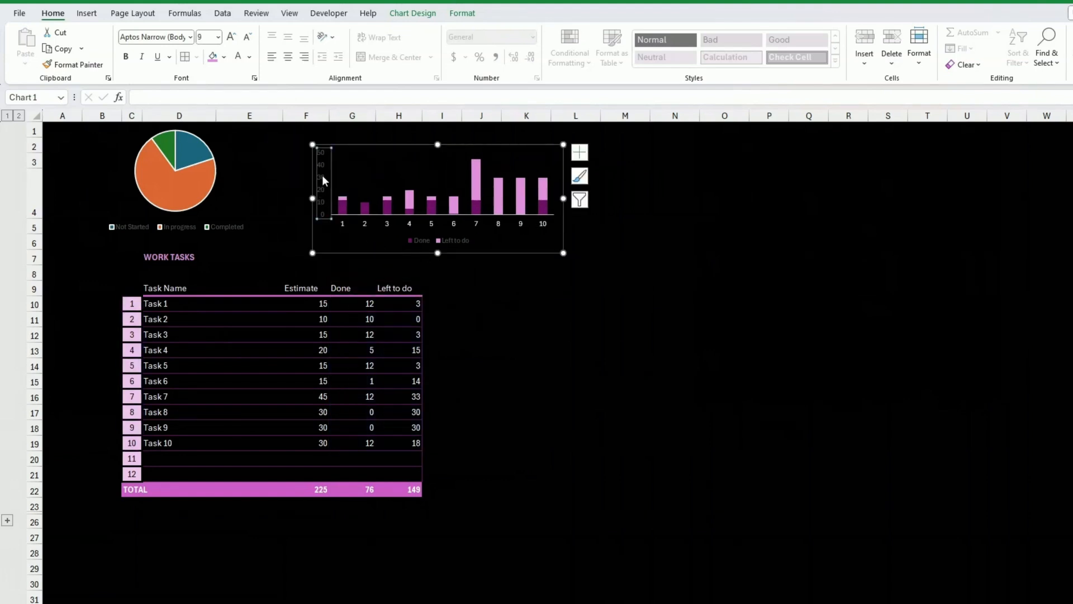
{"action": "left_click", "coordinate": [238, 56]}
{"action": "left_click_drag", "start_coordinate": [479, 252], "coordinate": [443, 246]}
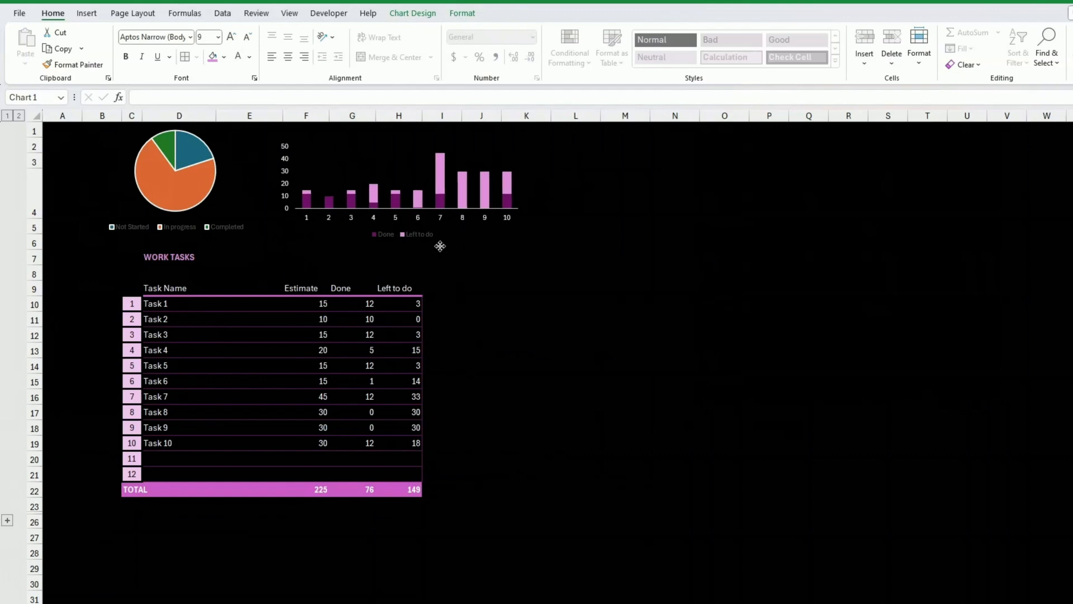
{"action": "left_click", "coordinate": [483, 269]}
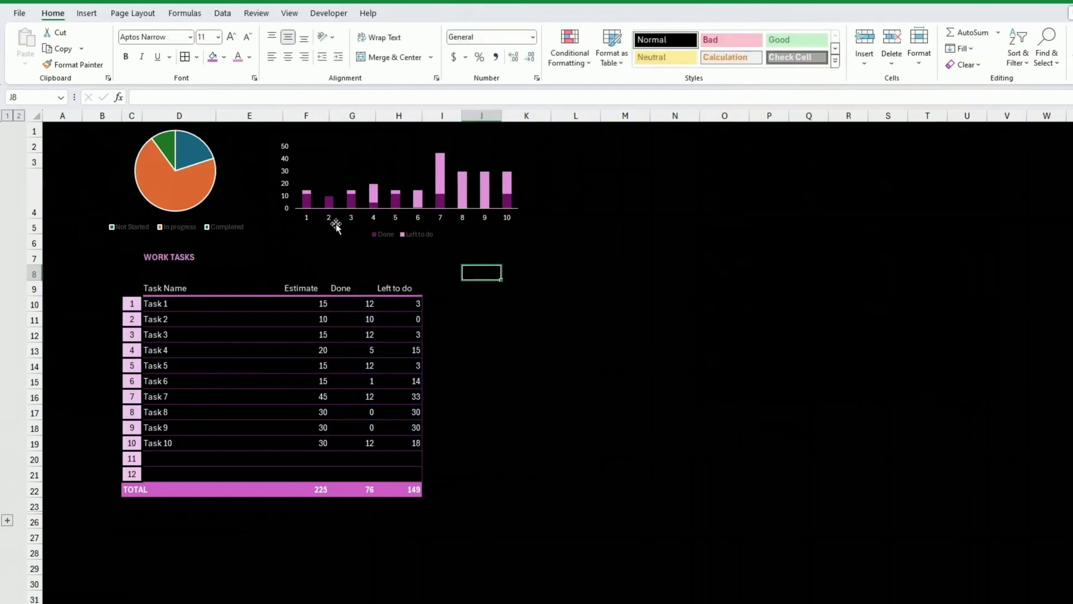
- Set the font color of the column chart's legend to white
{"action": "left_click", "coordinate": [422, 233]}
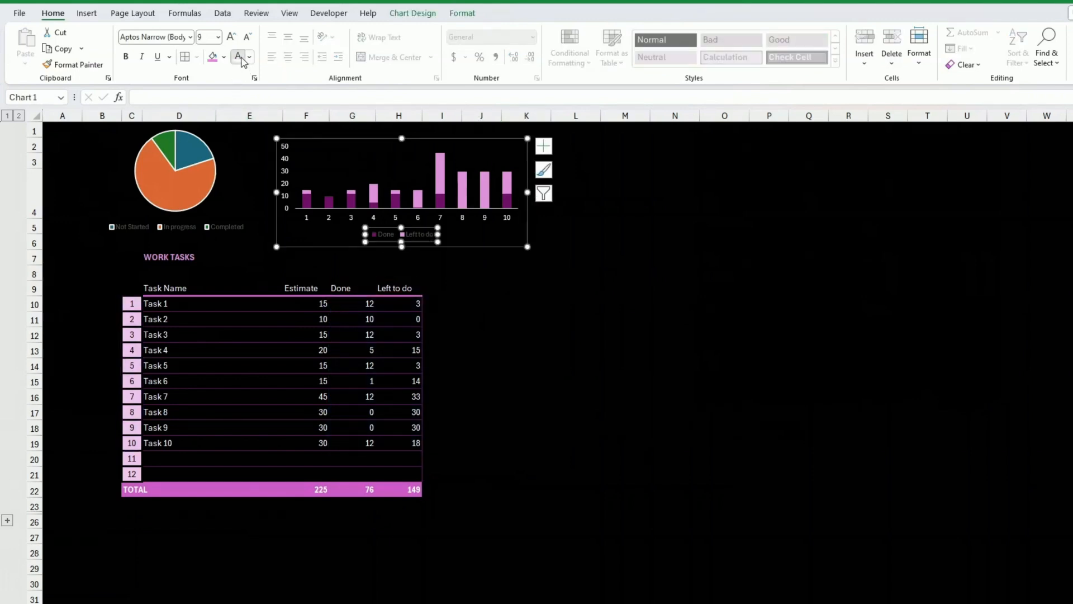
{"action": "left_click", "coordinate": [241, 58]}
{"action": "left_click", "coordinate": [494, 303]}
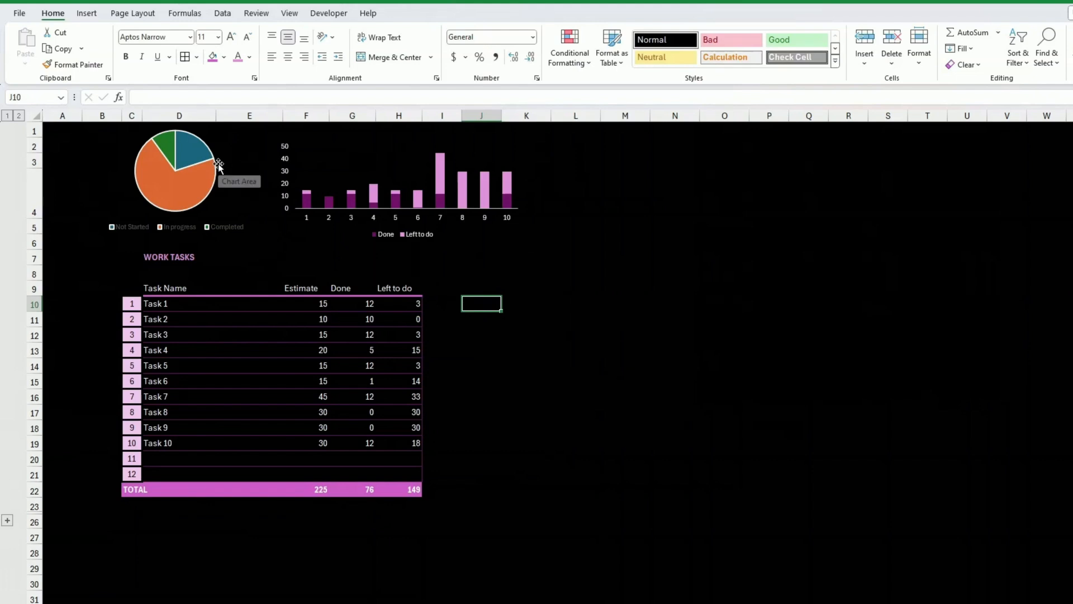
{"action": "mouse_move", "coordinate": [173, 190]}
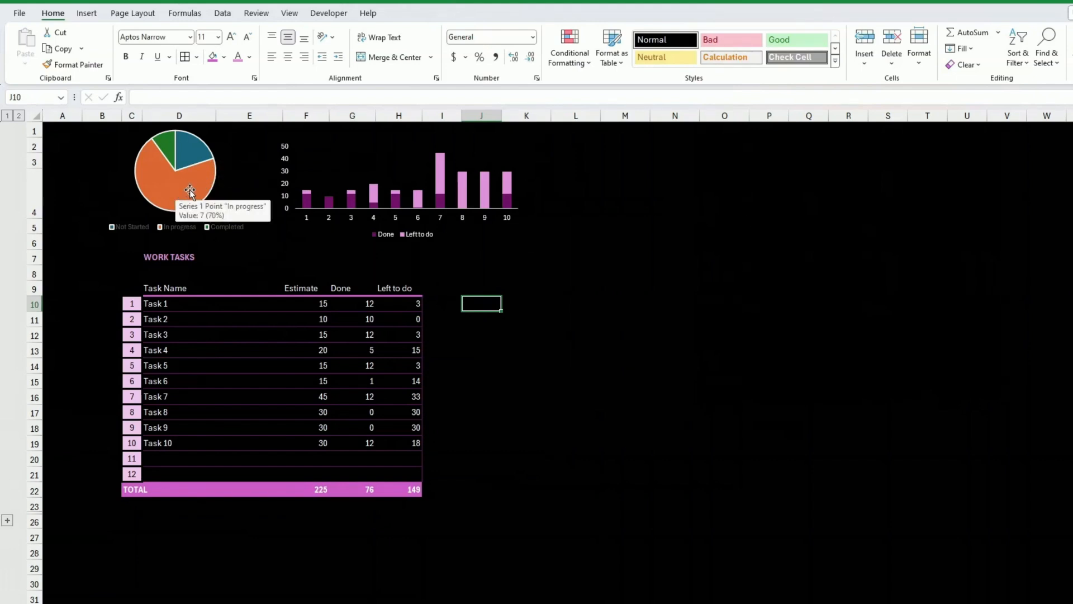
- Give all slices of the pie chart a solid purple border and make it thinner
{"action": "left_click", "coordinate": [191, 190]}
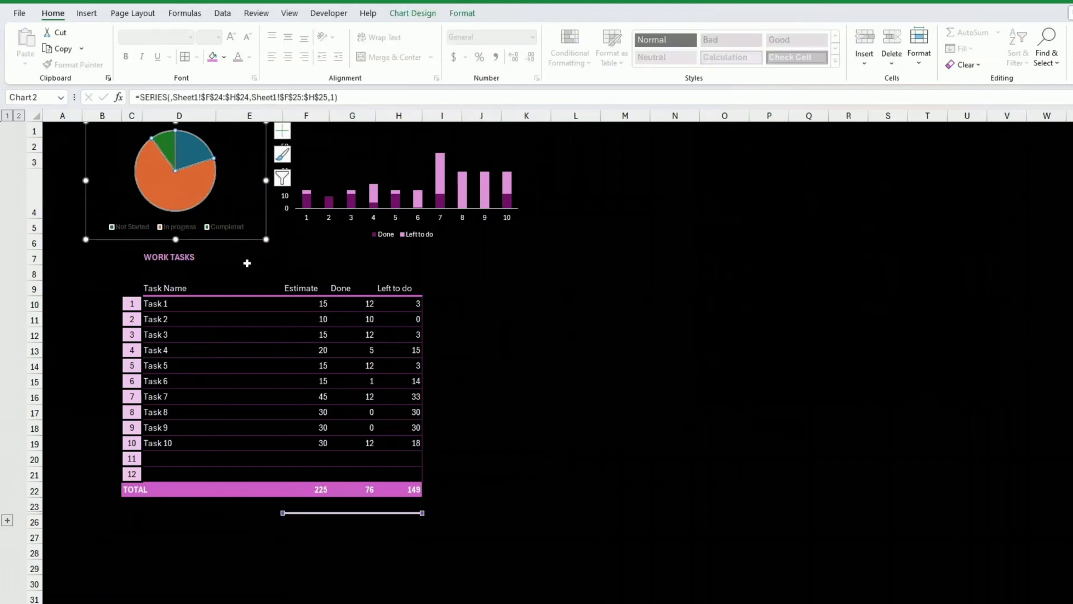
{"action": "left_click", "coordinate": [251, 254]}
{"action": "mouse_move", "coordinate": [174, 193]}
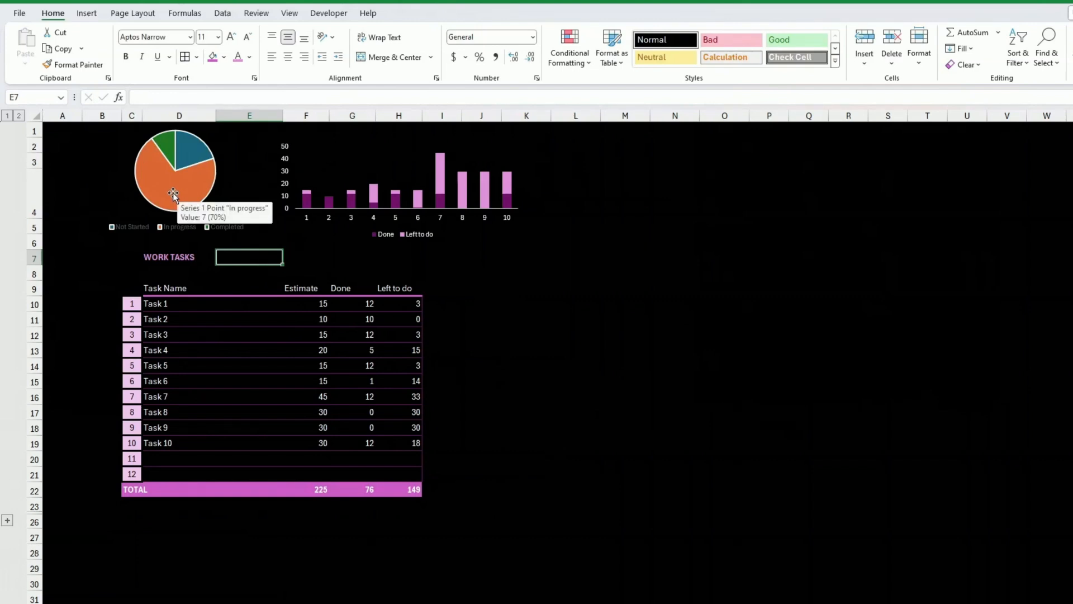
{"action": "left_click", "coordinate": [174, 193]}
{"action": "right_click", "coordinate": [173, 193]}
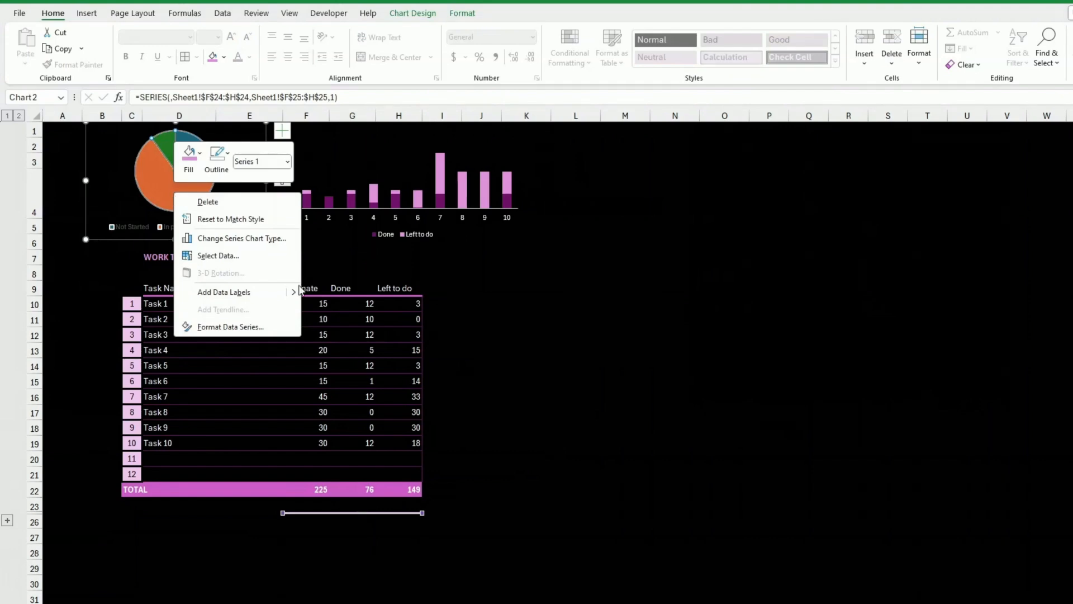
{"action": "left_click", "coordinate": [260, 326]}
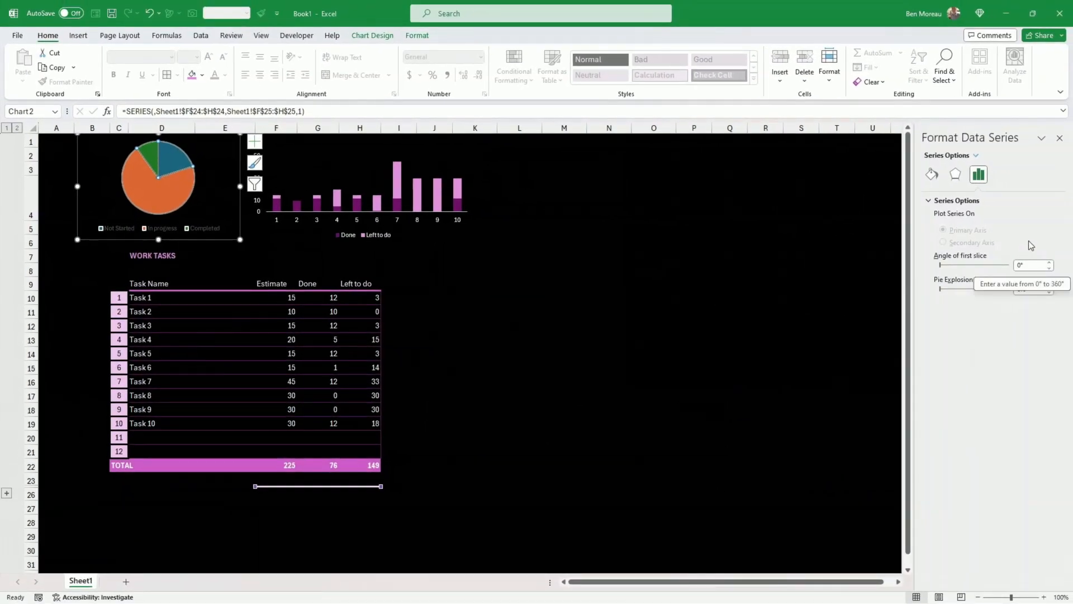
{"action": "left_click", "coordinate": [932, 175]}
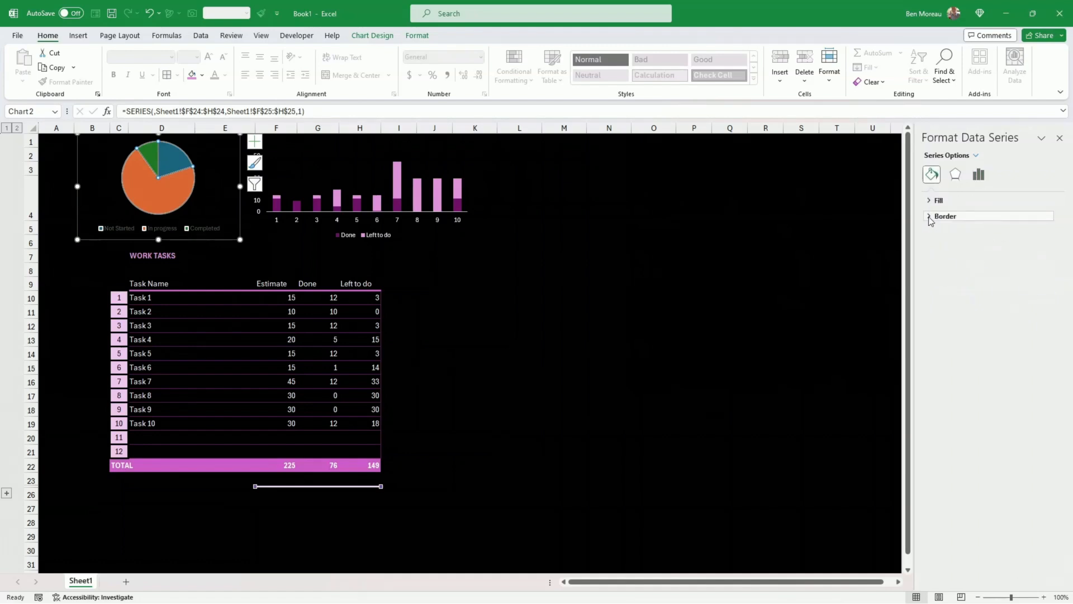
{"action": "left_click", "coordinate": [929, 217]}
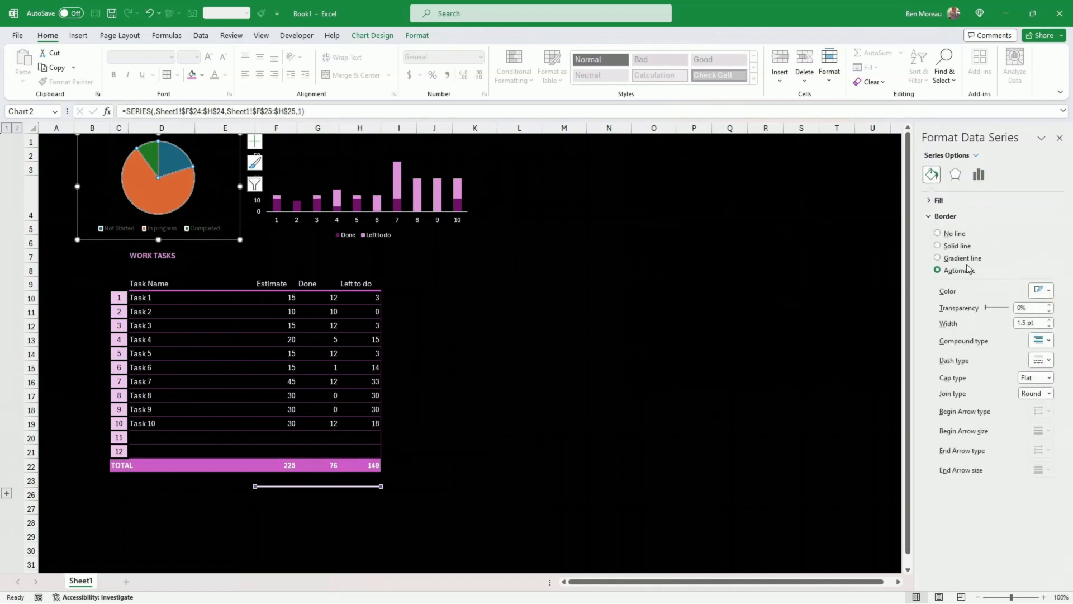
{"action": "left_click", "coordinate": [1050, 290]}
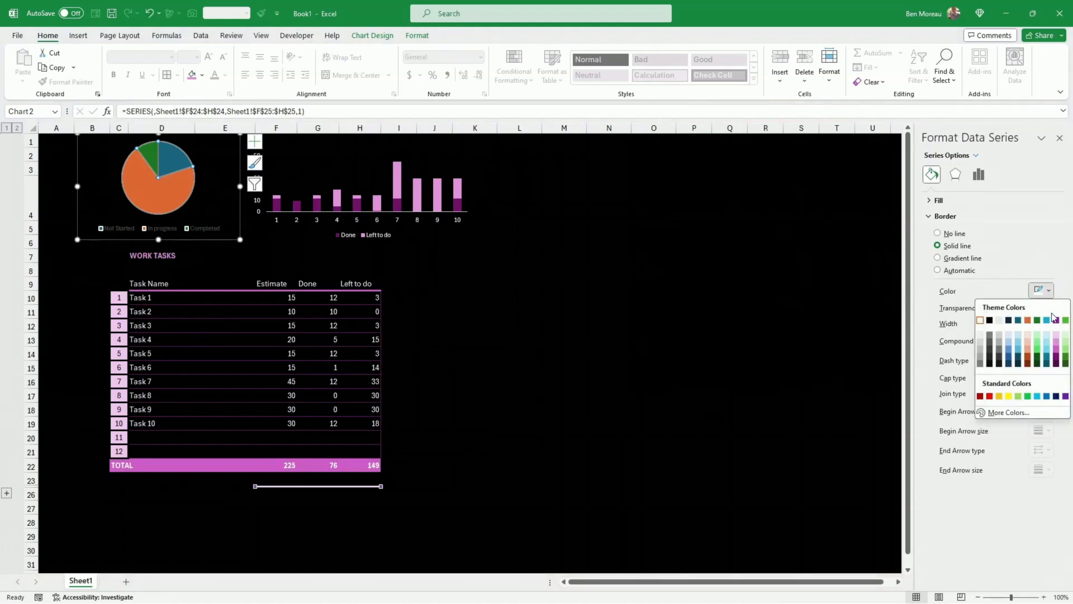
{"action": "left_click", "coordinate": [1056, 350]}
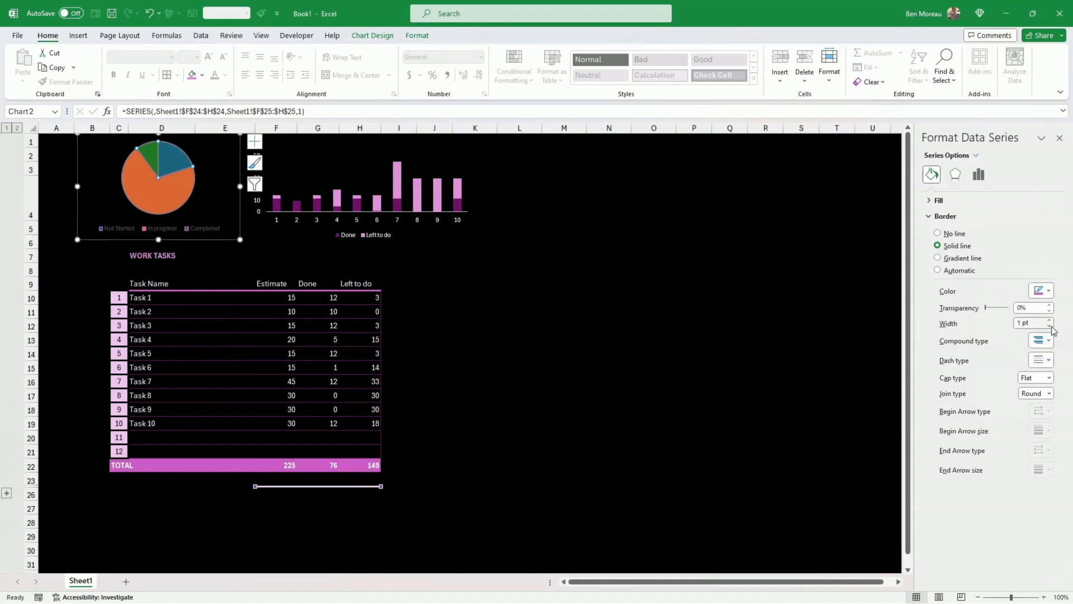
{"action": "left_click", "coordinate": [1050, 326]}
{"action": "left_click", "coordinate": [353, 324]}
{"action": "left_click", "coordinate": [564, 339]}
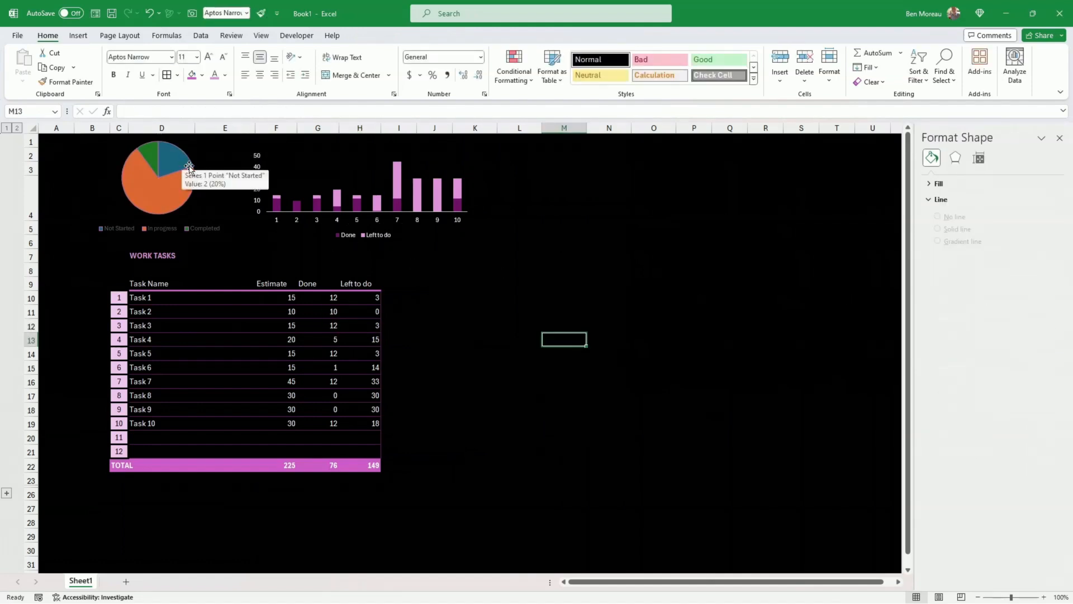
- Fill the pie chart's Not Started slice with the lightest purple theme shade
{"action": "double_click", "coordinate": [190, 168]}
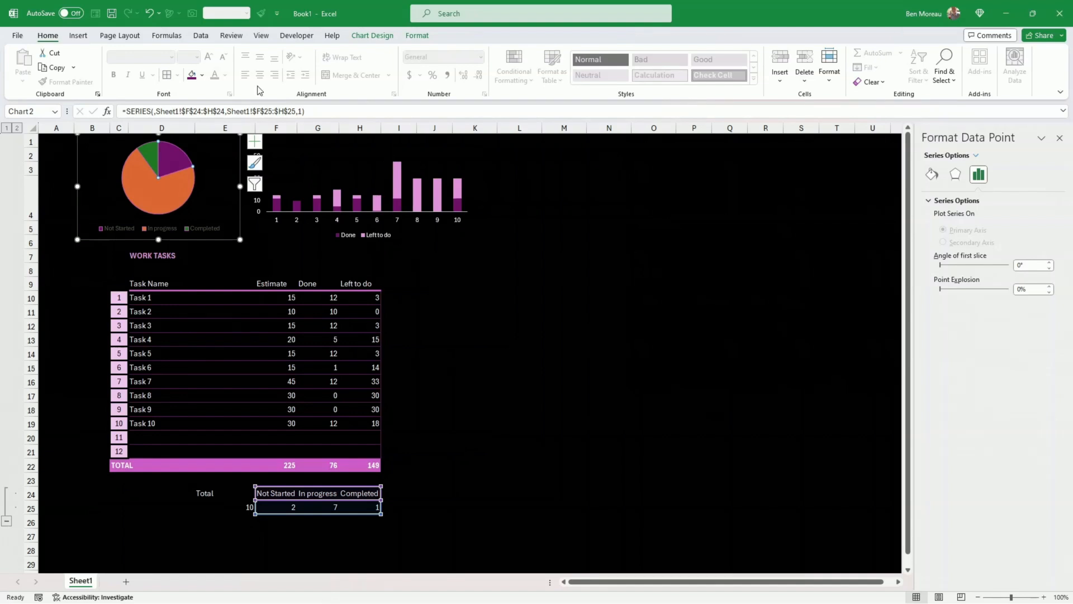
{"action": "left_click", "coordinate": [202, 77]}
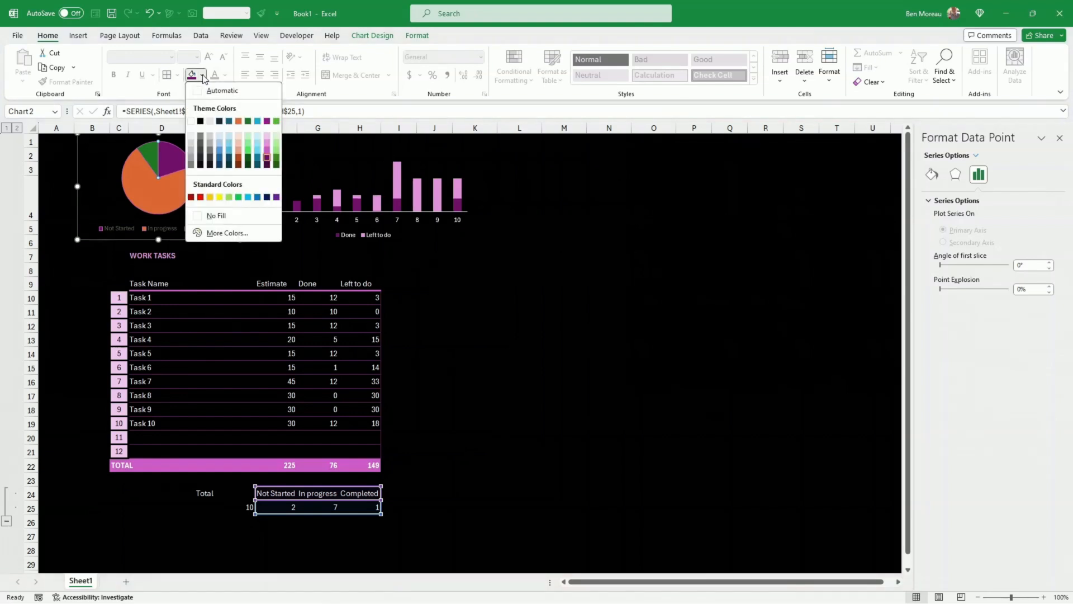
{"action": "left_click", "coordinate": [268, 137]}
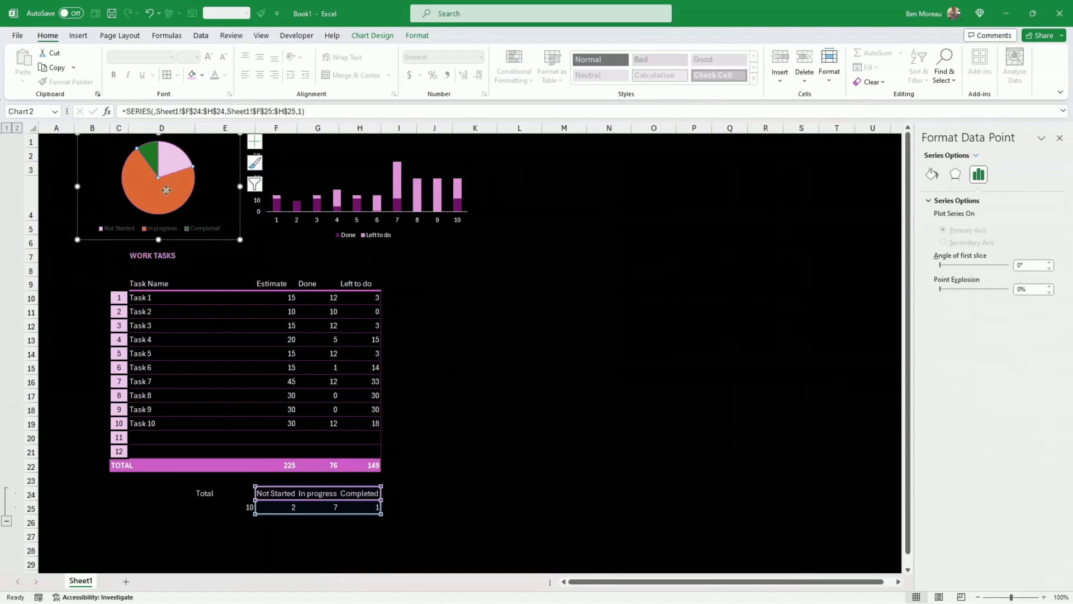
- Fill the pie chart's Completed slice with dark purple
{"action": "left_click", "coordinate": [180, 181]}
{"action": "left_click", "coordinate": [152, 159]}
{"action": "left_click", "coordinate": [202, 76]}
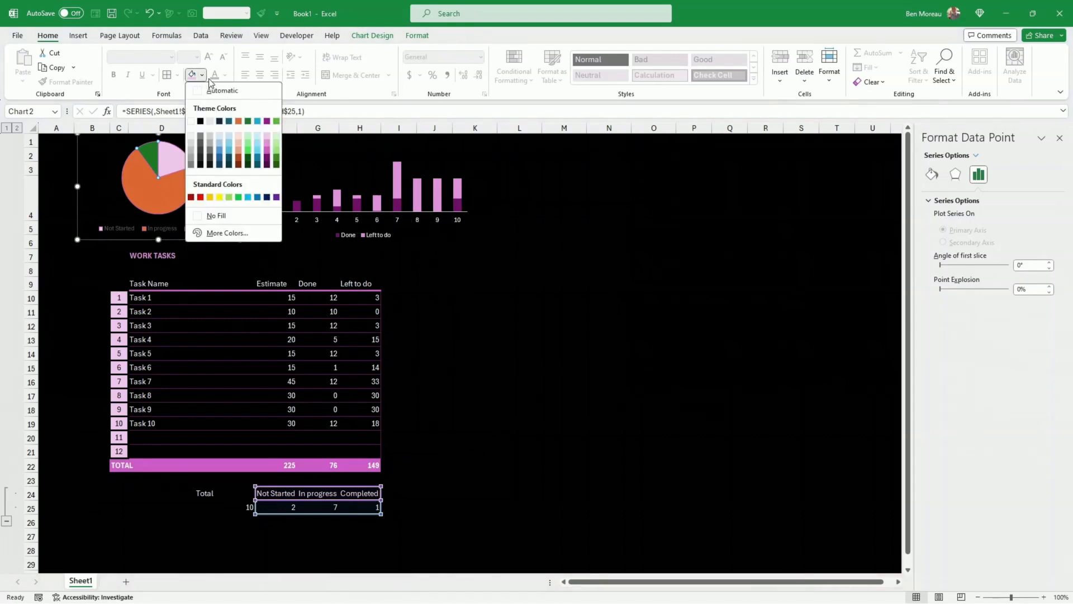
{"action": "left_click", "coordinate": [268, 159]}
{"action": "left_click", "coordinate": [468, 295]}
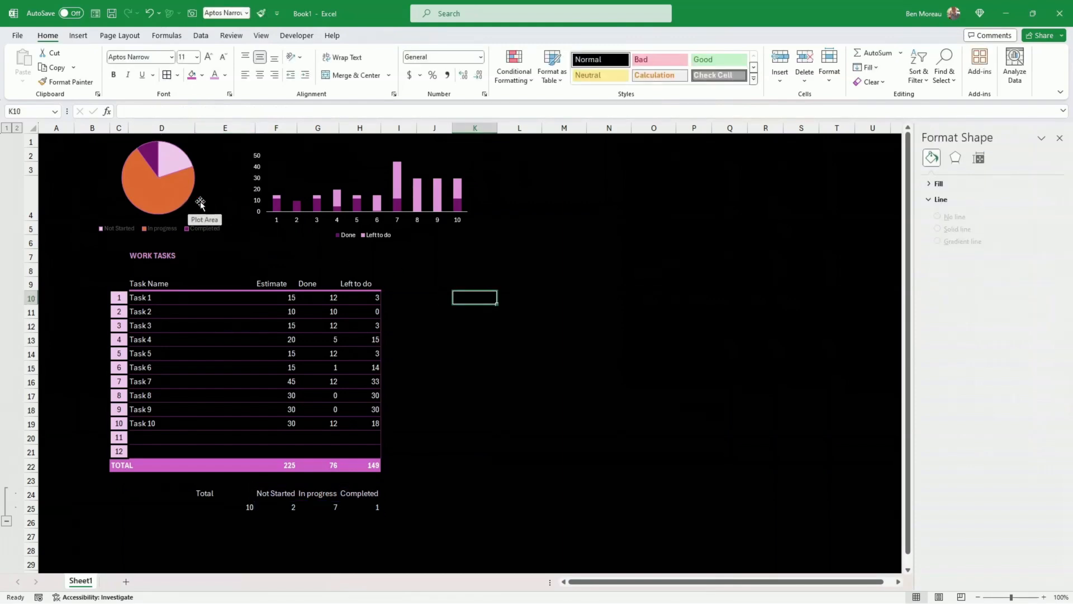
- Fill the pie chart's In progress slice with a medium purple
{"action": "left_click", "coordinate": [178, 192]}
{"action": "left_click", "coordinate": [162, 192]}
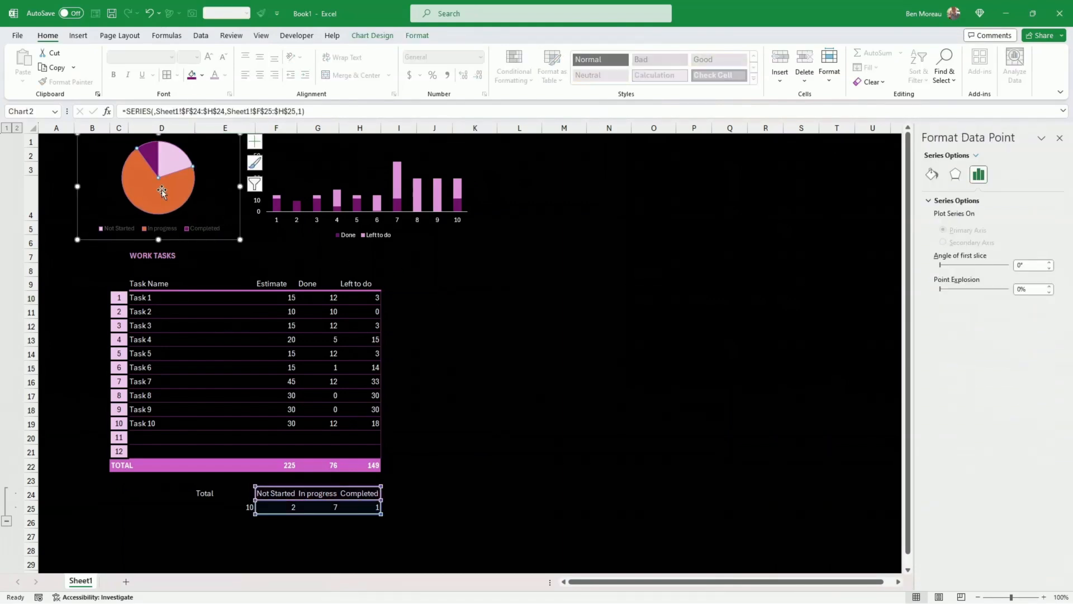
{"action": "left_click", "coordinate": [202, 75]}
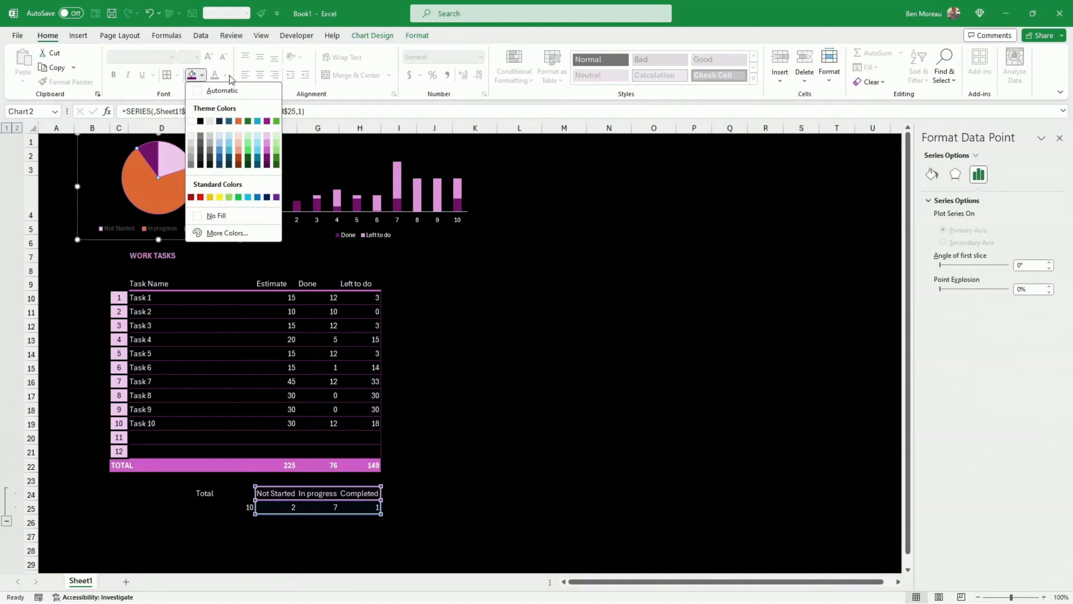
{"action": "left_click", "coordinate": [269, 155]}
{"action": "left_click", "coordinate": [472, 324]}
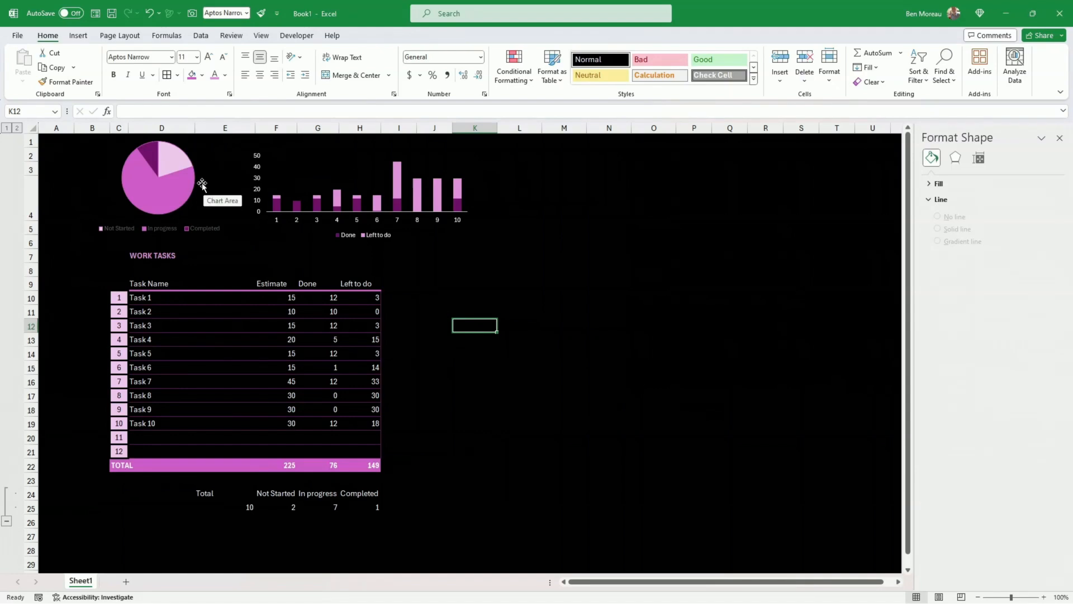
{"action": "left_click", "coordinate": [182, 187]}
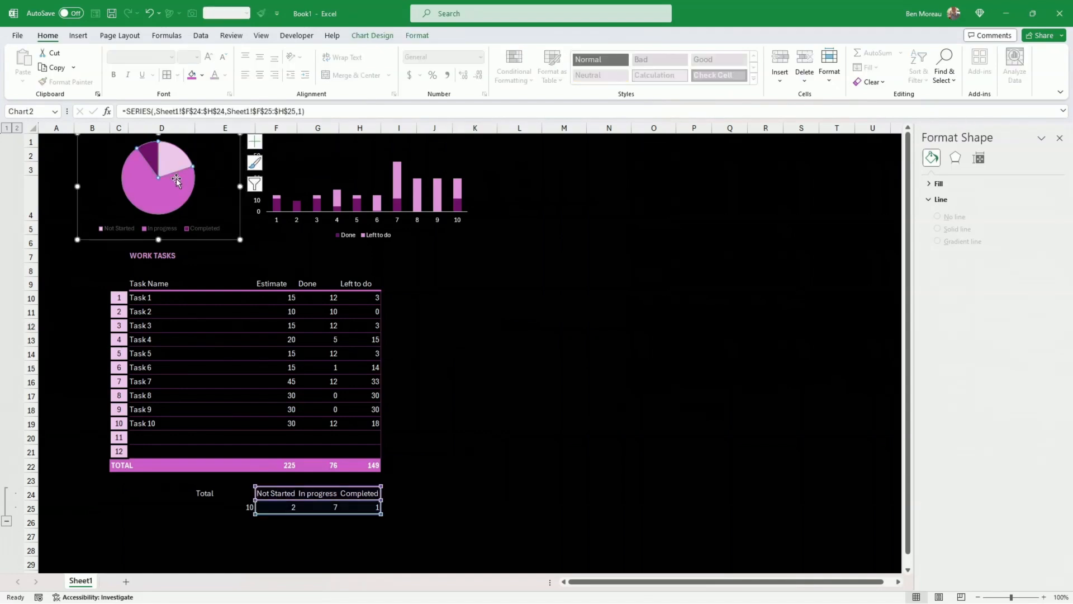
{"action": "left_click", "coordinate": [256, 216]}
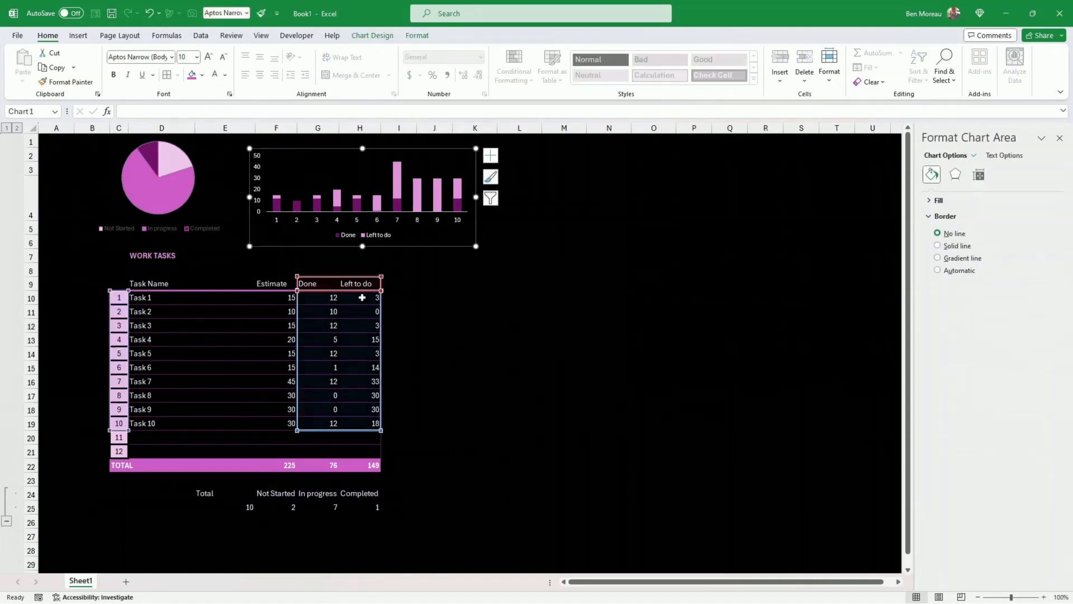
{"action": "left_click", "coordinate": [430, 310]}
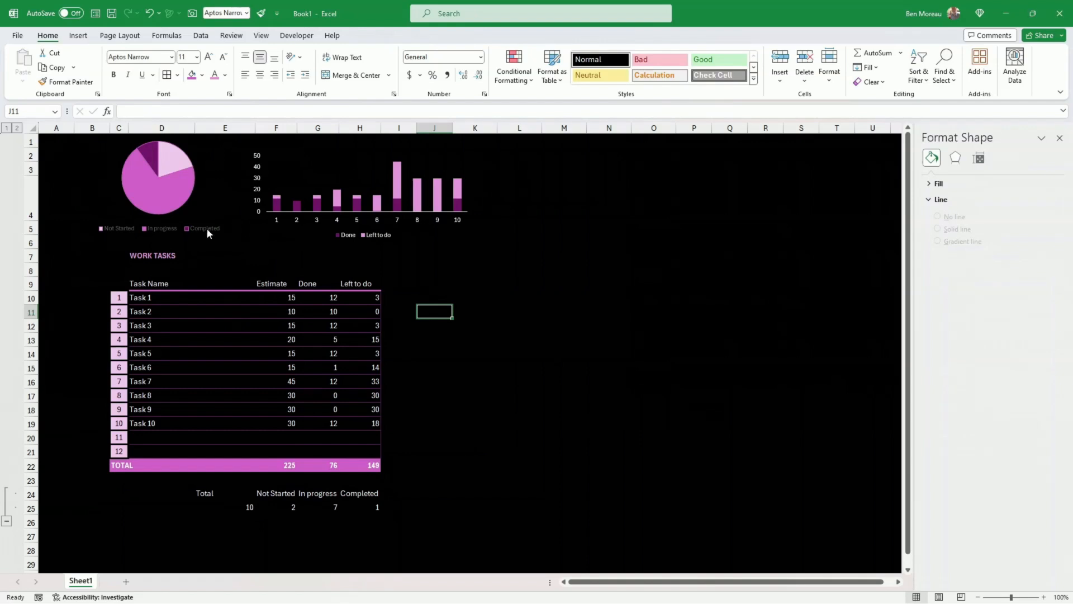
- Add data labels to the slices of the pie chart
{"action": "left_click", "coordinate": [167, 193]}
{"action": "right_click", "coordinate": [162, 191]}
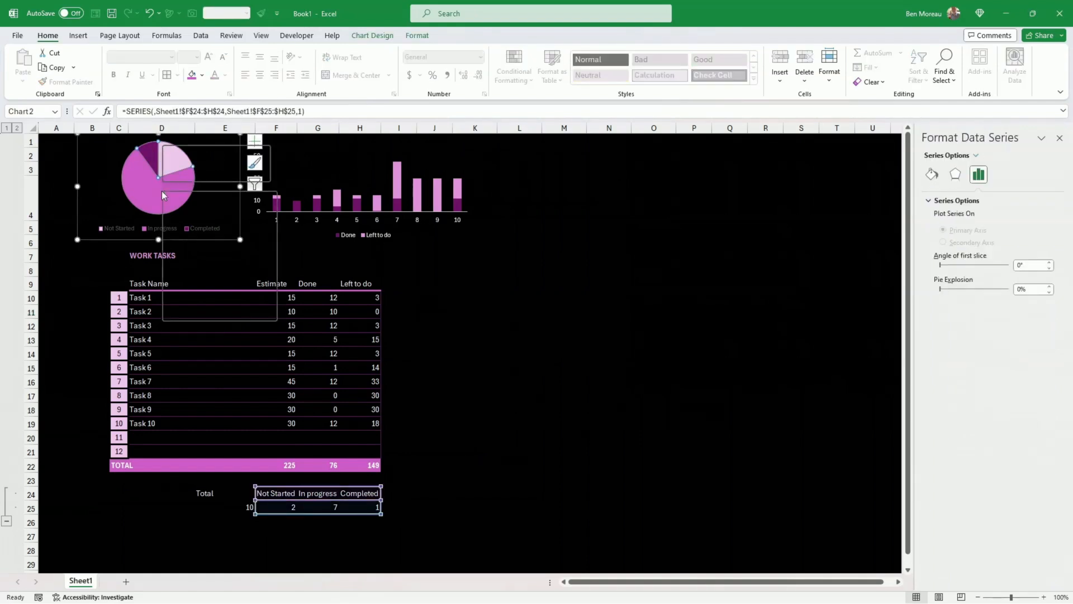
{"action": "left_click", "coordinate": [198, 281]}
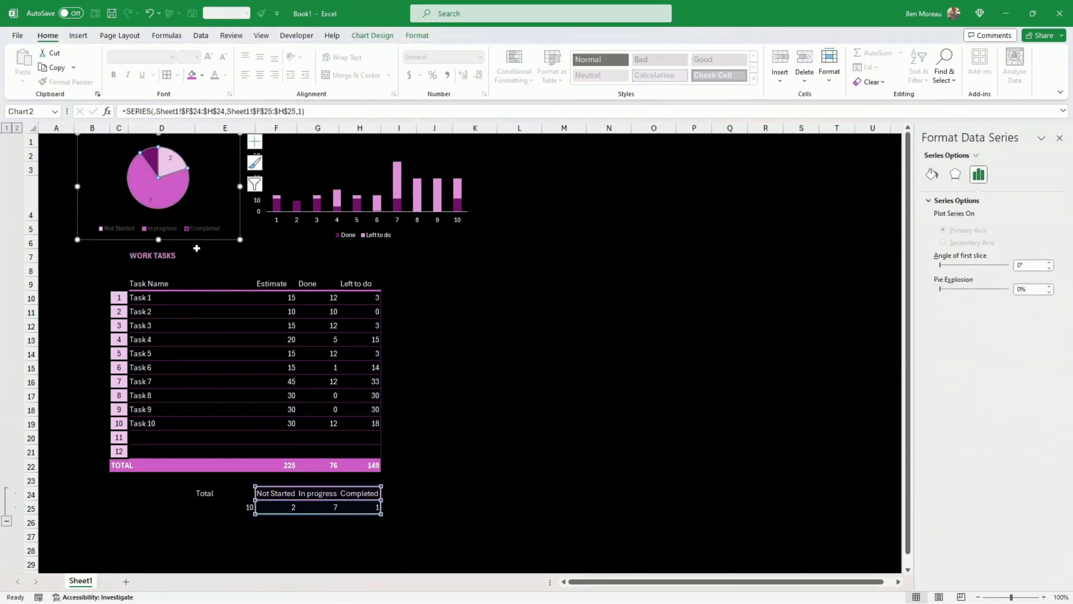
- Set the pie chart's legend font color to white and enlarge the chart slightly
{"action": "left_click", "coordinate": [167, 231]}
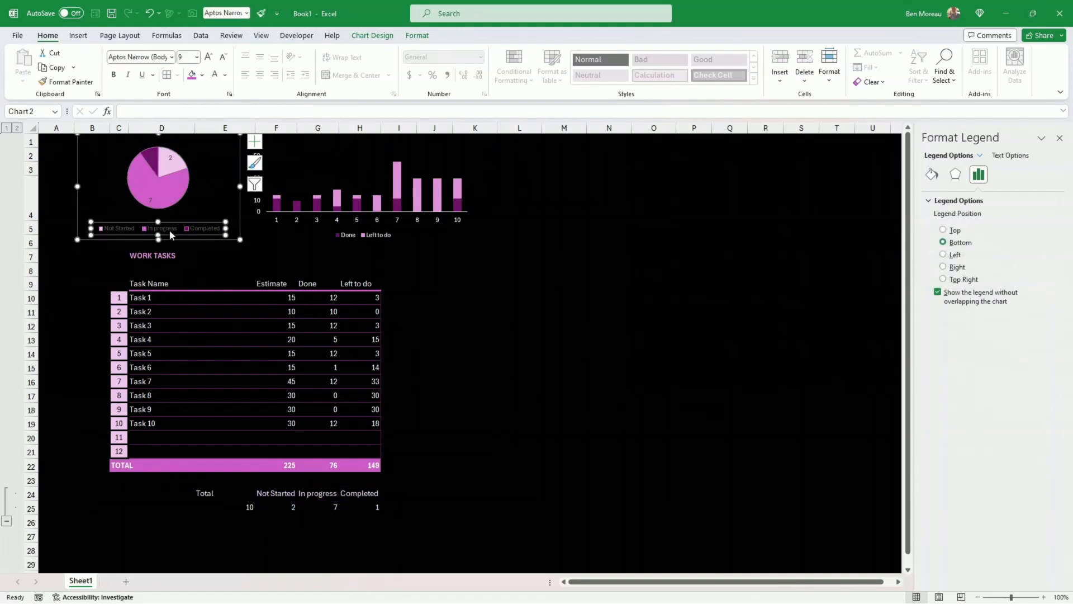
{"action": "left_click", "coordinate": [215, 74]}
{"action": "mouse_move", "coordinate": [241, 240]}
{"action": "left_mouse_down"}
{"action": "mouse_move", "coordinate": [254, 258]}
{"action": "mouse_move", "coordinate": [248, 248]}
{"action": "left_mouse_up"}
- Include the category name alongside the value in the pie chart's data labels
{"action": "left_click", "coordinate": [175, 197]}
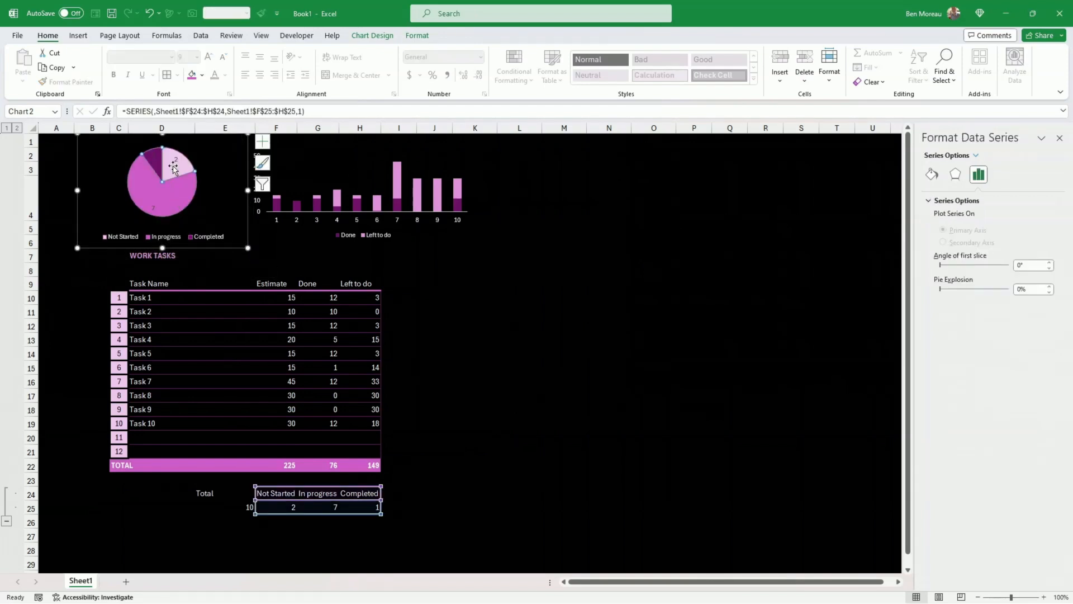
{"action": "left_click", "coordinate": [156, 202]}
{"action": "left_click", "coordinate": [153, 207]}
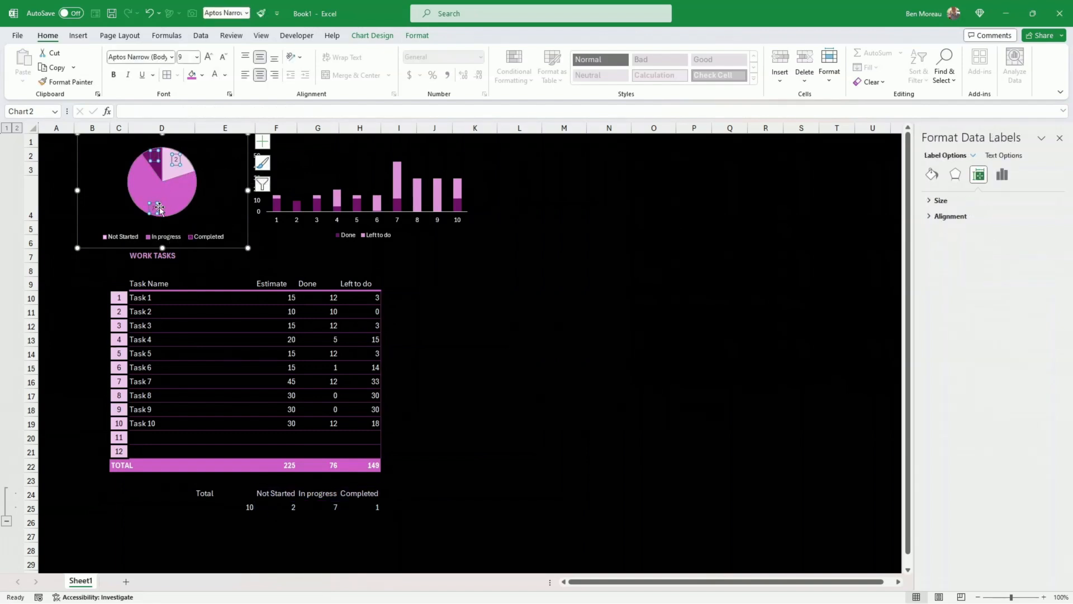
{"action": "right_click", "coordinate": [154, 211]}
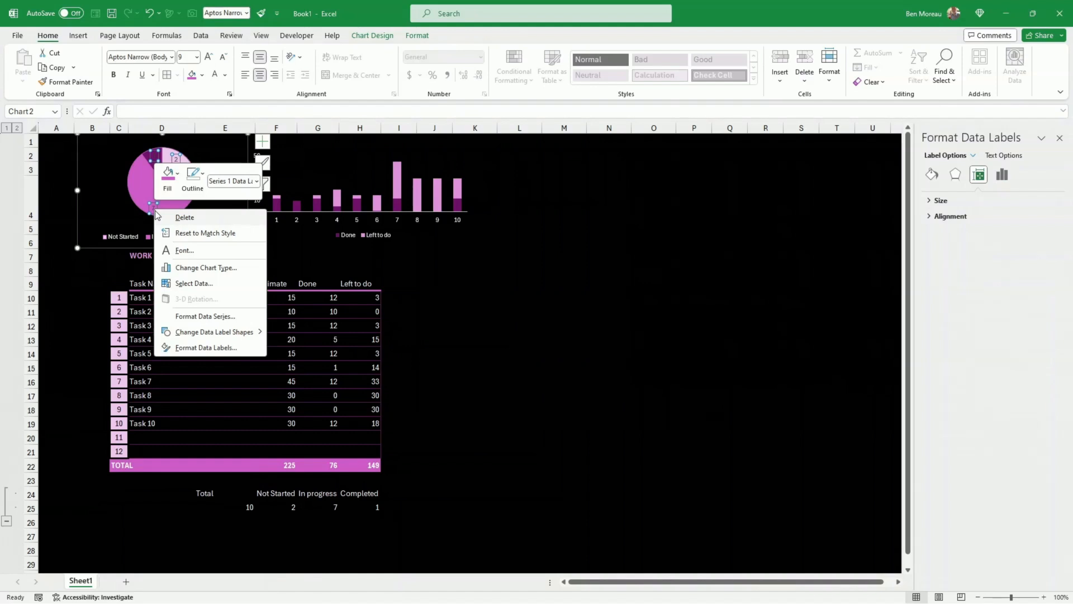
{"action": "left_click", "coordinate": [203, 348]}
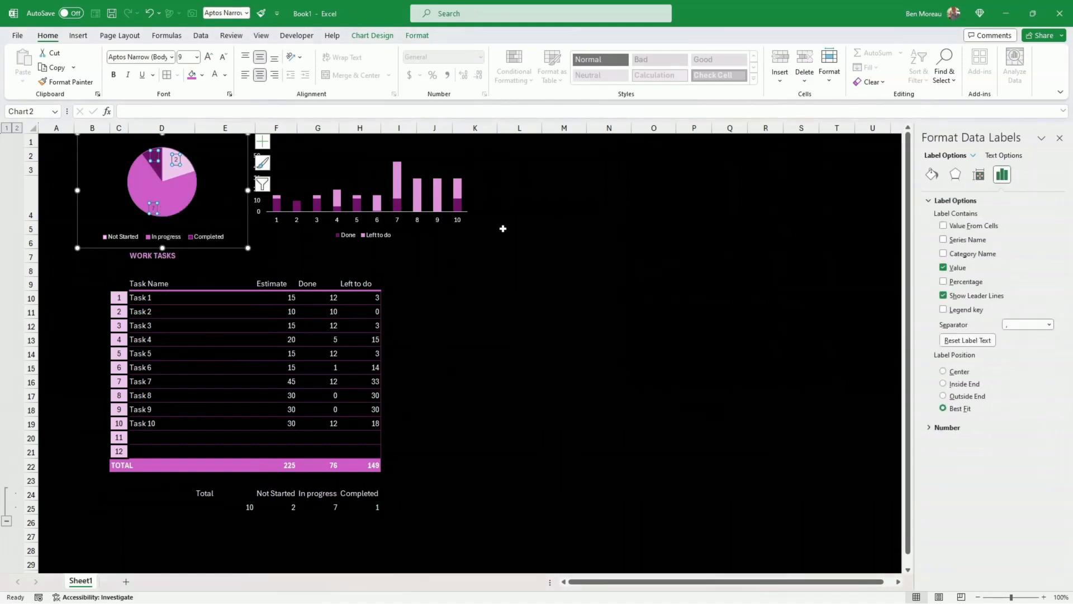
{"action": "left_click", "coordinate": [943, 254]}
{"action": "left_click", "coordinate": [944, 254]}
{"action": "left_click", "coordinate": [944, 255]}
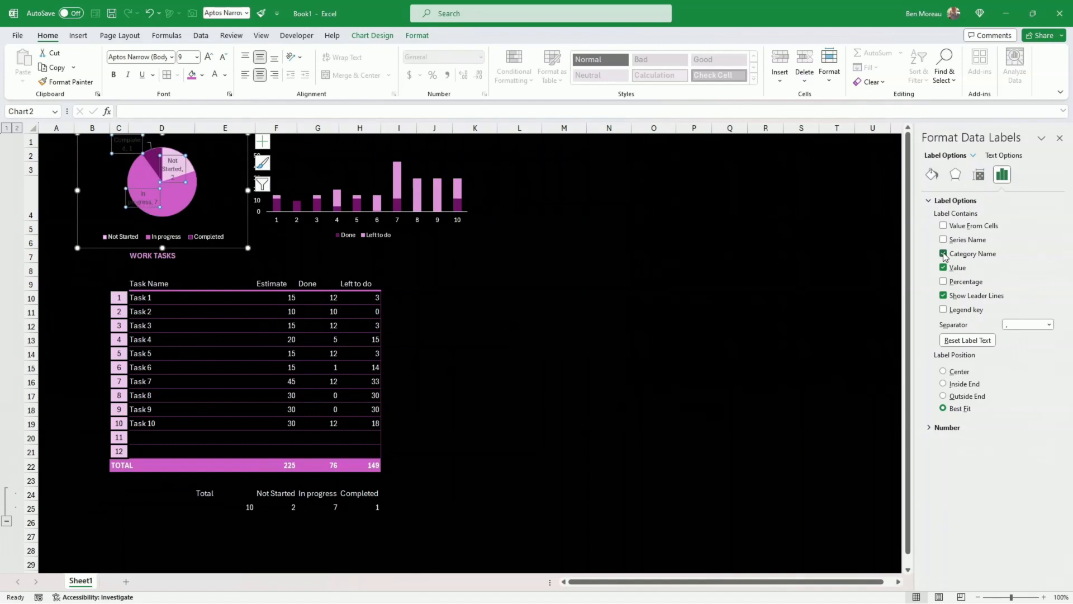
- Set the pie chart's data label font color to white and delete the chart's legend
{"action": "left_click", "coordinate": [219, 76]}
{"action": "left_click", "coordinate": [178, 232]}
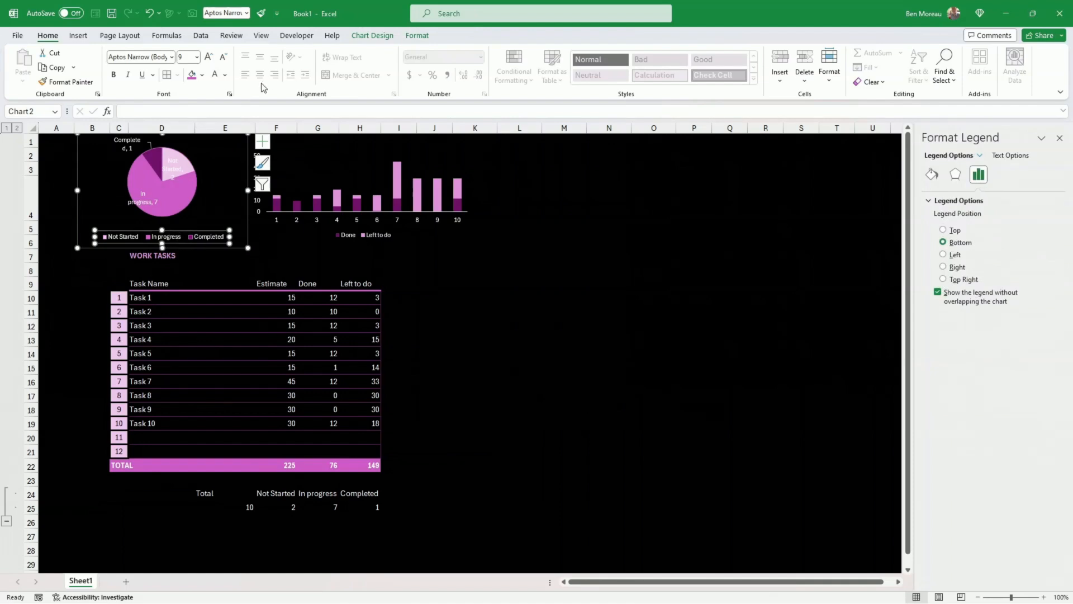
{"action": "key", "text": "Delete"}
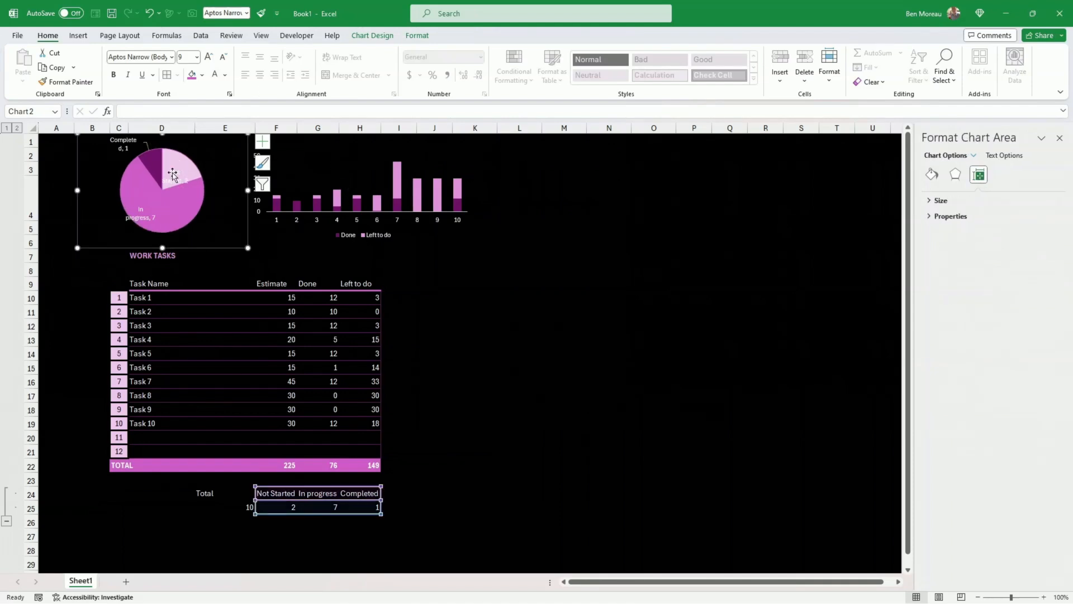
- Move the In progress and Not Started data labels off their slices to the black area outside the pie
{"action": "left_click", "coordinate": [140, 215]}
{"action": "left_click", "coordinate": [140, 215]}
{"action": "left_click_drag", "start_coordinate": [139, 216], "coordinate": [110, 227]}
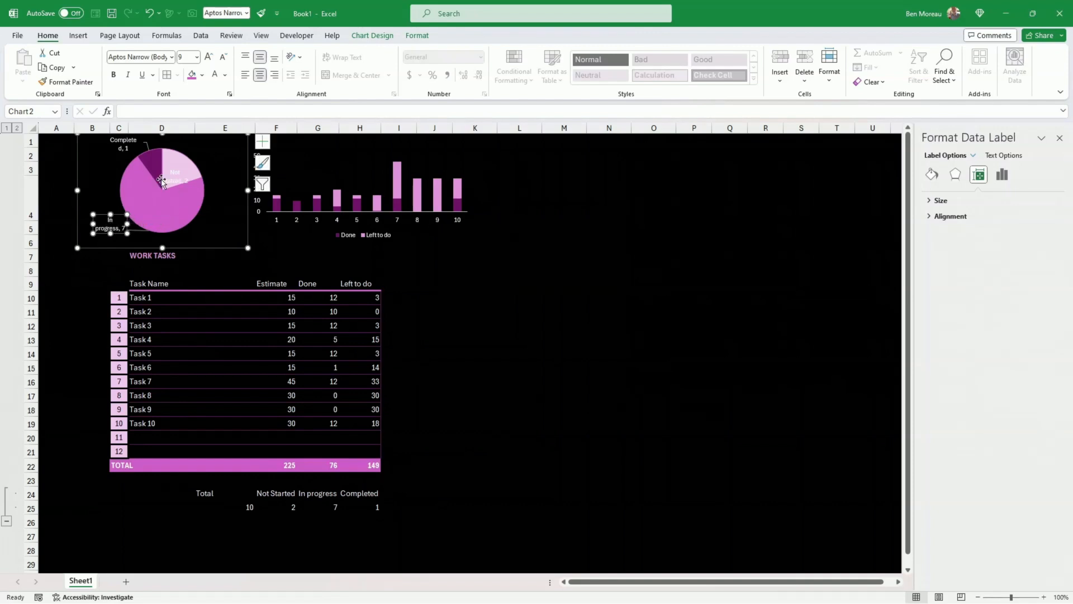
{"action": "left_click_drag", "start_coordinate": [168, 179], "coordinate": [206, 160]}
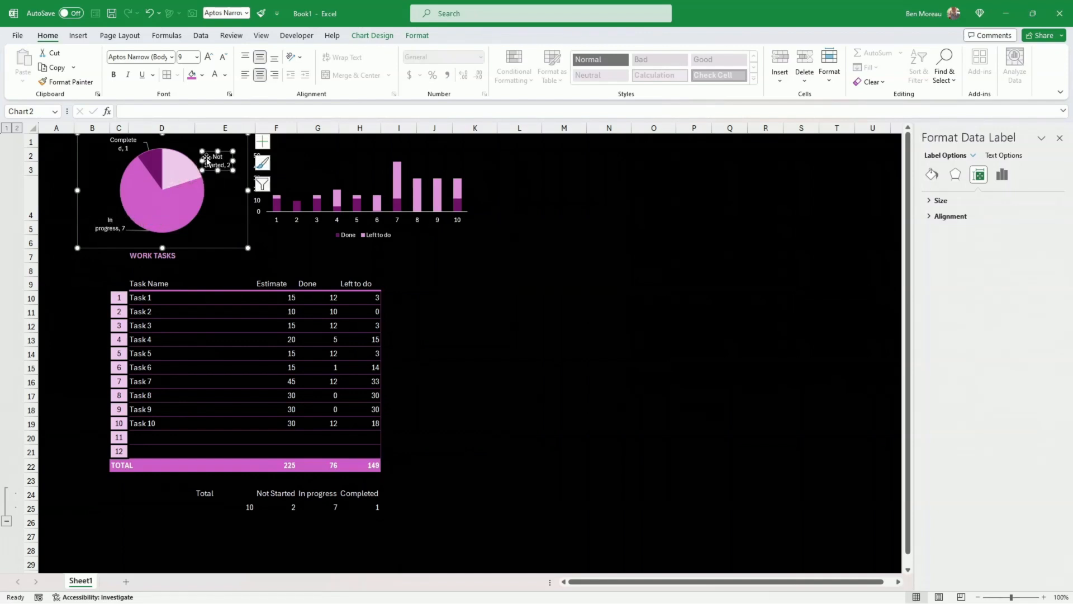
- Reposition the Completed data label outside its slice and widen it so the word Completed fits on one line
{"action": "left_click", "coordinate": [127, 143]}
{"action": "left_click", "coordinate": [127, 144]}
{"action": "left_click_drag", "start_coordinate": [126, 143], "coordinate": [97, 151]}
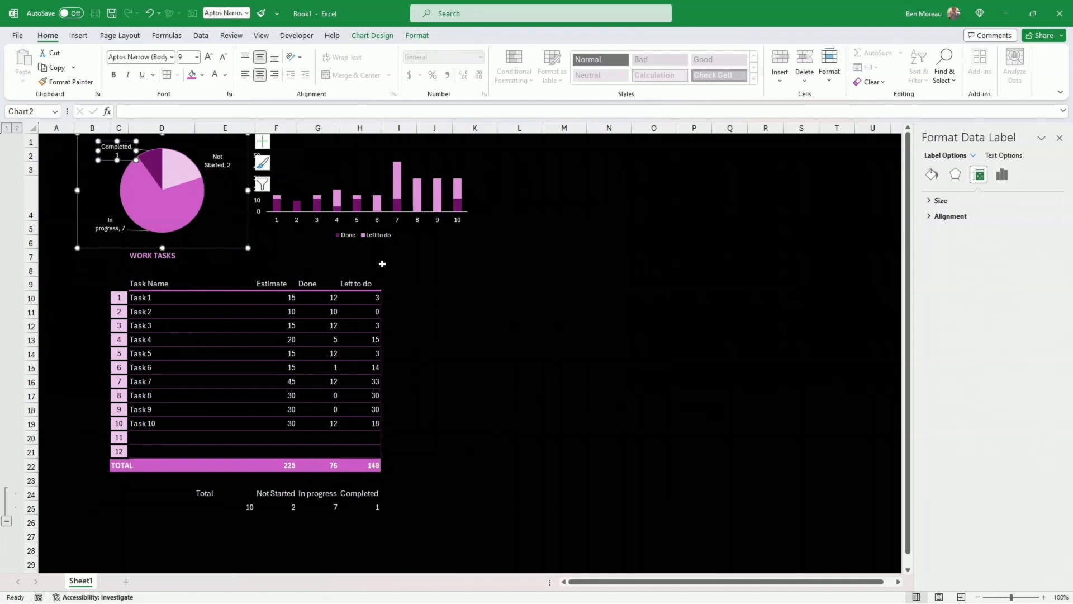
{"action": "left_click", "coordinate": [434, 269]}
{"action": "left_click", "coordinate": [554, 317]}
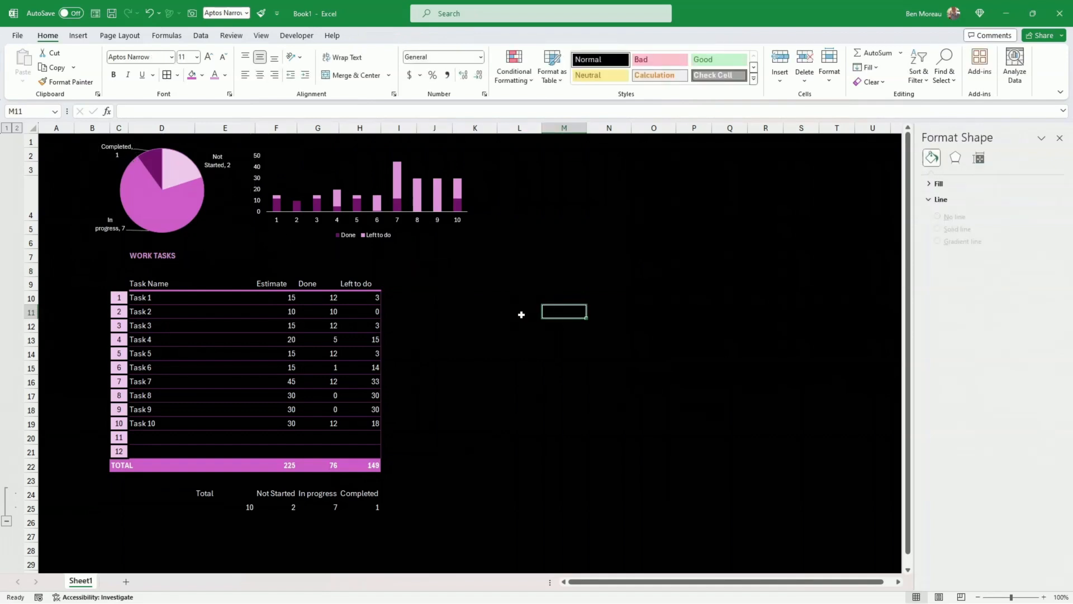
{"action": "left_click", "coordinate": [522, 314]}
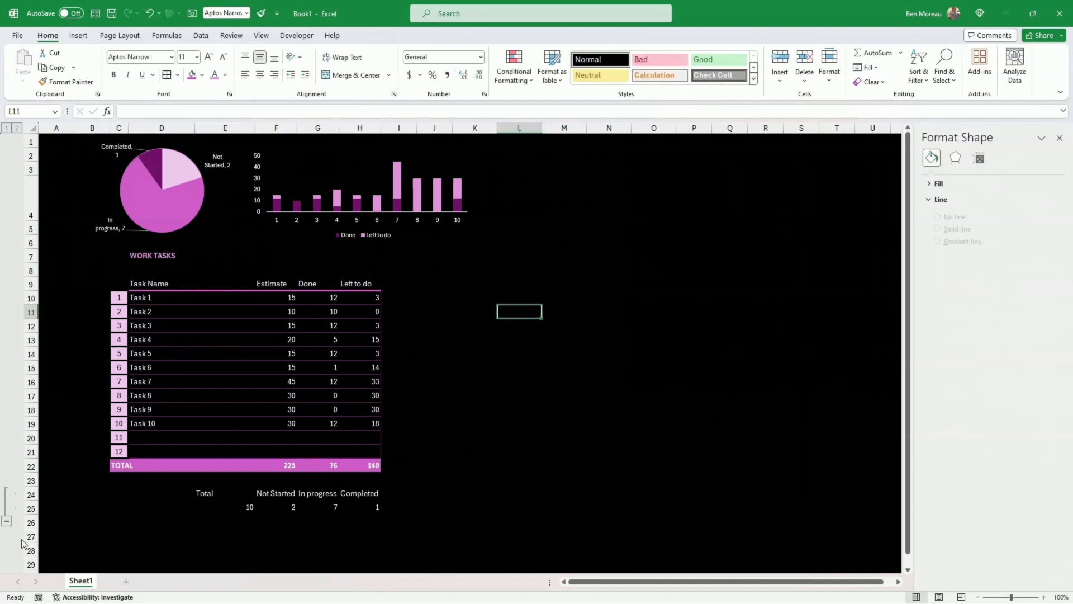
- Collapse the grouped status count rows 24 and 25 below the task table
{"action": "left_click", "coordinate": [6, 523]}
{"action": "left_click", "coordinate": [89, 520]}
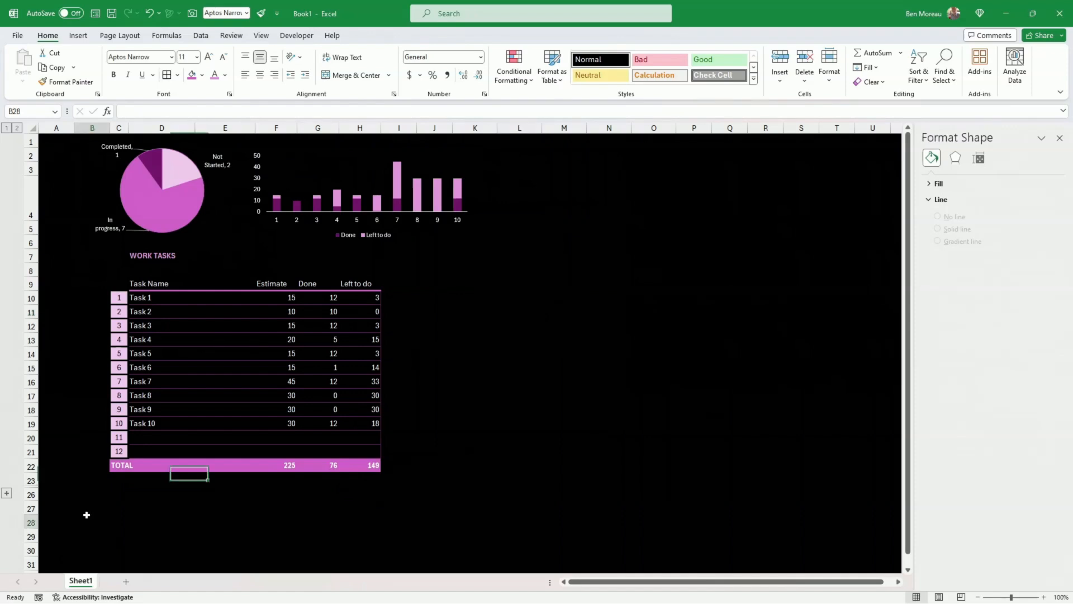
{"action": "left_click", "coordinate": [558, 436]}
- Move the pie chart and column chart side by side above the task table, fitting both within the table's width
{"action": "left_click", "coordinate": [162, 193]}
{"action": "left_click", "coordinate": [208, 235]}
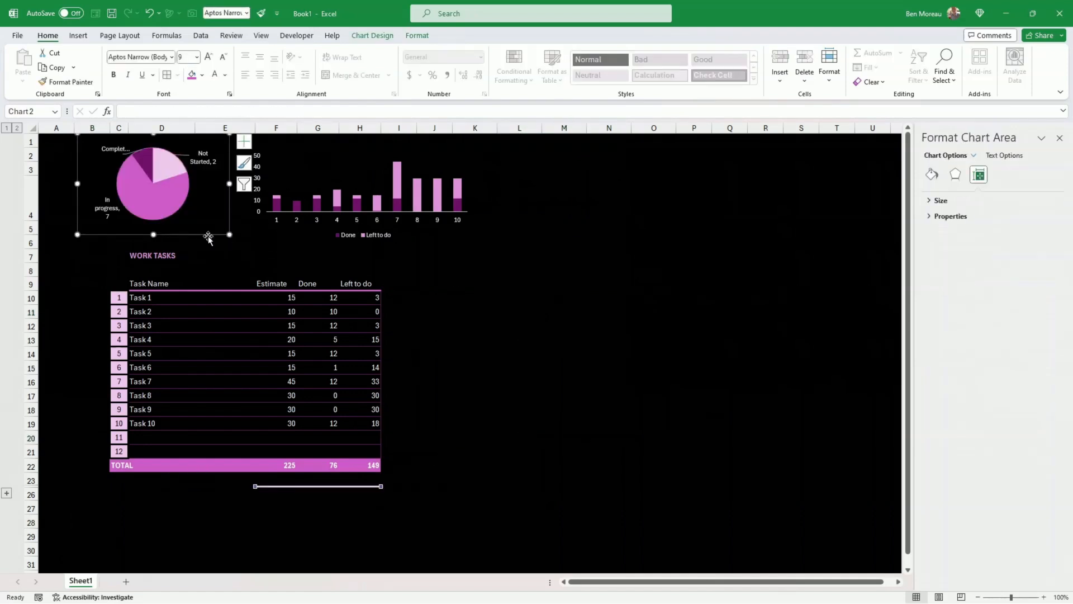
{"action": "left_click_drag", "start_coordinate": [207, 237], "coordinate": [212, 255]}
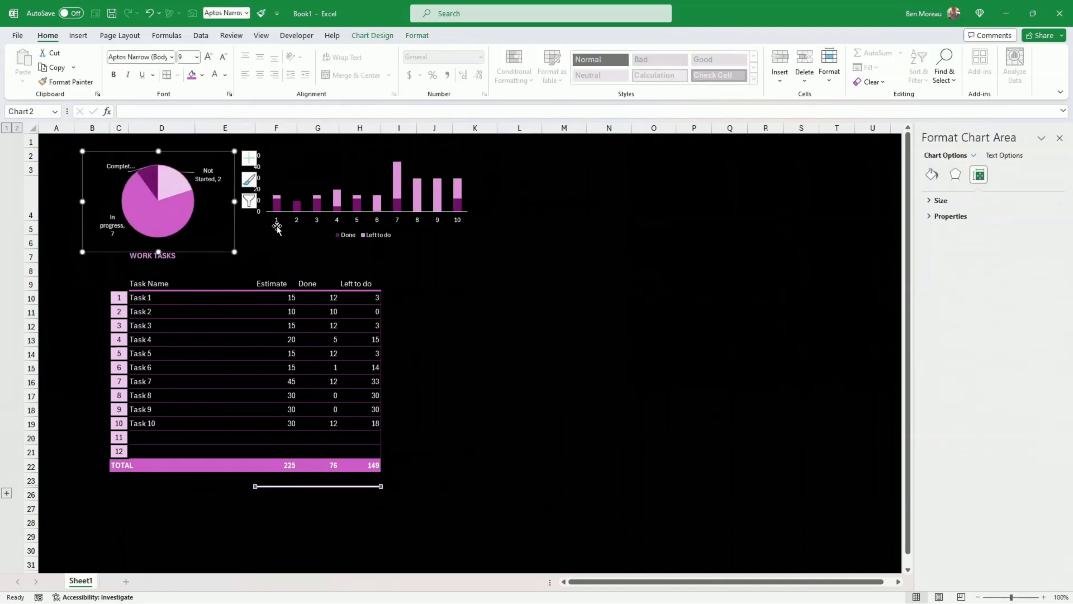
{"action": "left_click", "coordinate": [351, 246]}
{"action": "mouse_move", "coordinate": [414, 244]}
{"action": "left_mouse_down"}
{"action": "mouse_move", "coordinate": [385, 255]}
{"action": "mouse_move", "coordinate": [442, 260]}
{"action": "mouse_move", "coordinate": [406, 258]}
{"action": "left_mouse_up"}
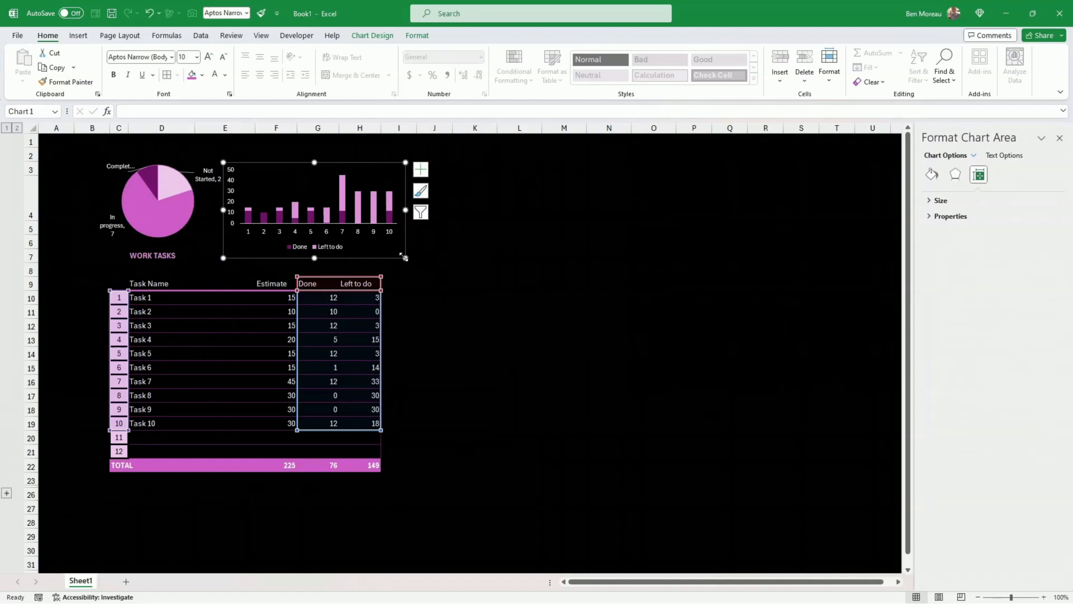
{"action": "left_click", "coordinate": [434, 311]}
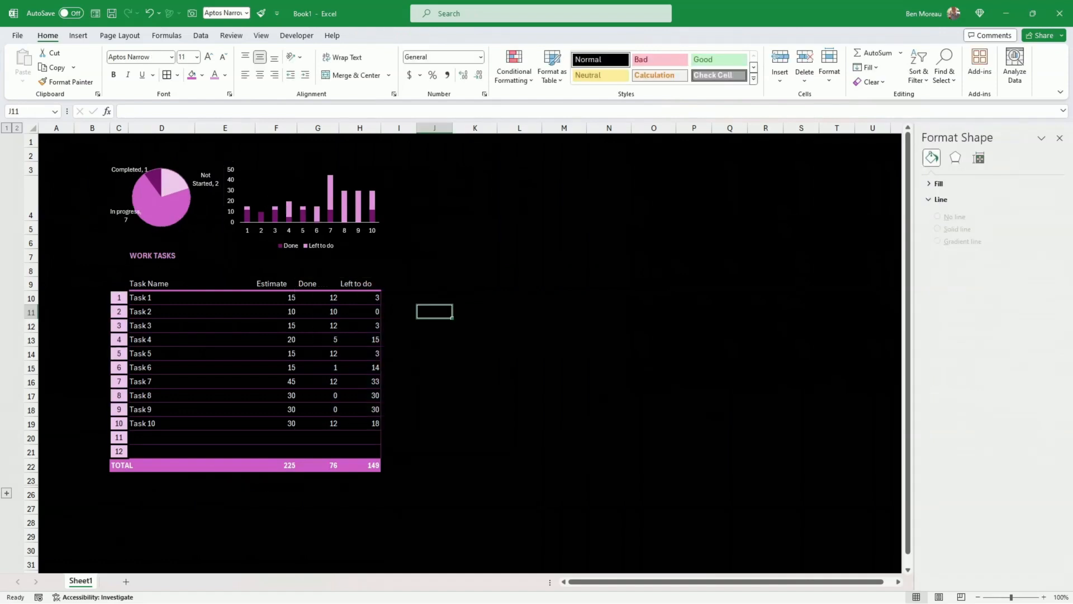
- Shrink the status pie chart slightly so it clears the column chart beside it
{"action": "left_click", "coordinate": [176, 220]}
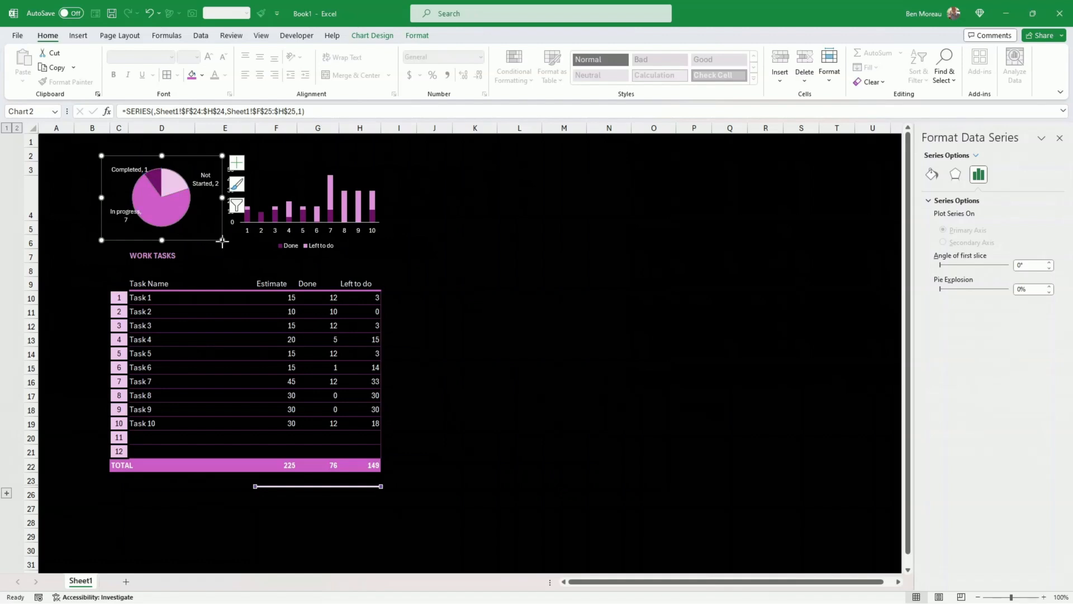
{"action": "left_click_drag", "start_coordinate": [222, 242], "coordinate": [213, 233]}
{"action": "left_click", "coordinate": [519, 312]}
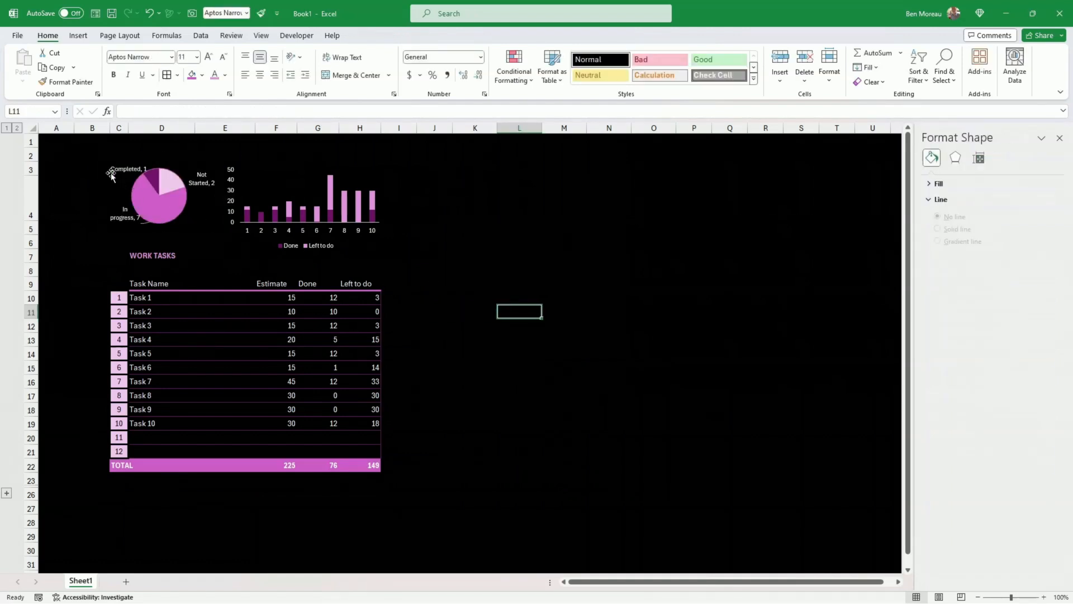
- Copy columns B through I with the tracker and charts, and insert the copied cells at column J
{"action": "left_click", "coordinate": [92, 128]}
{"action": "left_click_drag", "start_coordinate": [93, 129], "coordinate": [408, 130]}
{"action": "right_click", "coordinate": [408, 131]}
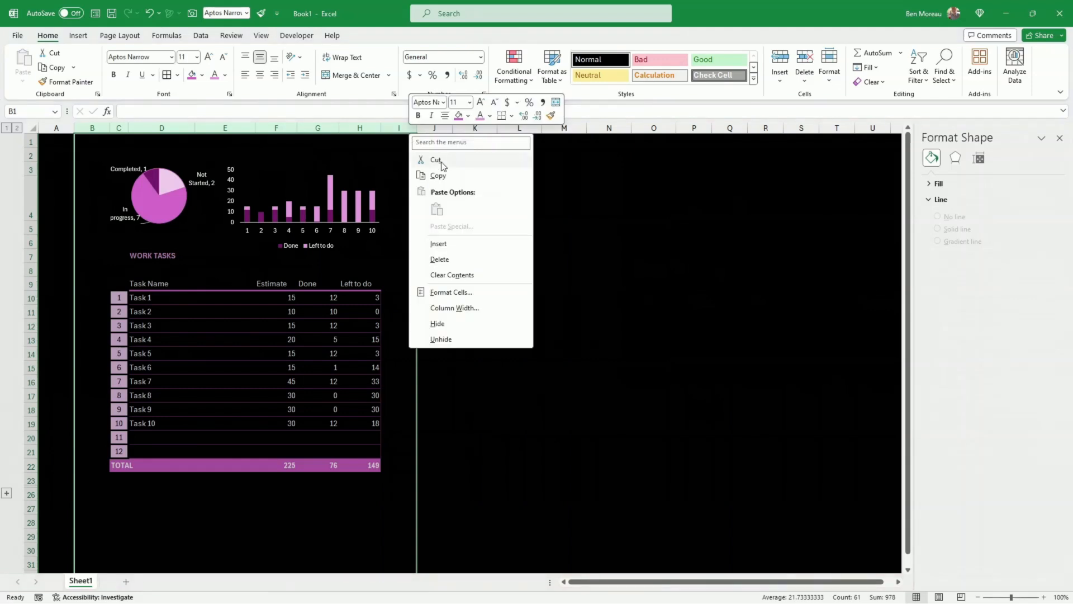
{"action": "left_click", "coordinate": [442, 176]}
{"action": "left_click", "coordinate": [438, 125]}
{"action": "right_click", "coordinate": [438, 121]}
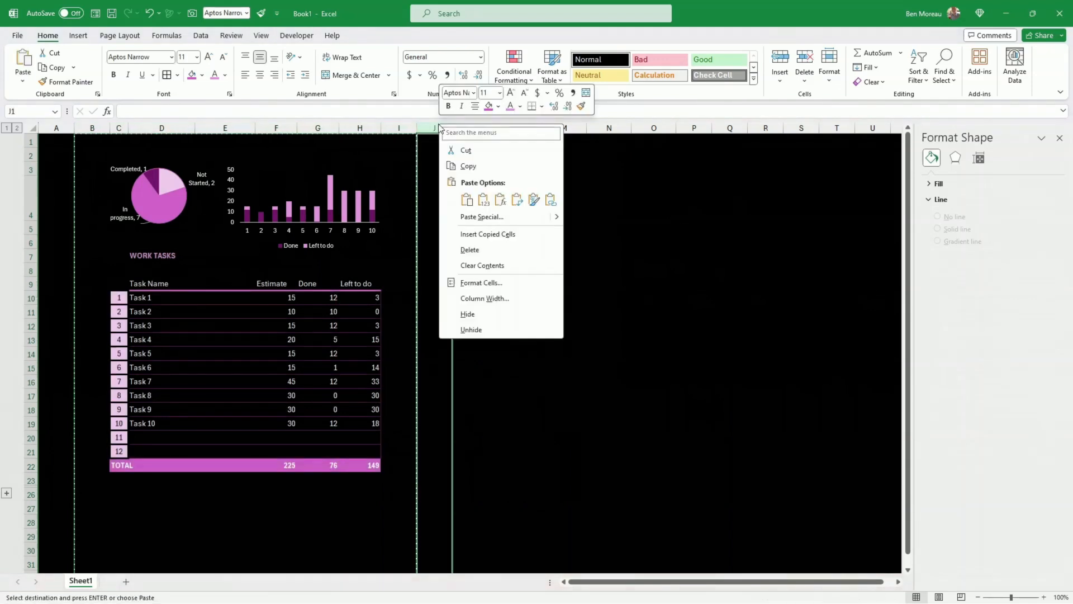
{"action": "left_click", "coordinate": [498, 230]}
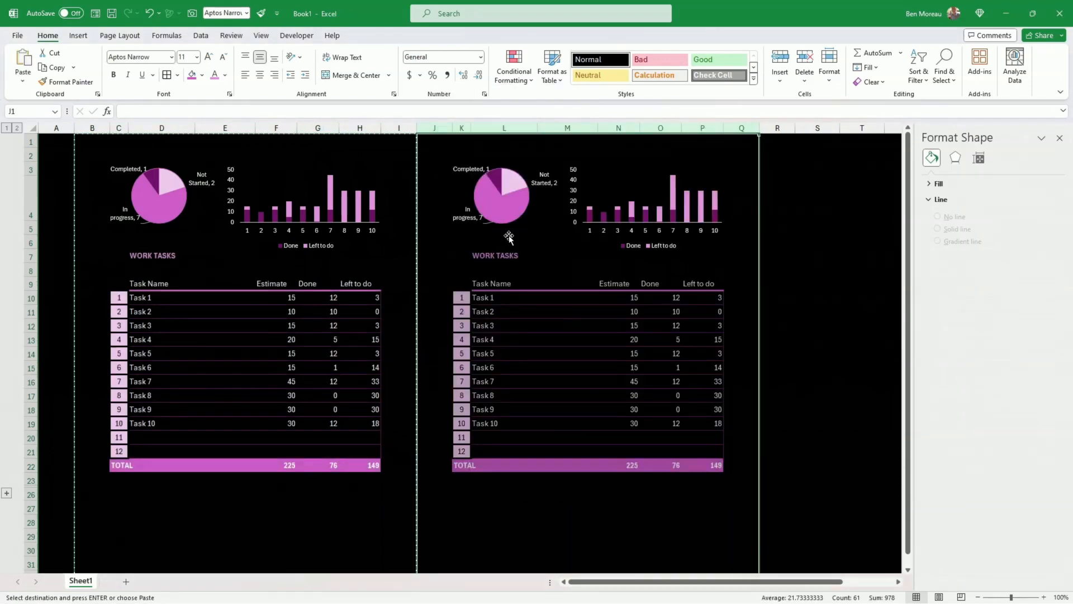
- Repoint the copied column chart's Done series to values O10:O19 and series name O9
{"action": "left_click", "coordinate": [615, 224]}
{"action": "left_click", "coordinate": [644, 217]}
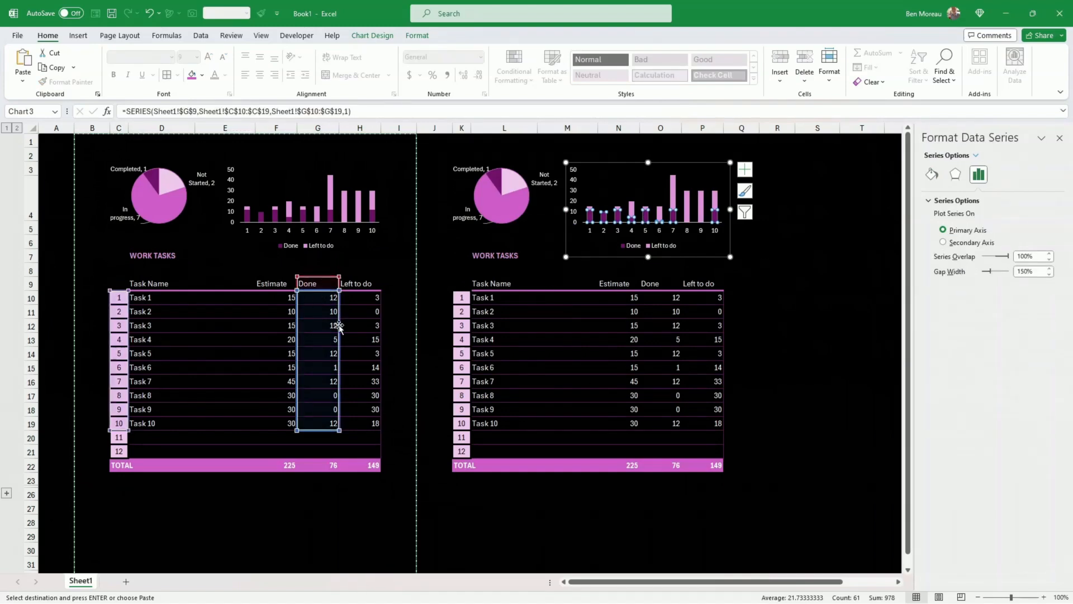
{"action": "left_click_drag", "start_coordinate": [339, 326], "coordinate": [650, 323]}
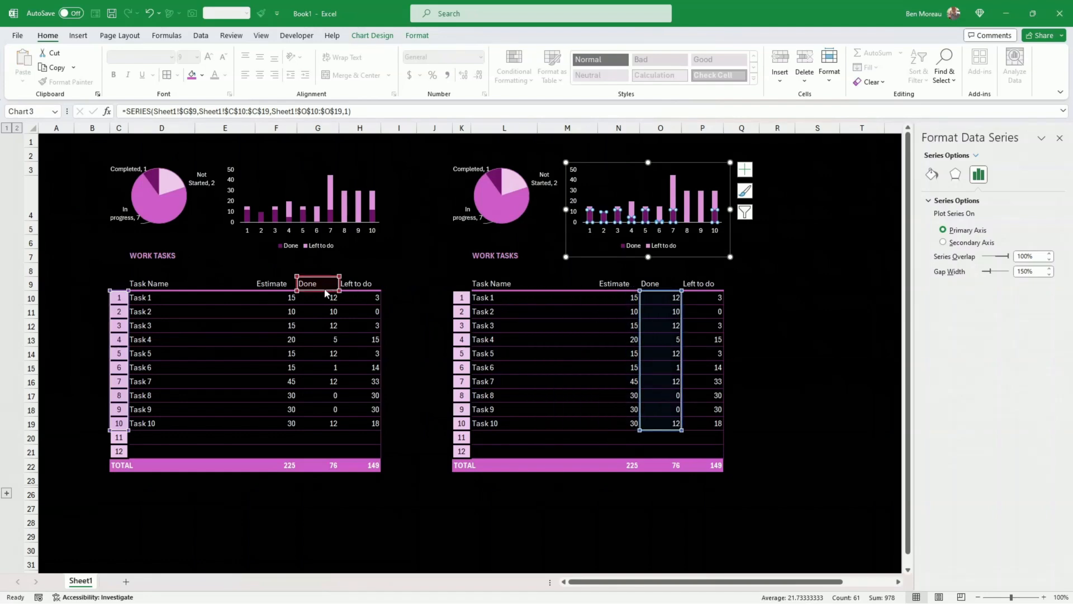
{"action": "left_click_drag", "start_coordinate": [326, 293], "coordinate": [665, 282]}
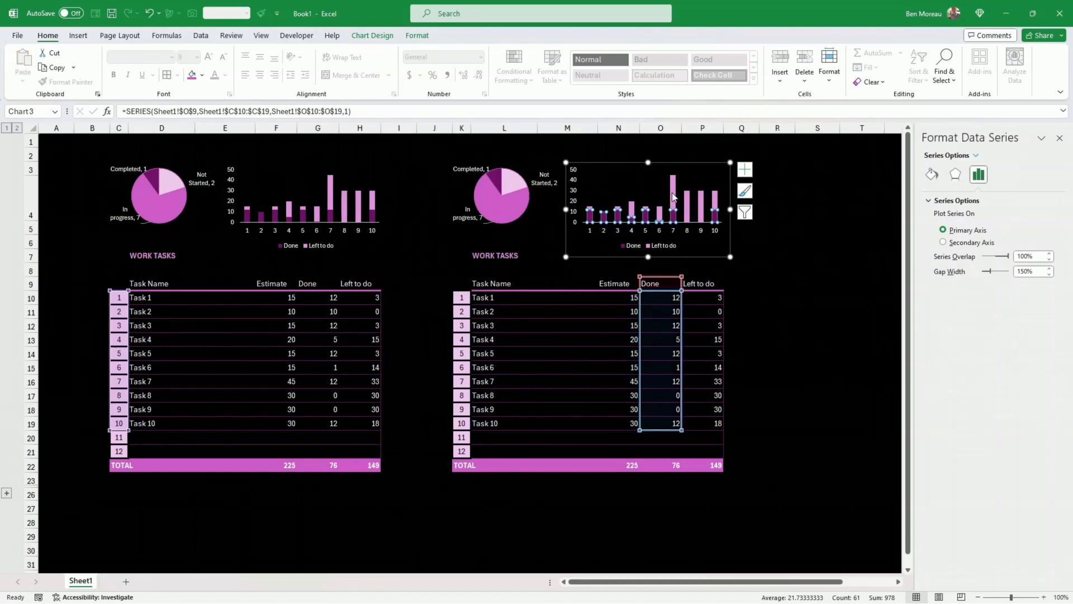
- Repoint the copied column chart's Left to do series to values P10:P19 and series name P9
{"action": "left_click", "coordinate": [672, 197]}
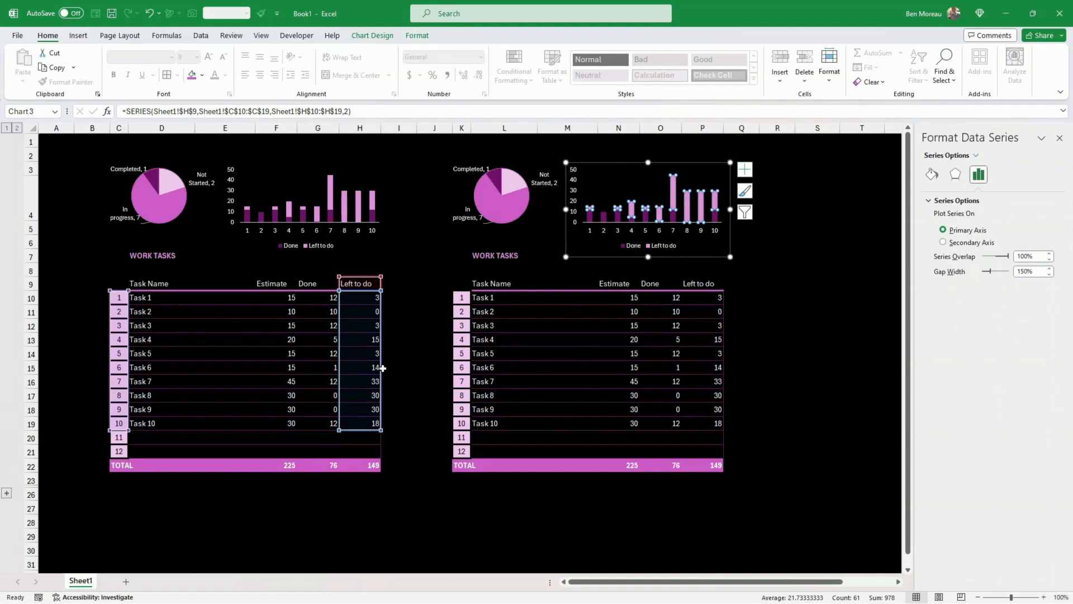
{"action": "left_click_drag", "start_coordinate": [377, 375], "coordinate": [700, 380]}
{"action": "left_click_drag", "start_coordinate": [357, 286], "coordinate": [703, 285]}
{"action": "left_click", "coordinate": [771, 310]}
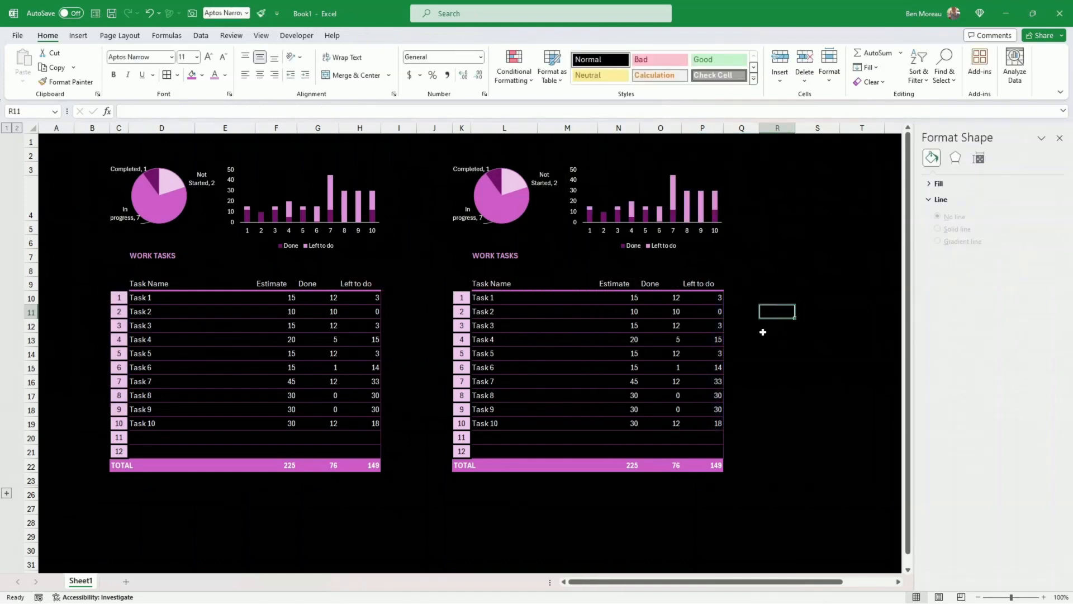
{"action": "left_click", "coordinate": [683, 357]}
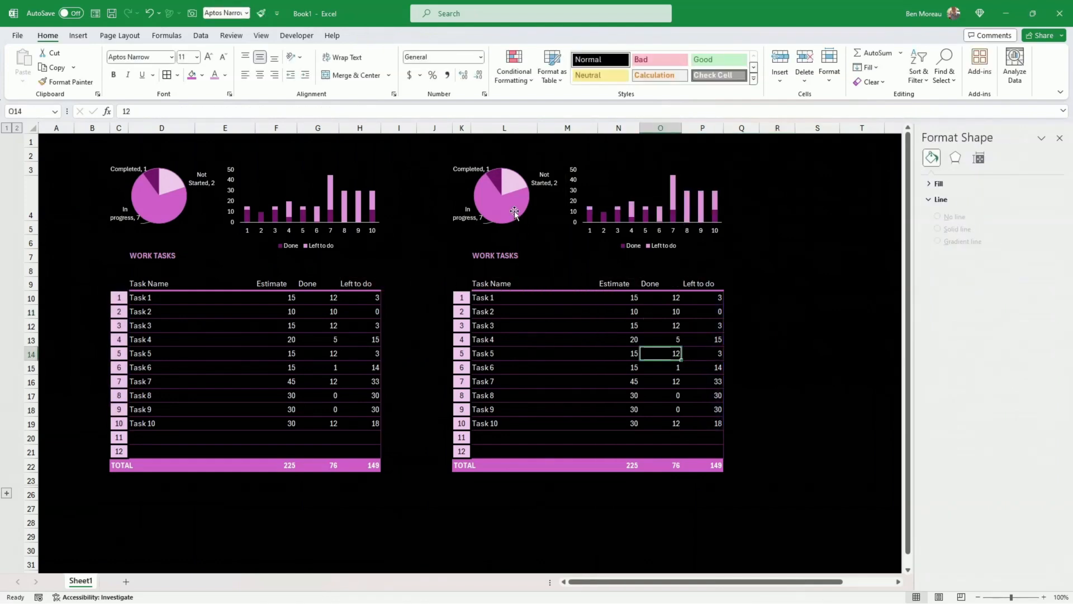
- Expand the grouped status count rows and check the range used by the copied Total COUNTIF formula in M25
{"action": "left_click", "coordinate": [514, 212]}
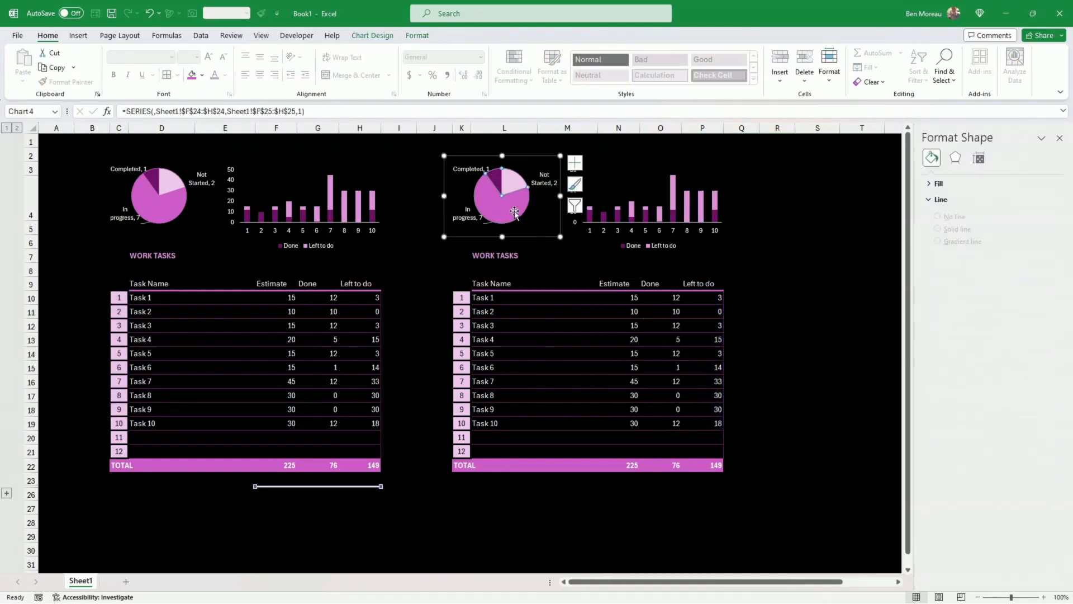
{"action": "left_click", "coordinate": [7, 494]}
{"action": "left_click_drag", "start_coordinate": [205, 493], "coordinate": [381, 500]}
{"action": "double_click", "coordinate": [591, 512]}
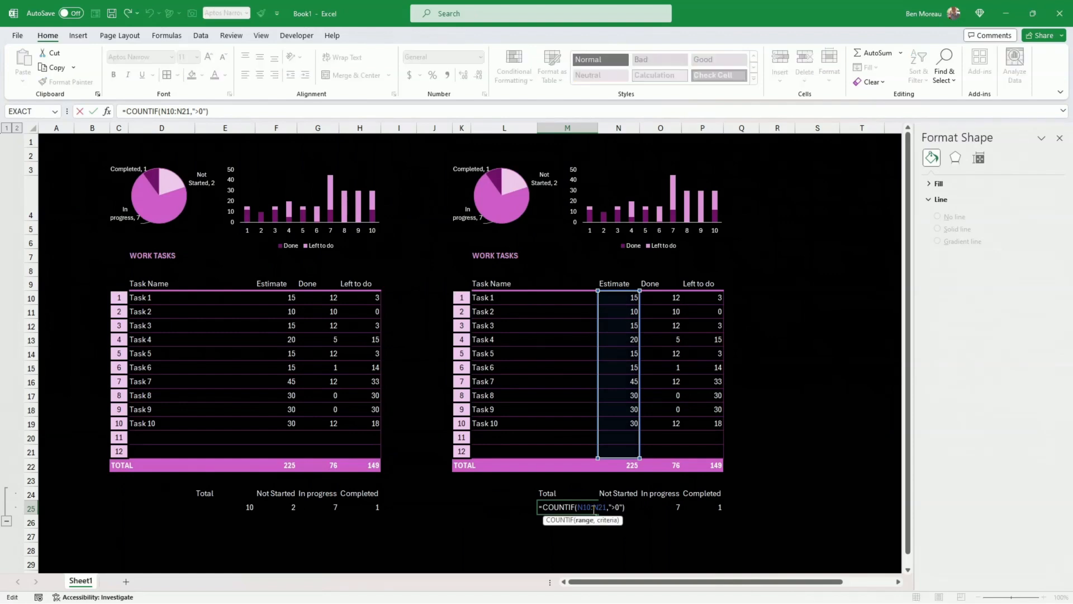
{"action": "key", "text": "Return"}
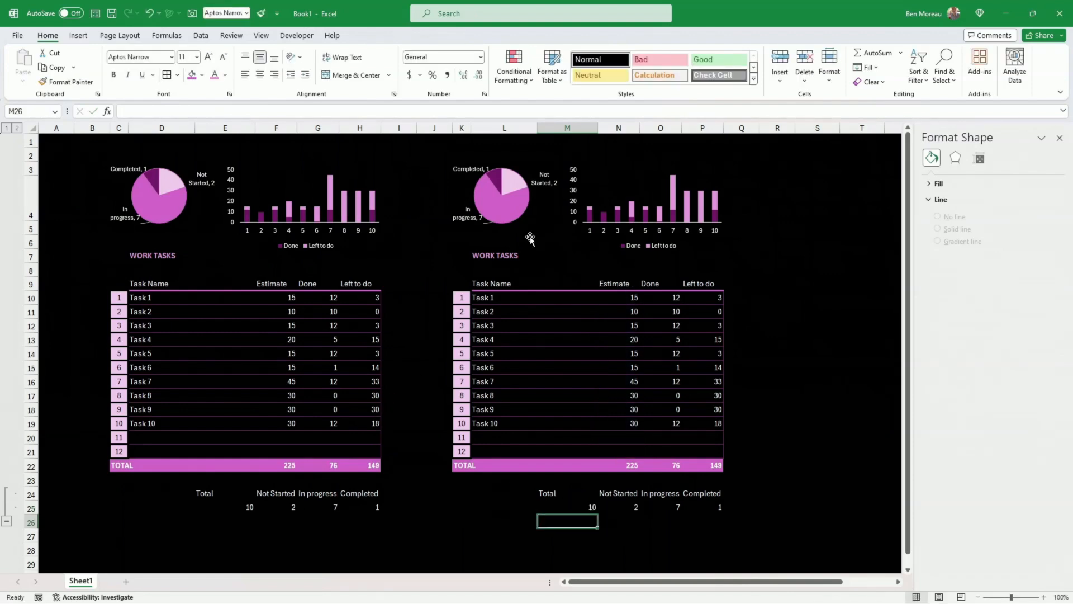
- Repoint the copied pie chart to values N25:P25 and category labels N24:P24
{"action": "left_click", "coordinate": [517, 216]}
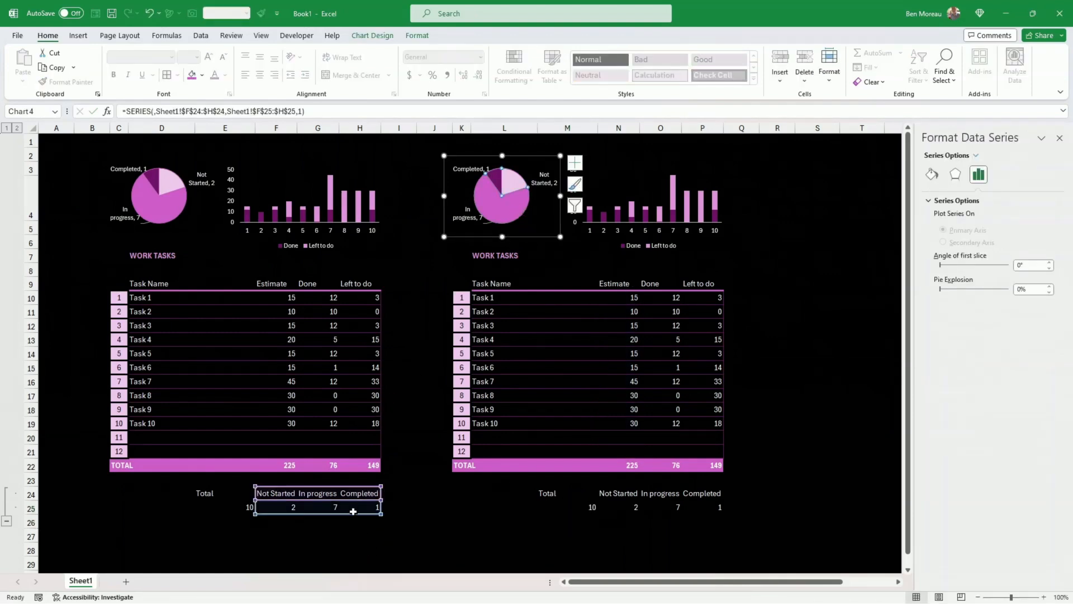
{"action": "left_click_drag", "start_coordinate": [353, 511], "coordinate": [699, 507]}
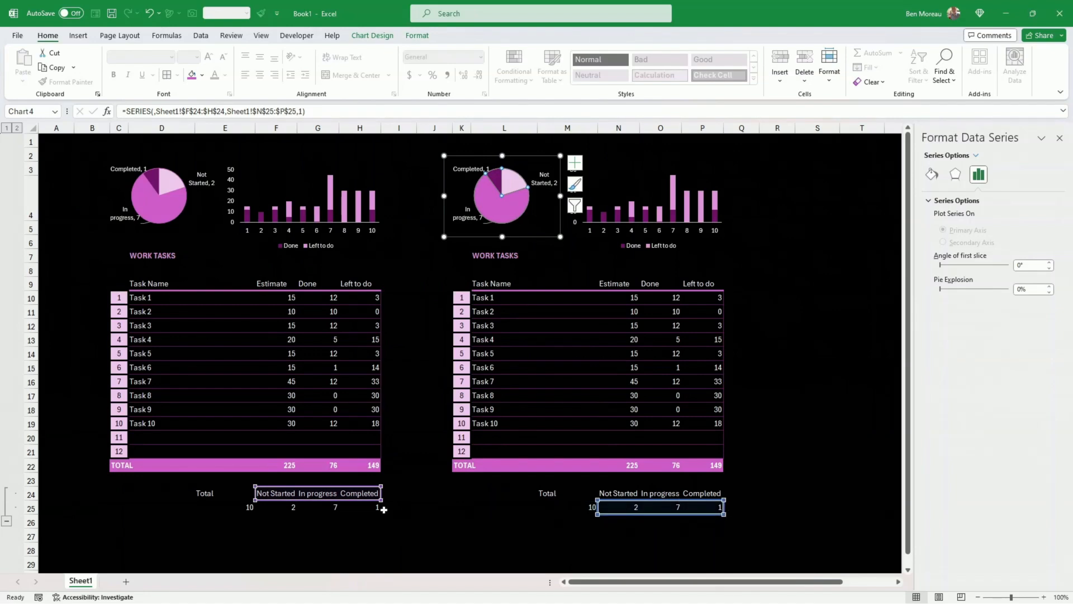
{"action": "left_click_drag", "start_coordinate": [335, 501], "coordinate": [660, 497]}
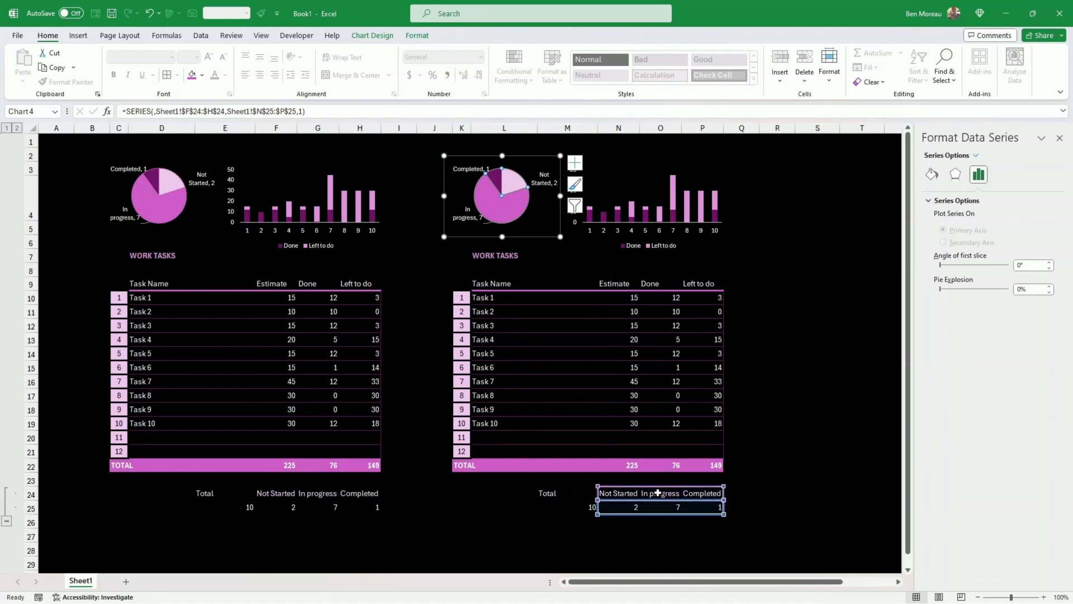
{"action": "left_click", "coordinate": [784, 475]}
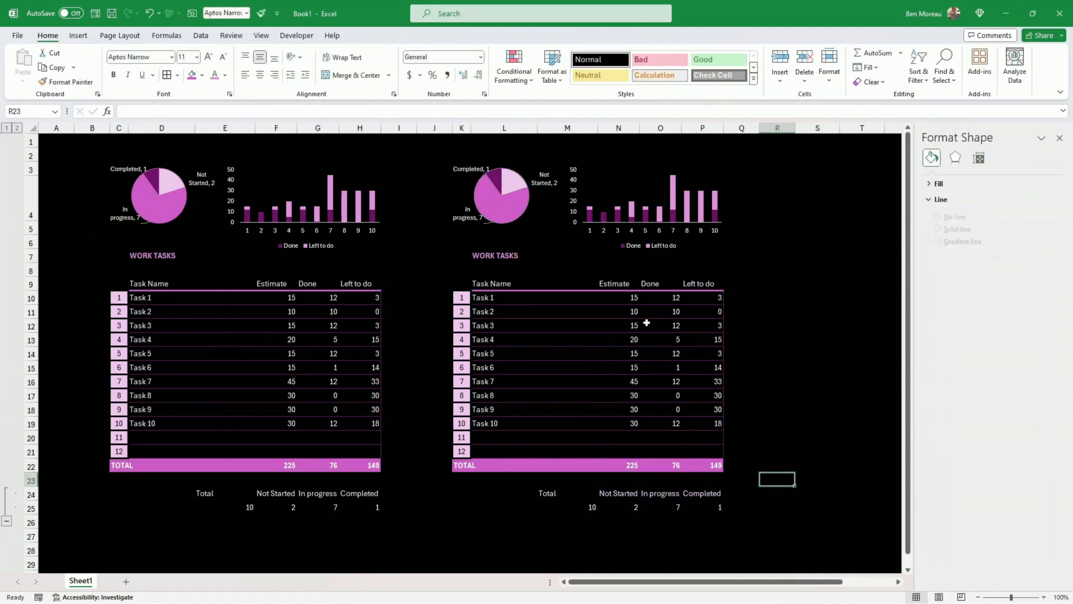
- Set the Estimate to 1 for Task 1 through Task 10 in the copied table
{"action": "left_click", "coordinate": [668, 323]}
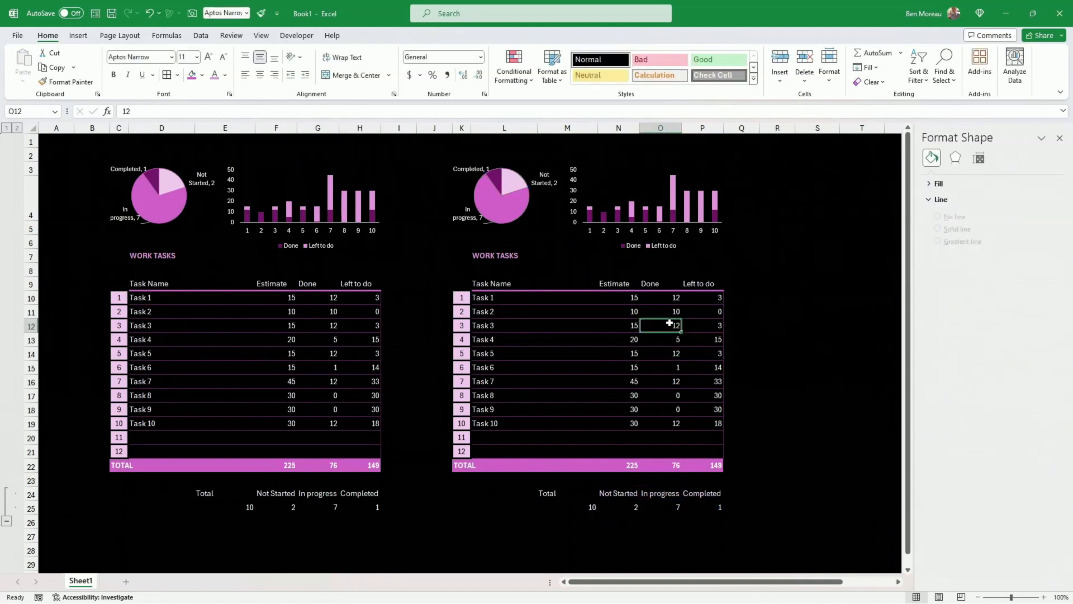
{"action": "key", "text": "Left"}
{"action": "key", "text": "Up"}
{"action": "key", "text": "Up"}
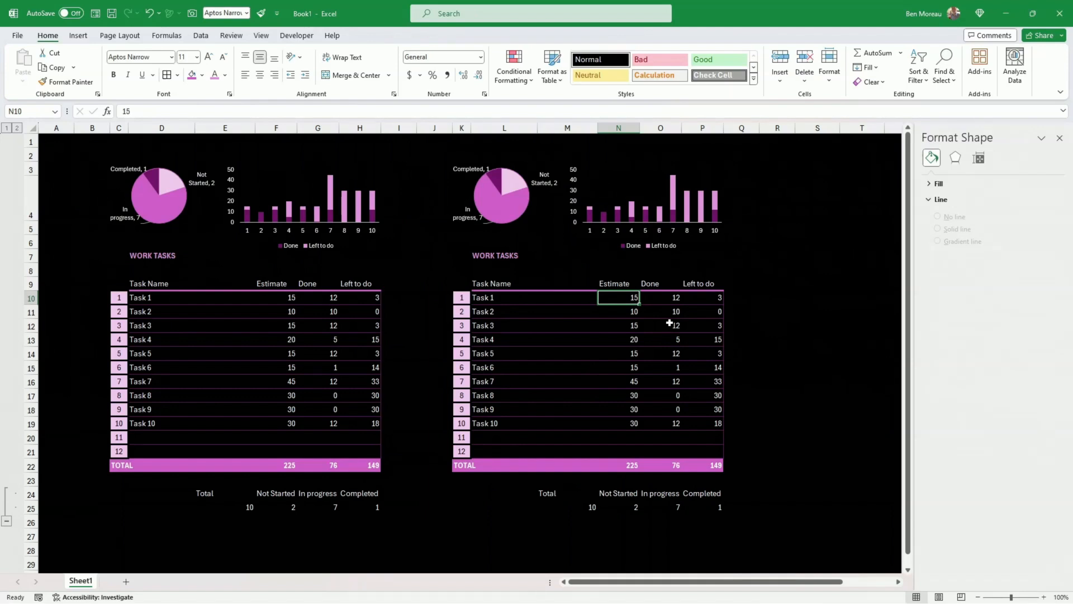
{"action": "type", "text": "1"}
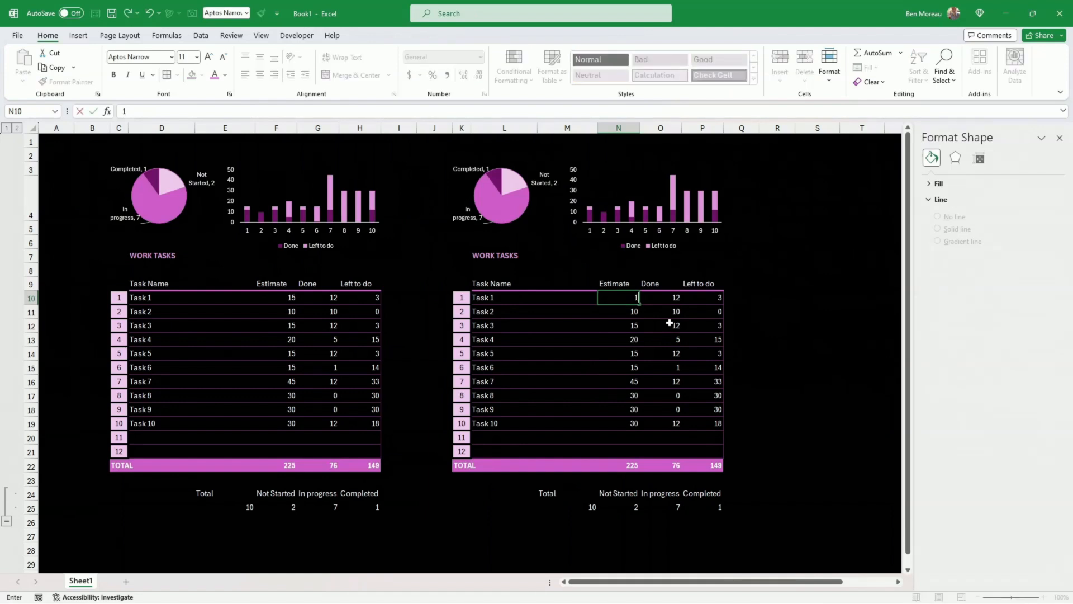
{"action": "key", "text": "Return"}
{"action": "type", "text": "1"}
{"action": "key", "text": "Return"}
{"action": "type", "text": "1"}
{"action": "key", "text": "Return"}
{"action": "type", "text": "1"}
{"action": "key", "text": "Return"}
{"action": "type", "text": "1 1 "}
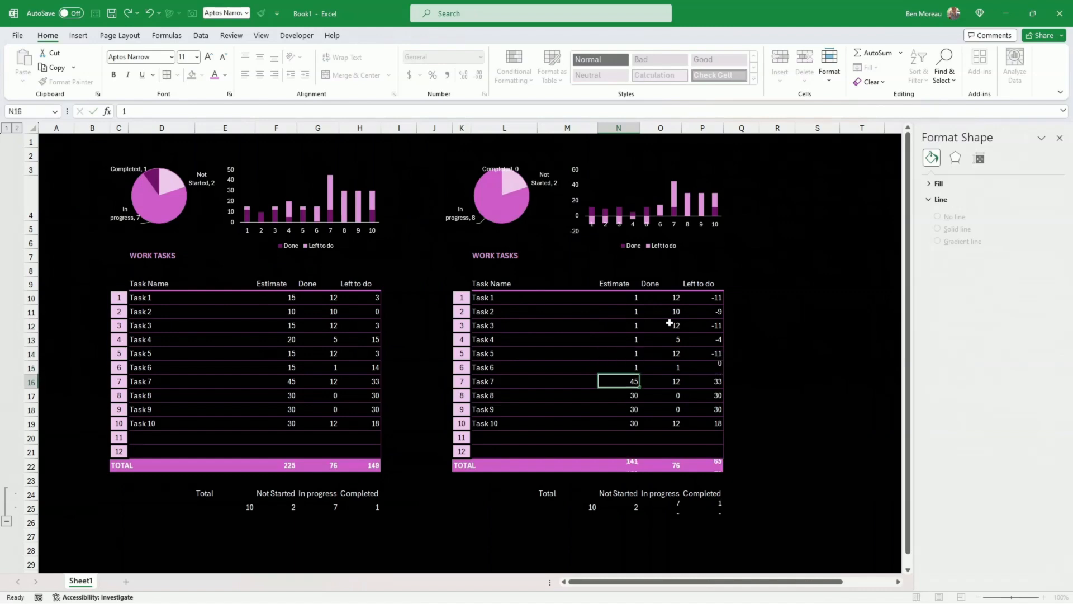
{"action": "type", "text": "1 1 1 1"}
{"action": "key", "text": "Right"}
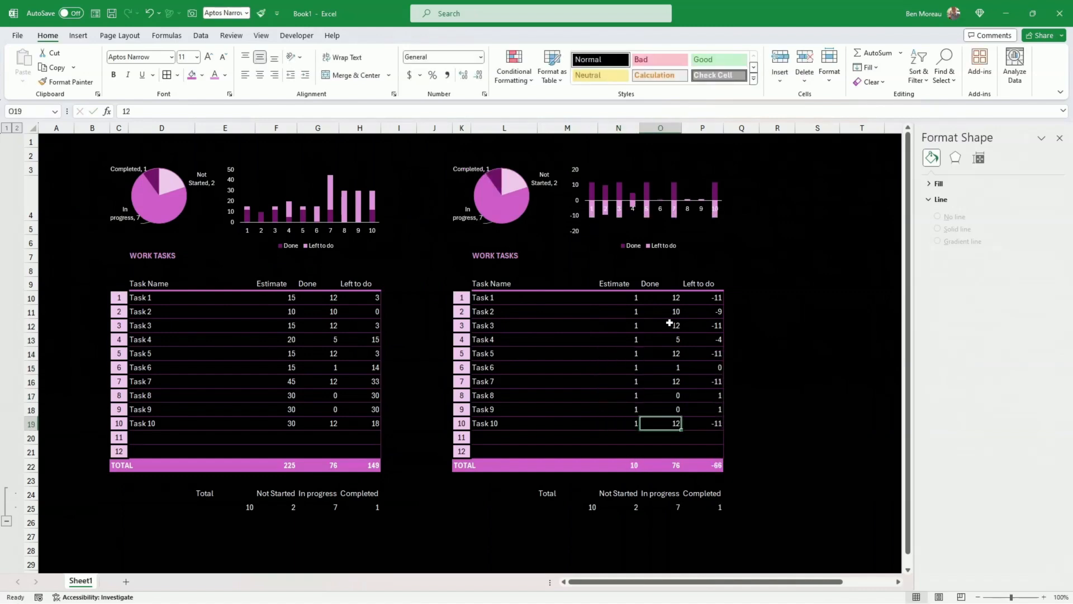
- Set the Done value to 1 for Task 1 through Task 4 in the copied table
{"action": "key", "text": "Up"}
{"action": "key", "text": "Up"}
{"action": "key", "text": "Up"}
{"action": "key", "text": "Up"}
{"action": "key", "text": "Up"}
{"action": "key", "text": "Up"}
{"action": "key", "text": "Up"}
{"action": "key", "text": "Up"}
{"action": "key", "text": "Up"}
{"action": "type", "text": "1"}
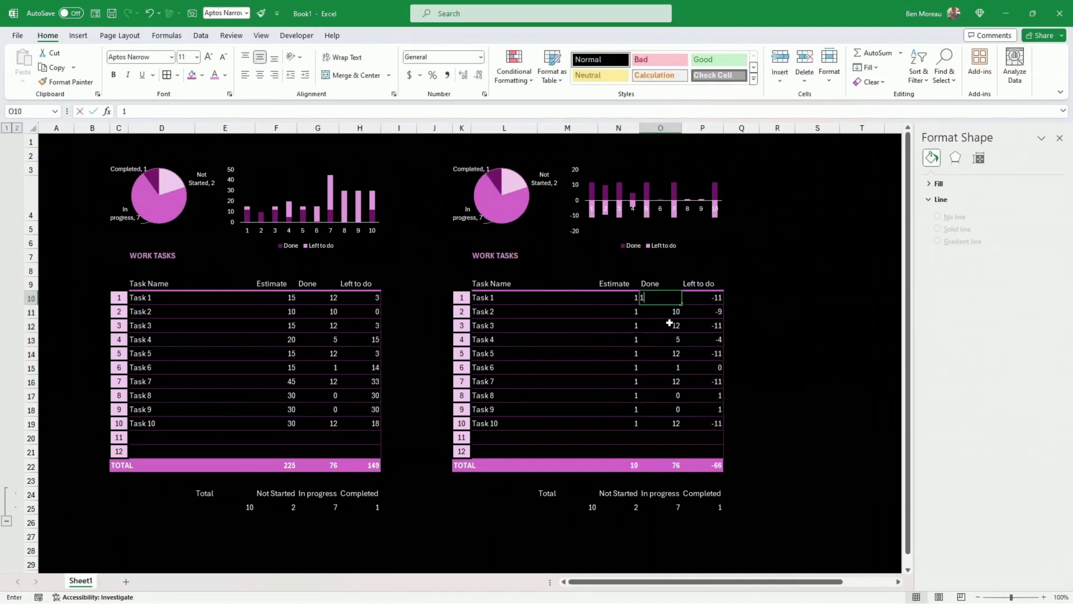
{"action": "key", "text": "Return"}
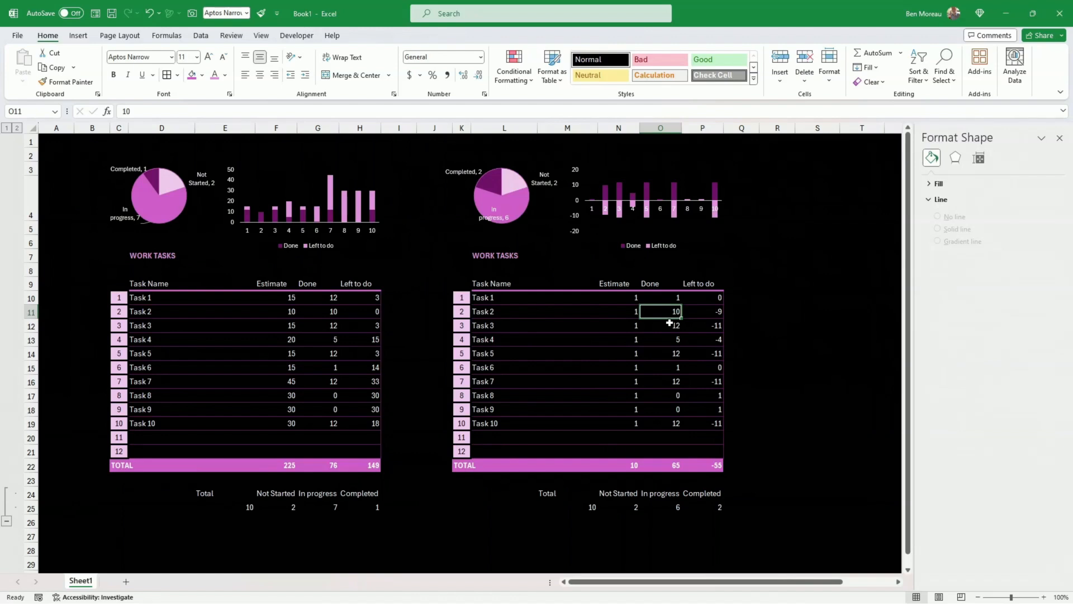
{"action": "type", "text": "1"}
{"action": "key", "text": "Return"}
{"action": "type", "text": "1"}
{"action": "key", "text": "Return"}
{"action": "type", "text": "1"}
{"action": "key", "text": "Return"}
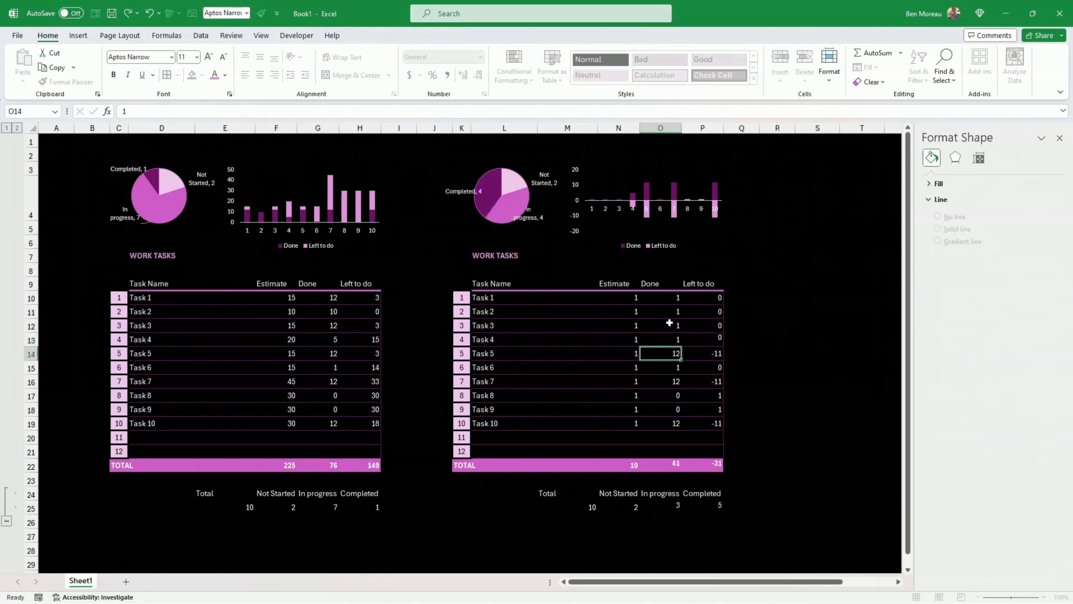
- Set the Done value to 0 for Task 5 through Task 8 and to 1 for Task 10 in the copied table
{"action": "type", "text": "0"}
{"action": "key", "text": "Return"}
{"action": "type", "text": "0"}
{"action": "key", "text": "Return"}
{"action": "type", "text": "0"}
{"action": "key", "text": "Return"}
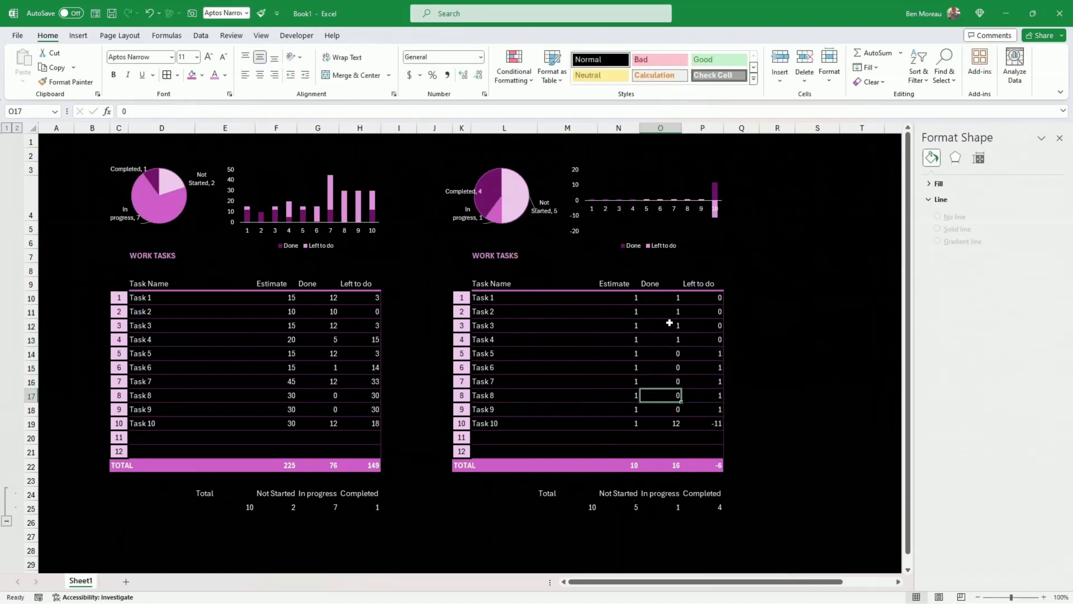
{"action": "type", "text": "0"}
{"action": "key", "text": "Return"}
{"action": "key", "text": "Return"}
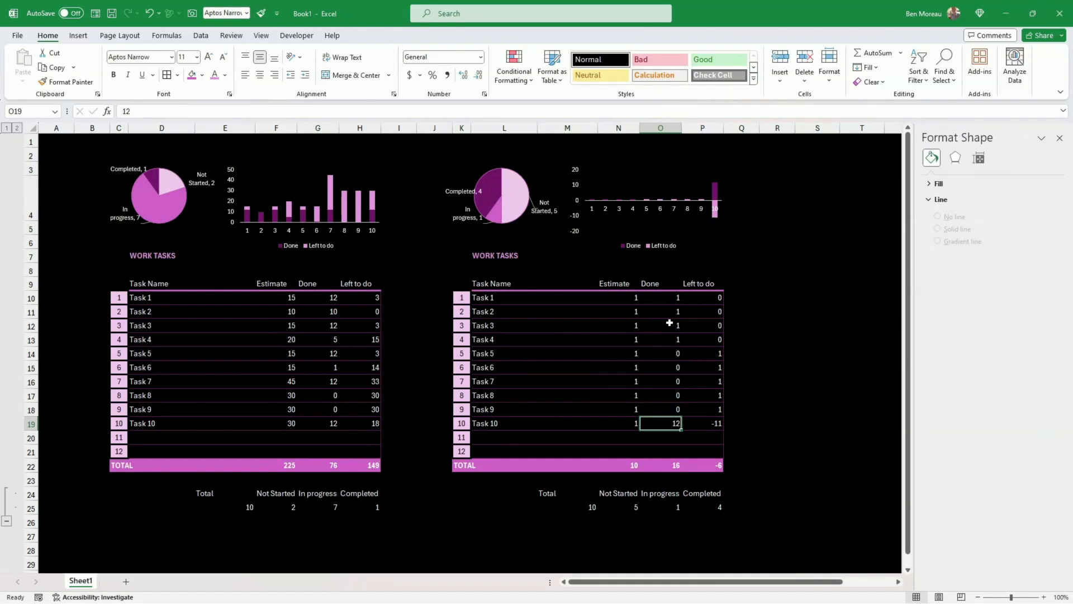
{"action": "type", "text": "1"}
{"action": "key", "text": "Up"}
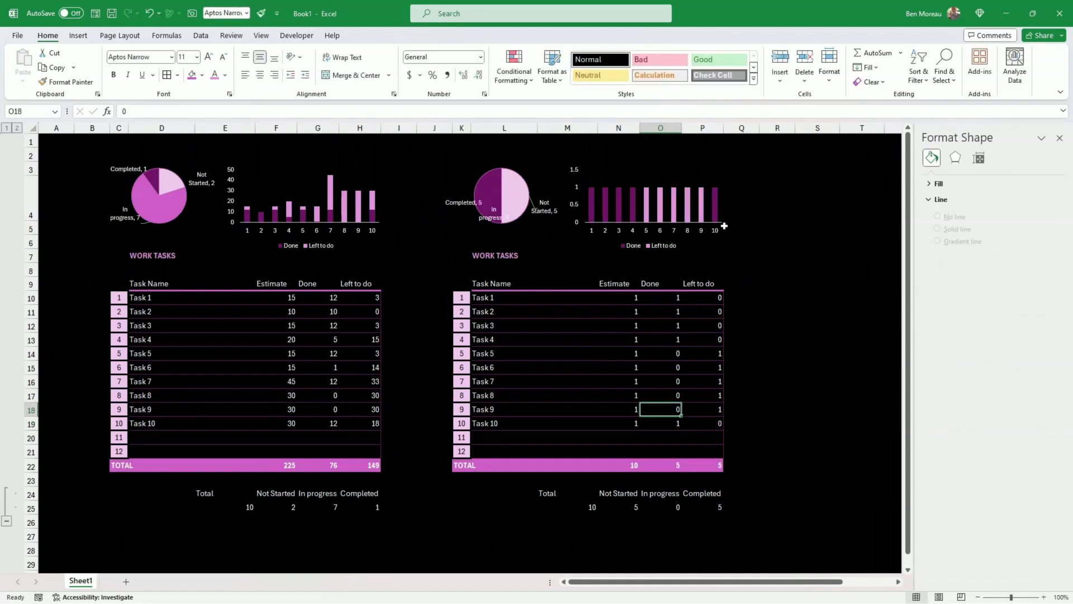
- Shorten the copied bar chart slightly by lowering its upper edge
{"action": "left_click", "coordinate": [687, 218]}
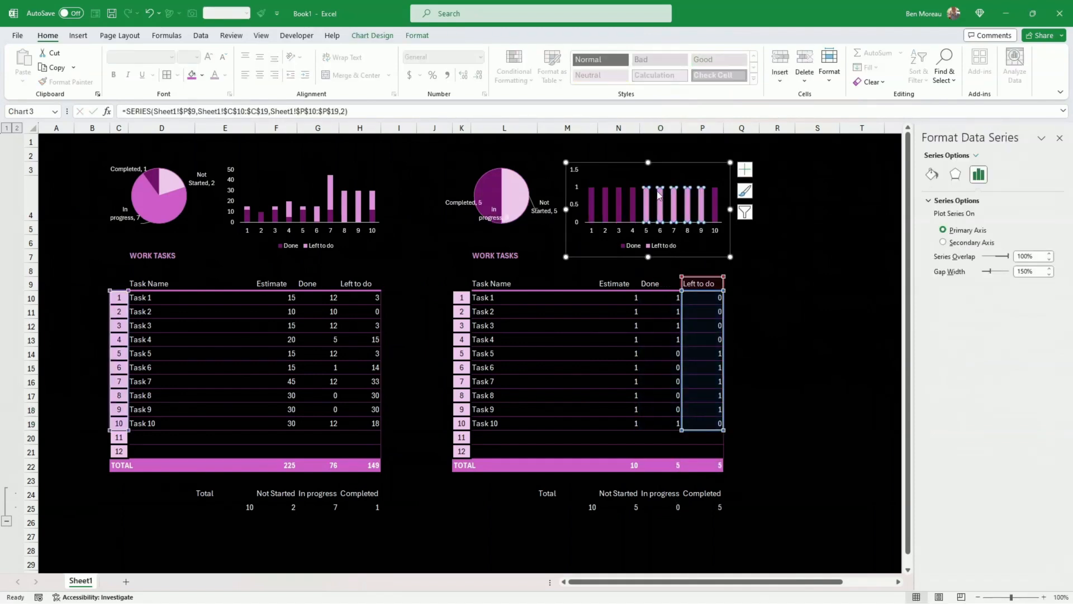
{"action": "left_click", "coordinate": [648, 164]}
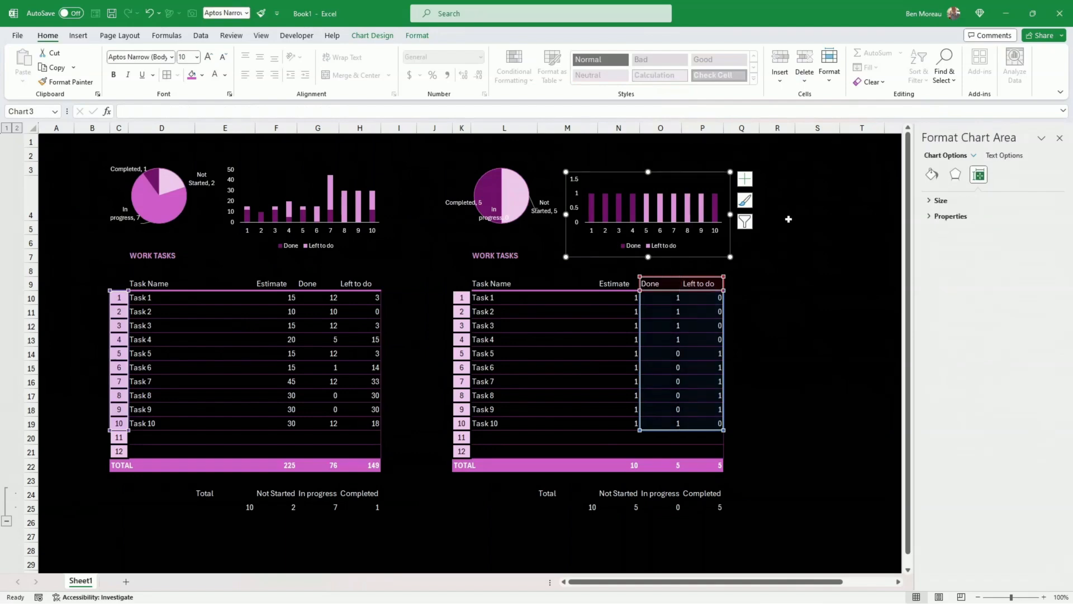
{"action": "left_click", "coordinate": [786, 269]}
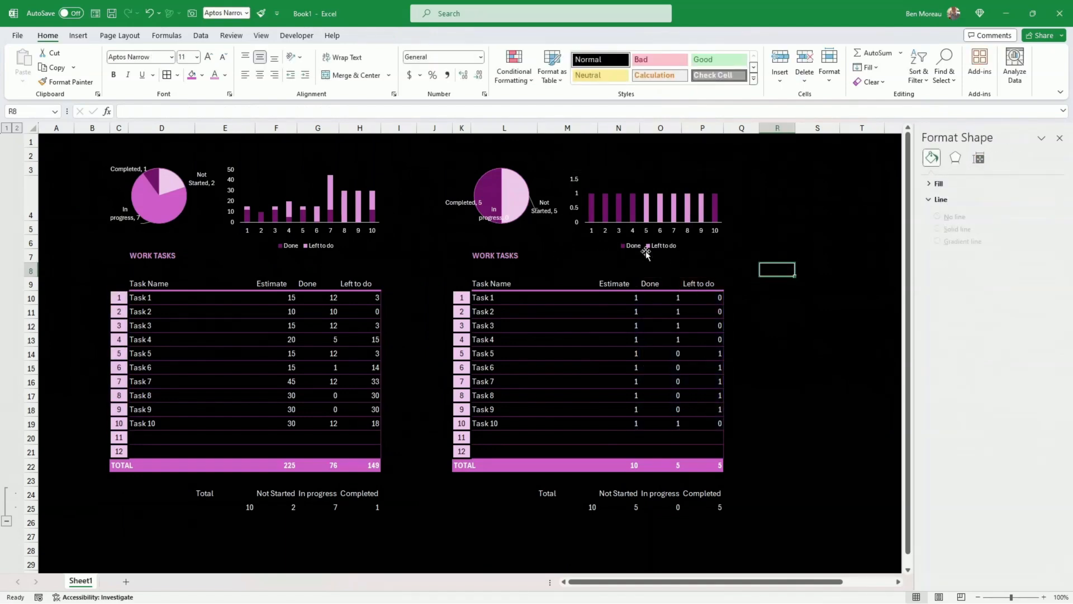
{"action": "left_click", "coordinate": [788, 226]}
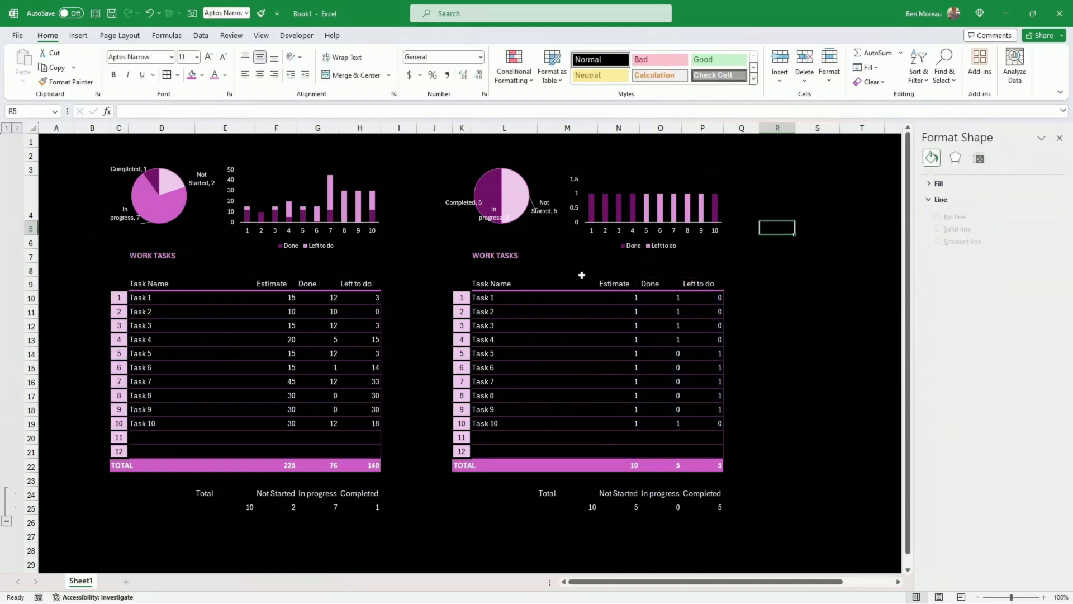
- Change the heading above the copied table to HOME TASKS
{"action": "left_click", "coordinate": [502, 256]}
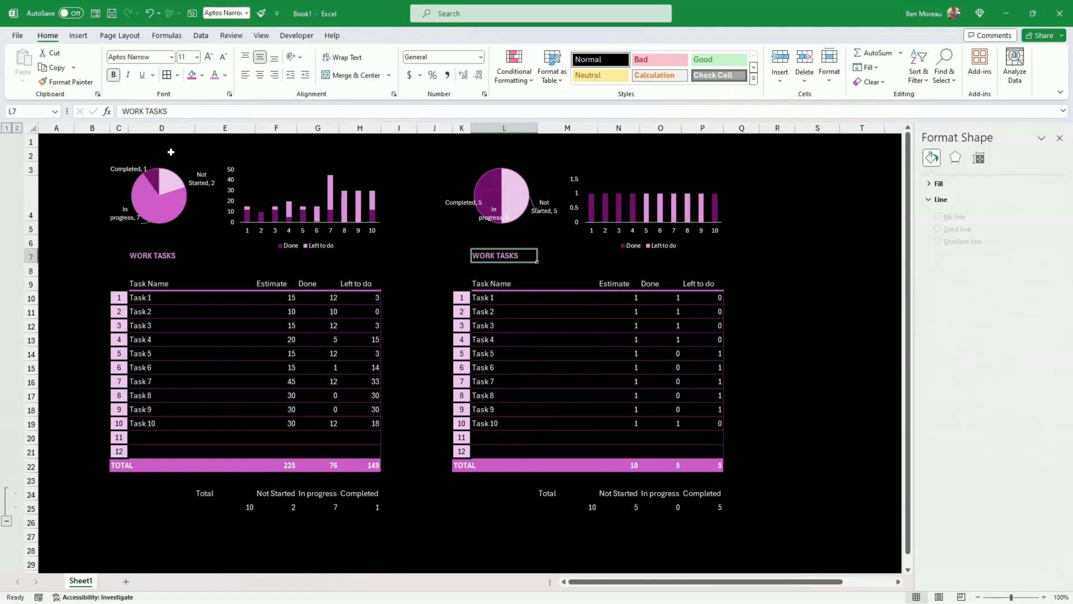
{"action": "double_click", "coordinate": [134, 110]}
{"action": "type", "text": "HOME"}
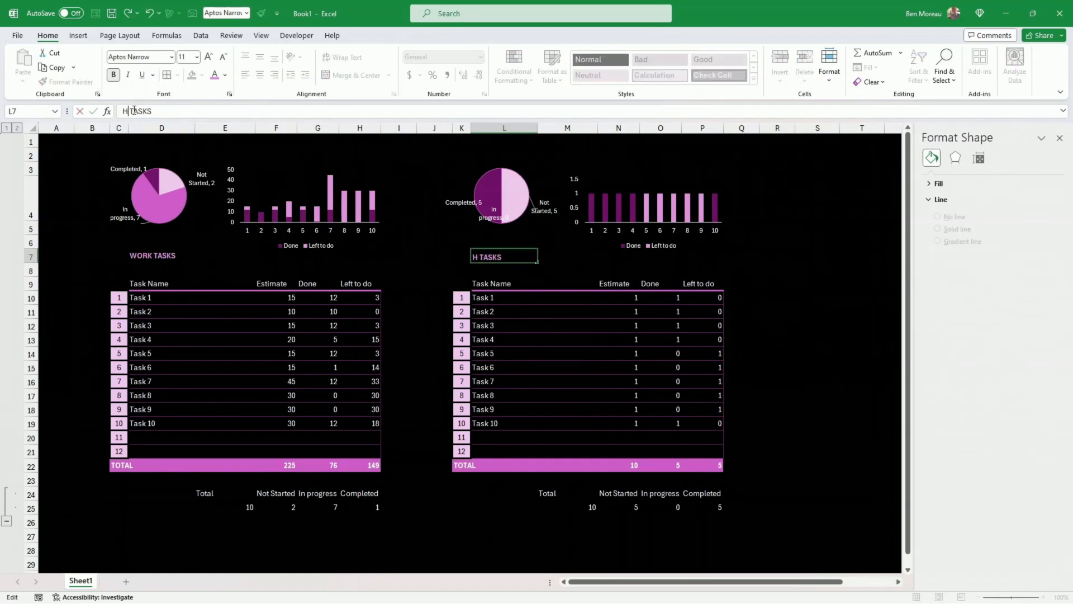
{"action": "key", "text": "Return"}
- Move the In progress label outside the HOME TASKS pie and remove category names from all its data labels
{"action": "left_click_drag", "start_coordinate": [503, 227], "coordinate": [473, 221]}
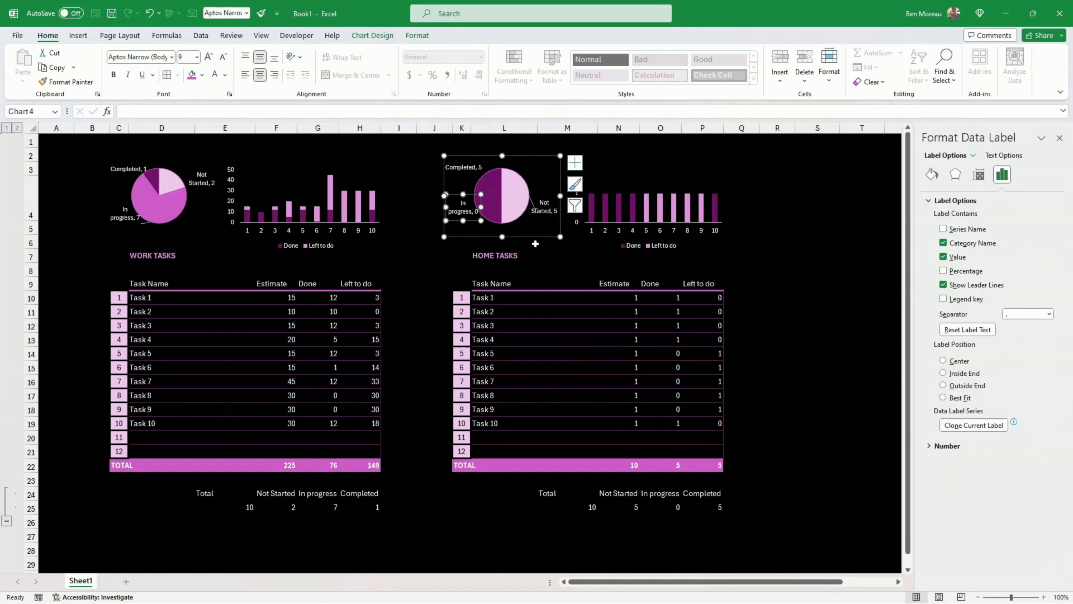
{"action": "left_click", "coordinate": [535, 242]}
{"action": "right_click", "coordinate": [545, 208]}
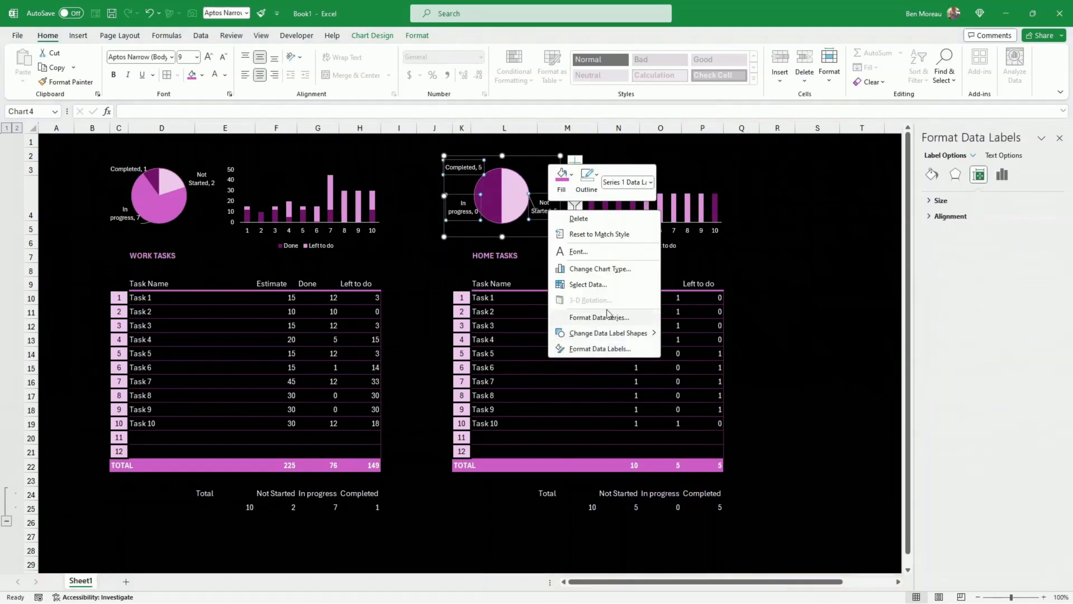
{"action": "left_click", "coordinate": [609, 349]}
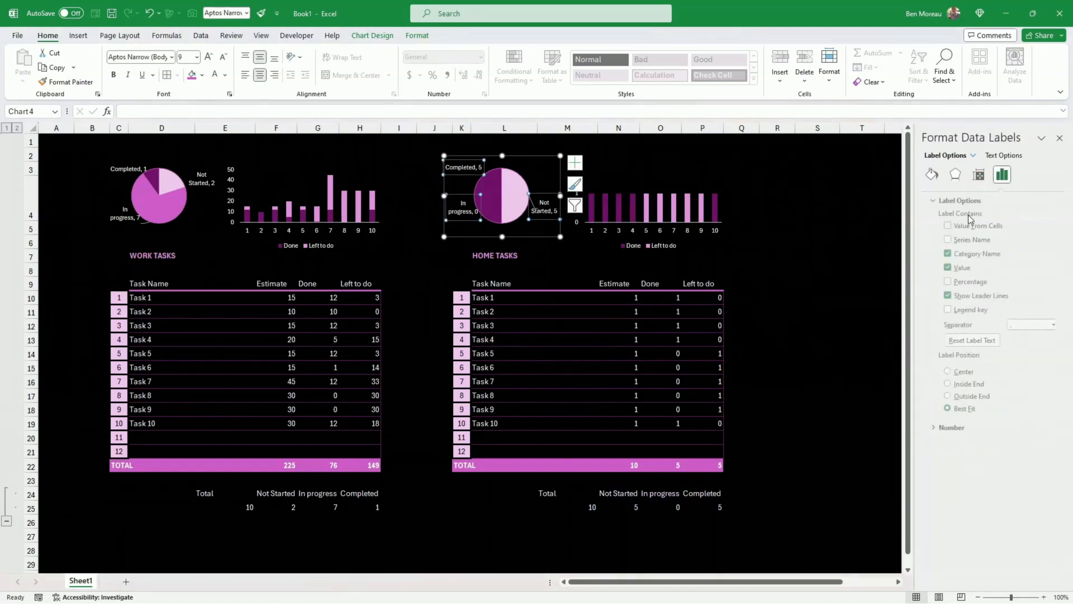
{"action": "left_click", "coordinate": [944, 254]}
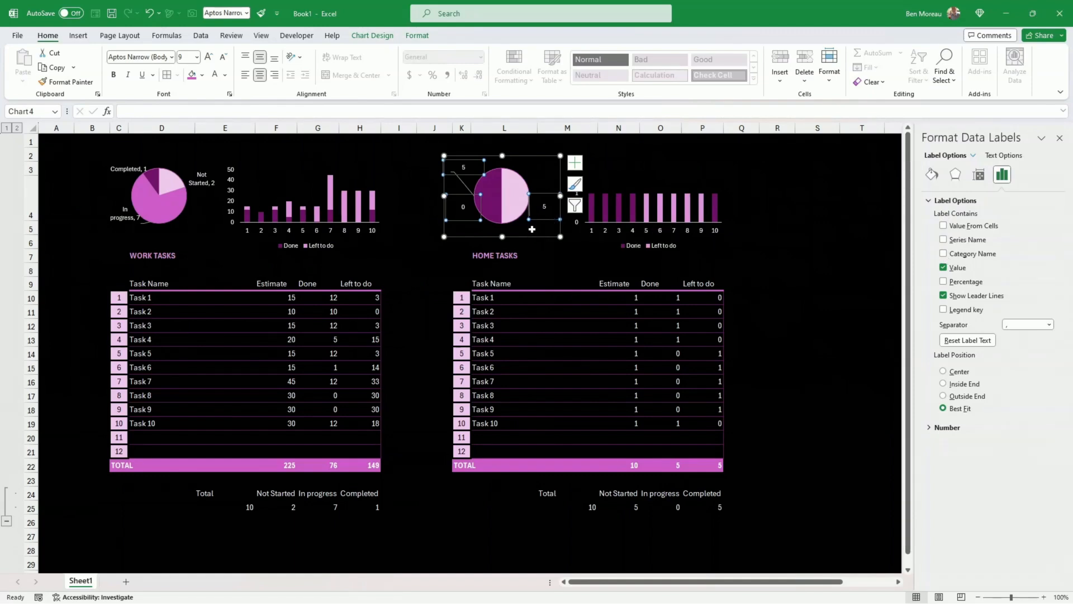
- Add a legend below the HOME TASKS pie and make its text white
{"action": "left_click", "coordinate": [372, 37]}
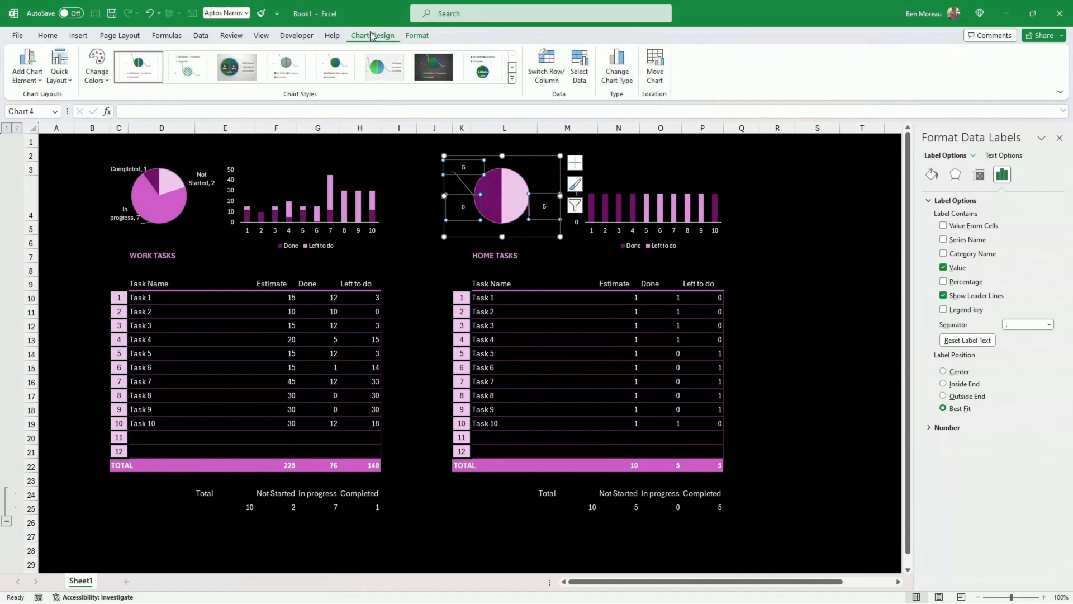
{"action": "left_click", "coordinate": [35, 84]}
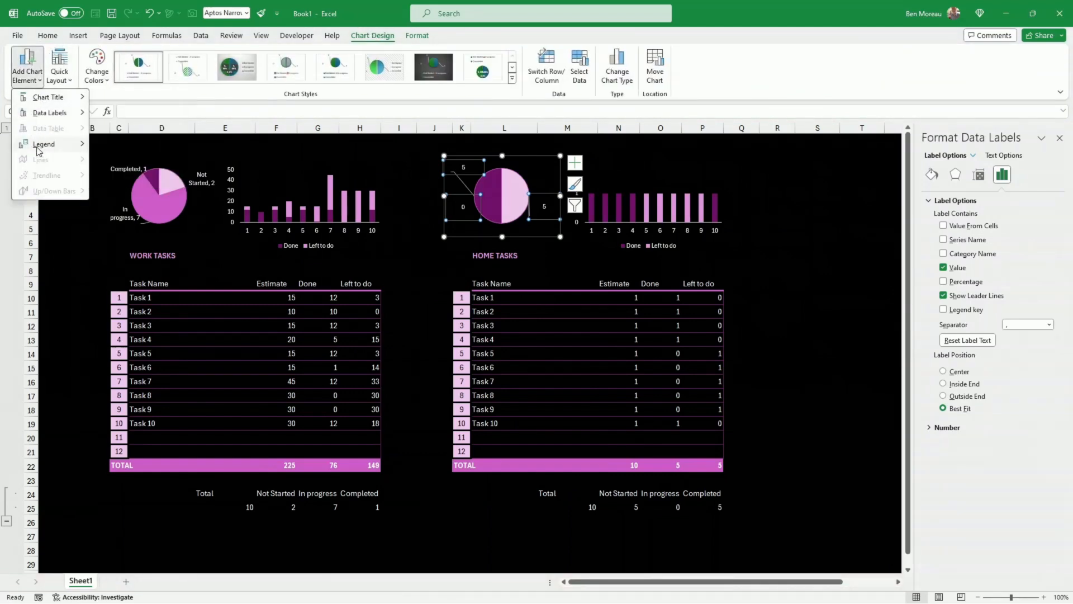
{"action": "mouse_move", "coordinate": [39, 147]}
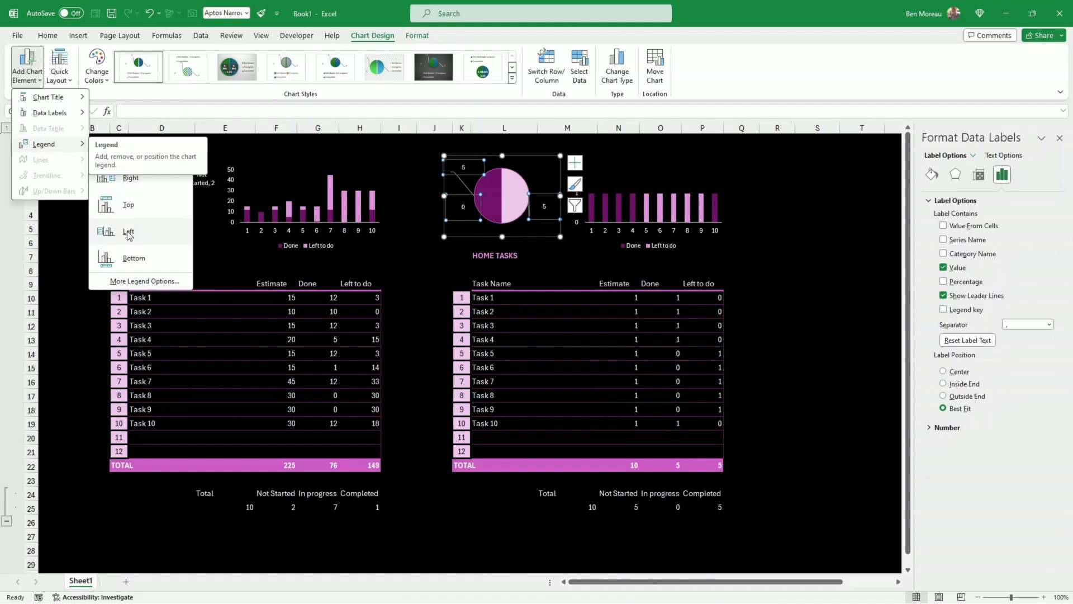
{"action": "left_click", "coordinate": [127, 258]}
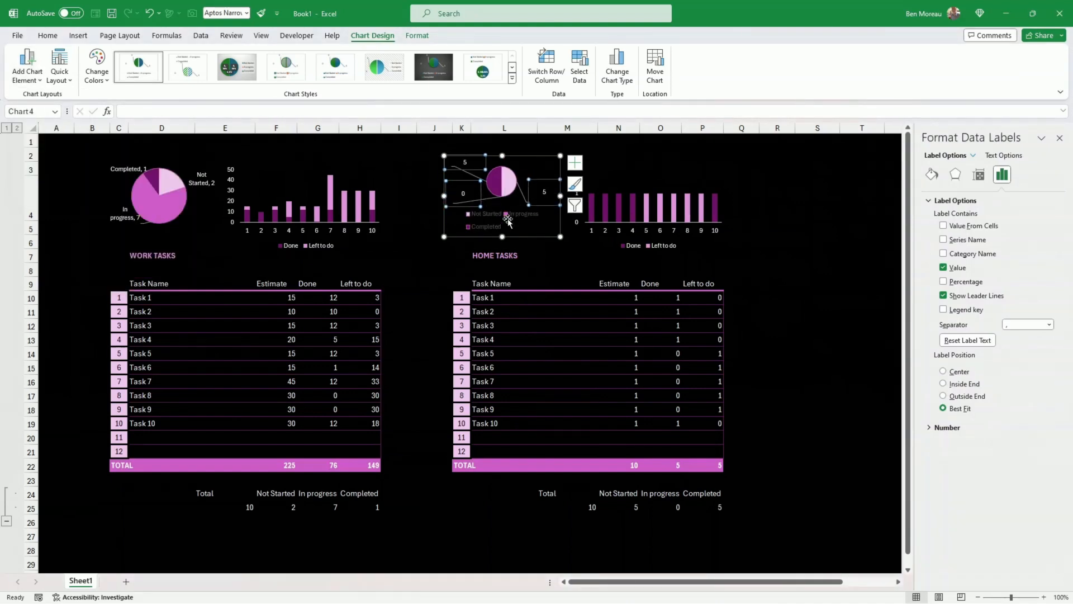
{"action": "left_click", "coordinate": [466, 202]}
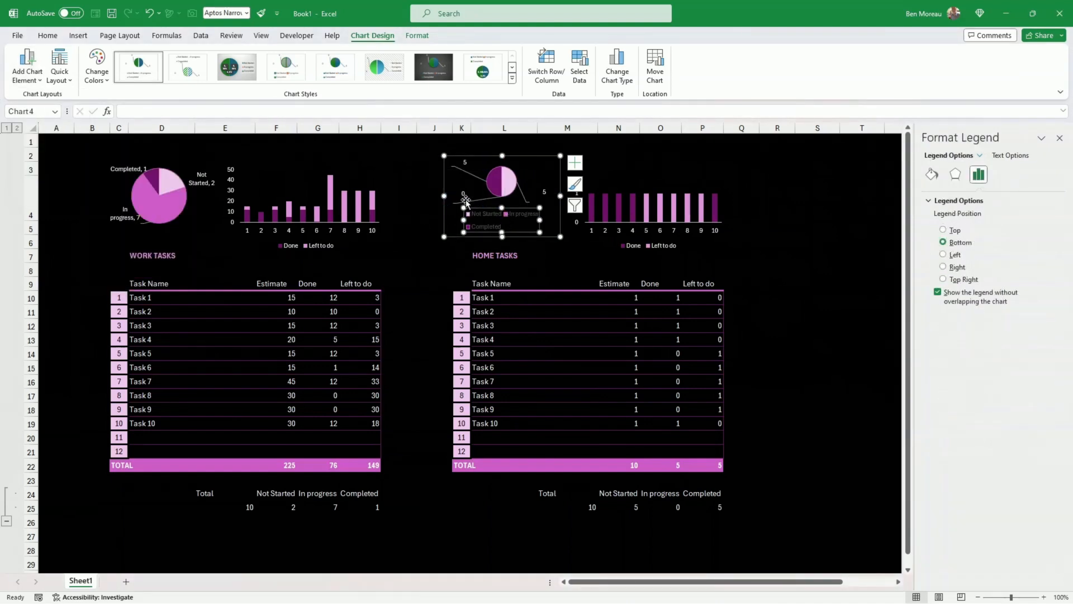
{"action": "left_click", "coordinate": [47, 35]}
{"action": "left_click", "coordinate": [218, 75]}
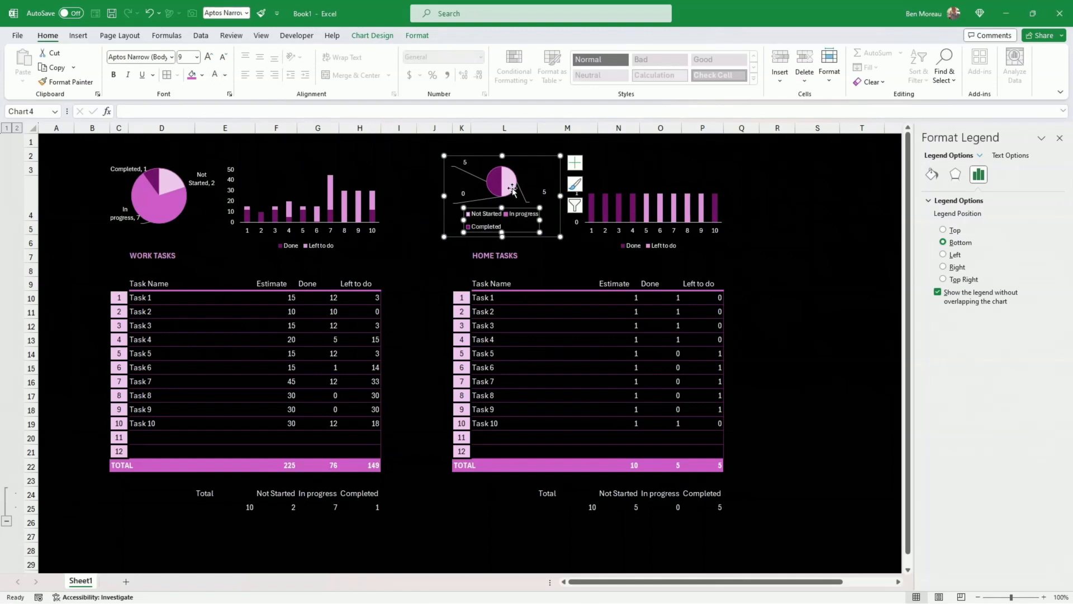
- Widen the HOME TASKS pie legend so its three entries fit on one line, and shift it slightly lower
{"action": "left_click_drag", "start_coordinate": [556, 222], "coordinate": [556, 221]}
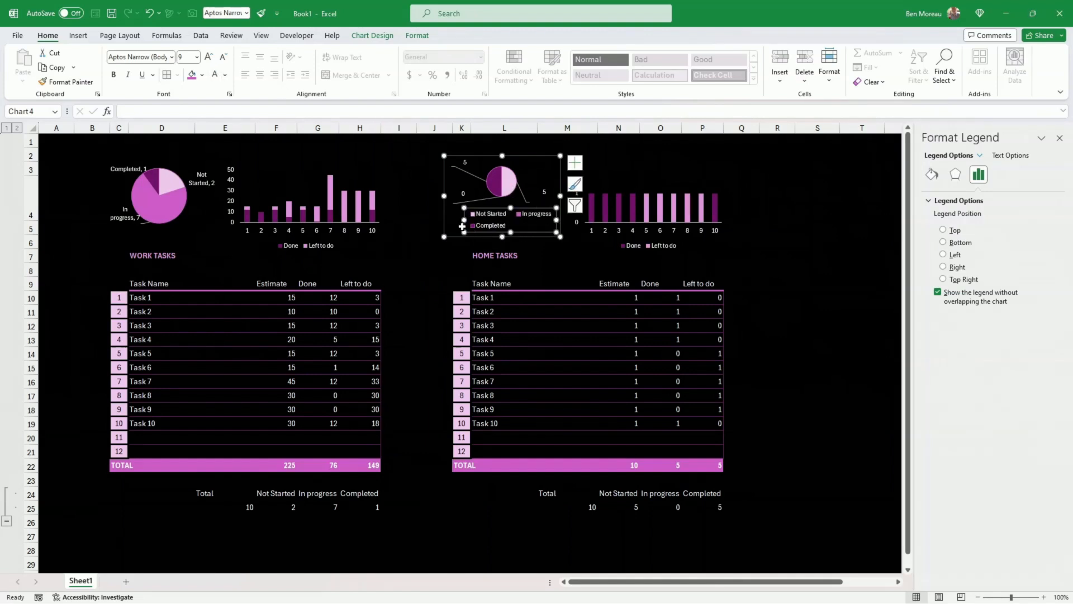
{"action": "left_click_drag", "start_coordinate": [467, 222], "coordinate": [447, 222]}
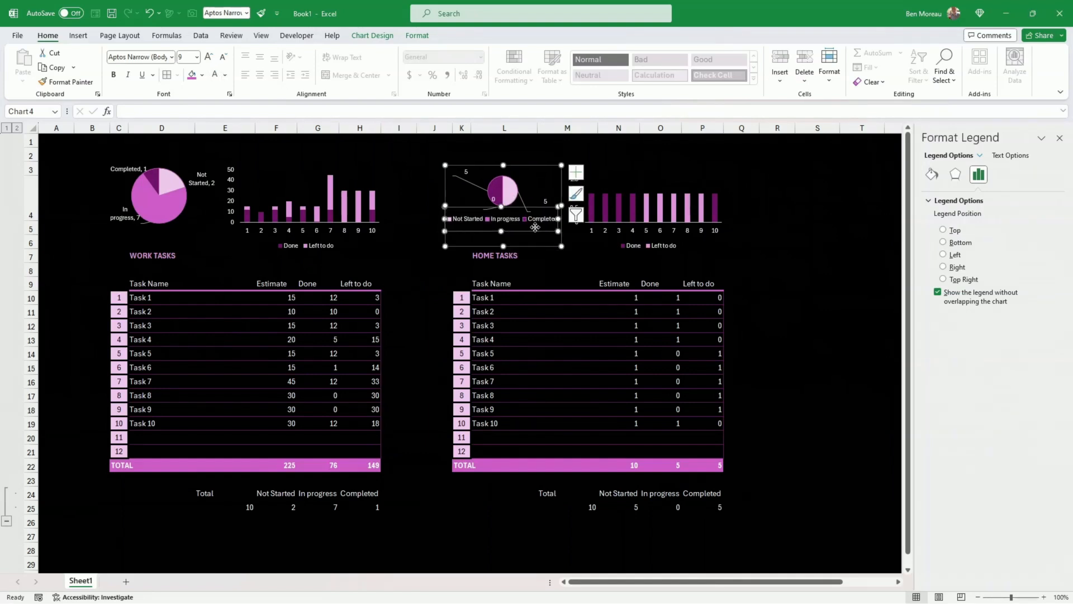
{"action": "left_click_drag", "start_coordinate": [535, 227], "coordinate": [535, 236]}
{"action": "left_click", "coordinate": [790, 254]}
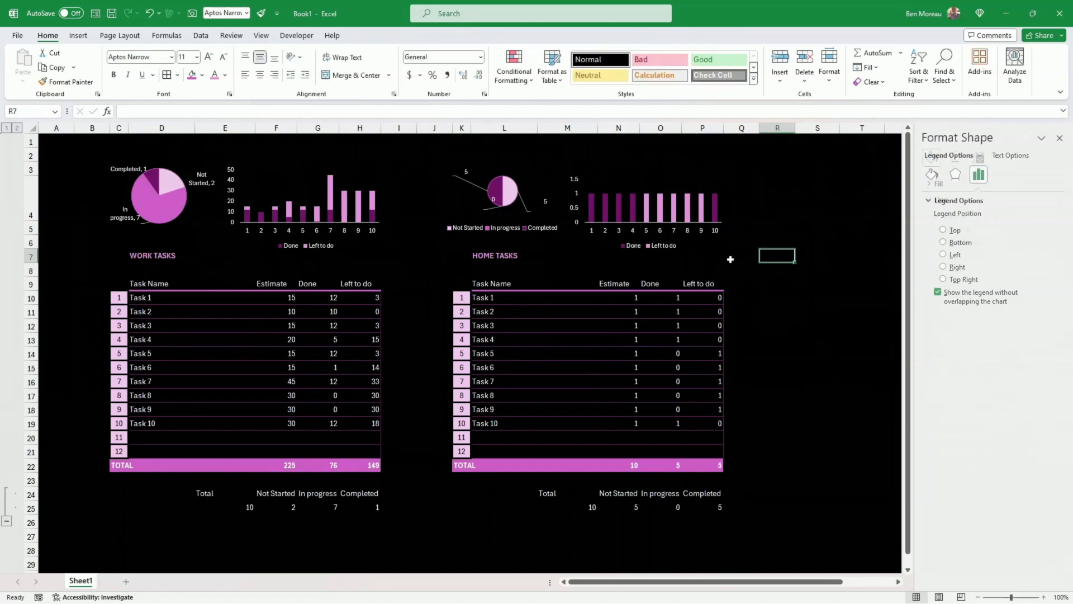
{"action": "left_click", "coordinate": [713, 259]}
{"action": "left_click", "coordinate": [741, 255]}
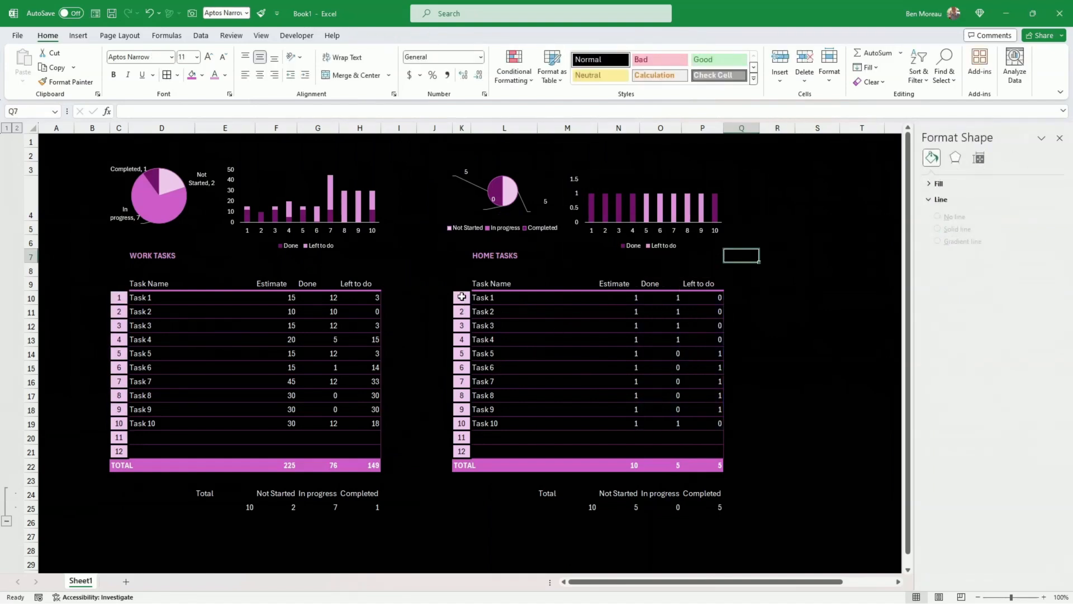
- Fill the row number cells 1 to 12 of the HOME TASKS table with the lightest theme green
{"action": "left_click_drag", "start_coordinate": [462, 297], "coordinate": [469, 445]}
{"action": "left_click", "coordinate": [259, 74]}
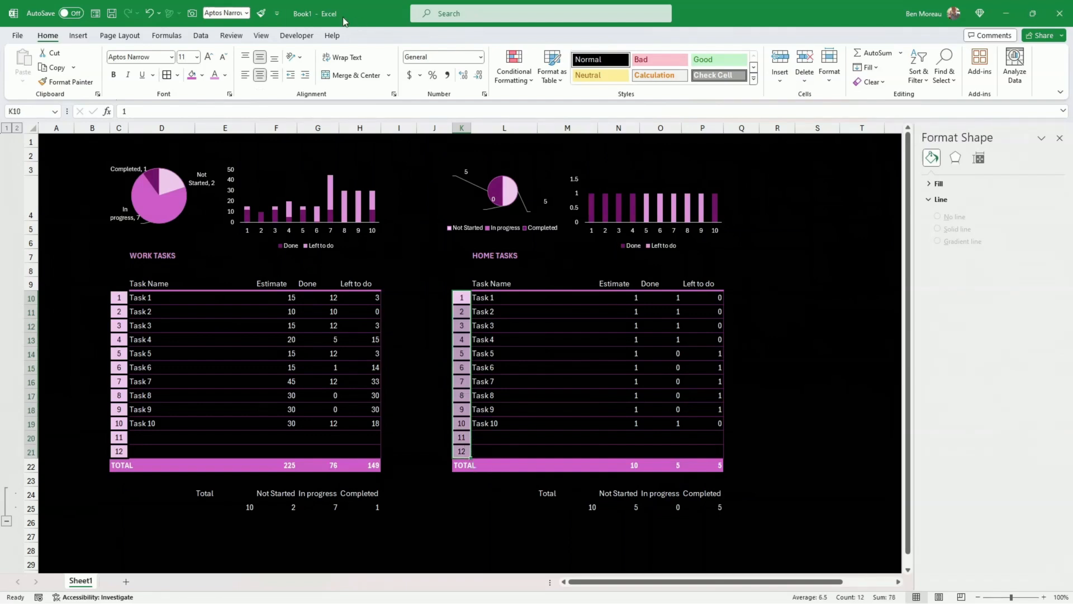
{"action": "left_click", "coordinate": [202, 75]}
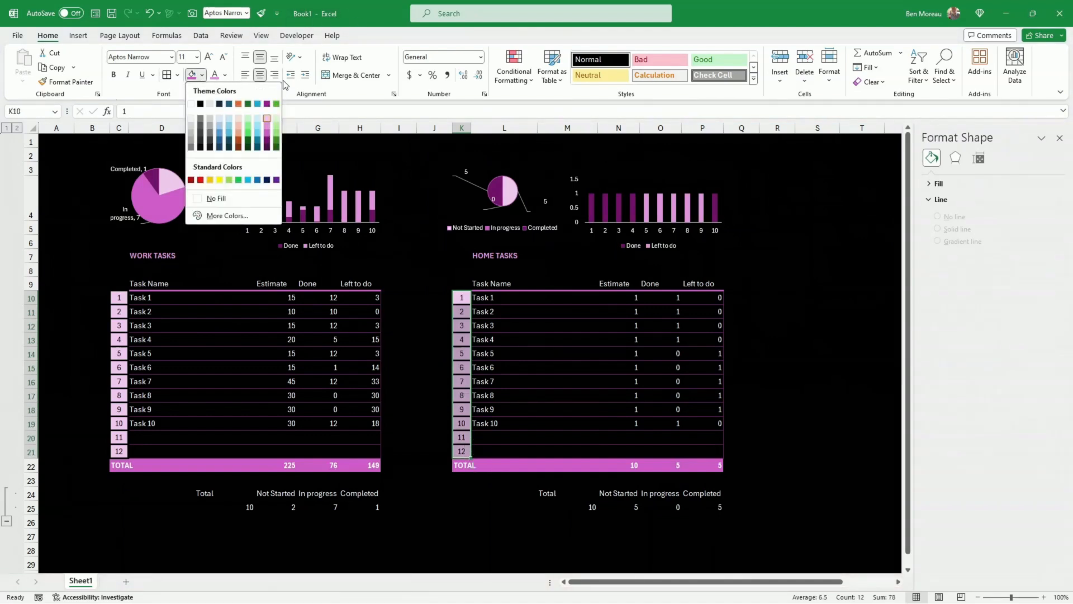
{"action": "left_click", "coordinate": [276, 119]}
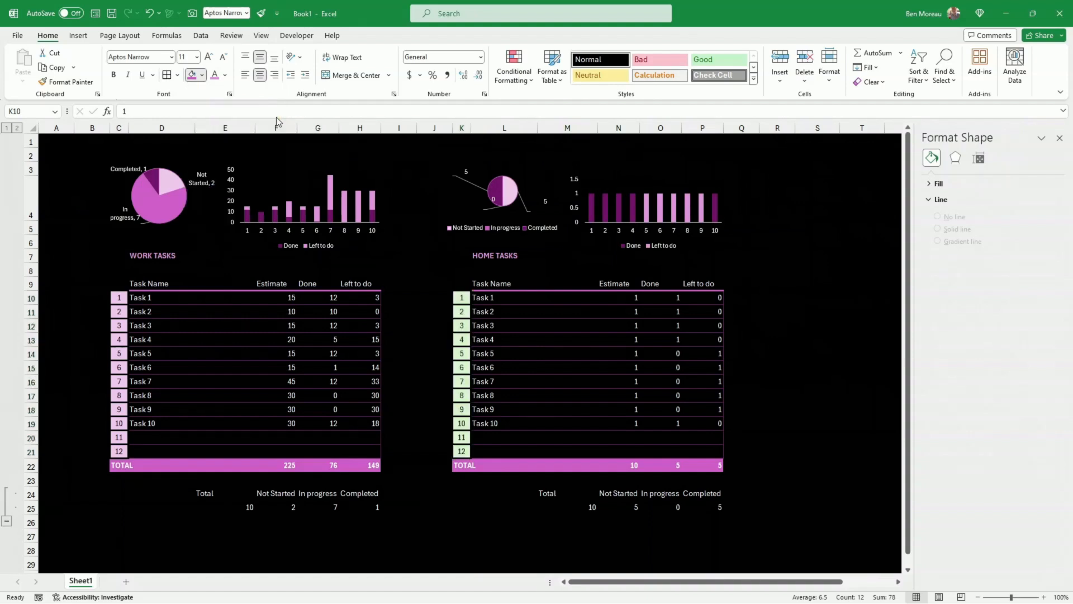
- Fill the TOTAL row of the HOME TASKS table with a medium theme green
{"action": "left_click_drag", "start_coordinate": [467, 465], "coordinate": [715, 465]}
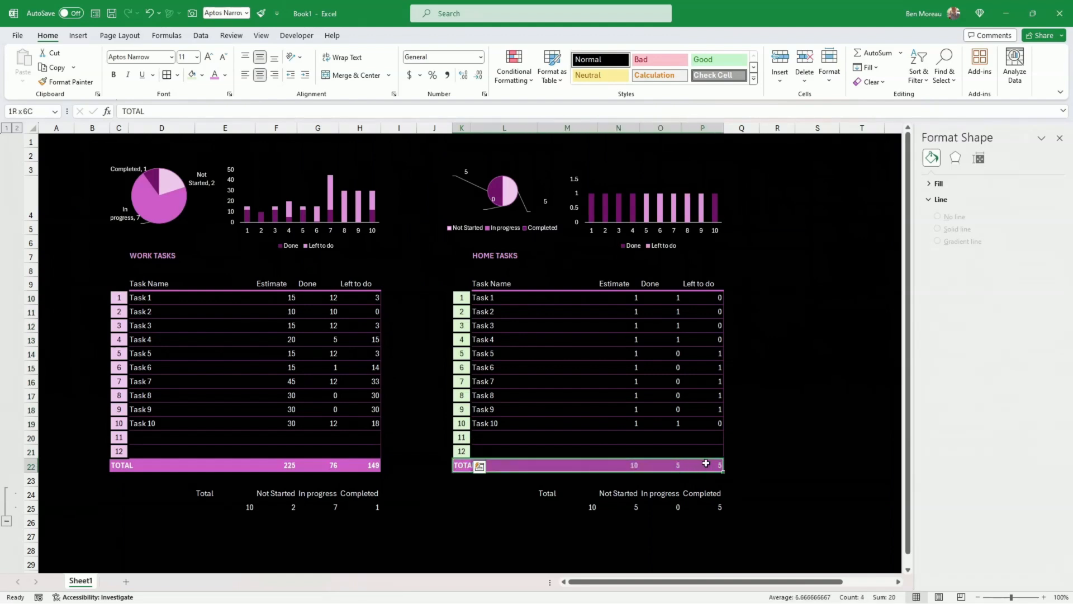
{"action": "left_click", "coordinate": [201, 75]}
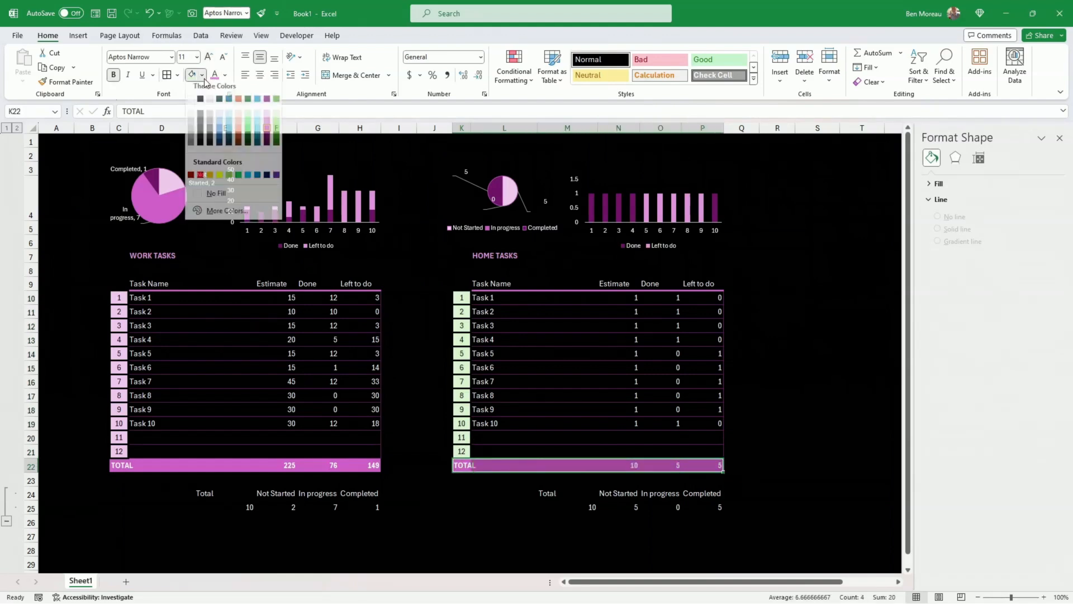
{"action": "left_click", "coordinate": [276, 134]}
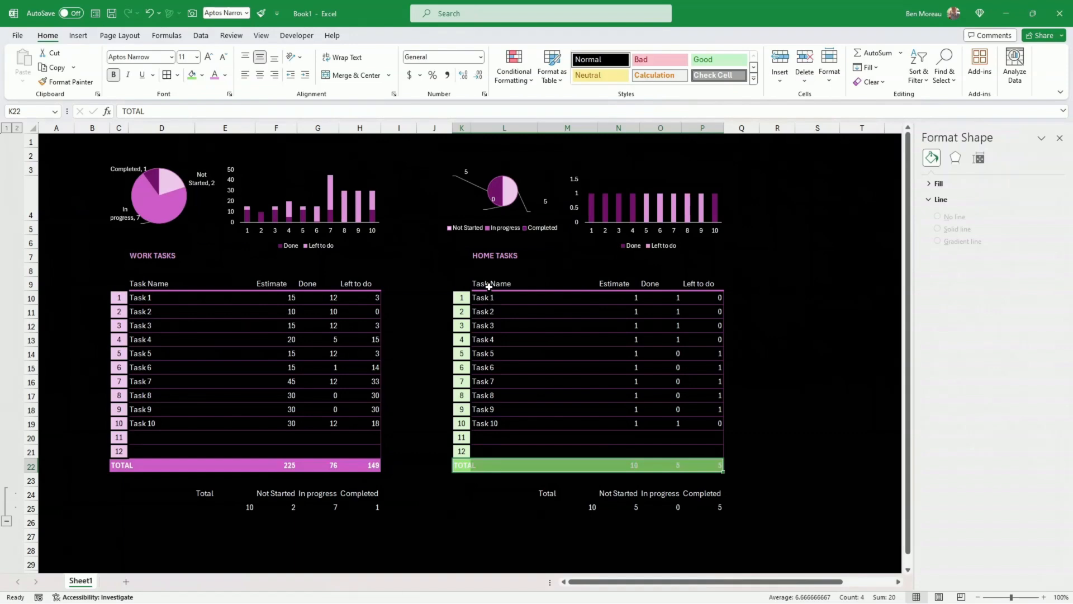
- Set the font colour of the HOME TASKS heading to a light theme green
{"action": "left_click", "coordinate": [496, 255]}
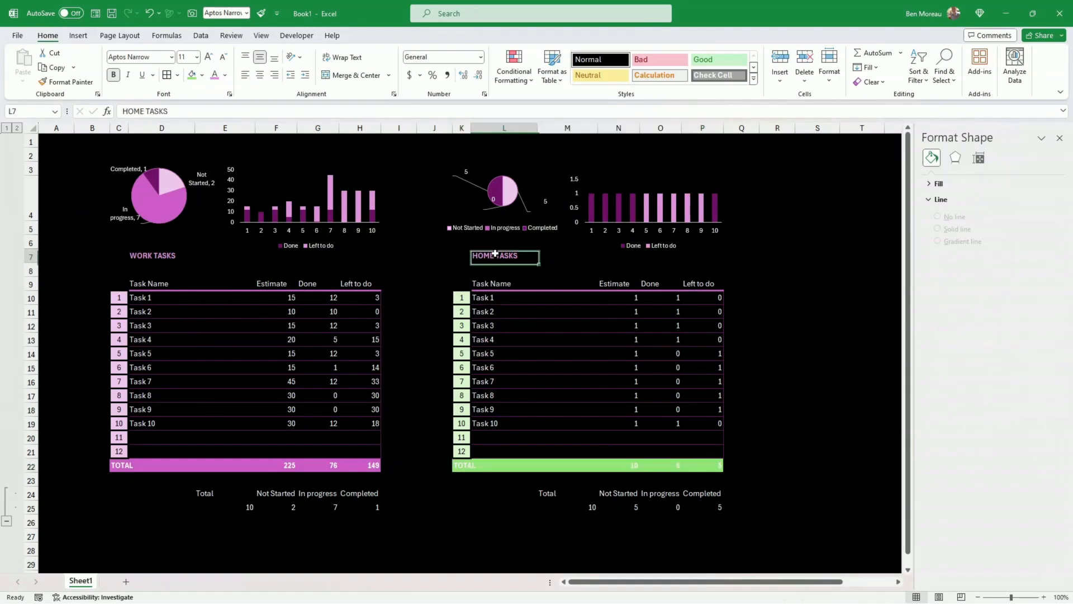
{"action": "left_click", "coordinate": [225, 75]}
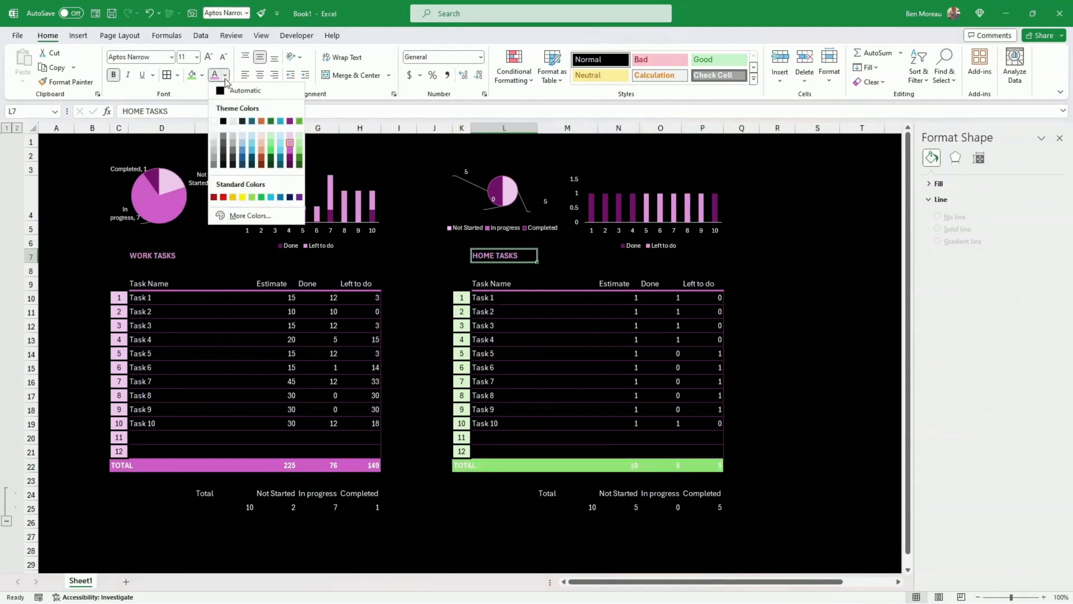
{"action": "left_click", "coordinate": [300, 140]}
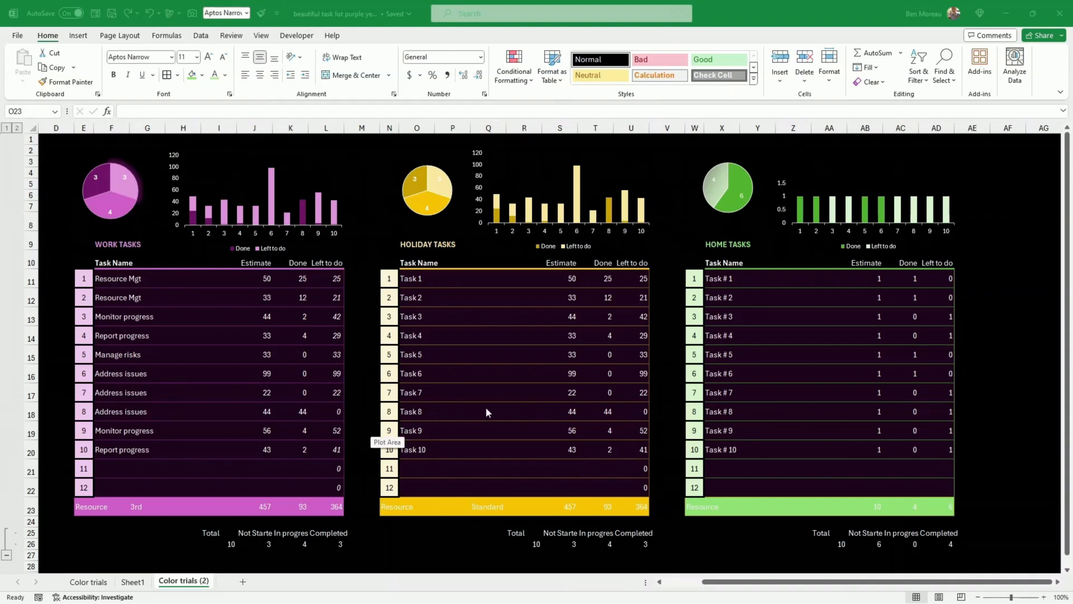
{"action": "left_click", "coordinate": [96, 220]}
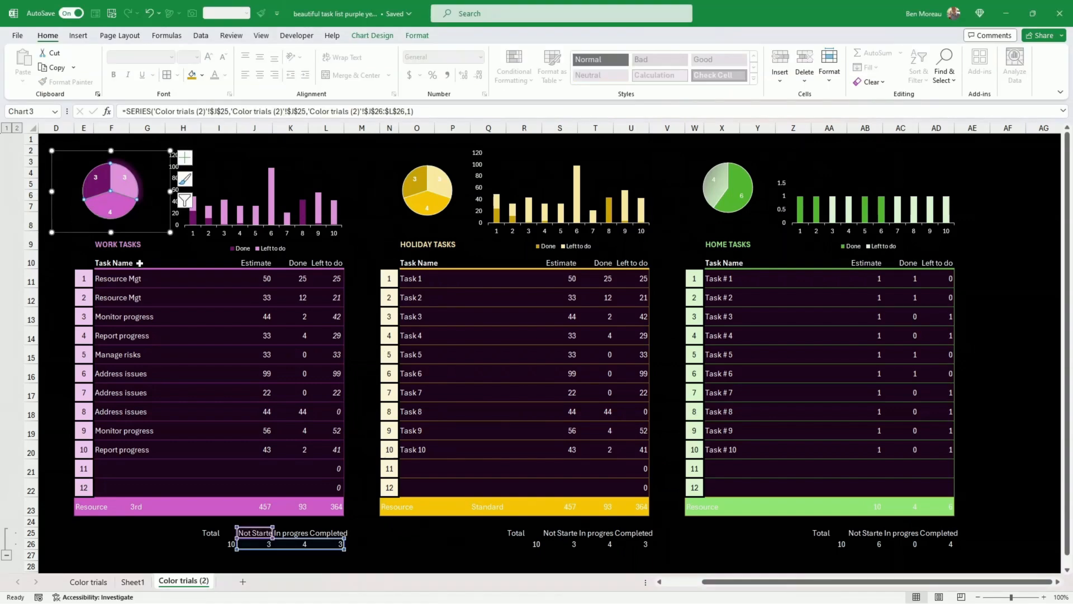
{"action": "left_click", "coordinate": [155, 246]}
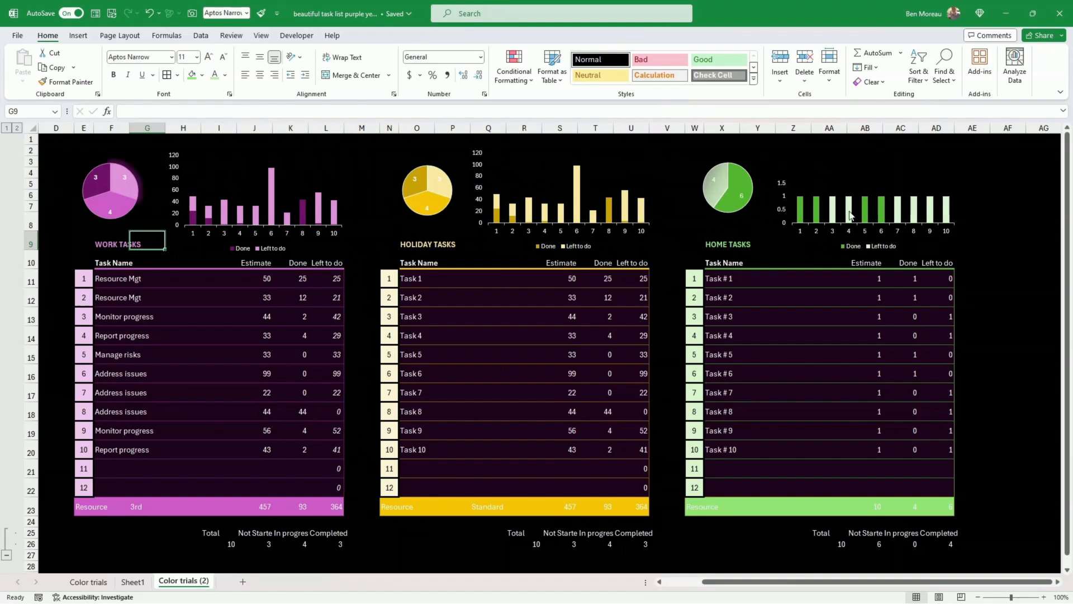
- Fill cell N9 beside the HOLIDAY TASKS heading with the standard gold colour #FFC000
{"action": "mouse_move", "coordinate": [849, 221]}
{"action": "mouse_move", "coordinate": [947, 219]}
{"action": "left_click", "coordinate": [384, 235]}
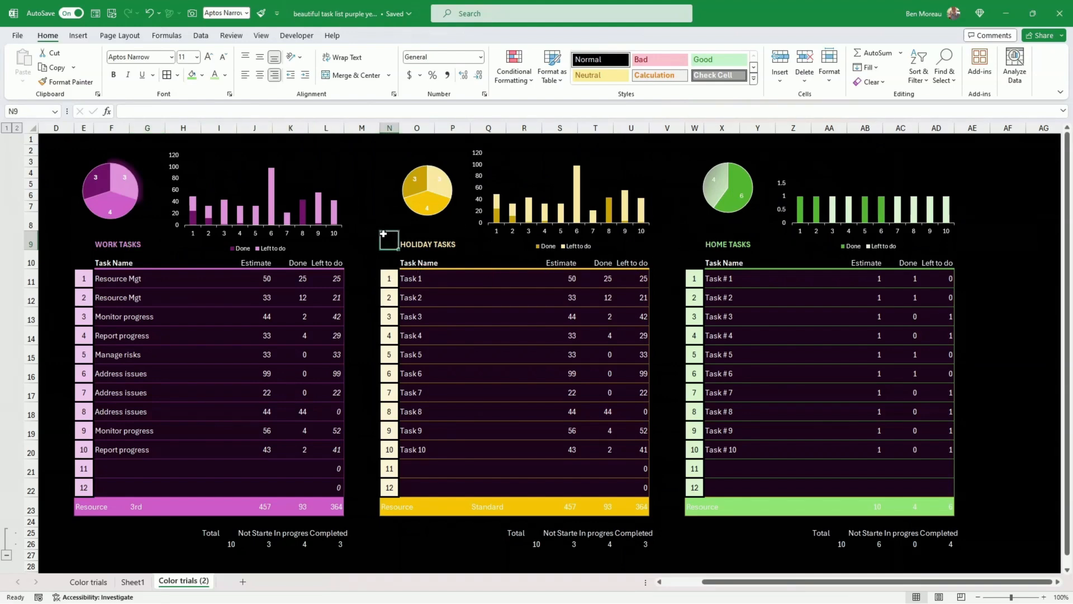
{"action": "left_click", "coordinate": [202, 75]}
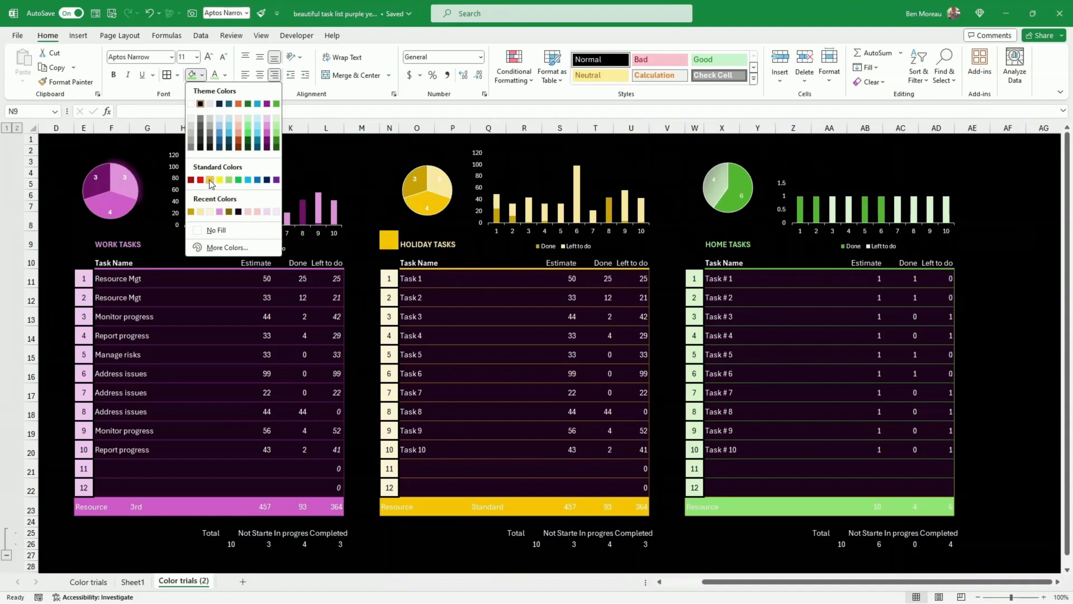
{"action": "left_click", "coordinate": [190, 211]}
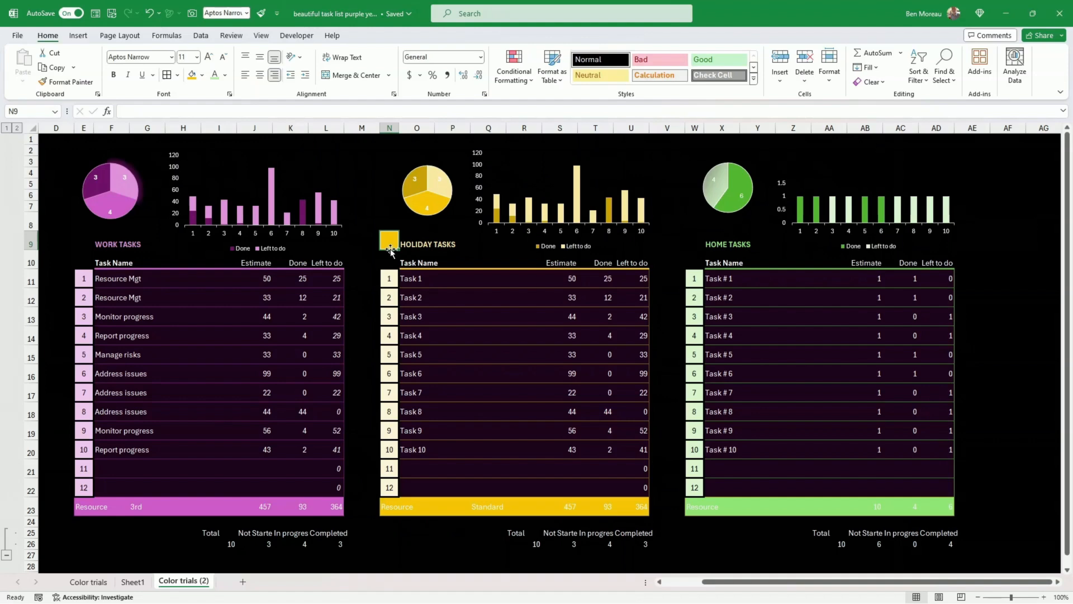
- Try darkening the gold fill of cell N9 to the custom shade #967200
{"action": "left_click", "coordinate": [202, 75]}
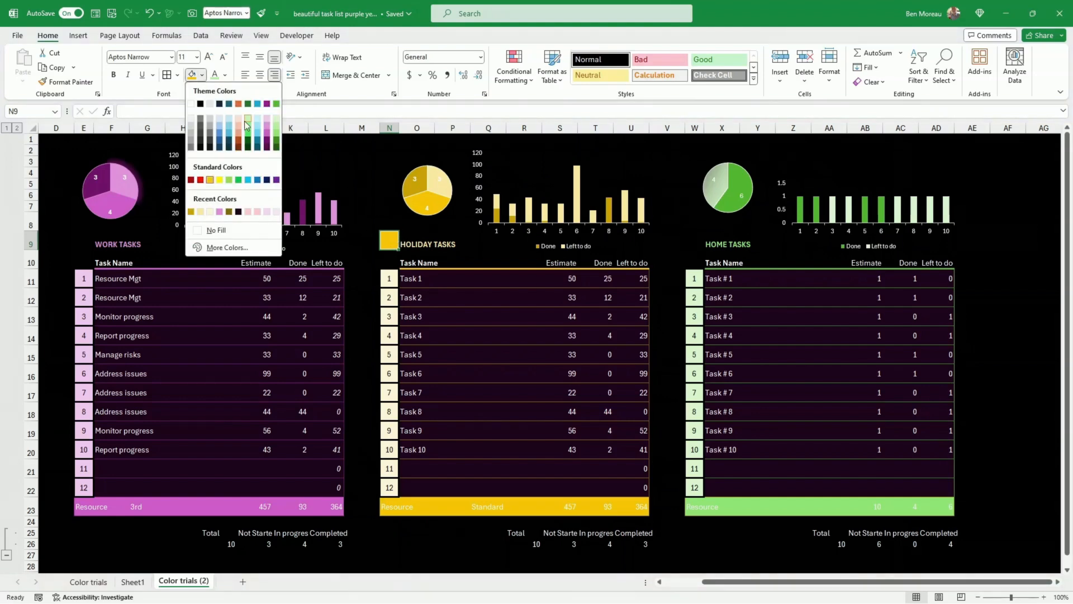
{"action": "left_click", "coordinate": [227, 247]}
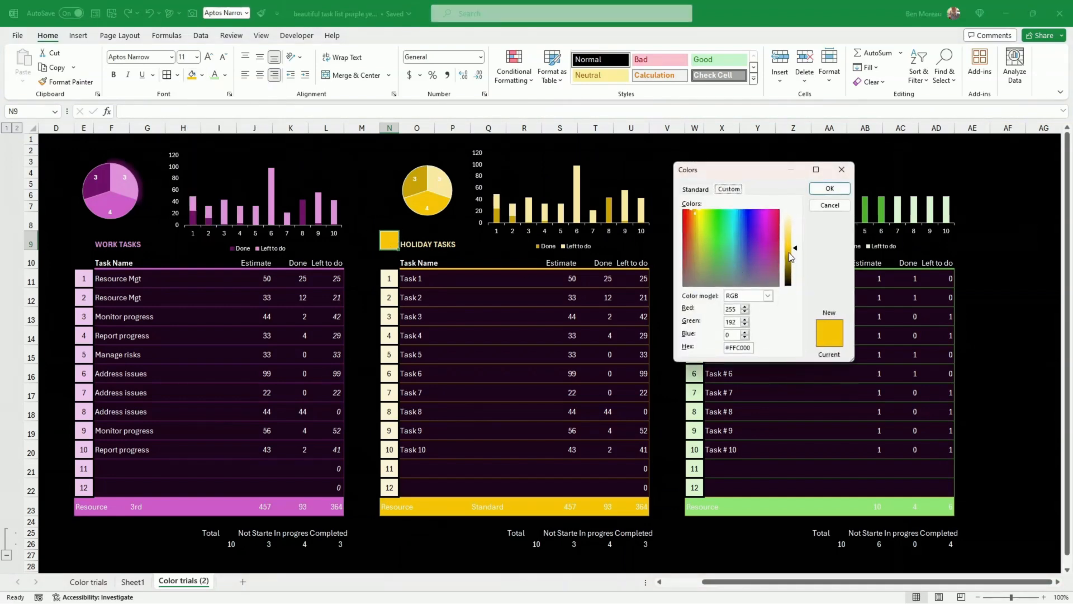
{"action": "mouse_move", "coordinate": [797, 252]}
{"action": "left_mouse_down"}
{"action": "mouse_move", "coordinate": [797, 231]}
{"action": "mouse_move", "coordinate": [790, 266]}
{"action": "left_mouse_up"}
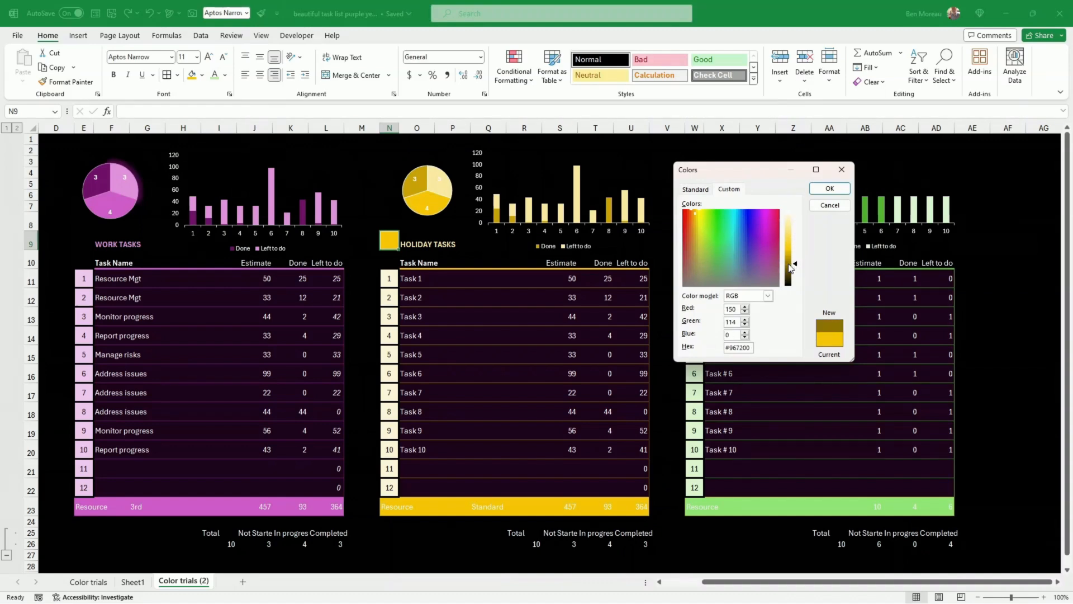
{"action": "left_click", "coordinate": [829, 205]}
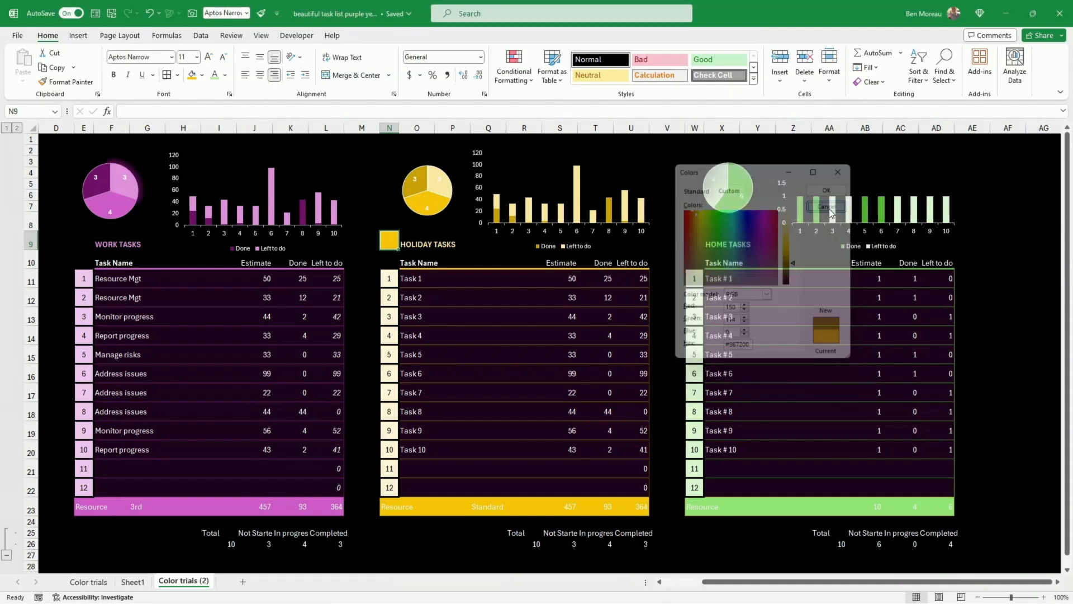
- Restore the black fill of cell N9 by copying it down from N8, and inspect the fill's custom colour values
{"action": "left_click", "coordinate": [387, 220]}
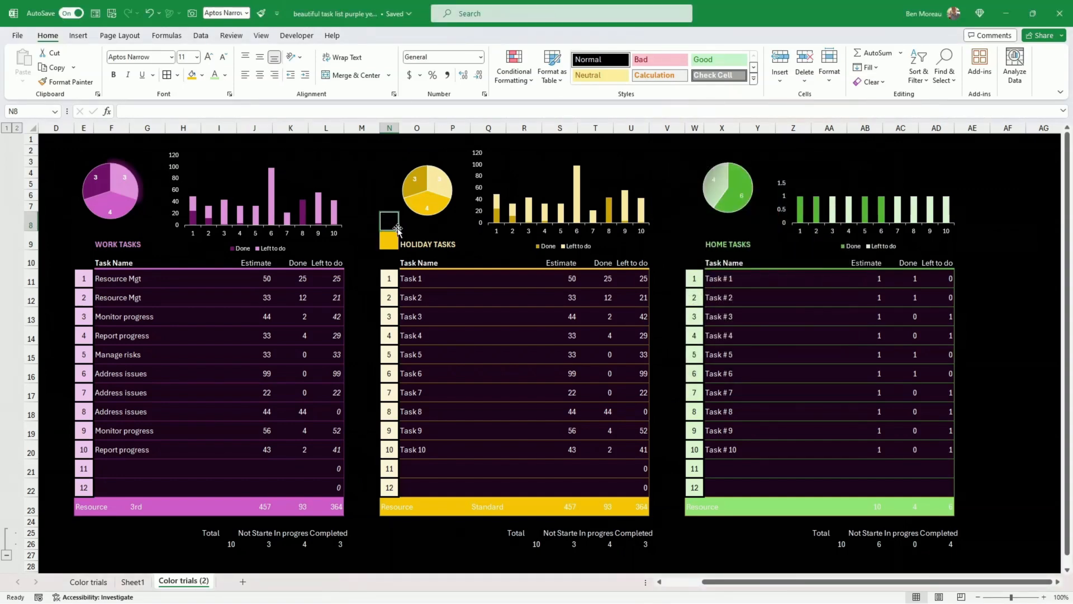
{"action": "left_click_drag", "start_coordinate": [399, 232], "coordinate": [397, 248]}
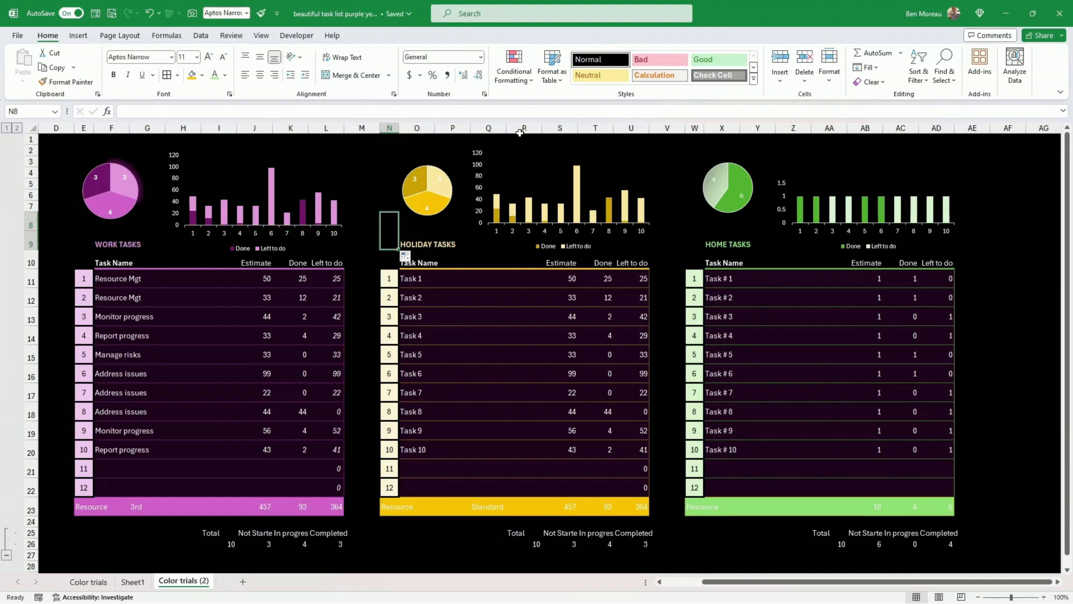
{"action": "left_click", "coordinate": [201, 75]}
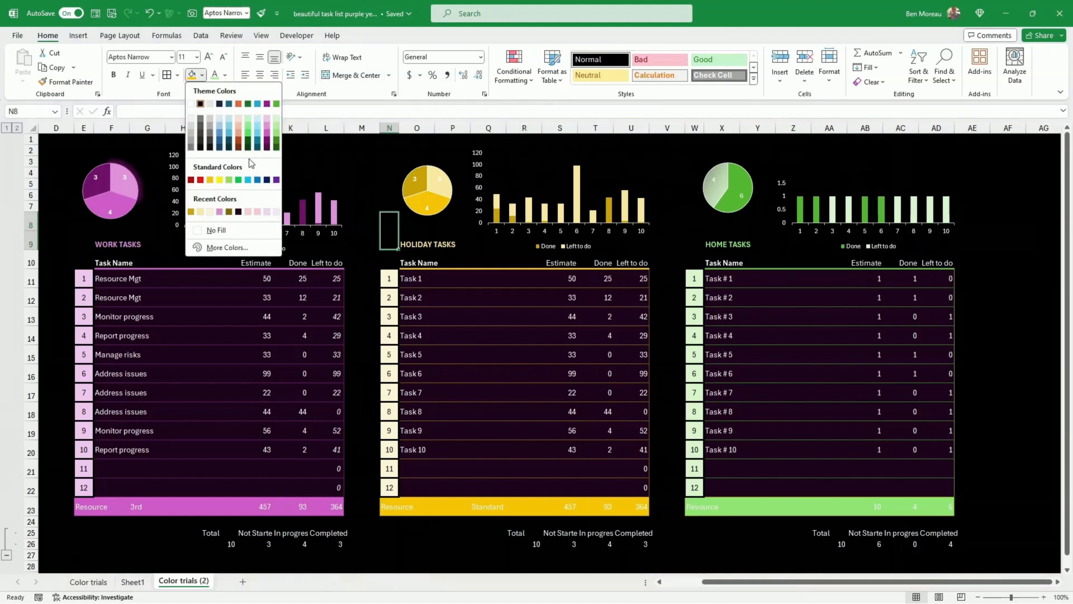
{"action": "left_click", "coordinate": [239, 249]}
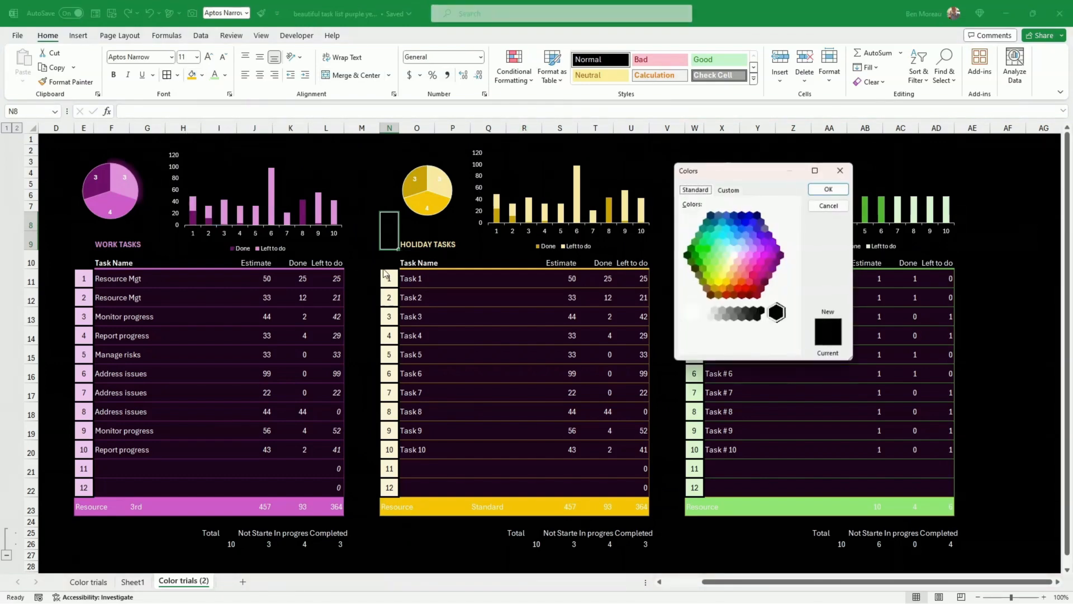
{"action": "left_click", "coordinate": [730, 189]}
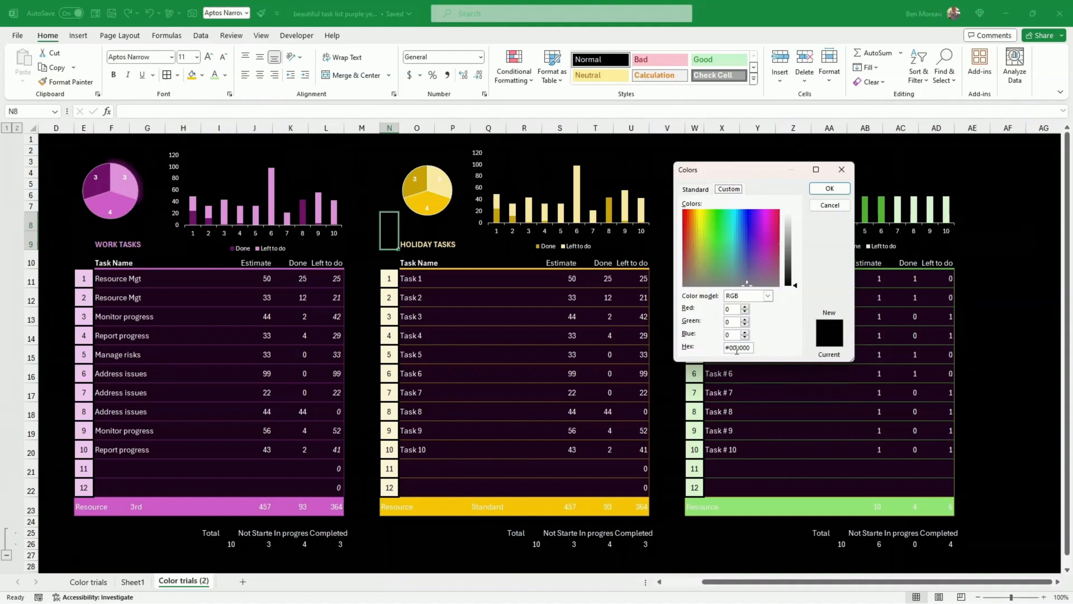
{"action": "left_click", "coordinate": [825, 206]}
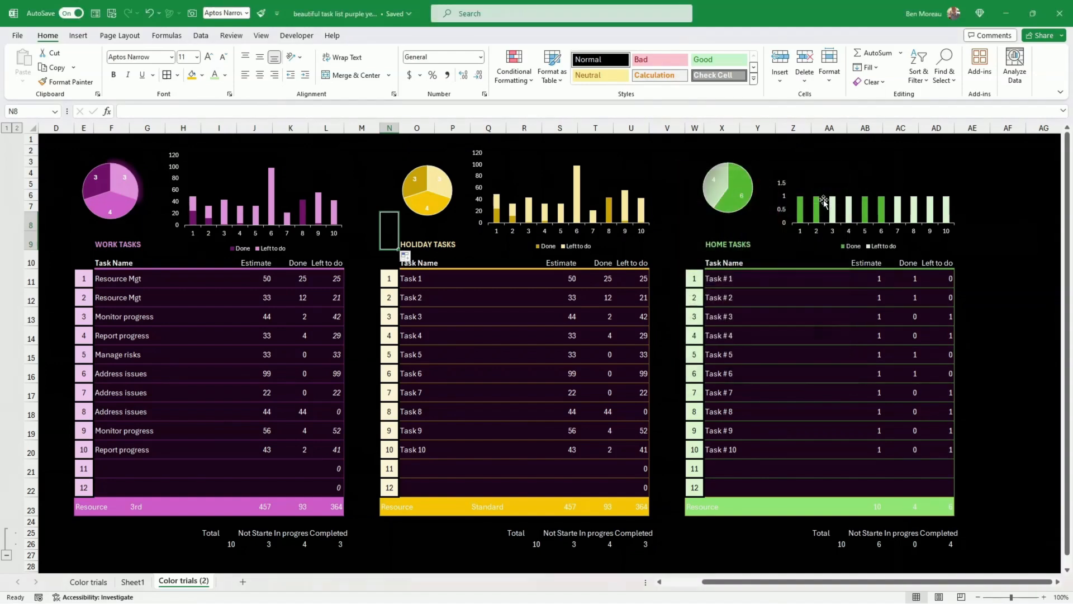
- Look over the fill colour palette and preview the alternative theme colour sets on the task lists
{"action": "left_click", "coordinate": [683, 236]}
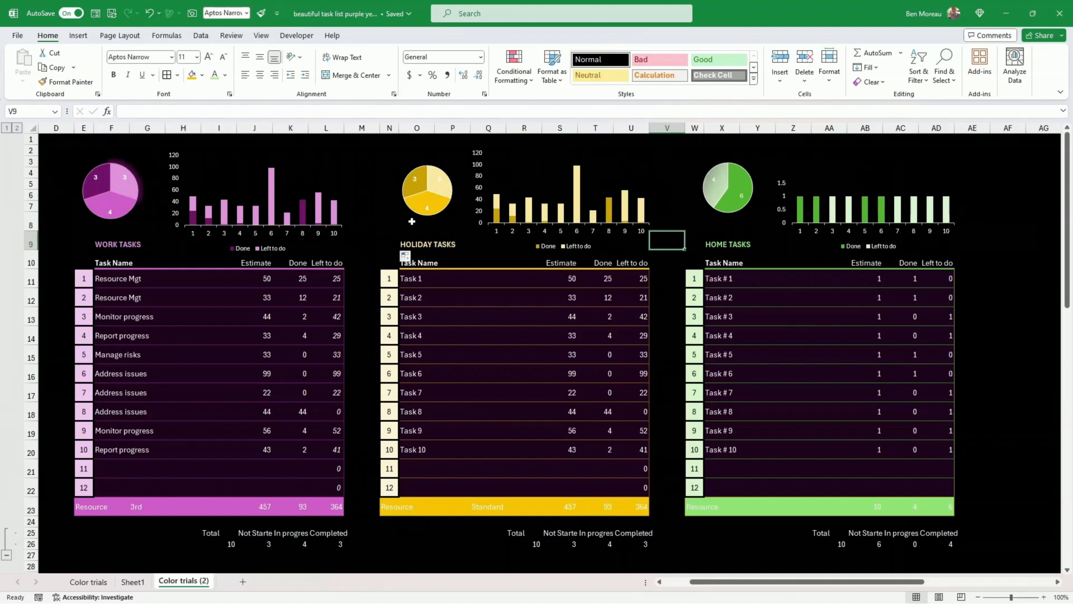
{"action": "left_click", "coordinate": [202, 75]}
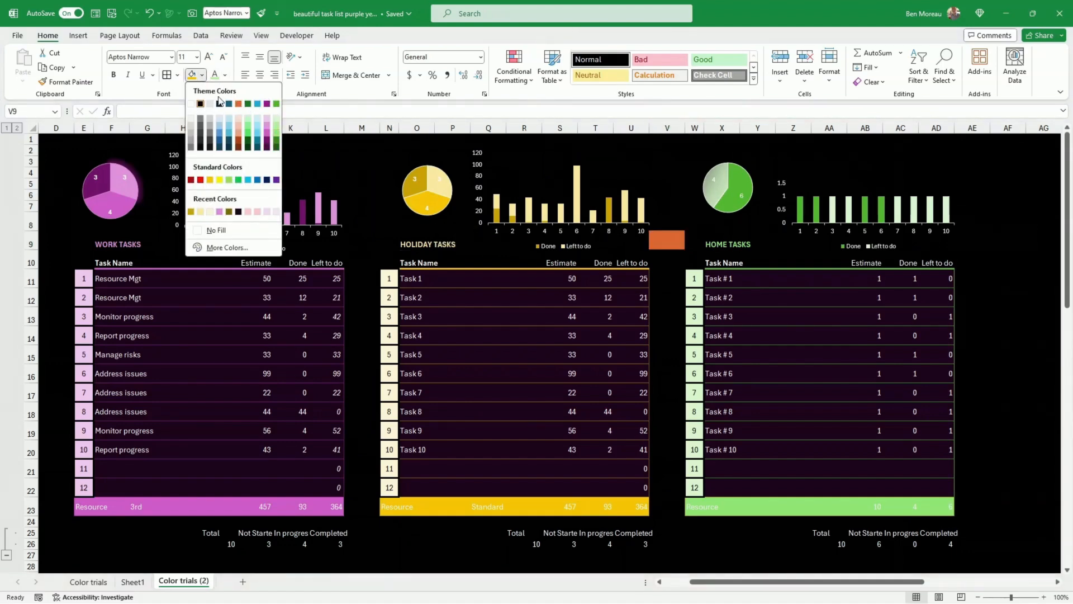
{"action": "left_click", "coordinate": [369, 172]}
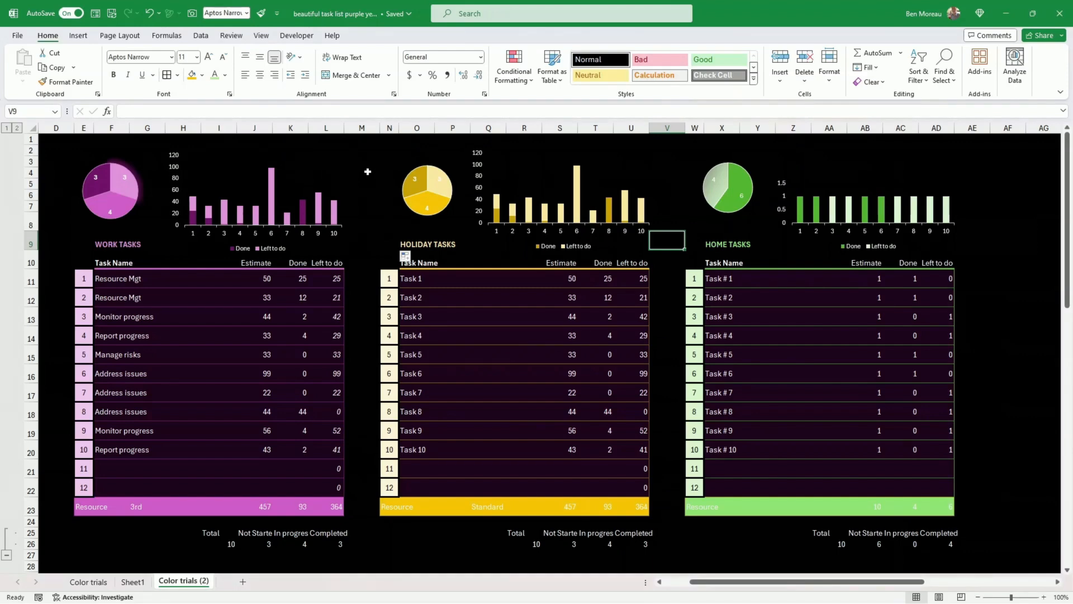
{"action": "left_click", "coordinate": [120, 36]}
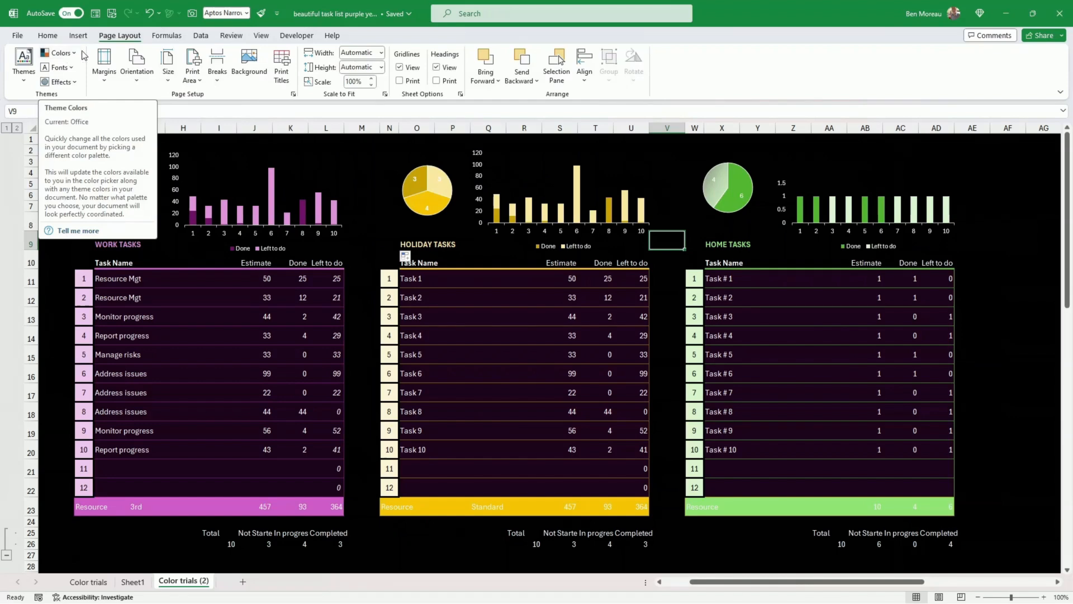
{"action": "left_click", "coordinate": [71, 54]}
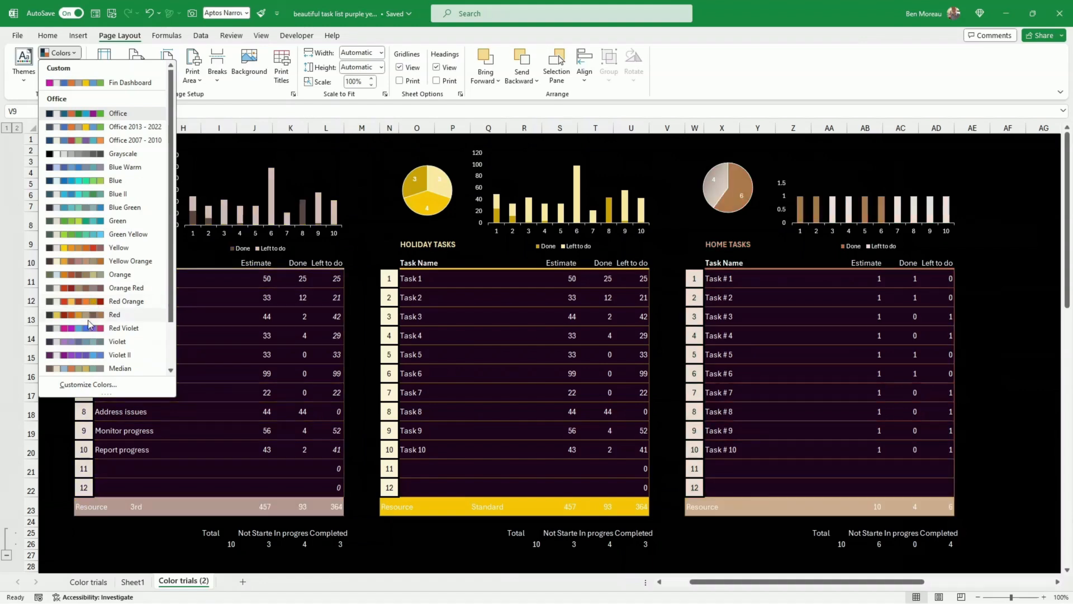
{"action": "scroll", "coordinate": [86, 340], "scroll_direction": "down", "scroll_amount": 2}
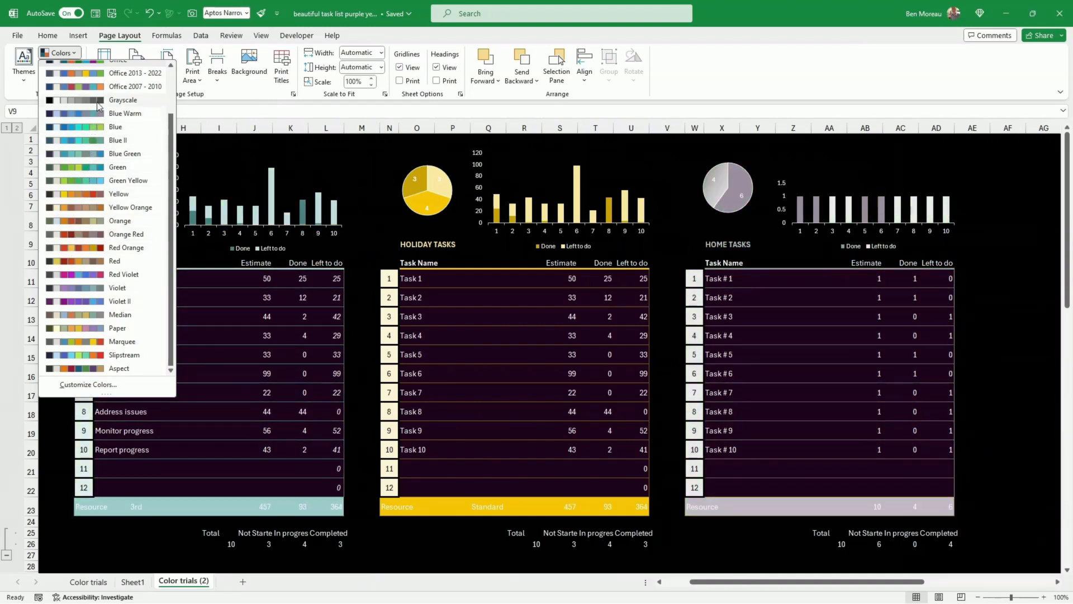
{"action": "left_click", "coordinate": [377, 266]}
{"action": "left_click", "coordinate": [375, 248]}
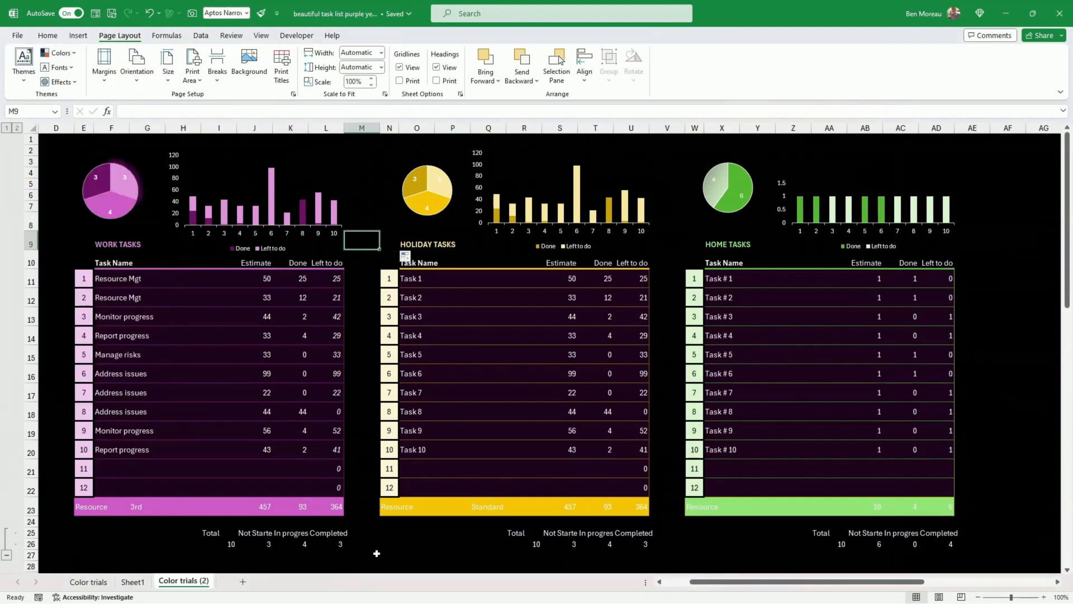
- Hide the grouped summary rows below the tables, and group and collapse the HOME TASKS columns V to AE
{"action": "left_click", "coordinate": [6, 555]}
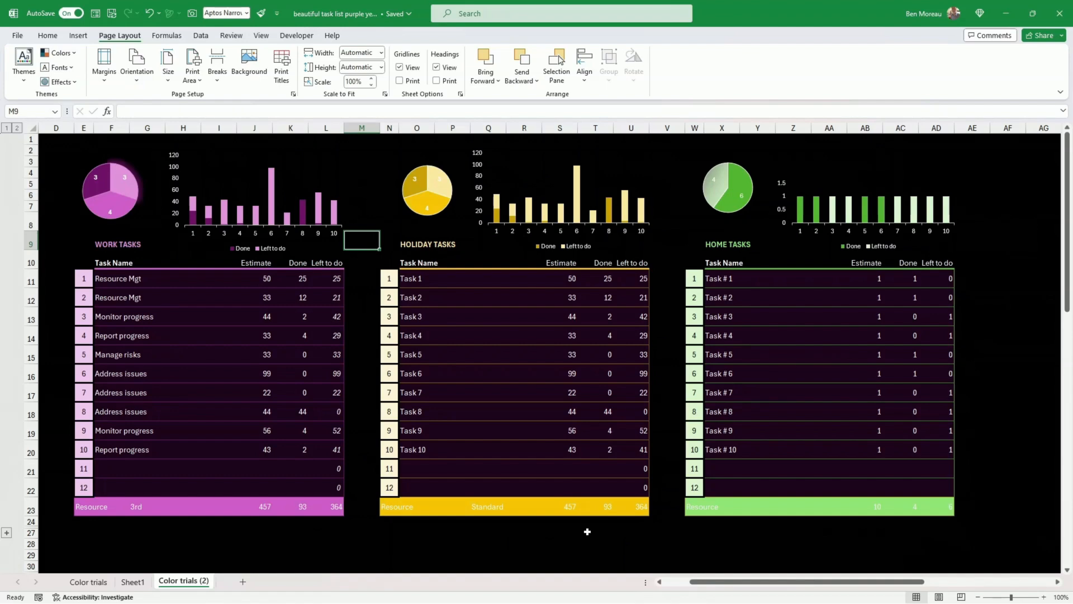
{"action": "left_click_drag", "start_coordinate": [667, 127], "coordinate": [993, 153]}
{"action": "left_click_drag", "start_coordinate": [977, 157], "coordinate": [975, 157]}
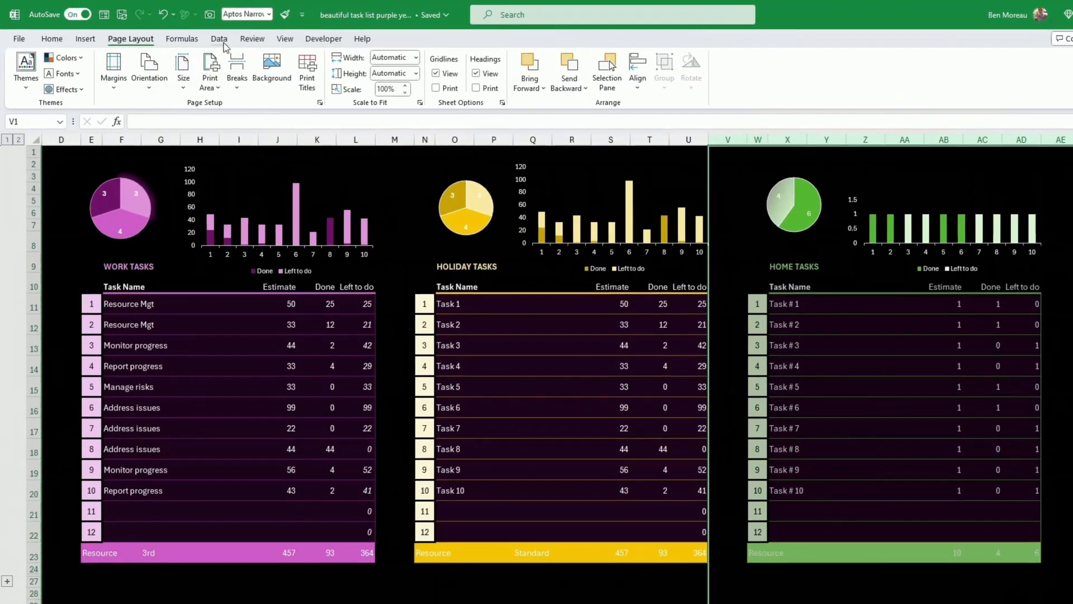
{"action": "left_click", "coordinate": [223, 40]}
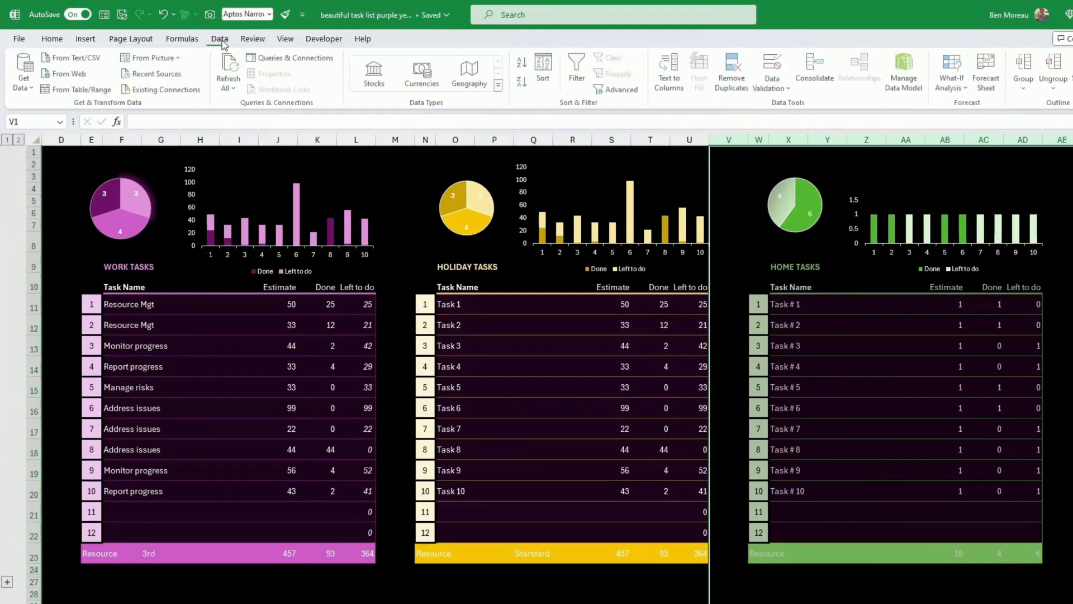
{"action": "left_click", "coordinate": [1025, 70]}
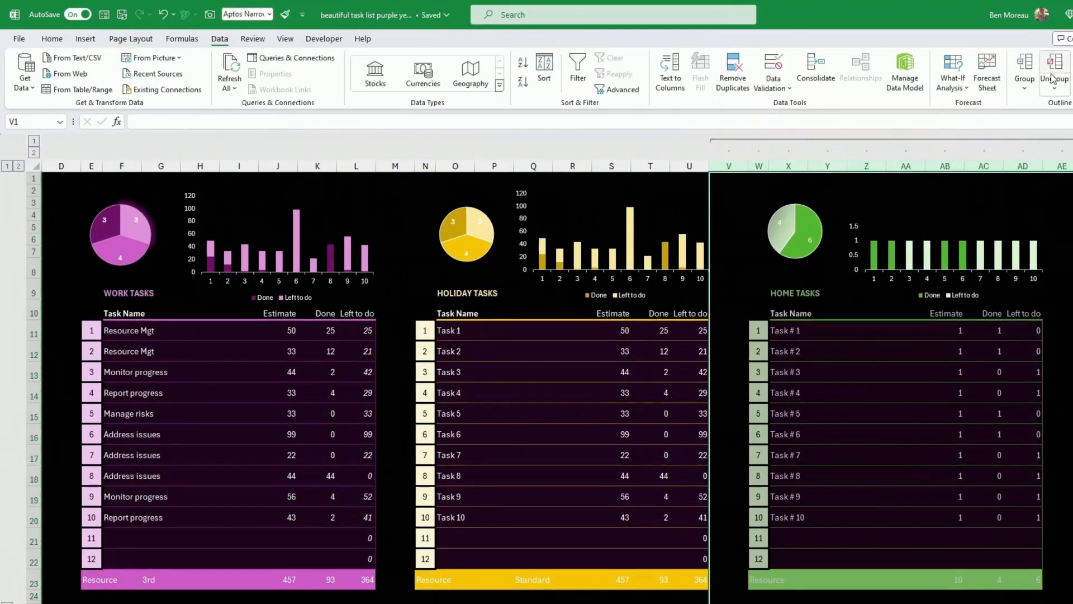
{"action": "left_click", "coordinate": [1066, 141]}
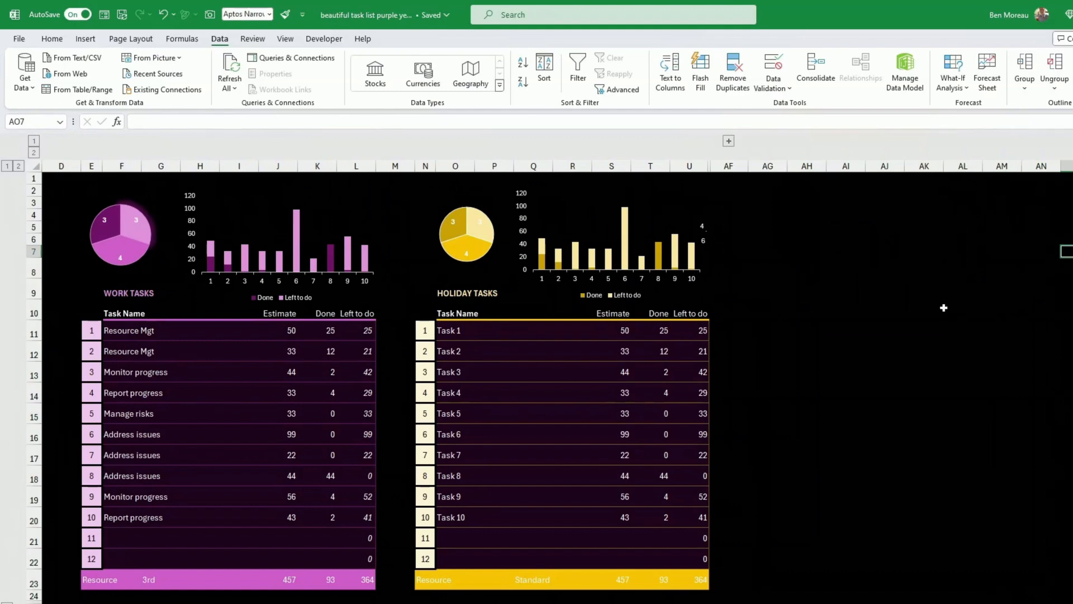
{"action": "left_click", "coordinate": [924, 288]}
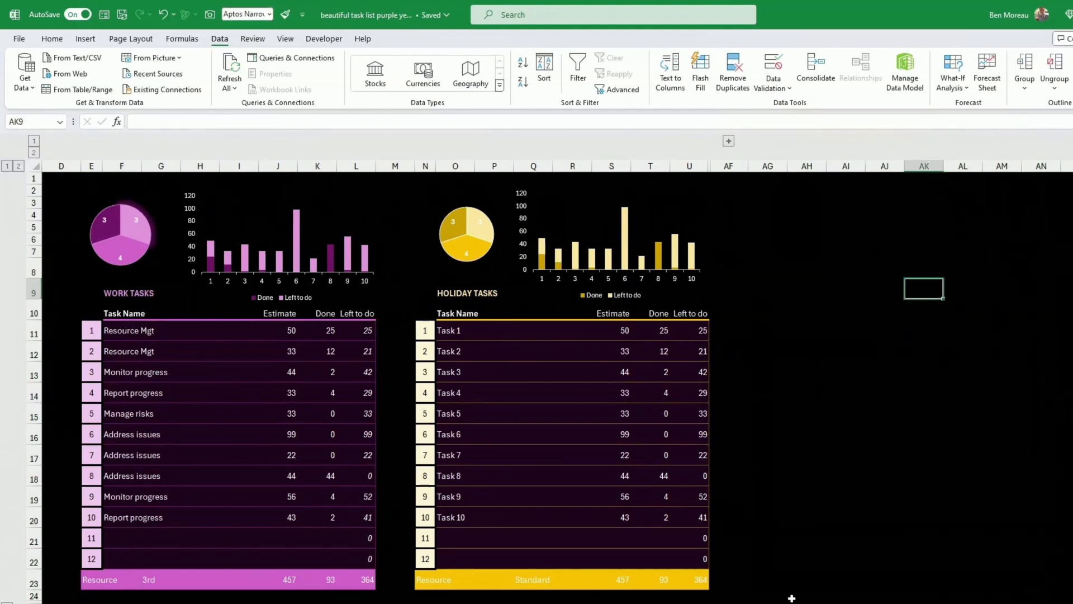
{"action": "left_click", "coordinate": [401, 166]}
{"action": "left_click_drag", "start_coordinate": [401, 169], "coordinate": [723, 223]}
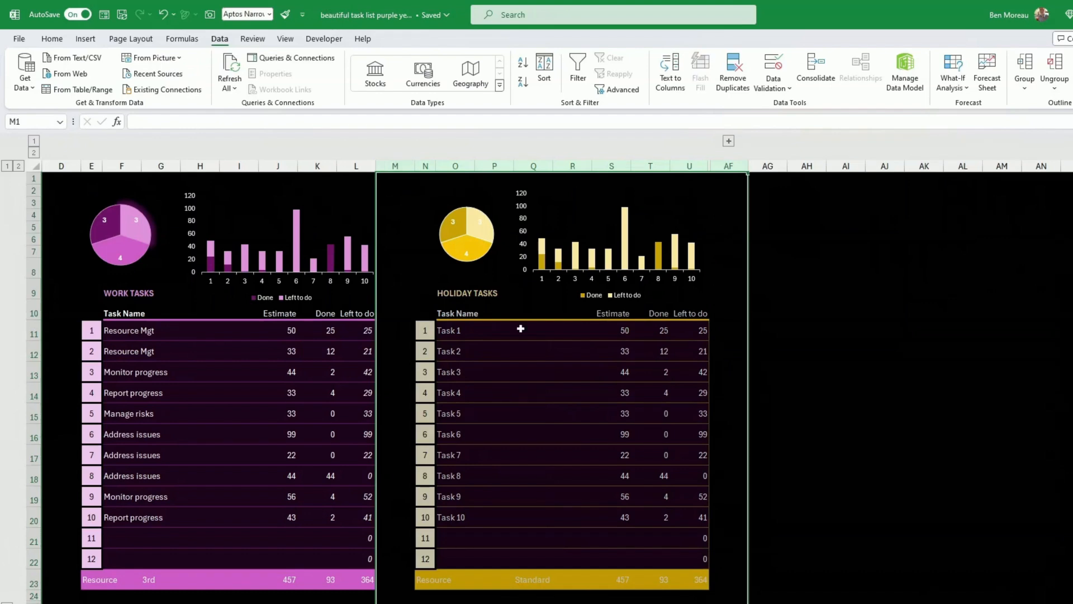
{"action": "left_click", "coordinate": [811, 419]}
{"action": "left_click", "coordinate": [782, 430]}
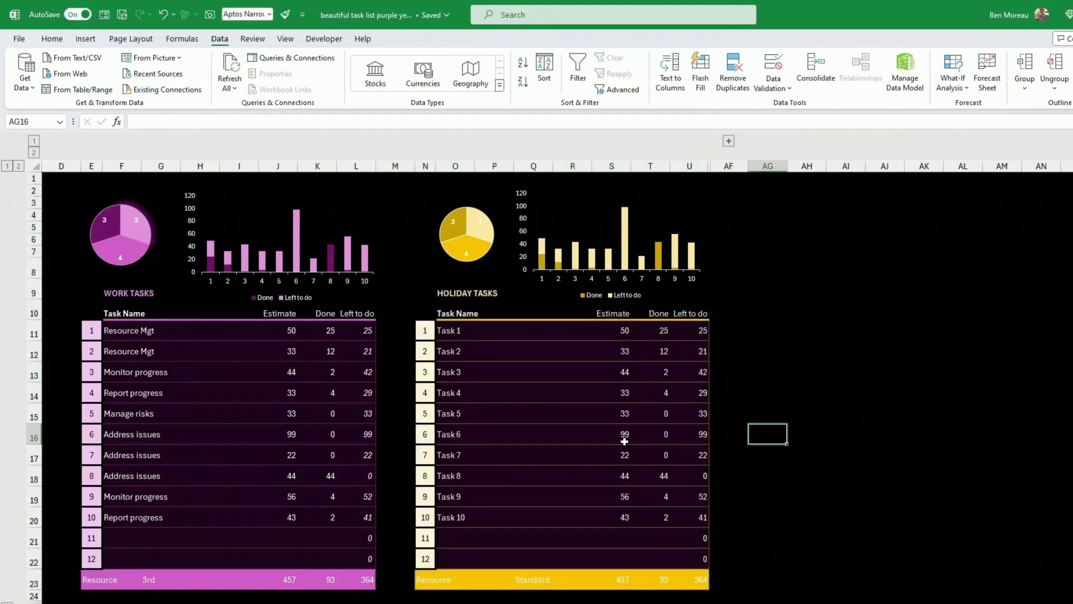
- Apply the custom number format 0;; to the WORK TASKS Left to do cells L11 to L22 so zeros are hidden
{"action": "left_click", "coordinate": [357, 535]}
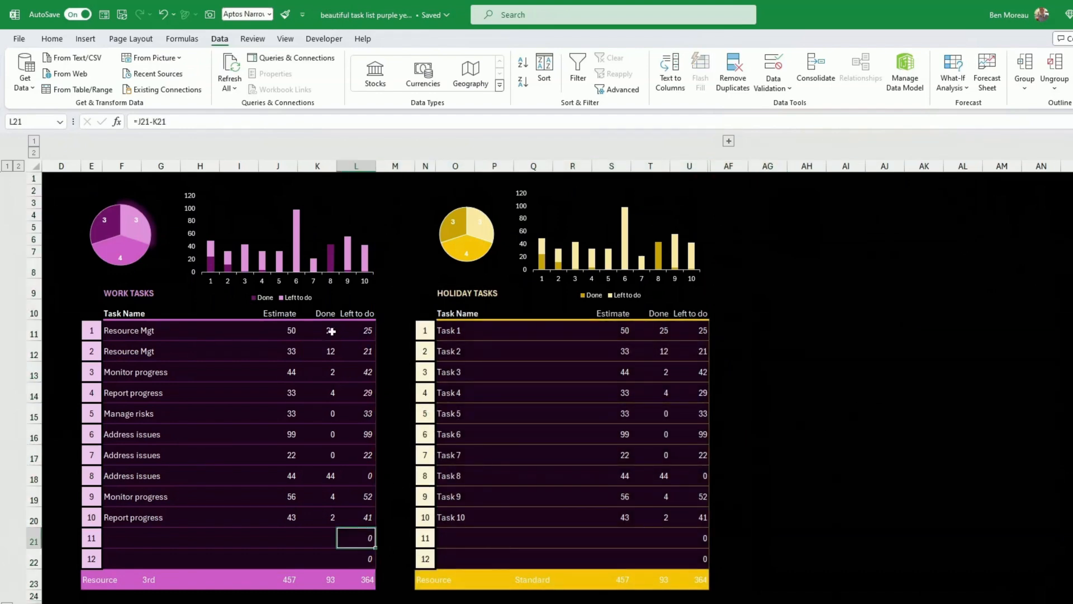
{"action": "left_click_drag", "start_coordinate": [353, 330], "coordinate": [363, 557]}
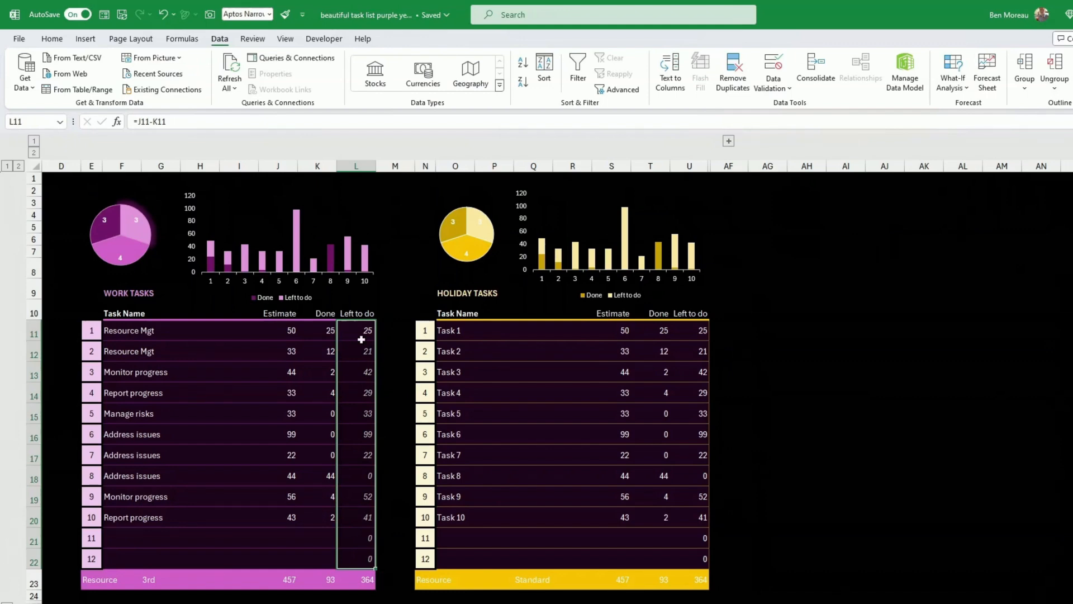
{"action": "left_click_drag", "start_coordinate": [354, 325], "coordinate": [347, 542]}
{"action": "right_click", "coordinate": [347, 542]}
{"action": "left_click", "coordinate": [391, 450]}
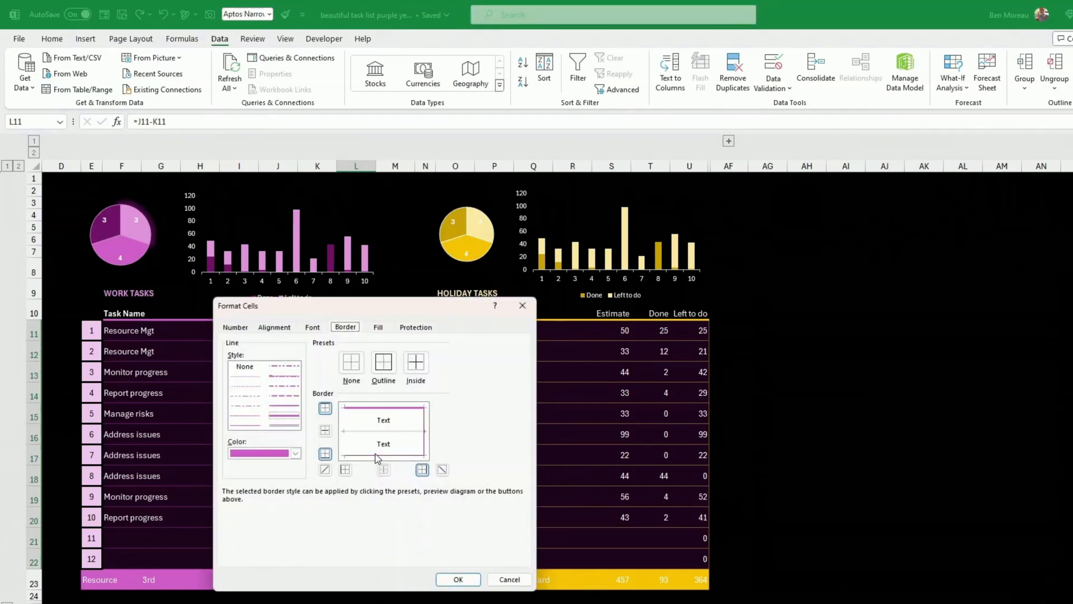
{"action": "left_click", "coordinate": [235, 328]}
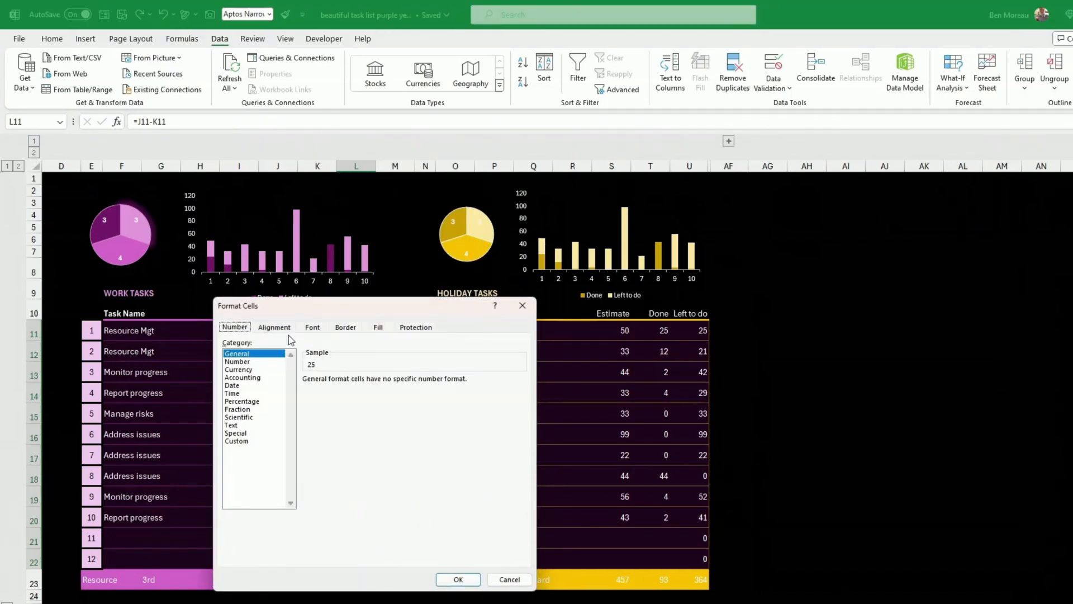
{"action": "left_click", "coordinate": [248, 442]}
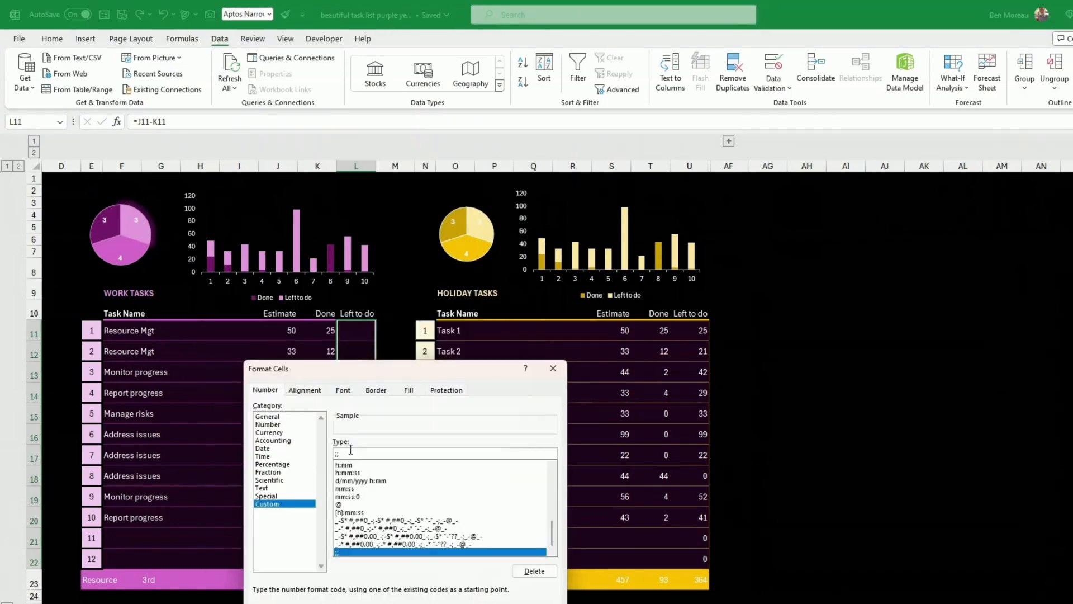
{"action": "type", "text": "0;;"}
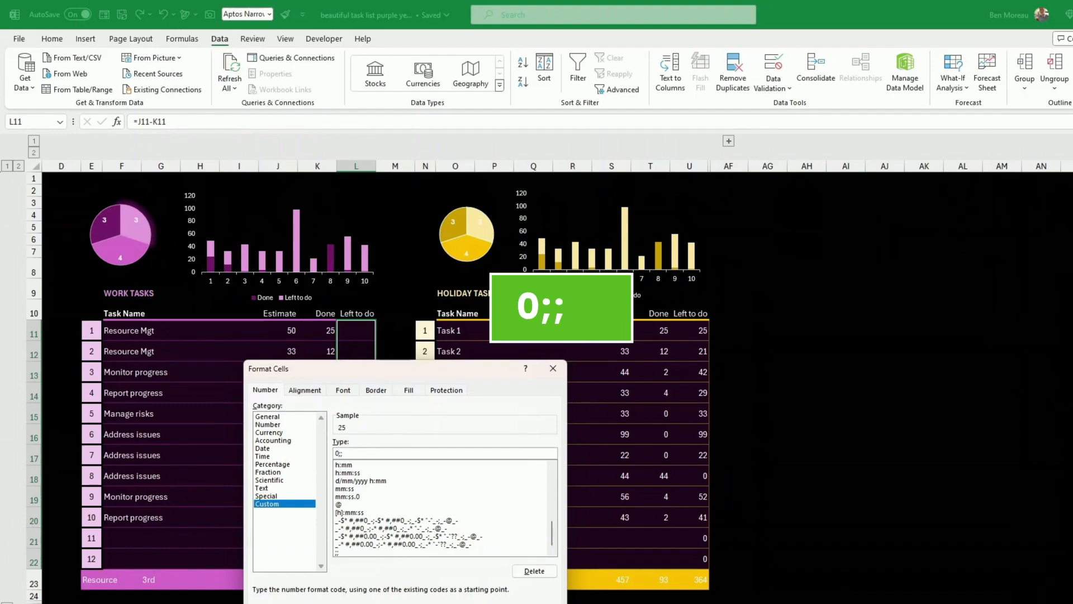
{"action": "key", "text": "Return"}
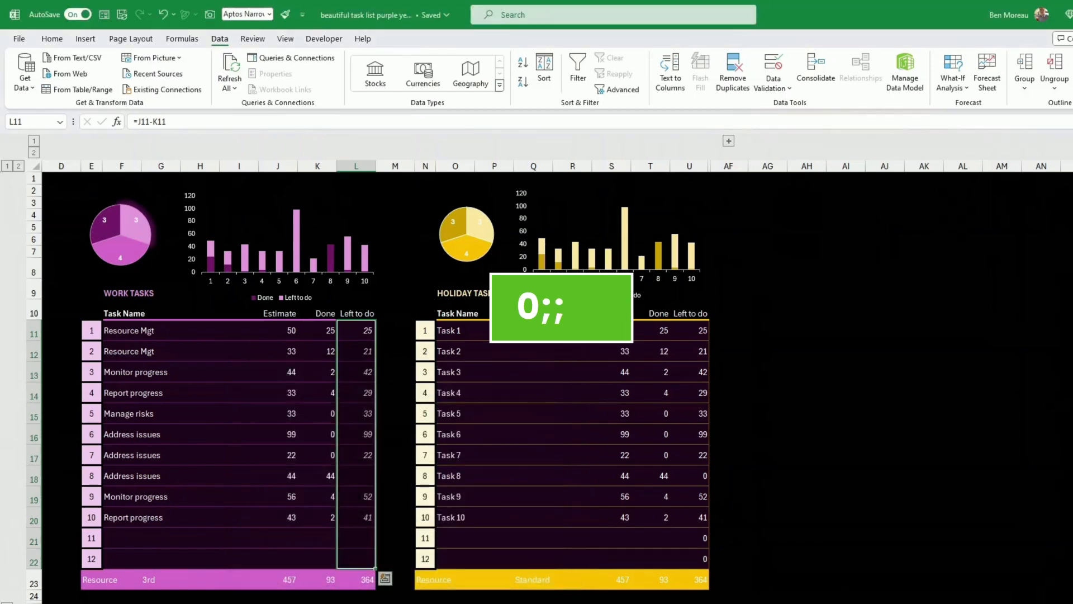
- Check the WORK TASKS Left to do cells of rows 8, 11 and 12 and their formulas
{"action": "left_click", "coordinate": [350, 545]}
{"action": "left_click", "coordinate": [361, 475]}
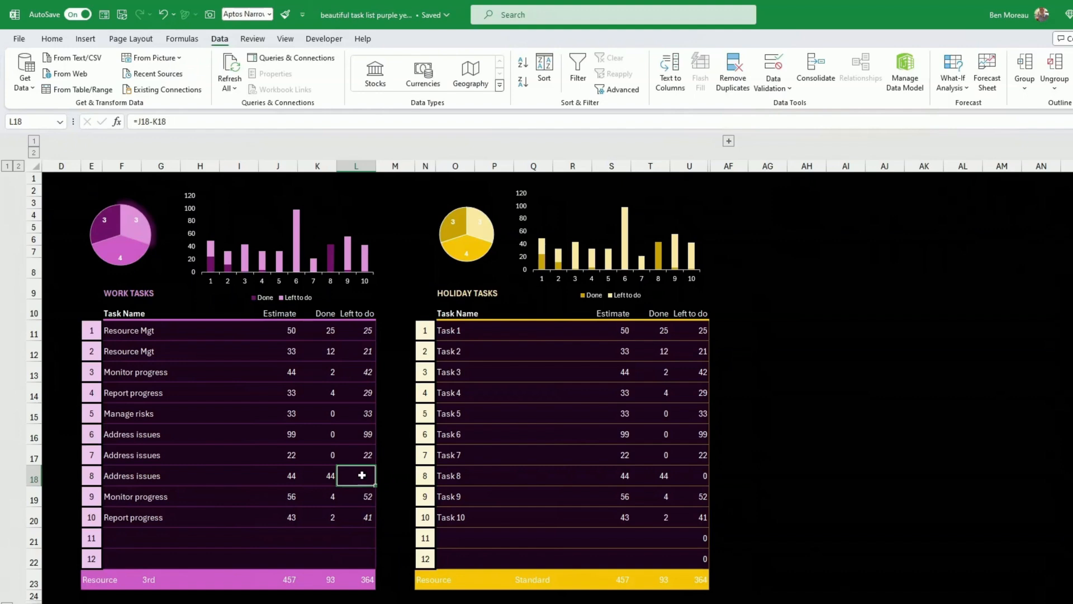
{"action": "left_click", "coordinate": [362, 540]}
{"action": "left_click", "coordinate": [362, 553]}
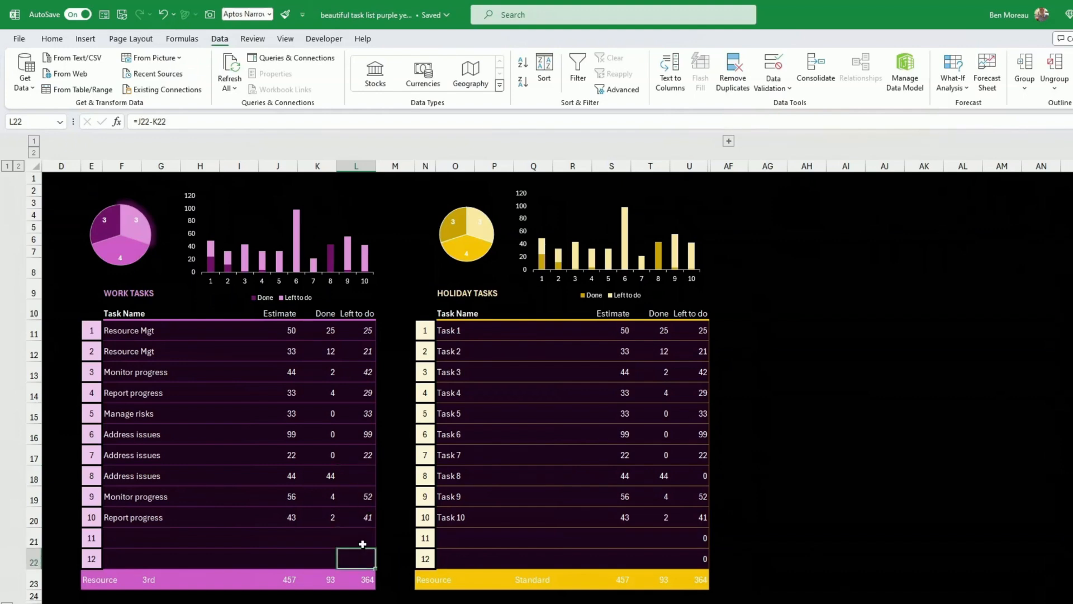
{"action": "left_click", "coordinate": [364, 476]}
{"action": "left_click", "coordinate": [413, 542]}
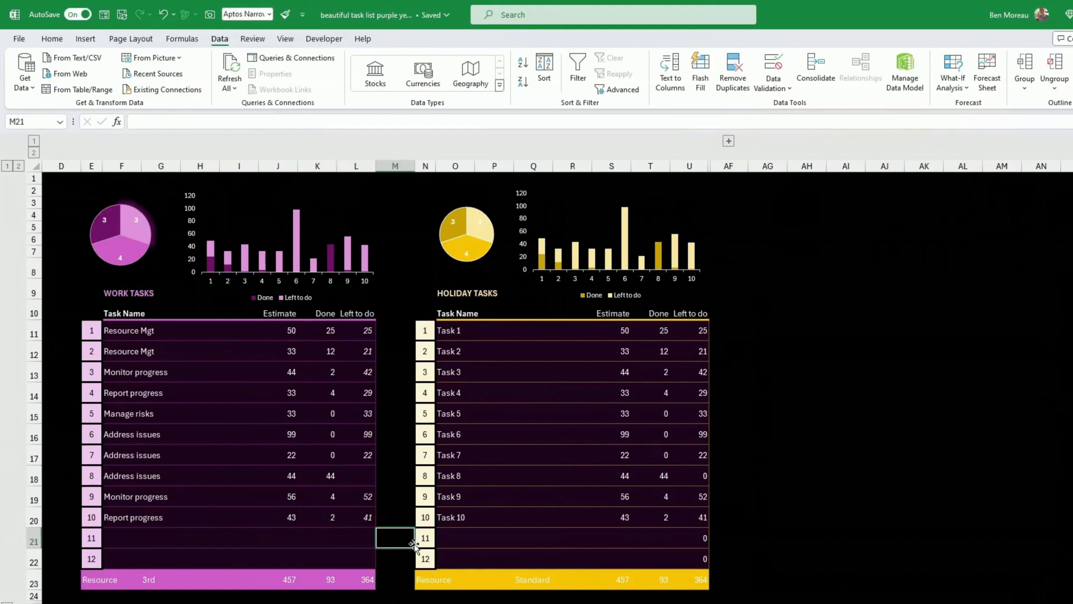